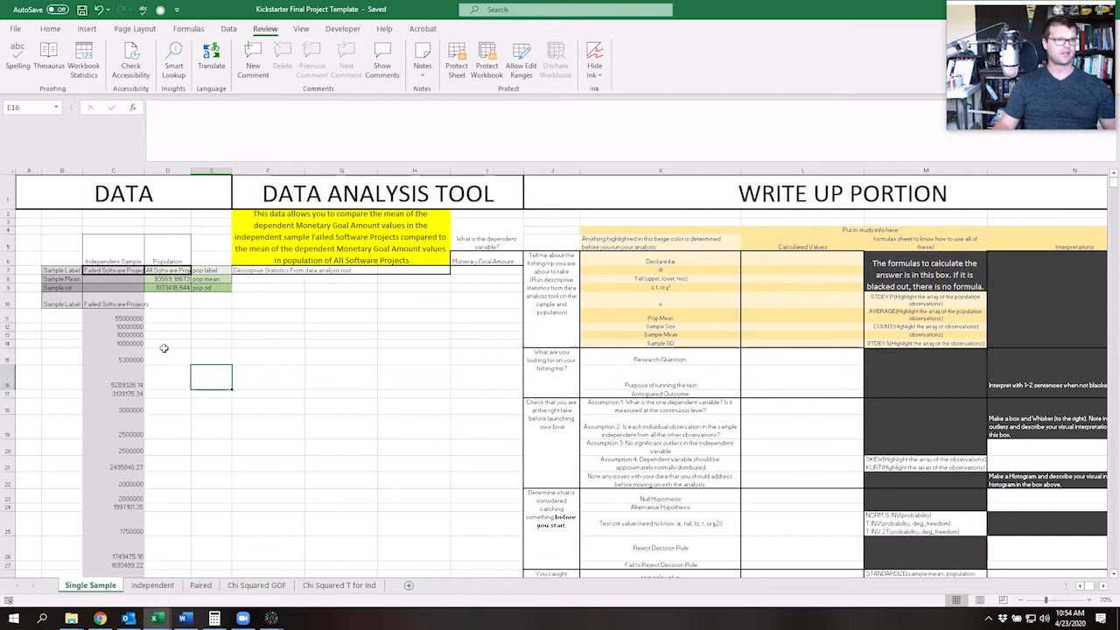
# - Apply outside borders to the population mean and sd label cells, E8:E9
pyautogui.click(235, 317)
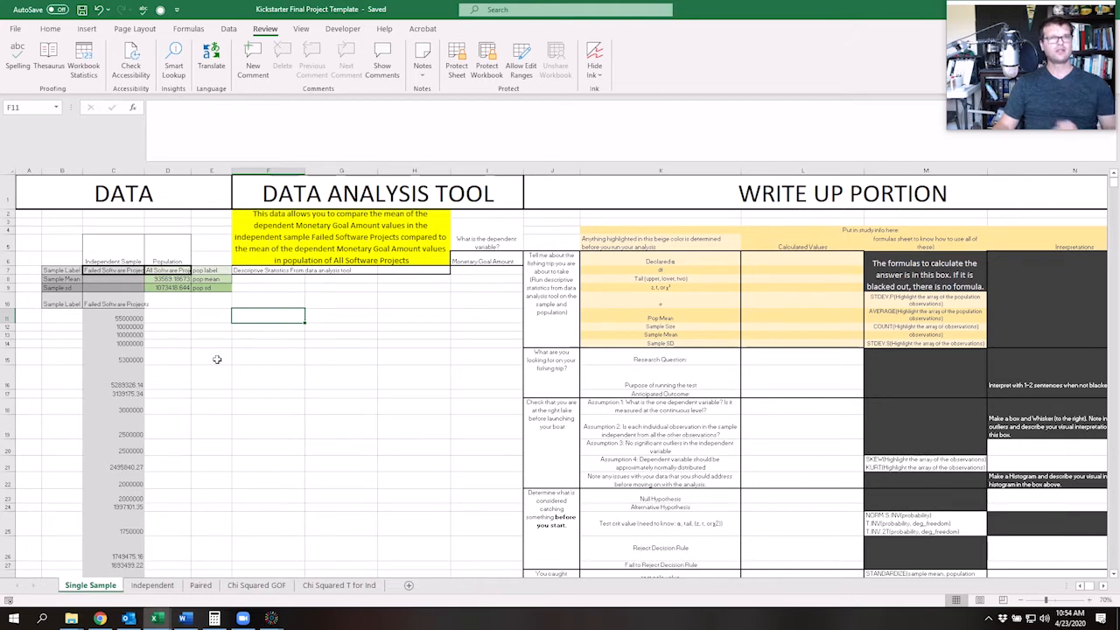
pyautogui.moveTo(208, 278); pyautogui.dragTo(214, 287)
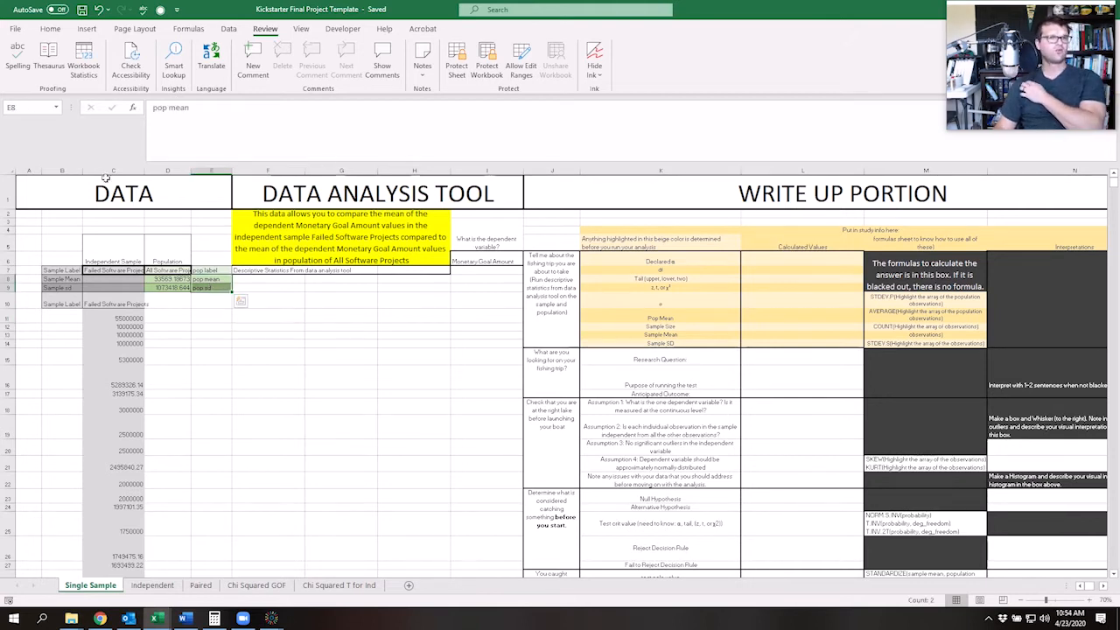
pyautogui.click(50, 31)
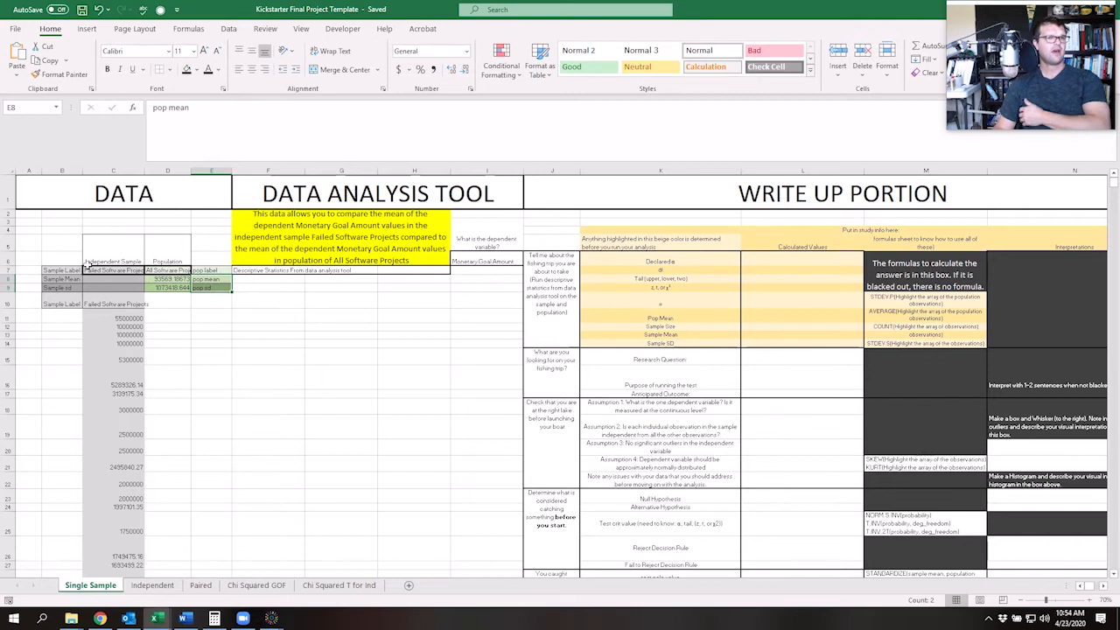
pyautogui.click(169, 69)
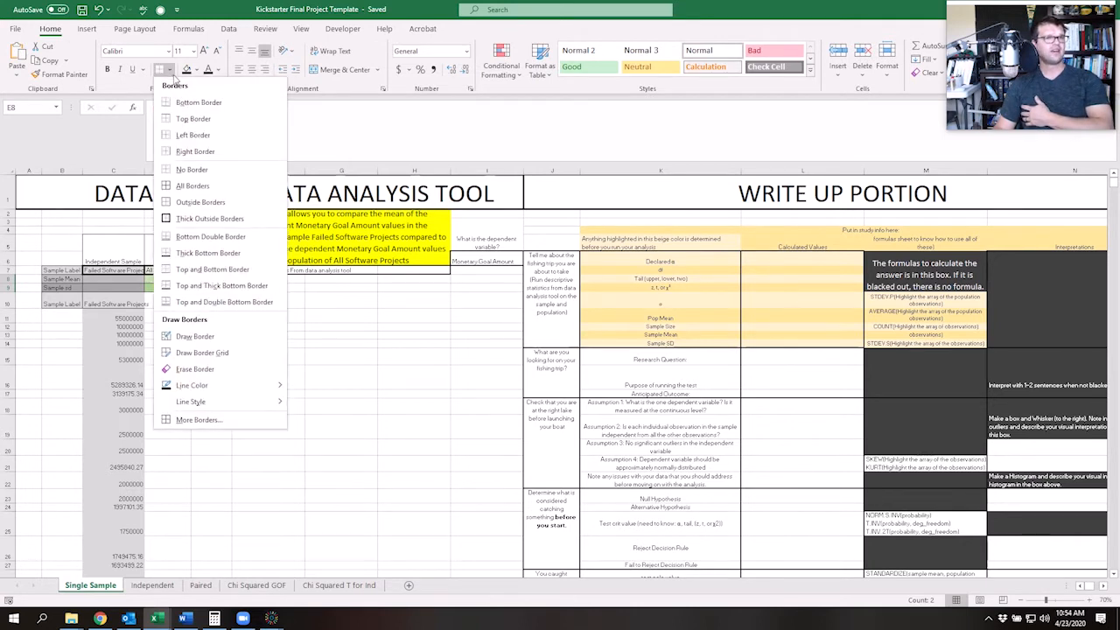
pyautogui.click(201, 202)
pyautogui.click(267, 394)
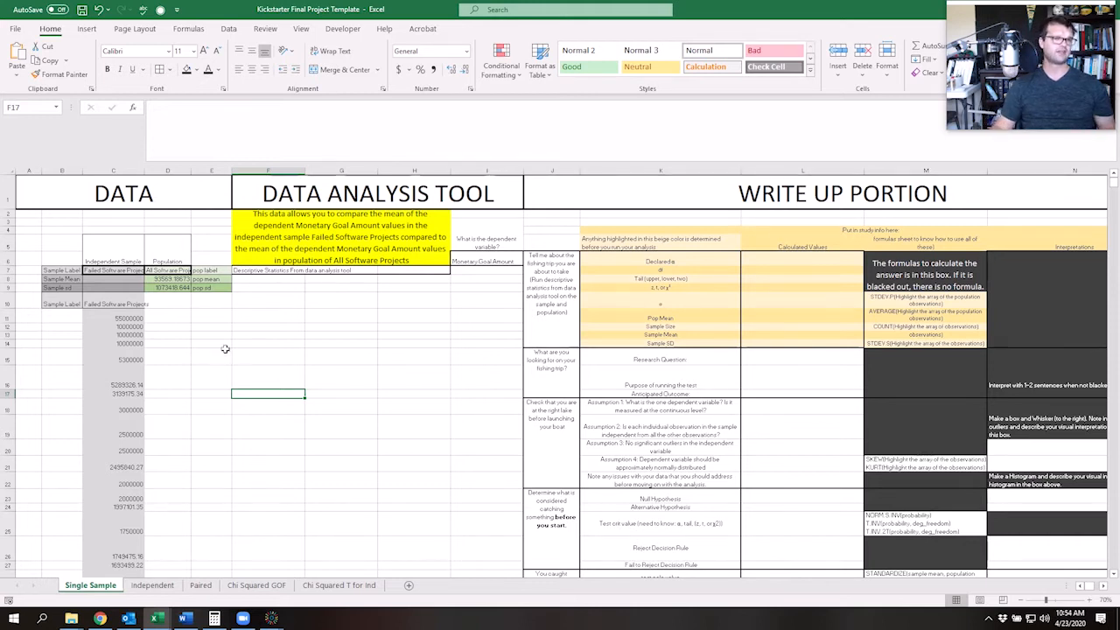
# - Start a Descriptive Statistics analysis with the Failed Software Projects data, C10:C2212 including its label, as the input range
pyautogui.click(246, 278)
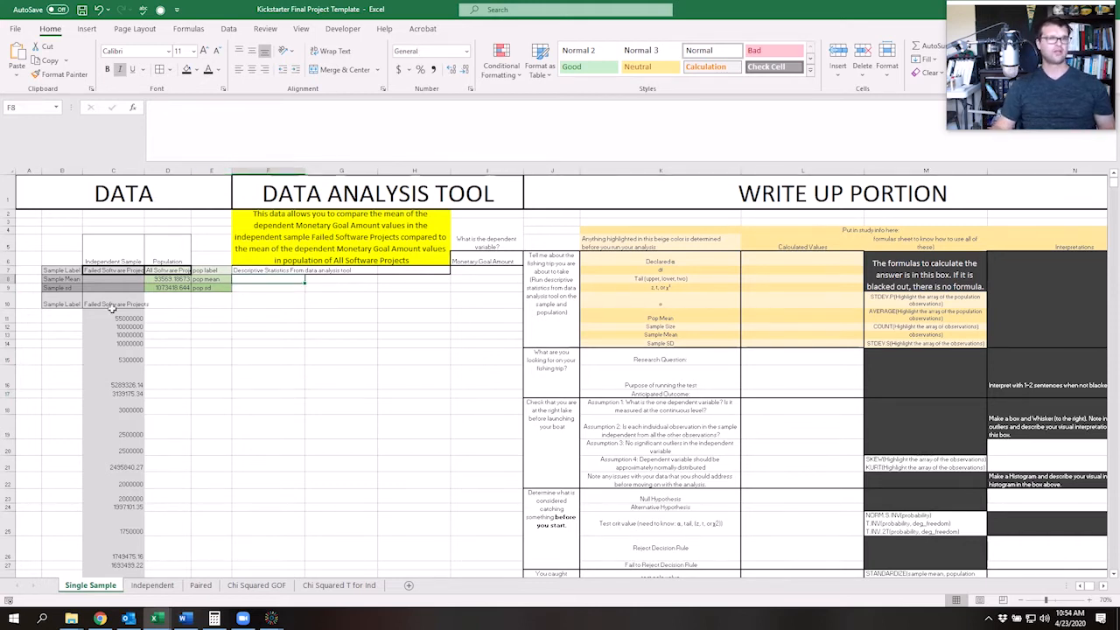
pyautogui.click(229, 29)
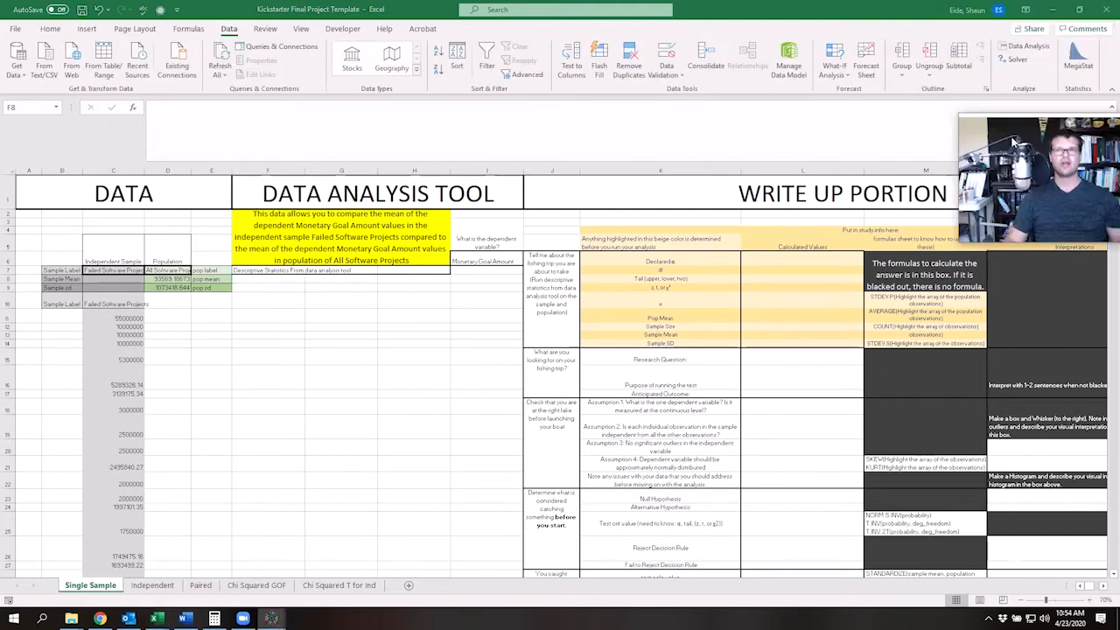
pyautogui.click(1015, 46)
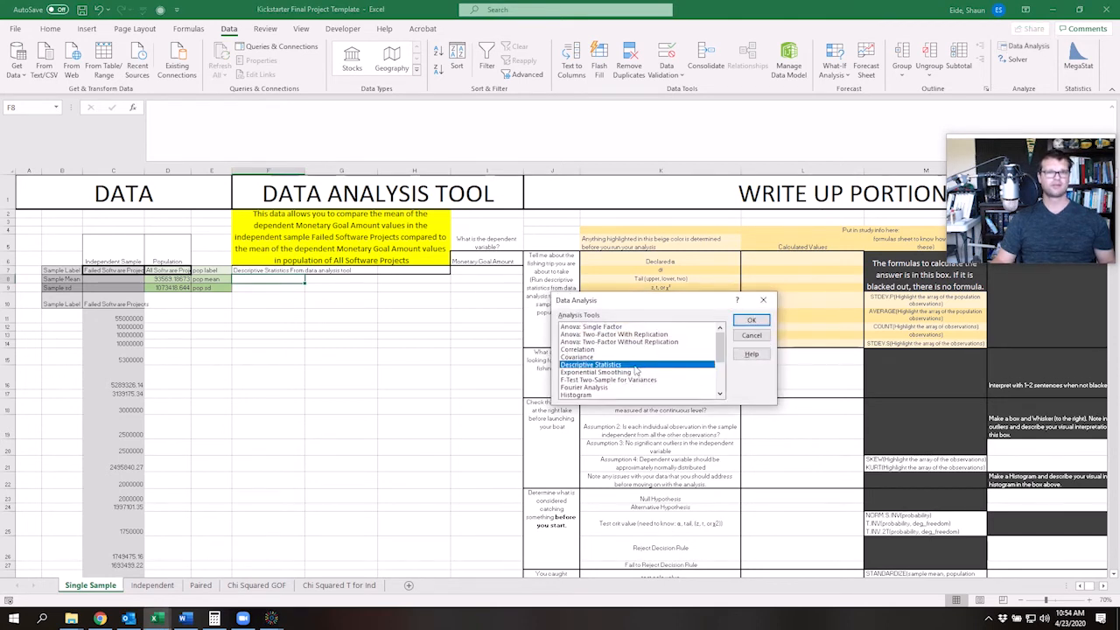
pyautogui.click(750, 321)
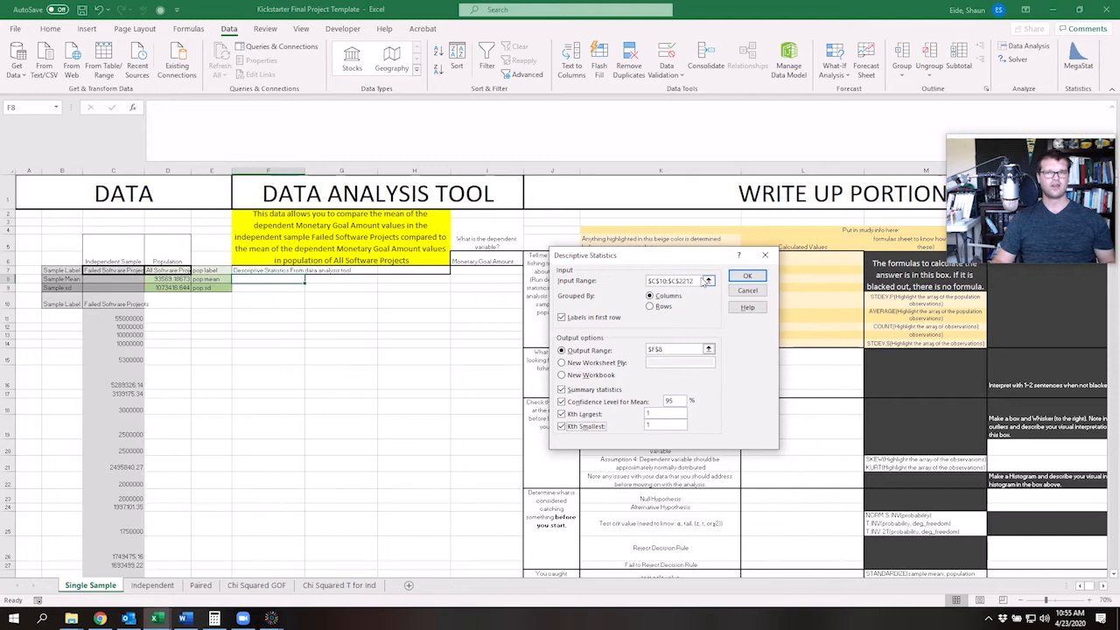
pyautogui.moveTo(698, 281); pyautogui.dragTo(555, 270)
pyautogui.press('BackSpace')
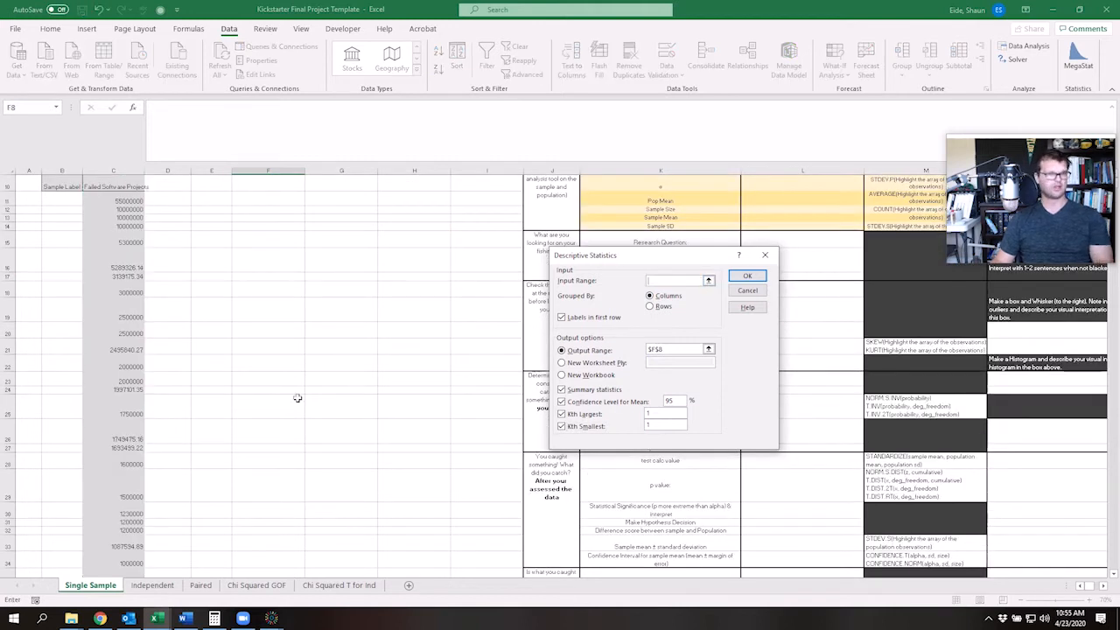
pyautogui.scroll(3, 298, 398)
pyautogui.click(127, 304)
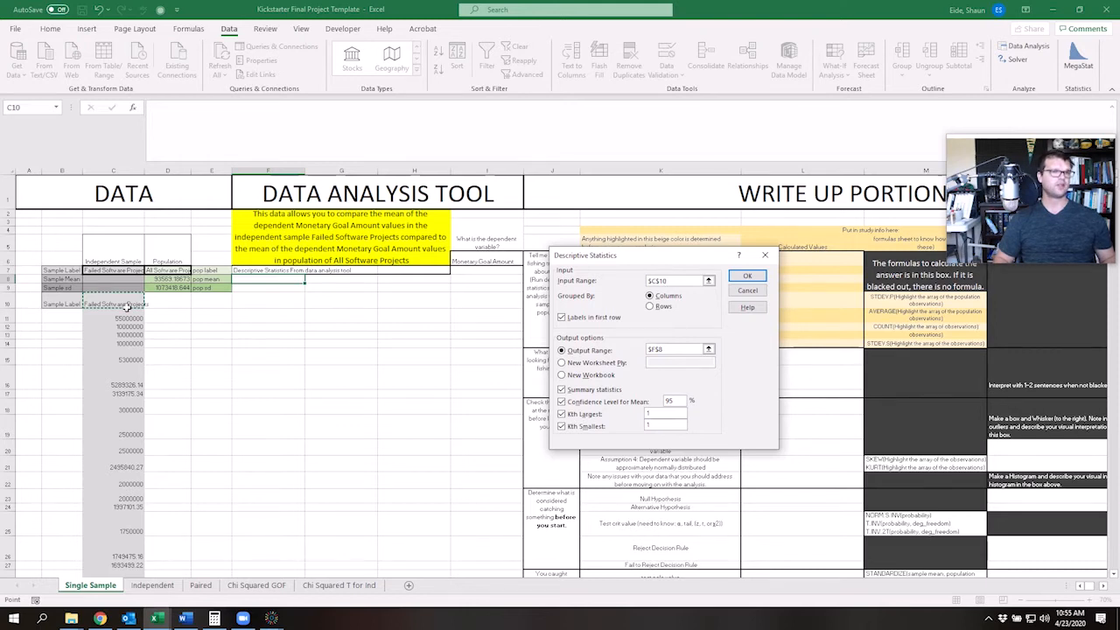
pyautogui.hotkey('ctrl', 'Down')
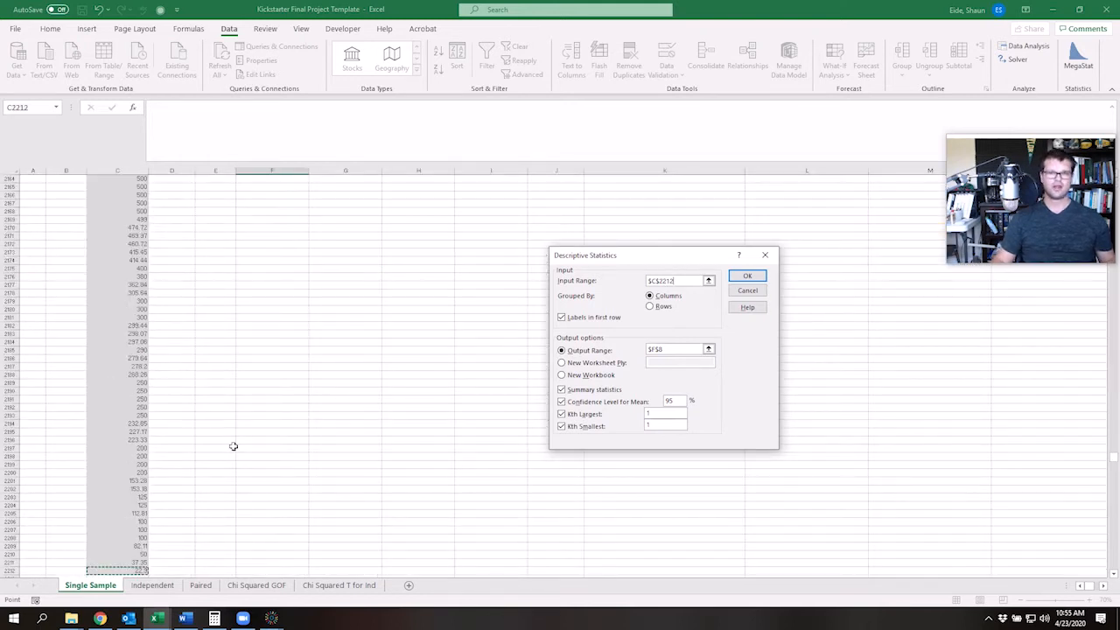
pyautogui.scroll(-8, 219, 463)
pyautogui.scroll(5, 219, 463)
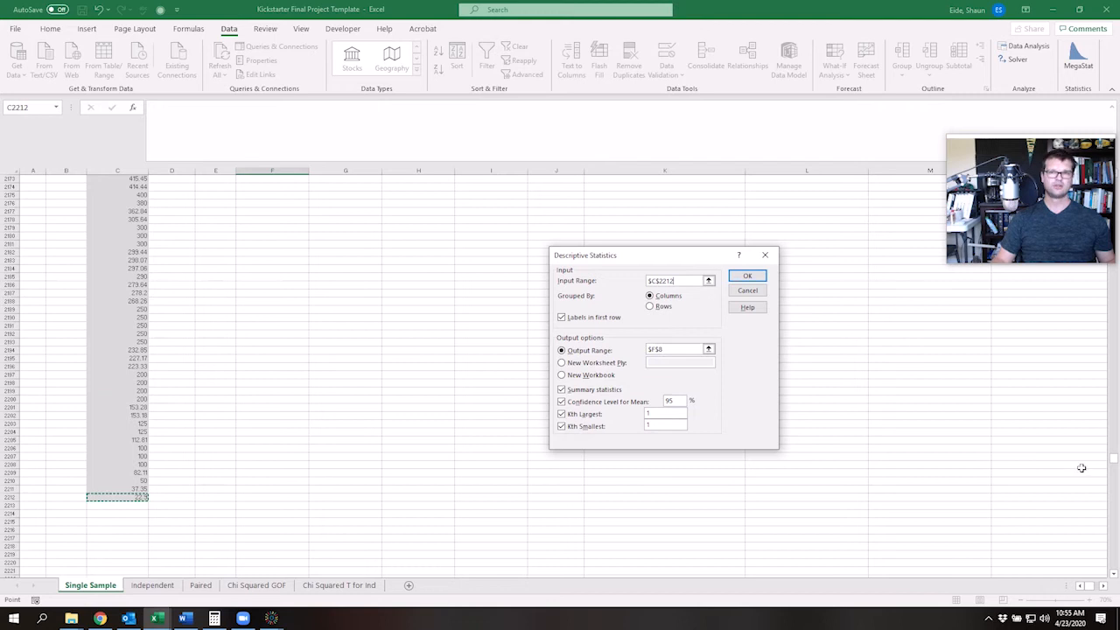
pyautogui.moveTo(1114, 462); pyautogui.dragTo(1113, 58)
pyautogui.keyDown('shift'); pyautogui.click(124, 301); pyautogui.keyUp('shift')
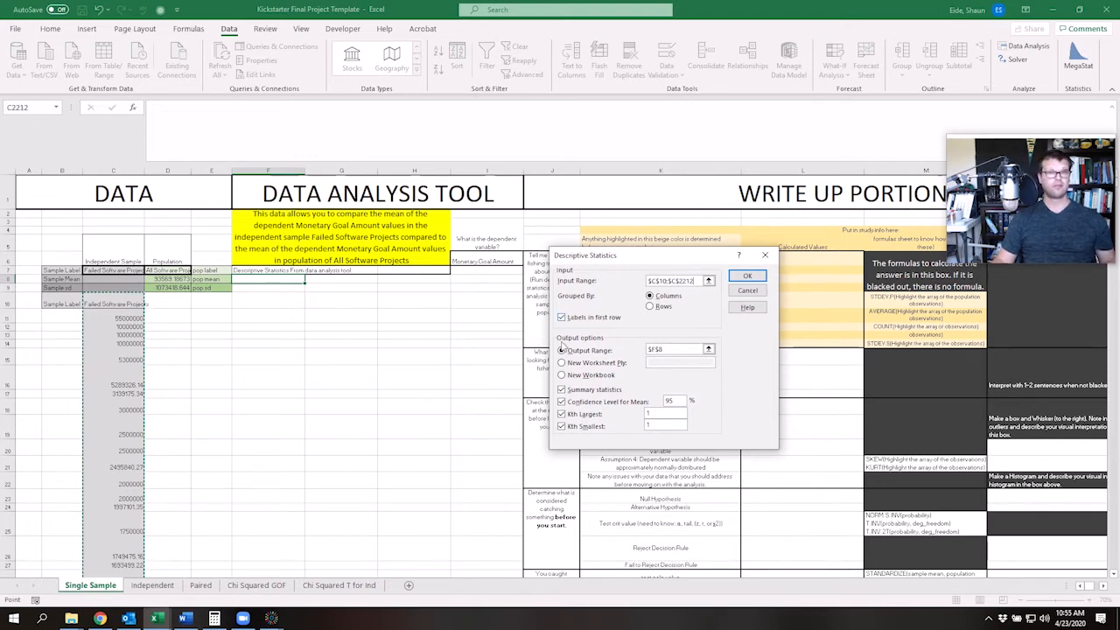
# - Generate the descriptive statistics at F8 with summary statistics, a 95% confidence level, and Kth largest and Kth smallest of 1
pyautogui.moveTo(670, 348); pyautogui.dragTo(600, 347)
pyautogui.press('BackSpace')
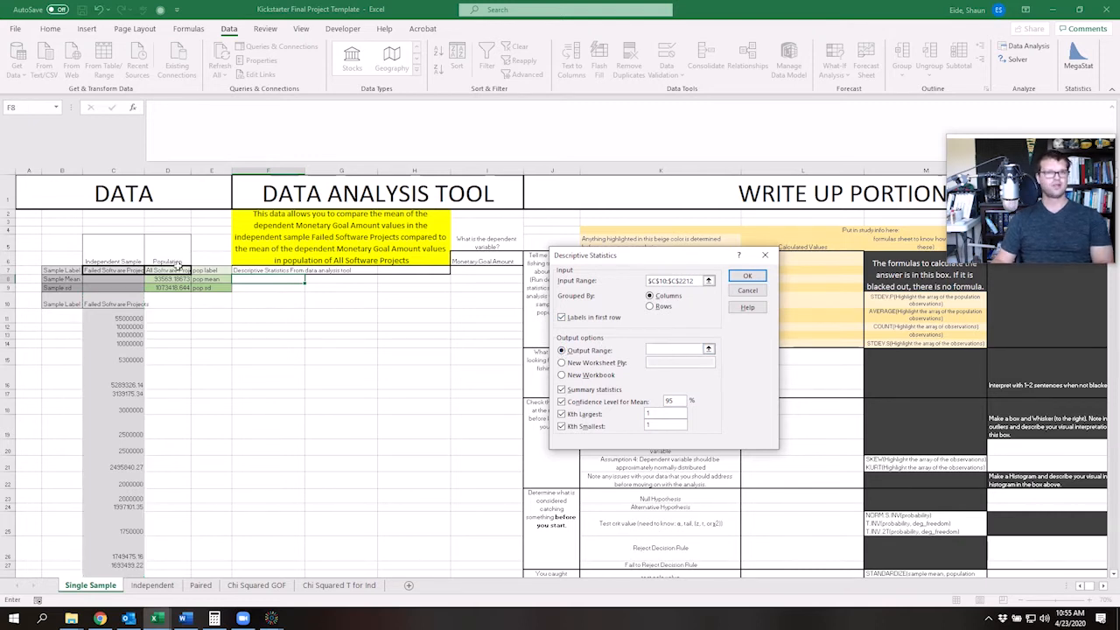
pyautogui.click(270, 280)
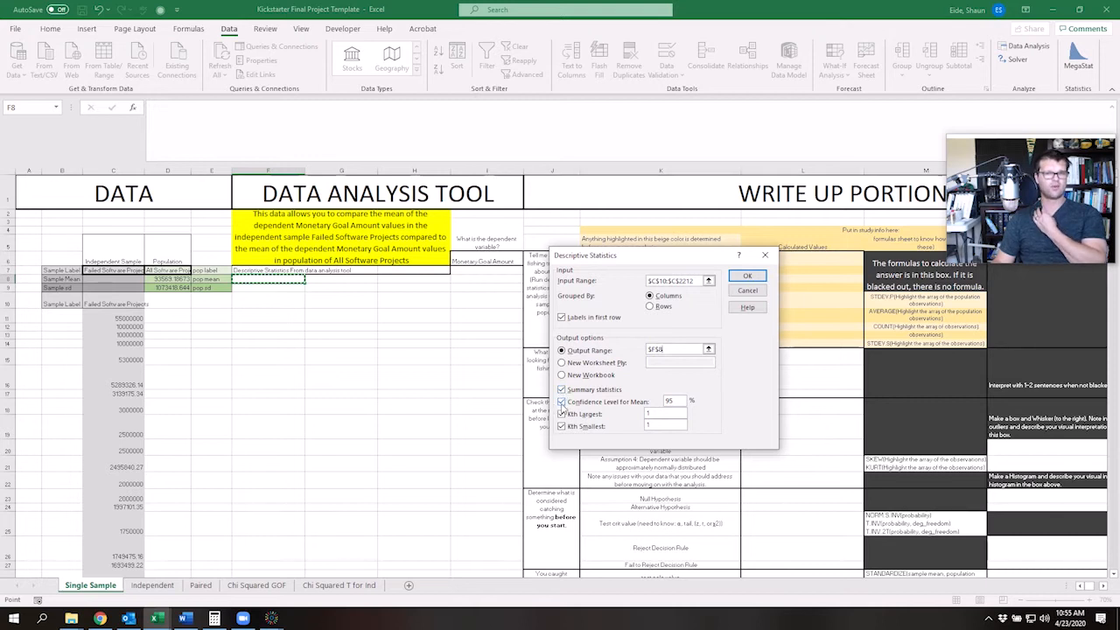
pyautogui.doubleClick(670, 400)
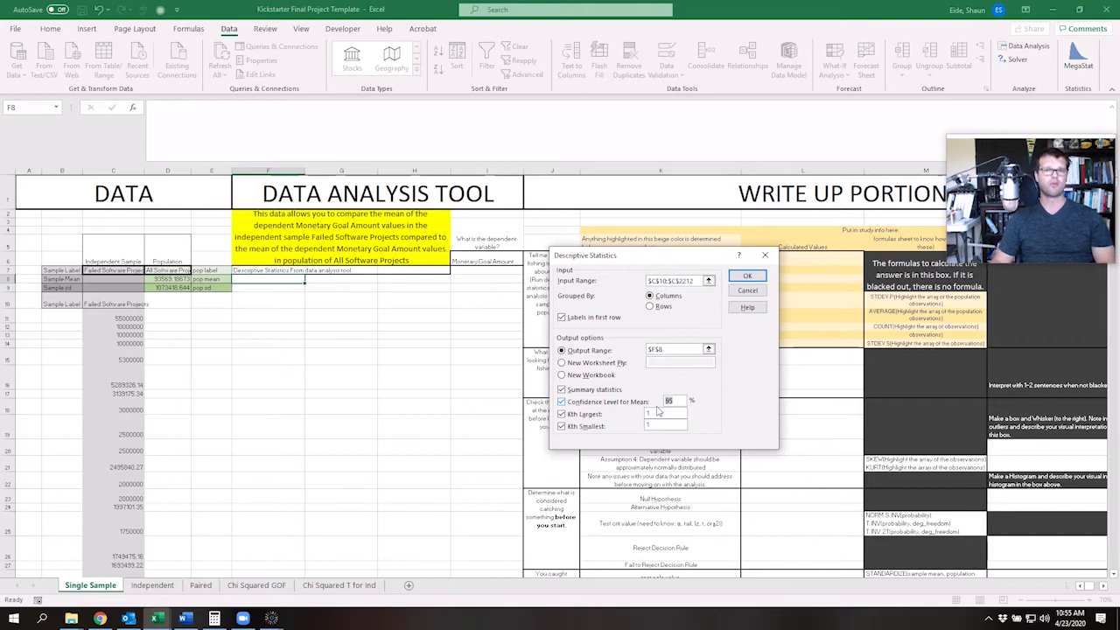
pyautogui.click(656, 411)
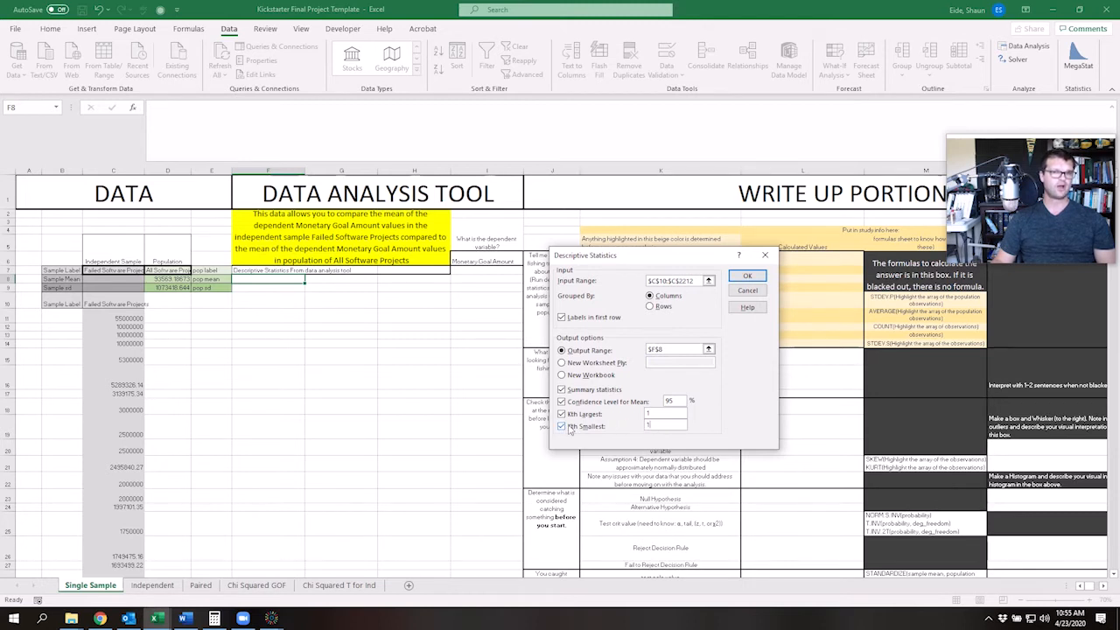
pyautogui.click(743, 276)
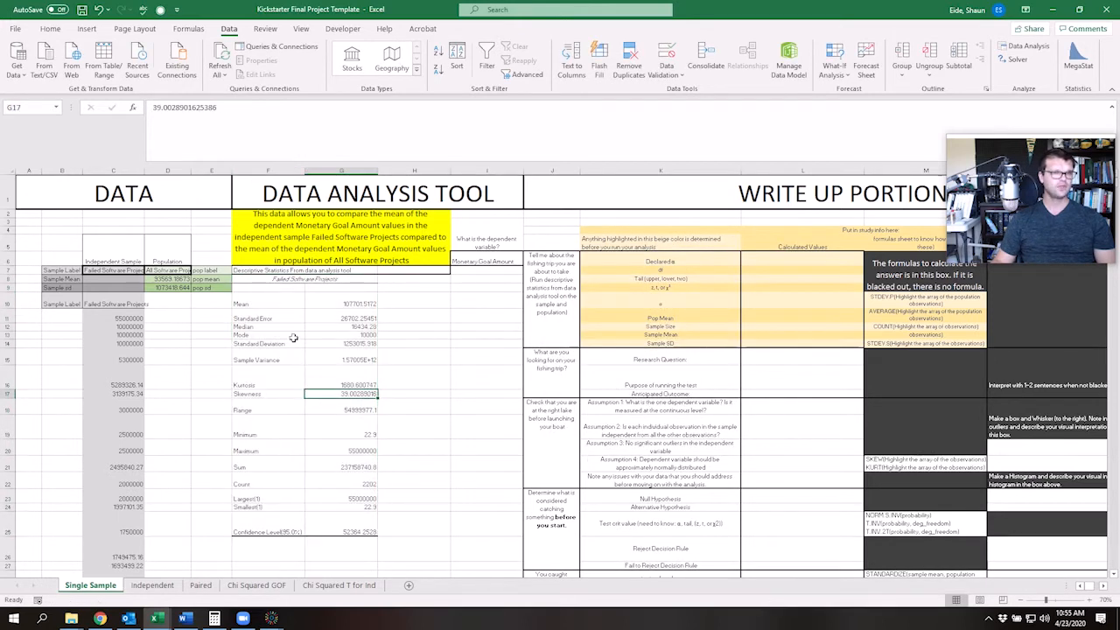
# - Examine the descriptive statistics output, especially the standard error, largest, smallest and confidence level values
pyautogui.click(257, 318)
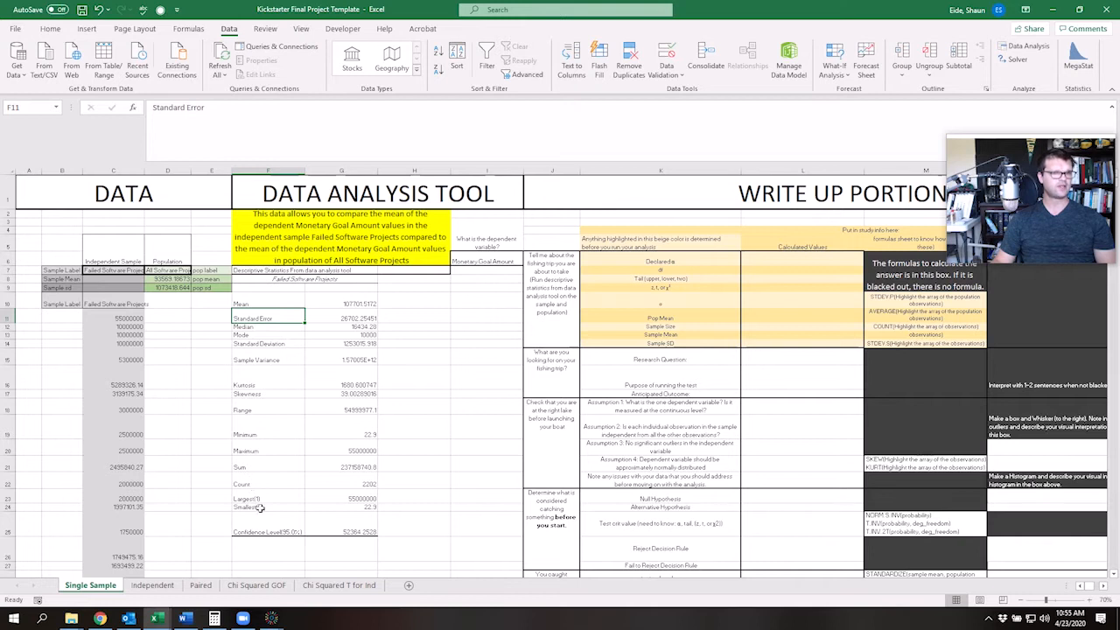
pyautogui.click(334, 499)
pyautogui.click(329, 507)
pyautogui.moveTo(345, 496); pyautogui.dragTo(340, 508)
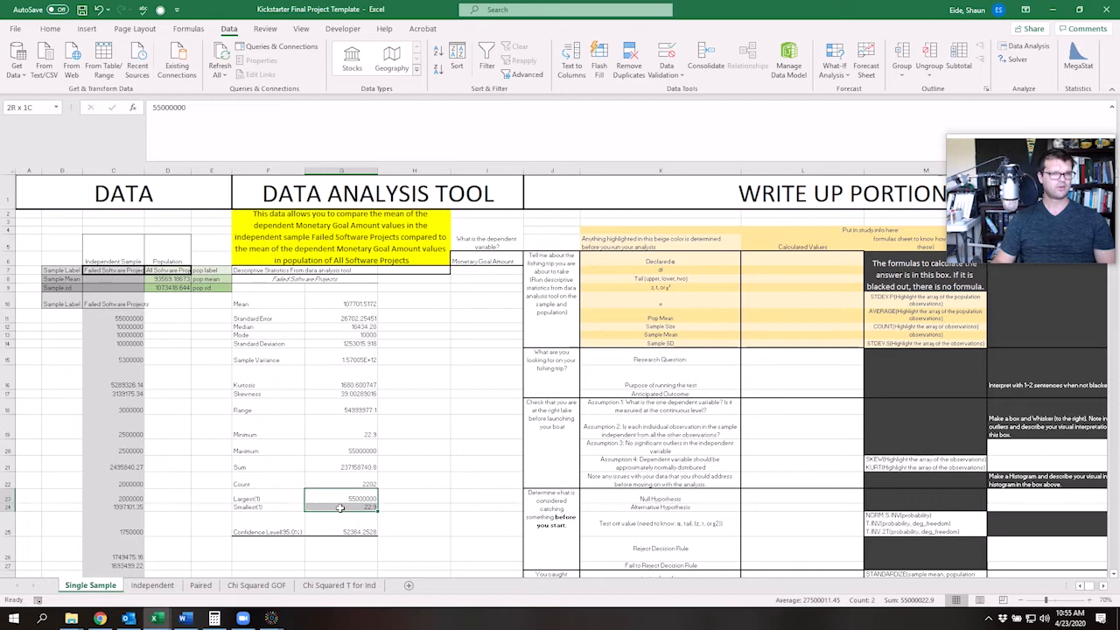
pyautogui.click(332, 522)
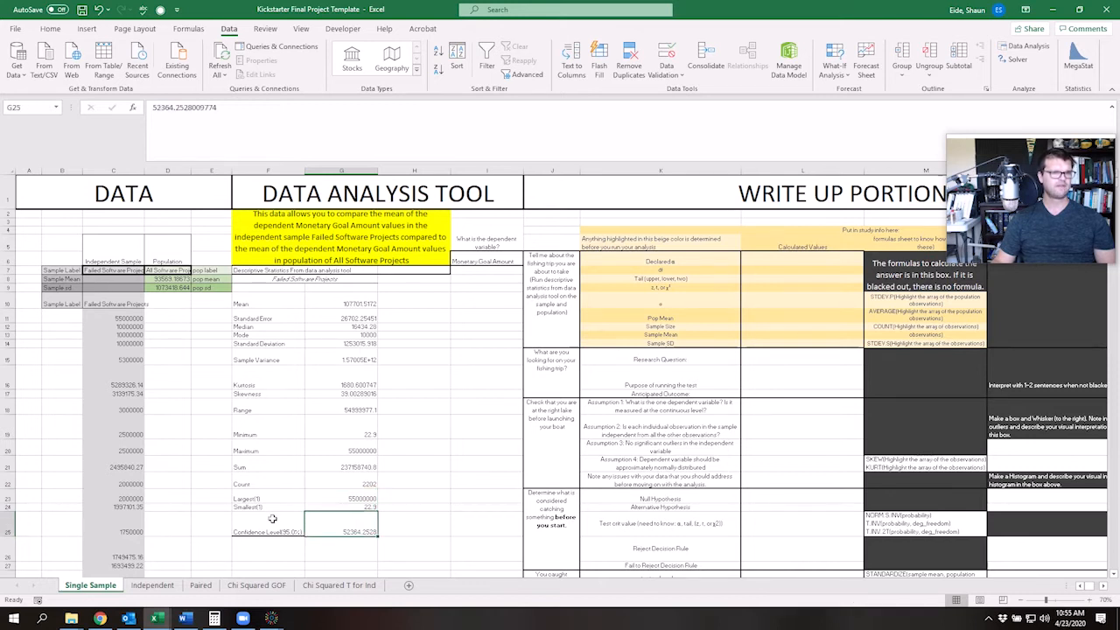
pyautogui.click(193, 411)
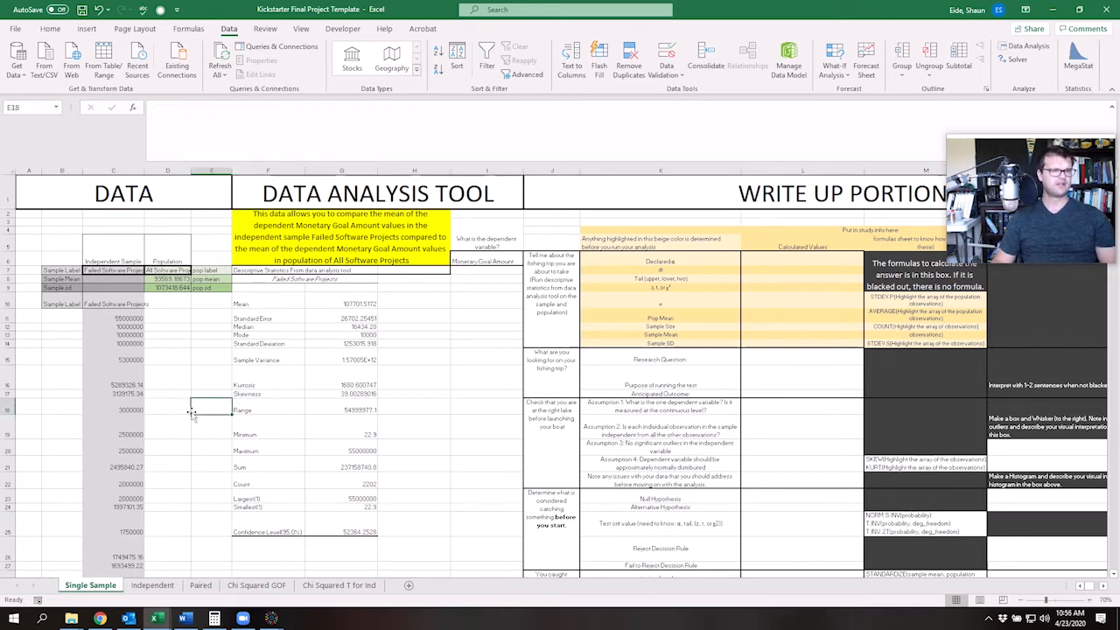
pyautogui.click(173, 448)
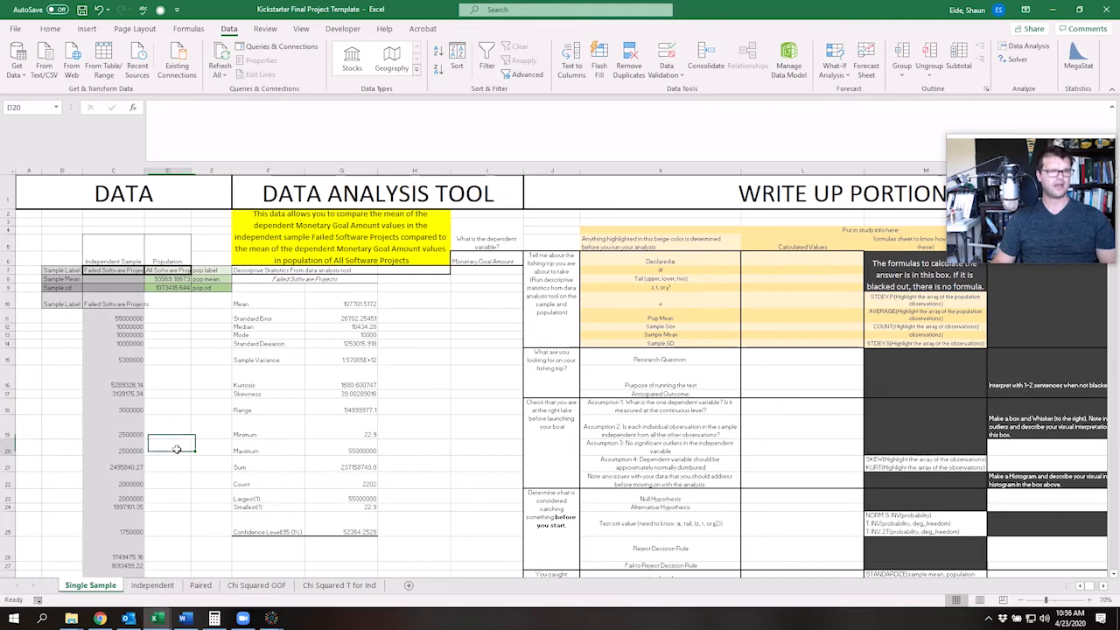
pyautogui.scroll(-2, 180, 450)
pyautogui.click(344, 408)
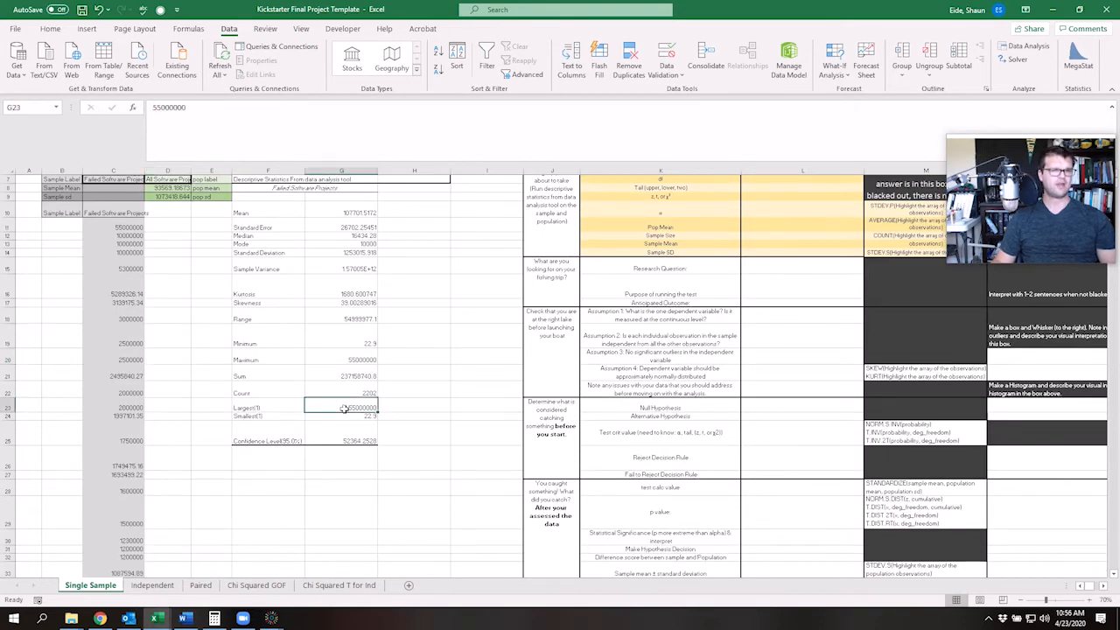
pyautogui.click(346, 440)
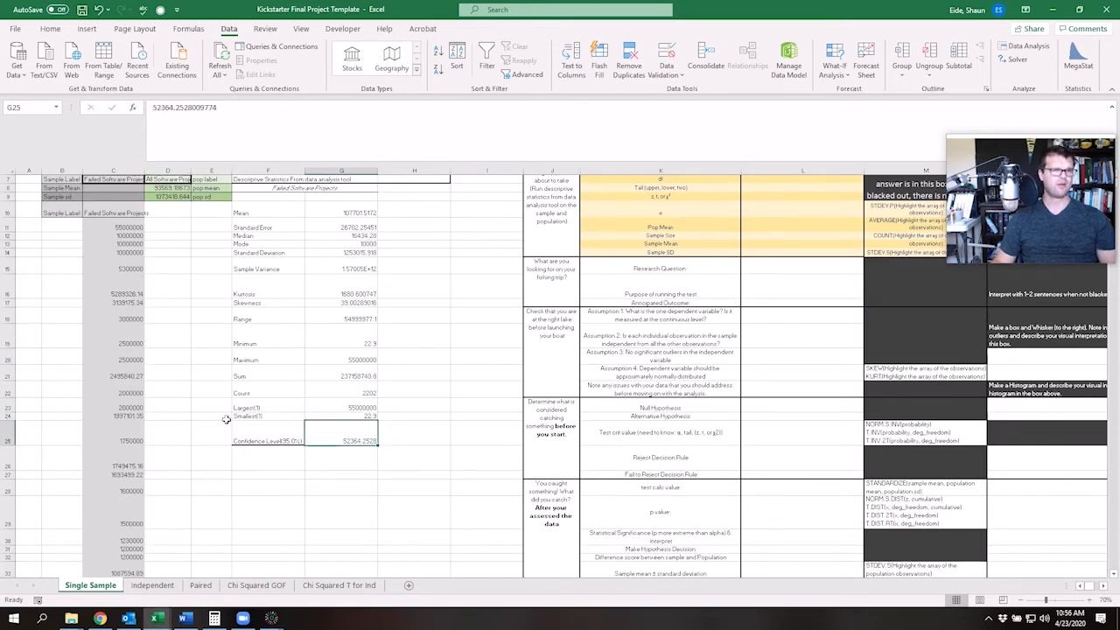
# - Insert a Box and Whisker chart of C10:C2212 and place it, stretched taller, over columns H to J beside the statistics output
pyautogui.scroll(2, 225, 419)
pyautogui.click(126, 304)
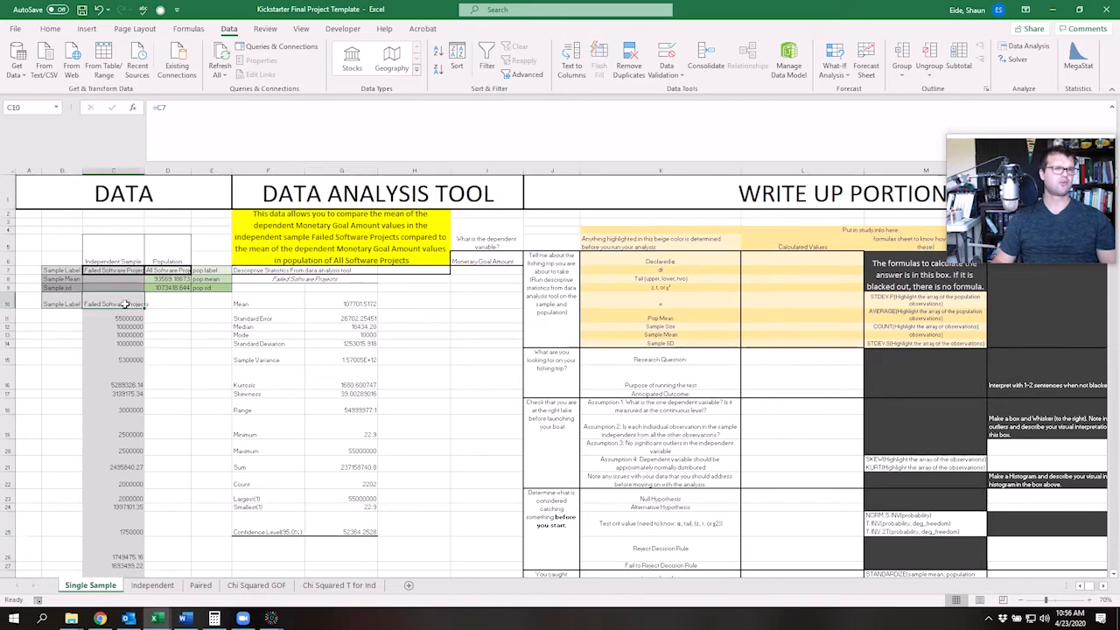
pyautogui.hotkey('ctrl', 'Down')
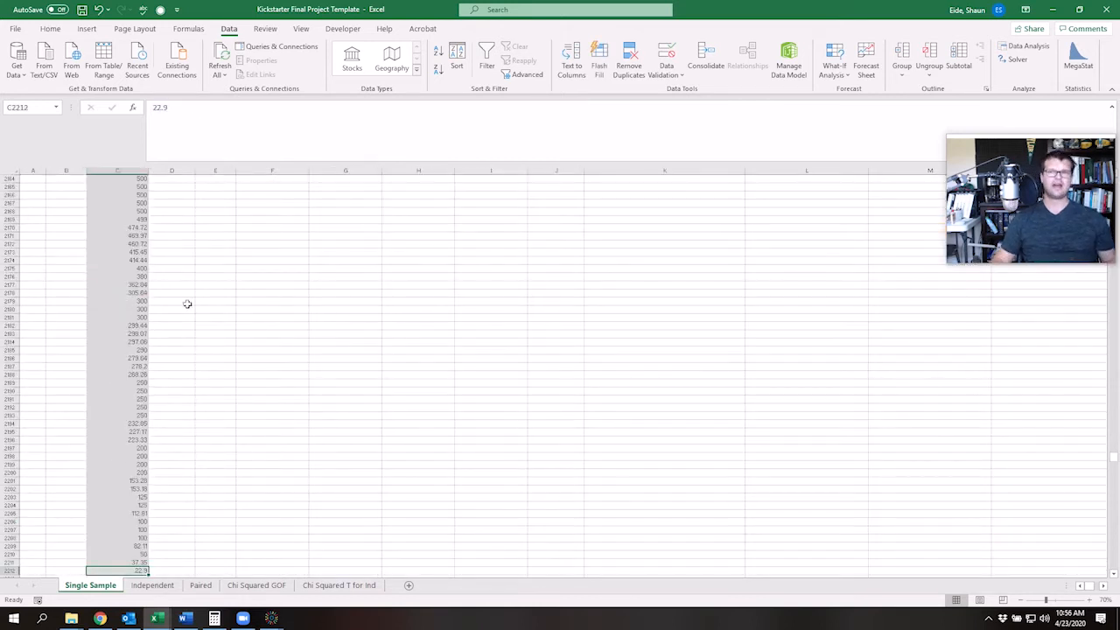
pyautogui.moveTo(1112, 457); pyautogui.dragTo(1111, 179)
pyautogui.keyDown('shift'); pyautogui.click(120, 302); pyautogui.keyUp('shift')
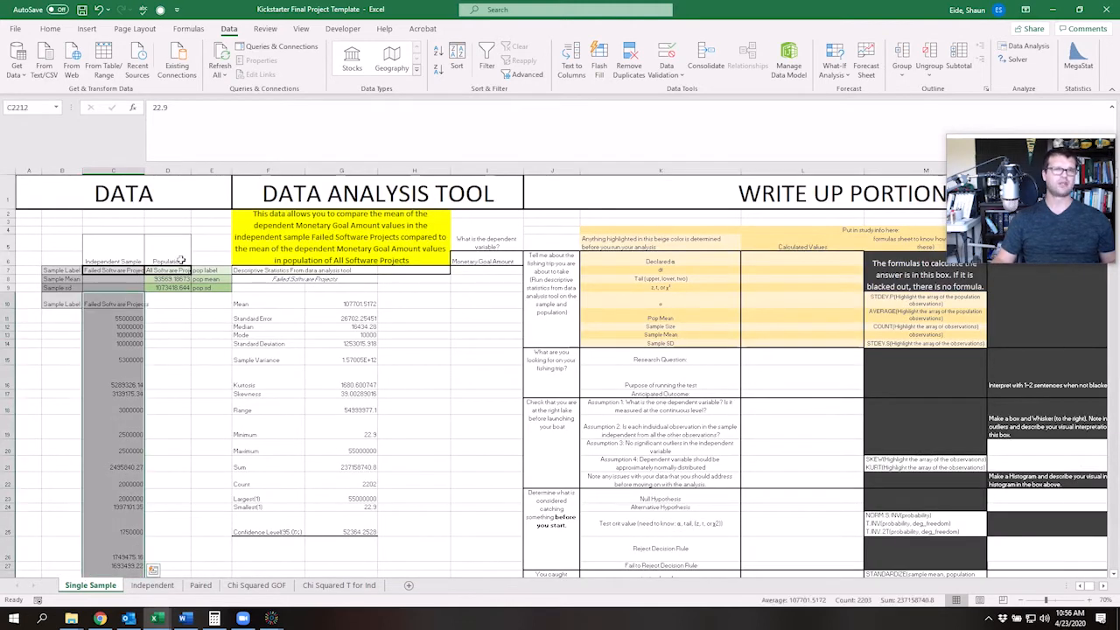
pyautogui.click(88, 29)
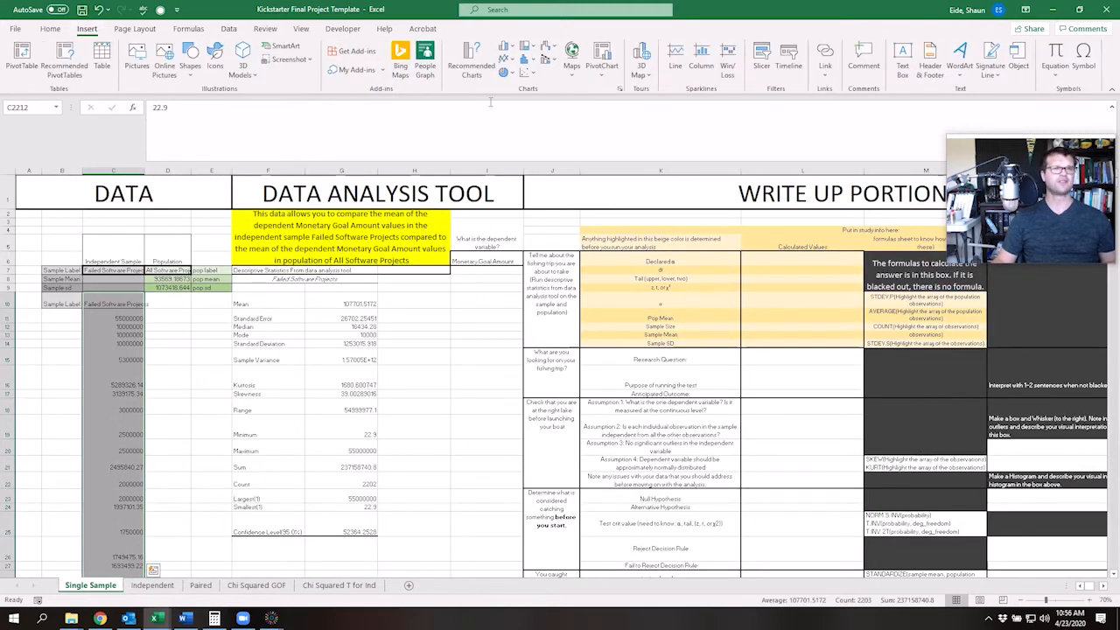
pyautogui.click(529, 60)
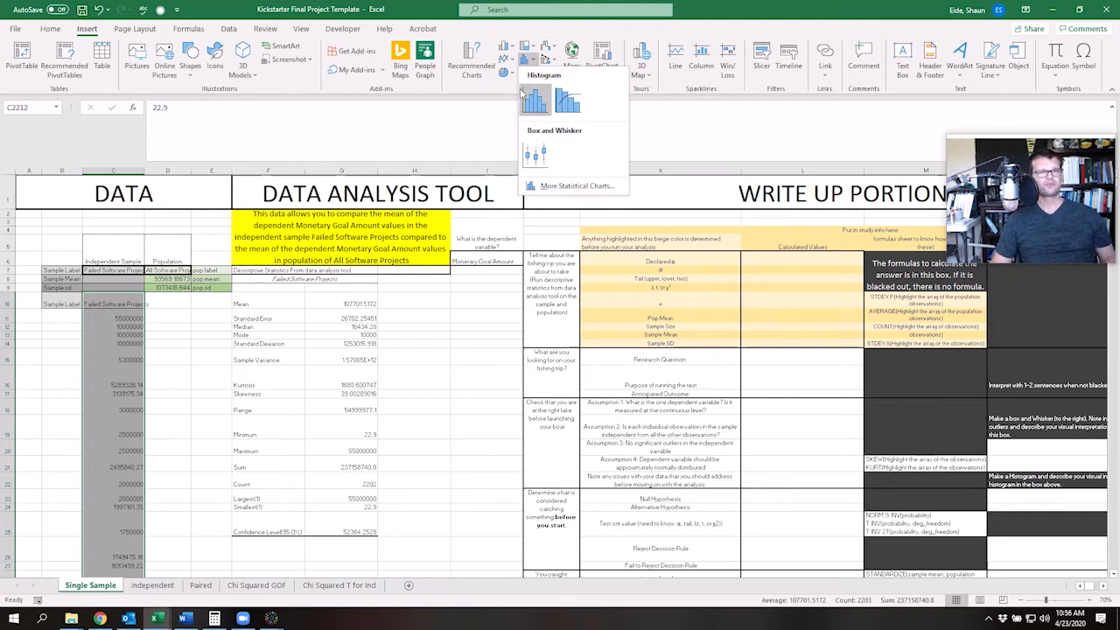
pyautogui.click(551, 161)
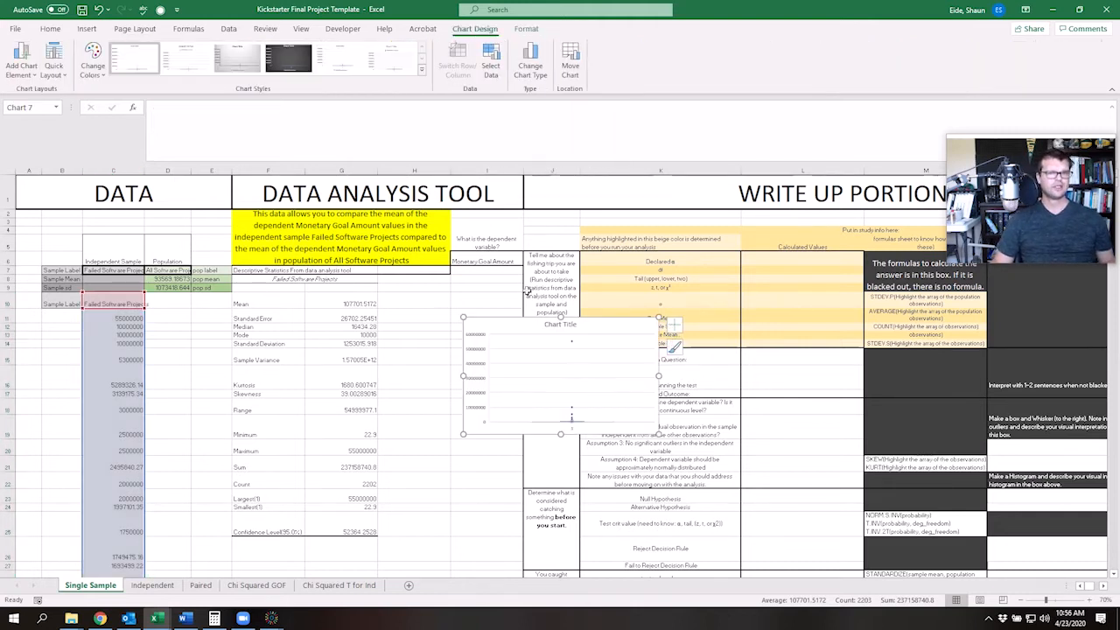
pyautogui.moveTo(511, 322); pyautogui.dragTo(416, 408)
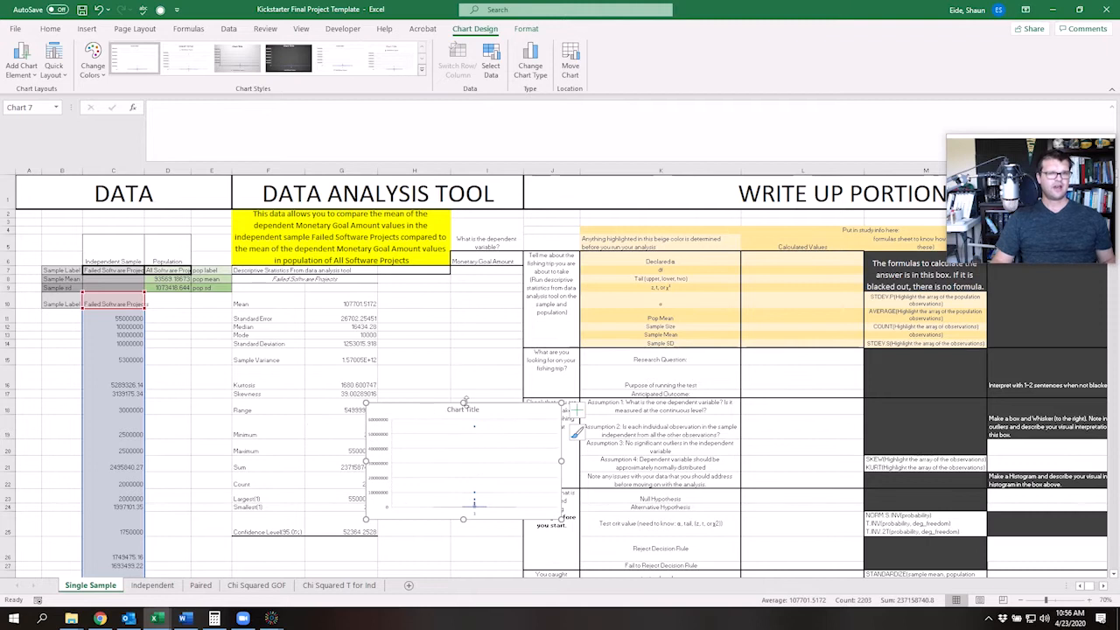
pyautogui.moveTo(469, 221); pyautogui.dragTo(470, 222)
# - Replace the box and whisker chart's placeholder title with "Faile Software Projects"
pyautogui.doubleClick(475, 229)
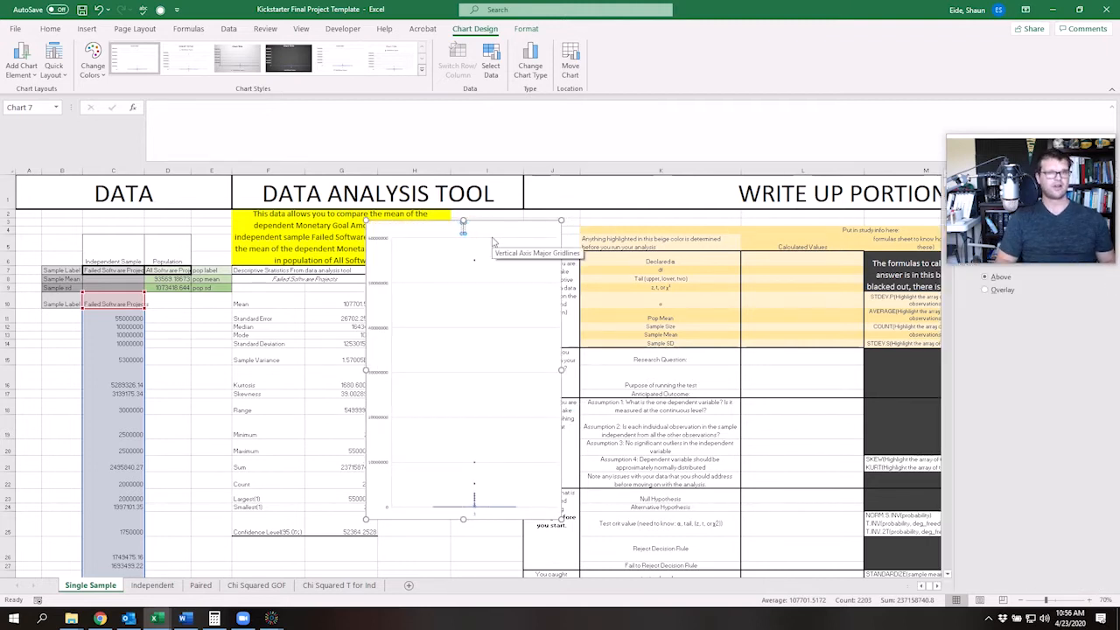
pyautogui.write('Faile')
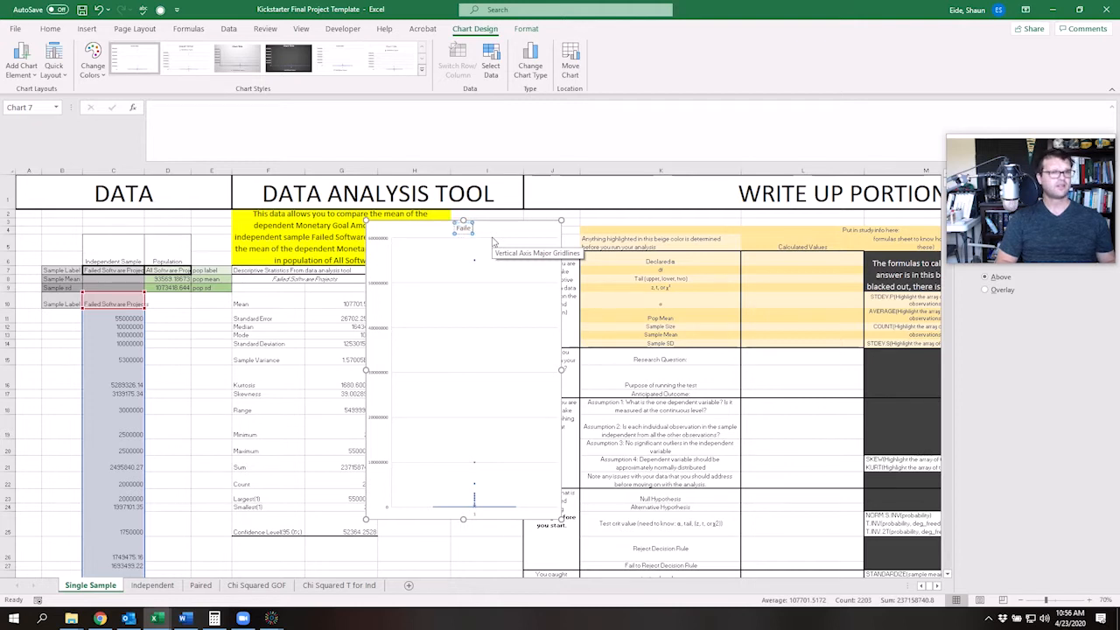
pyautogui.write('d Software')
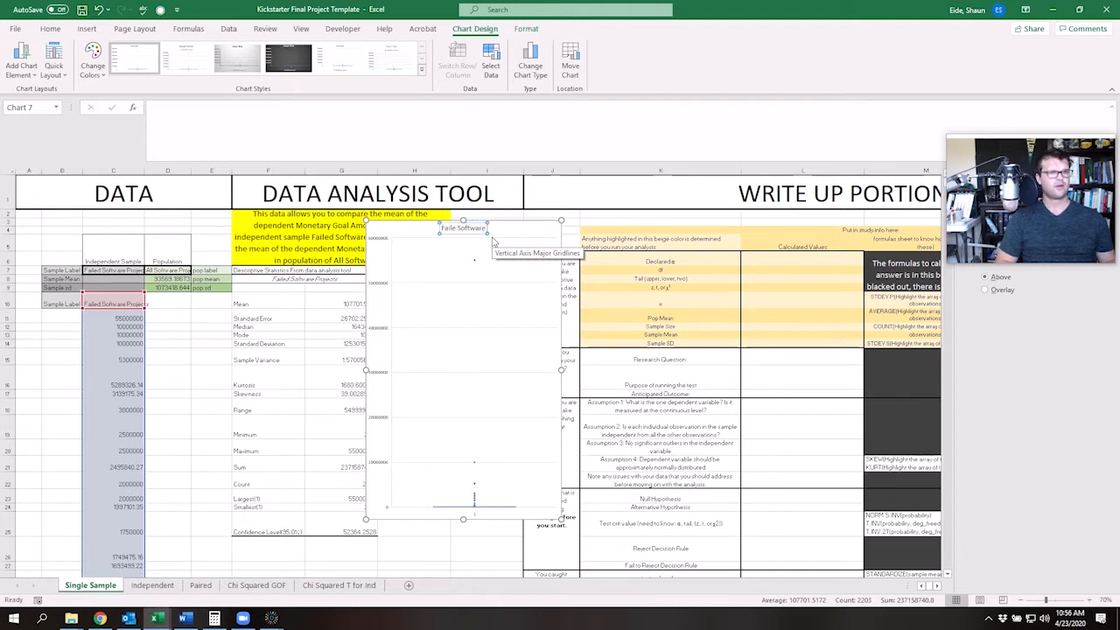
pyautogui.write(' Projects')
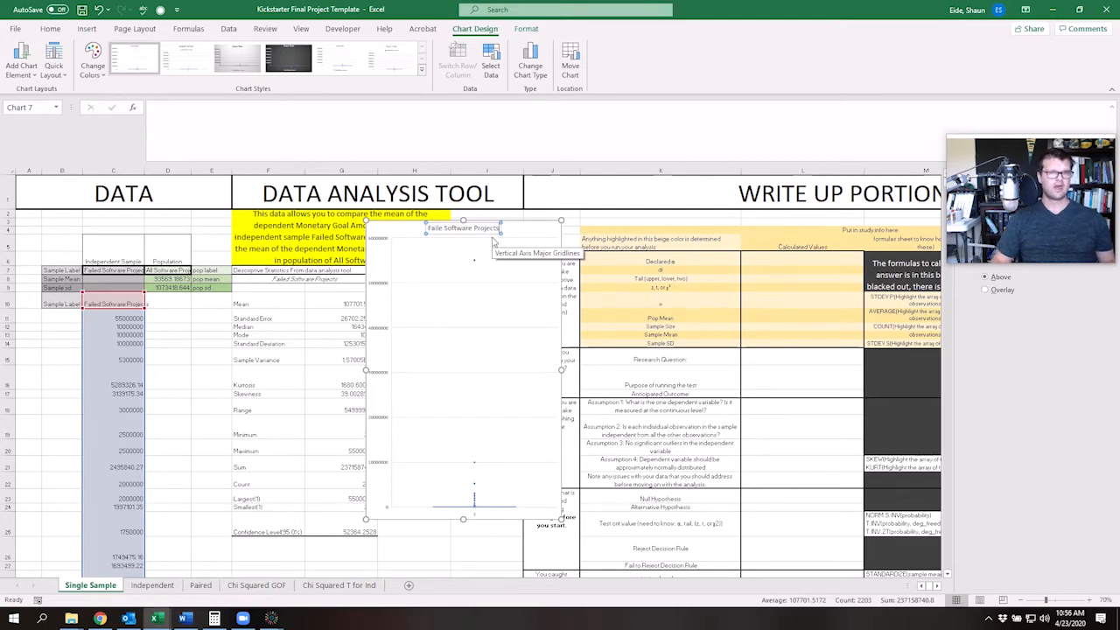
pyautogui.click(712, 485)
pyautogui.click(457, 495)
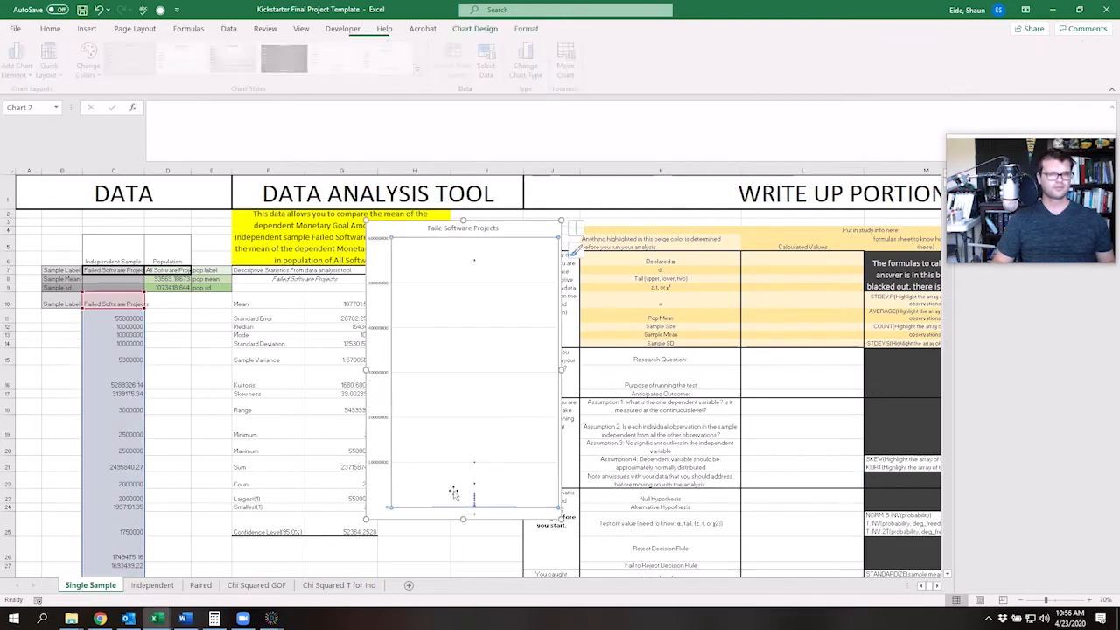
# - Stretch the chart taller at both ends and add data labels to the left of its points
pyautogui.moveTo(462, 521); pyautogui.dragTo(463, 552)
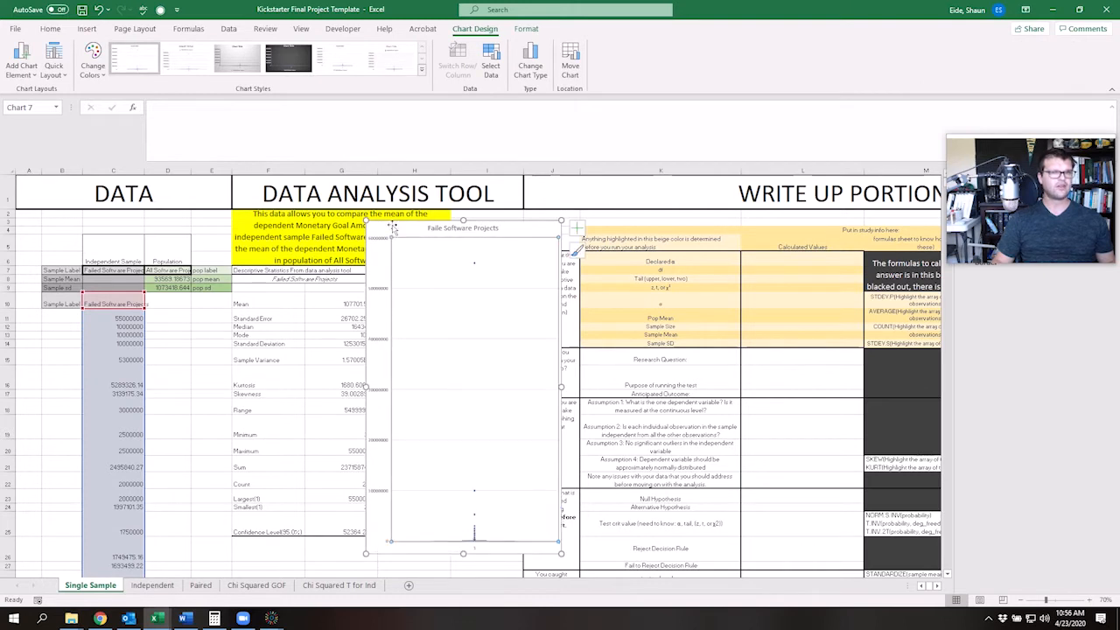
pyautogui.click(36, 76)
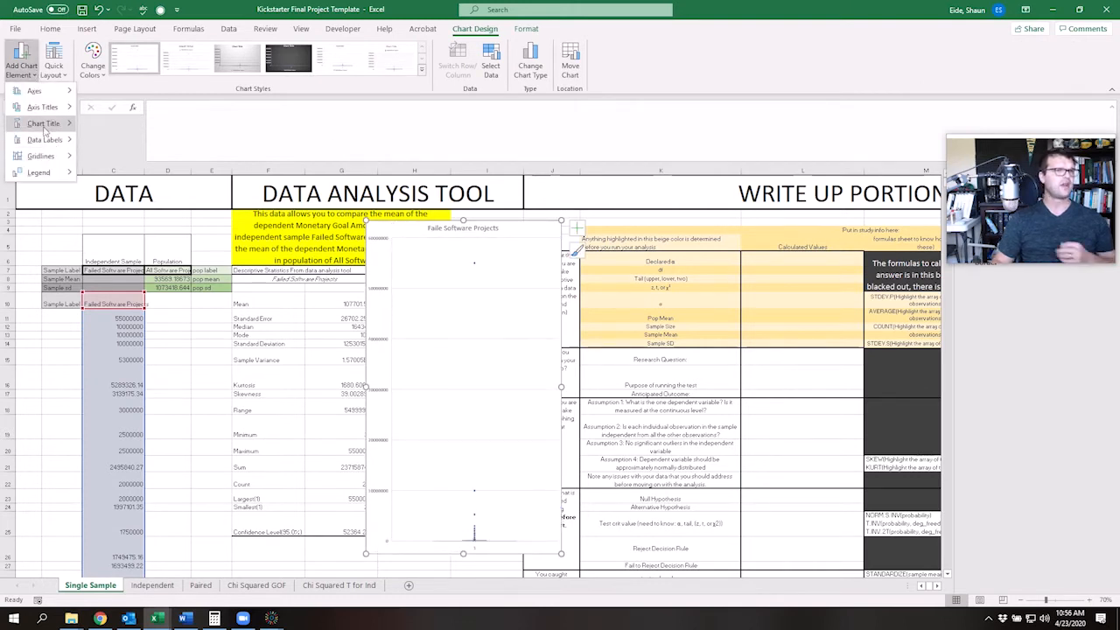
pyautogui.moveTo(51, 141)
pyautogui.click(123, 182)
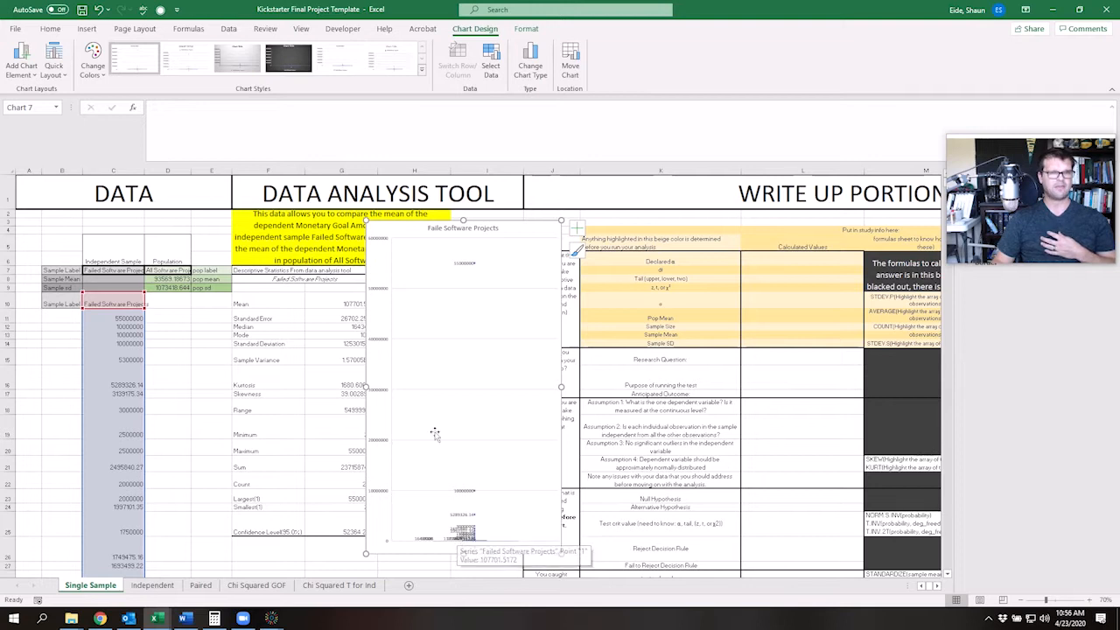
pyautogui.moveTo(463, 220); pyautogui.dragTo(458, 185)
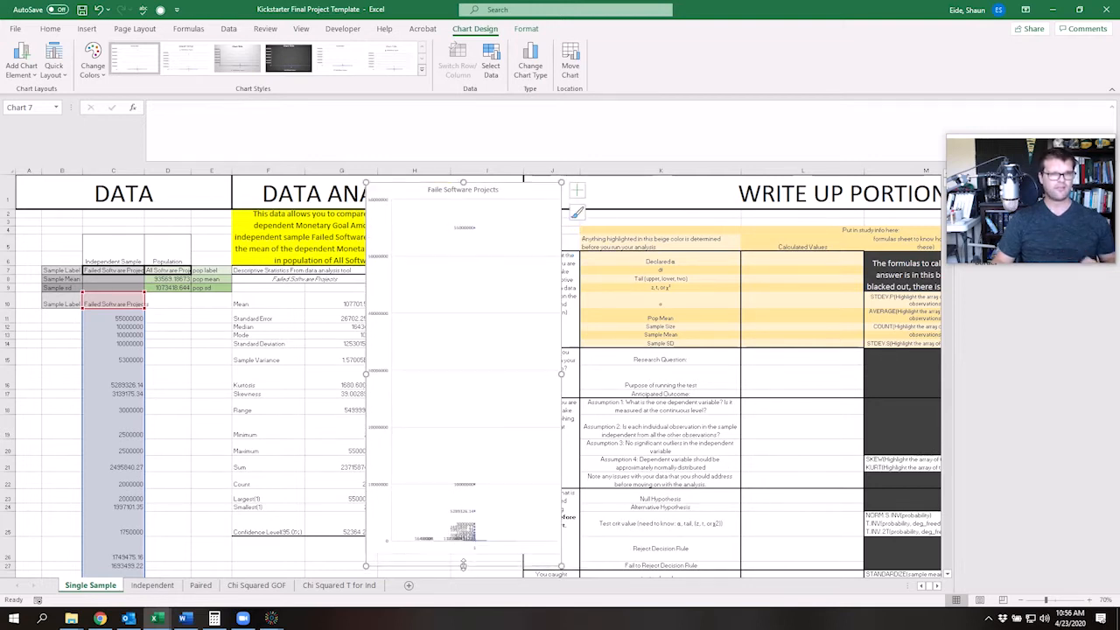
# - Examine the chart's labelled points closely, from the highest outlier down to the crowded values near zero
pyautogui.keyDown('ctrl'); pyautogui.scroll(2, 480, 510); pyautogui.keyUp('ctrl')
pyautogui.keyDown('ctrl'); pyautogui.scroll(3, 480, 510); pyautogui.keyUp('ctrl')
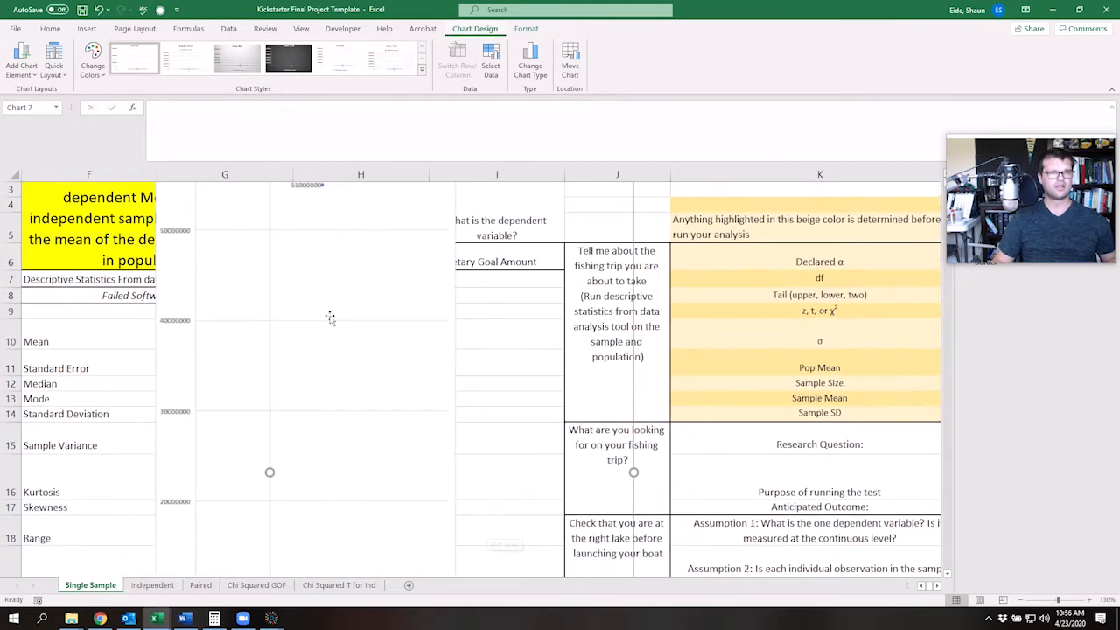
pyautogui.press('alt')
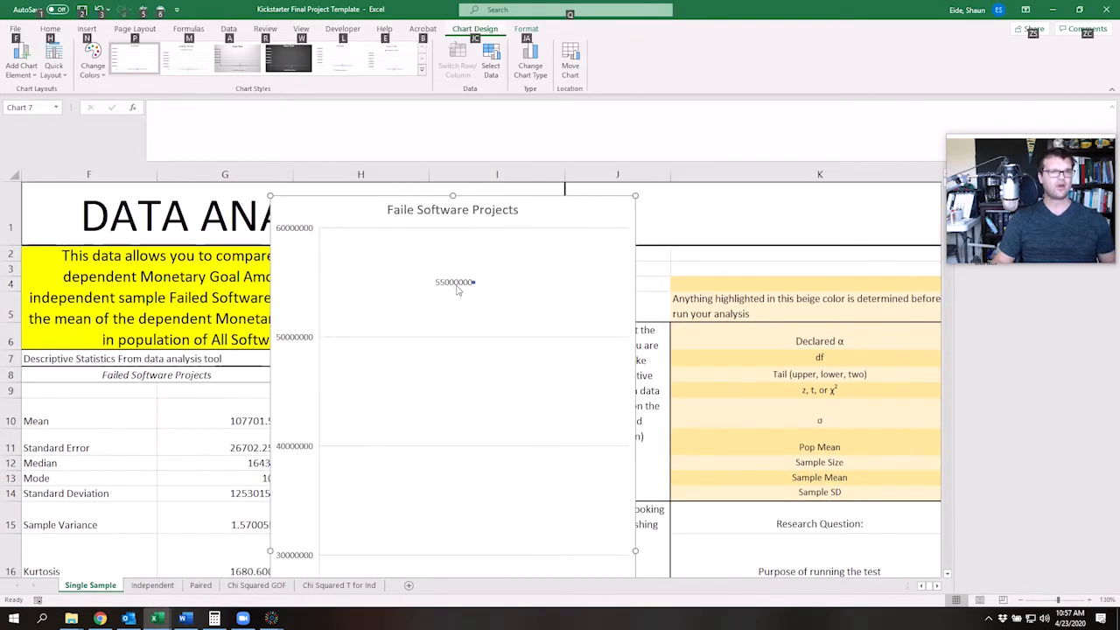
pyautogui.moveTo(456, 290)
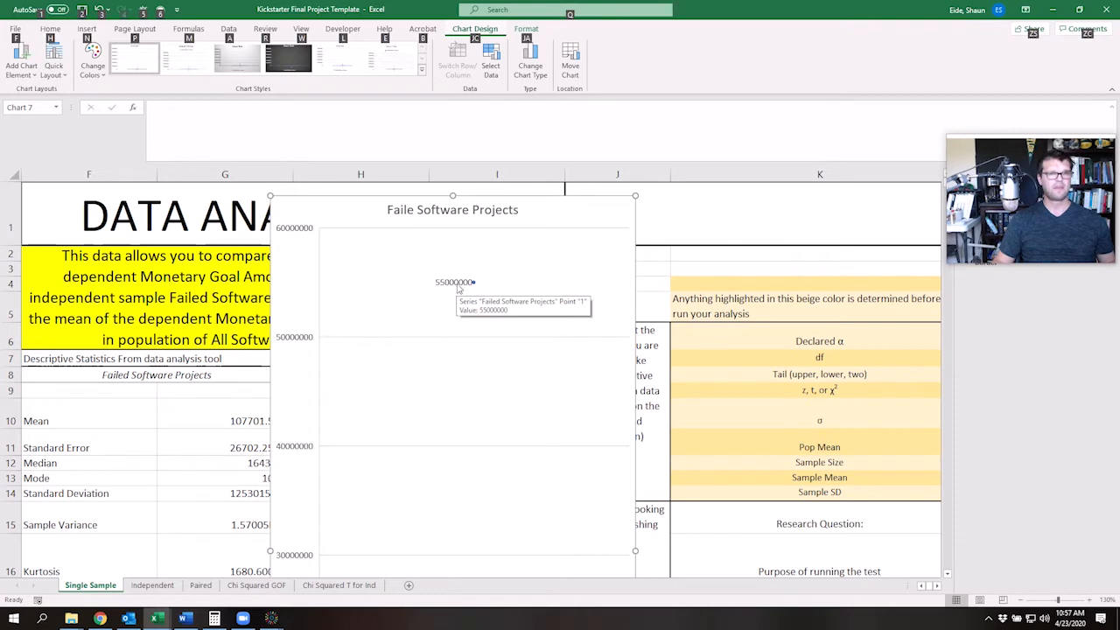
pyautogui.scroll(-4, 453, 314)
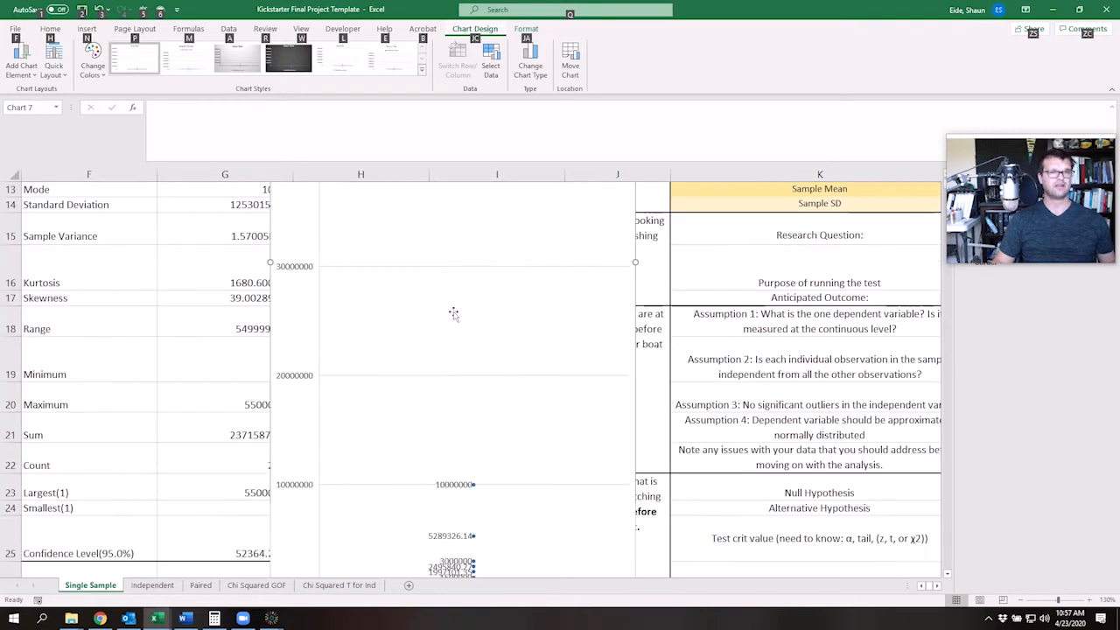
pyautogui.scroll(-4, 453, 317)
pyautogui.scroll(1, 449, 358)
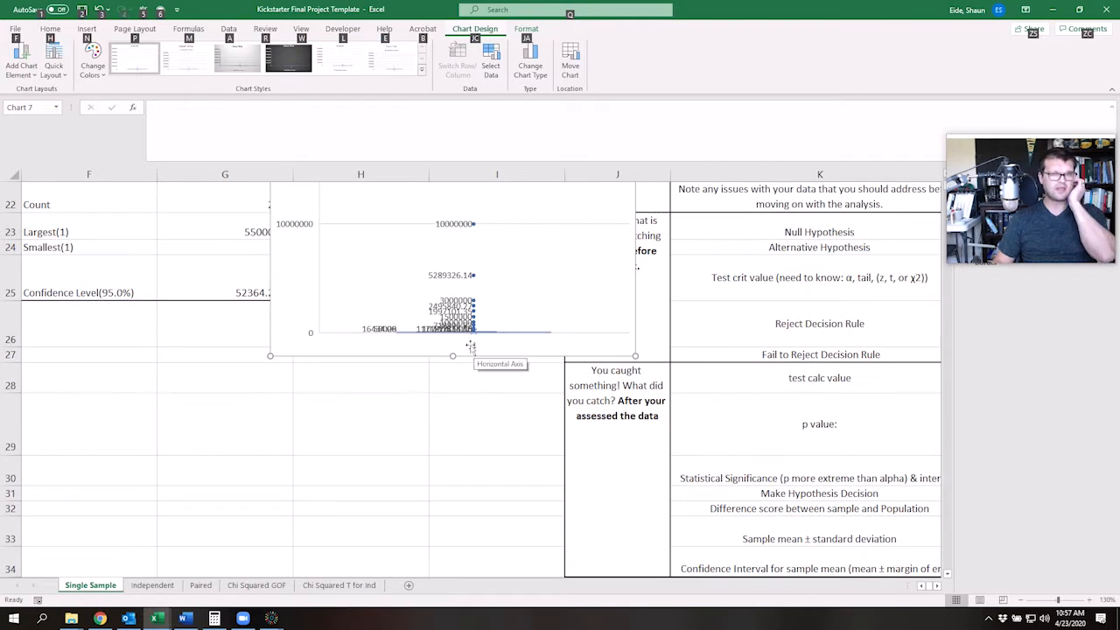
pyautogui.scroll(1, 477, 352)
pyautogui.scroll(1, 452, 309)
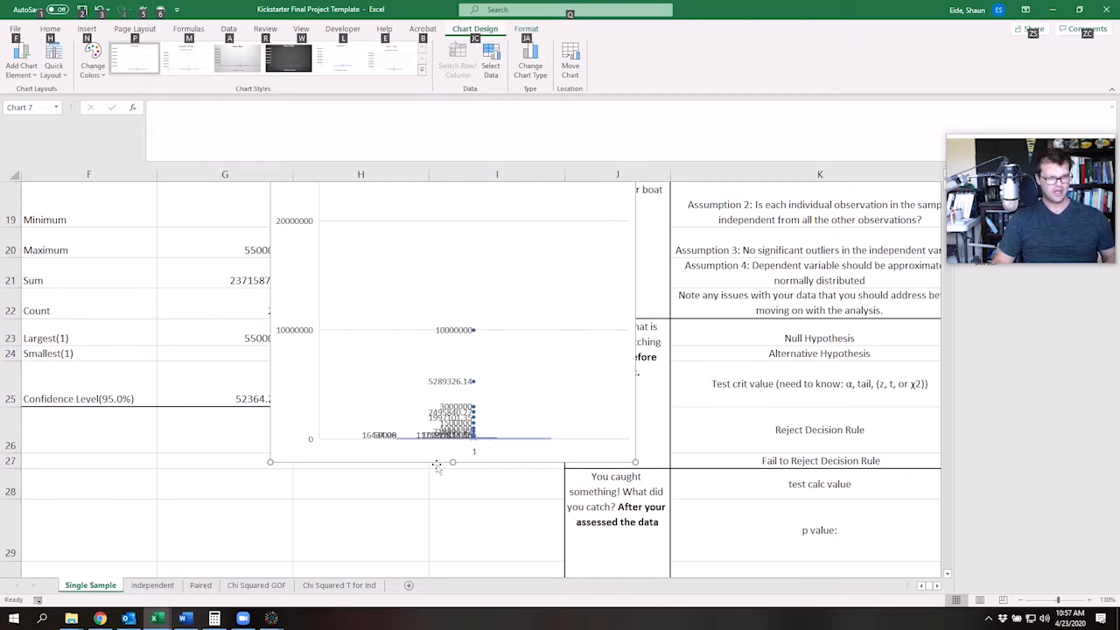
pyautogui.keyDown('ctrl'); pyautogui.scroll(-1, 435, 468); pyautogui.keyUp('ctrl')
pyautogui.keyDown('ctrl'); pyautogui.scroll(-4, 435, 468); pyautogui.keyUp('ctrl')
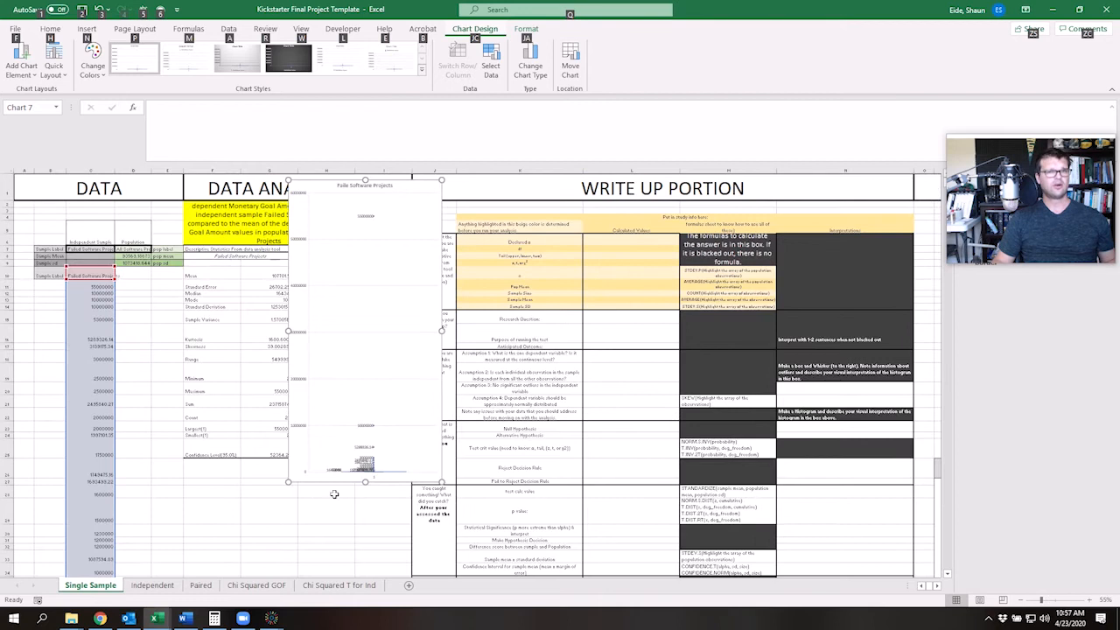
# - Move the box and whisker chart off the statistics output to the empty columns beyond the Calculations, Charts & Tables section
pyautogui.click(229, 480)
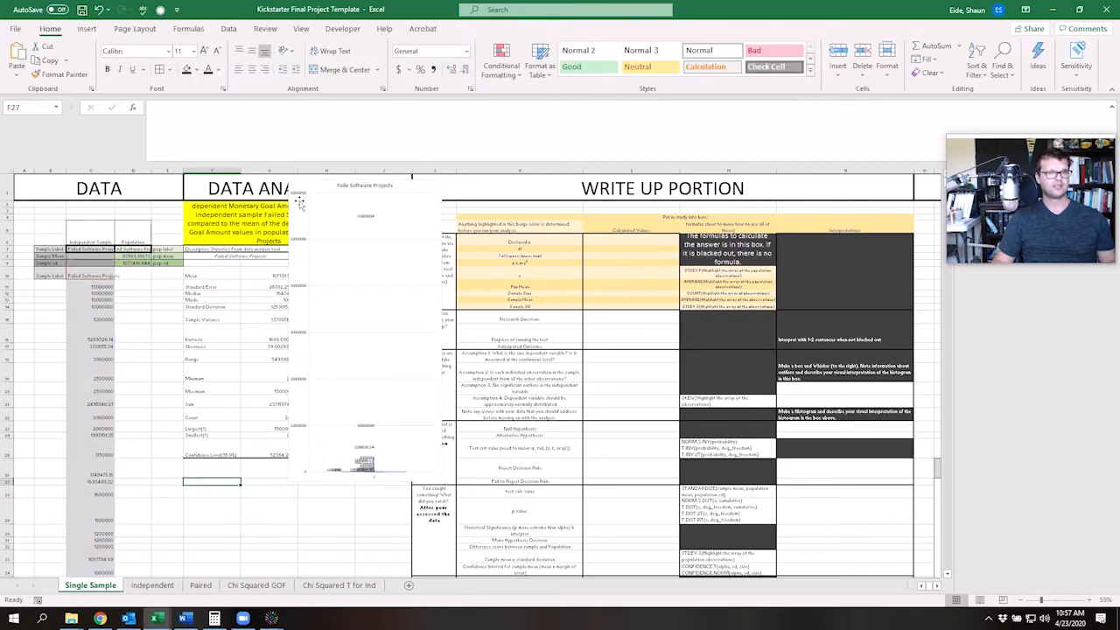
pyautogui.moveTo(357, 197); pyautogui.dragTo(803, 305)
pyautogui.click(935, 585)
pyautogui.click(937, 586)
pyautogui.click(936, 586)
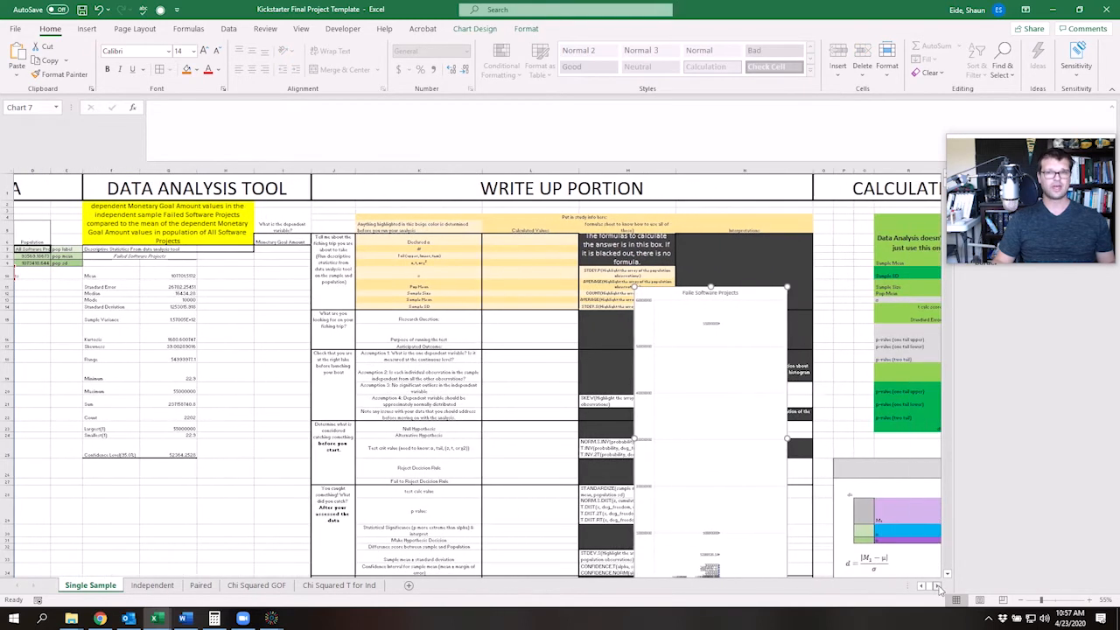
pyautogui.click(937, 586)
pyautogui.click(937, 586)
pyautogui.click(936, 586)
pyautogui.click(936, 586)
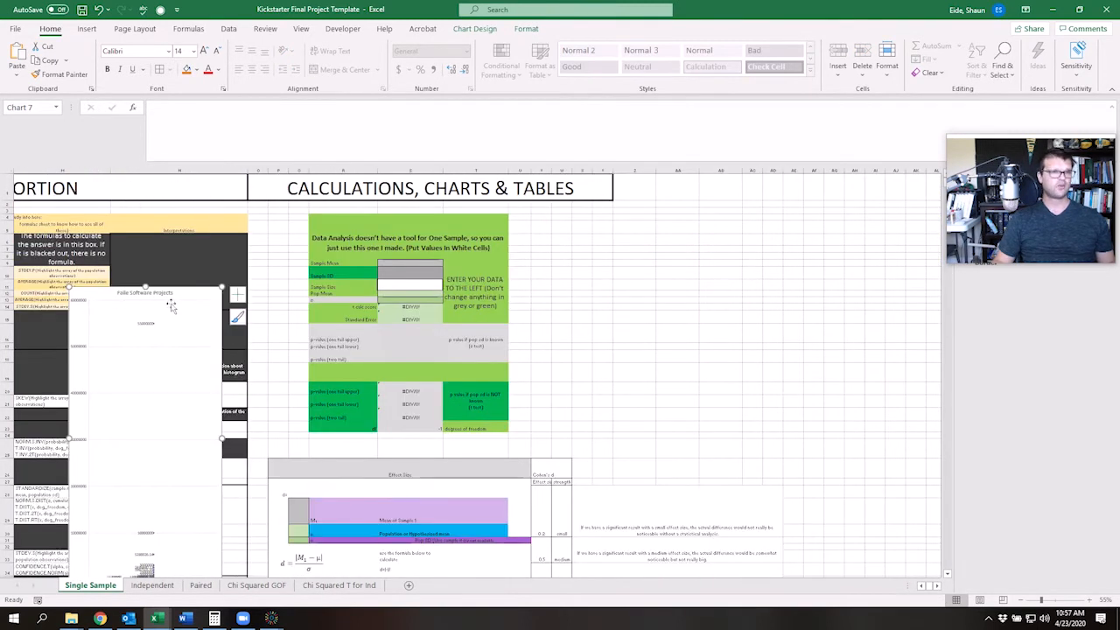
pyautogui.moveTo(194, 290); pyautogui.dragTo(699, 306)
# - Shorten the chart and place it beside the Box and Whisker table, spanning about rows 38 to 55 in columns Y to AC
pyautogui.scroll(-4, 667, 324)
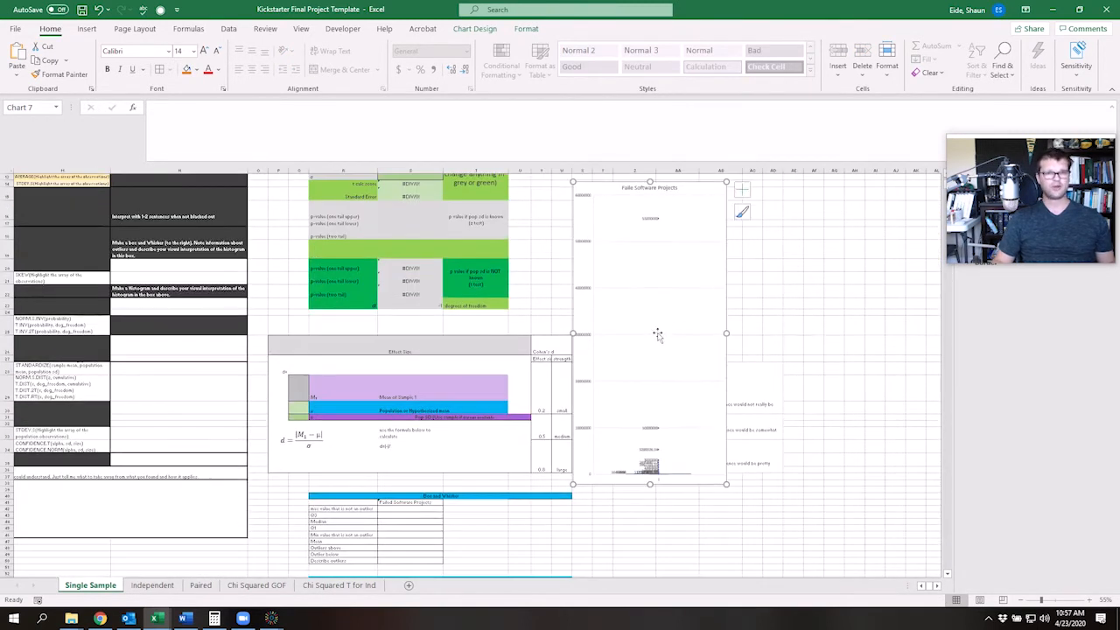
pyautogui.scroll(-1, 659, 334)
pyautogui.scroll(2, 622, 357)
pyautogui.moveTo(664, 229); pyautogui.dragTo(704, 351)
pyautogui.scroll(-1, 671, 308)
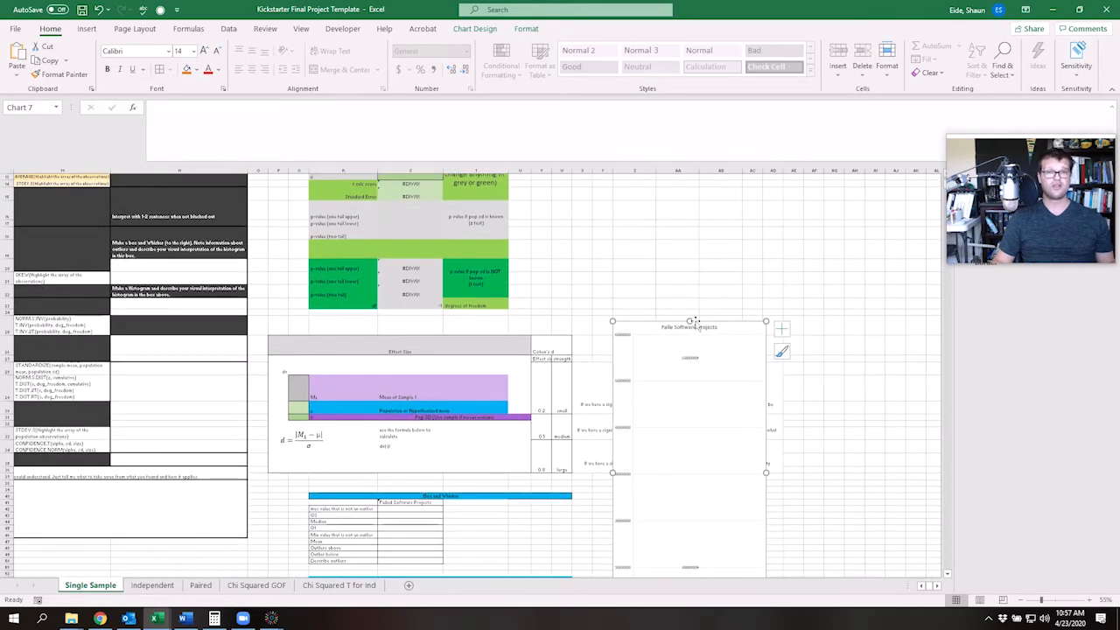
pyautogui.moveTo(721, 511)
pyautogui.mouseDown()
pyautogui.moveTo(719, 429)
pyautogui.moveTo(715, 490)
pyautogui.mouseUp()
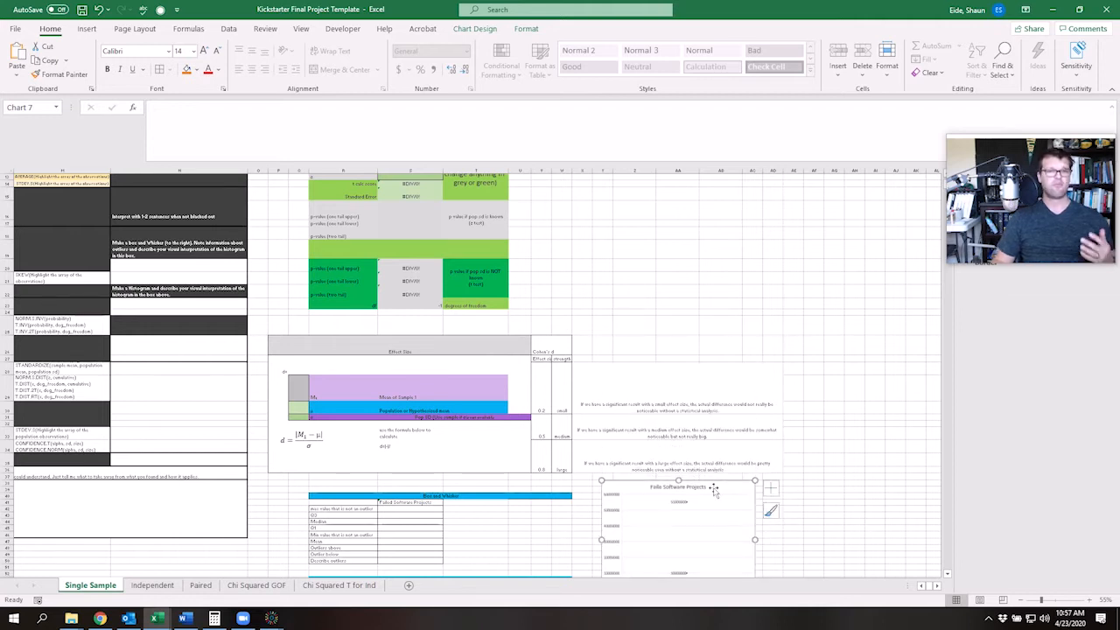
pyautogui.scroll(-3, 714, 490)
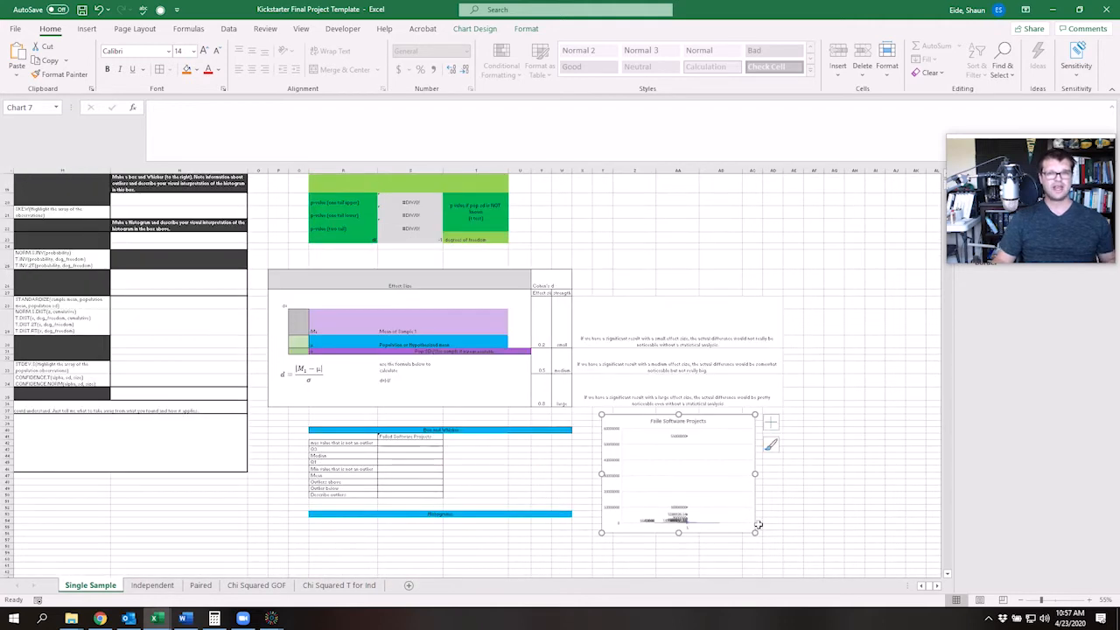
pyautogui.scroll(1, 756, 526)
pyautogui.scroll(-3, 759, 525)
pyautogui.scroll(1, 760, 516)
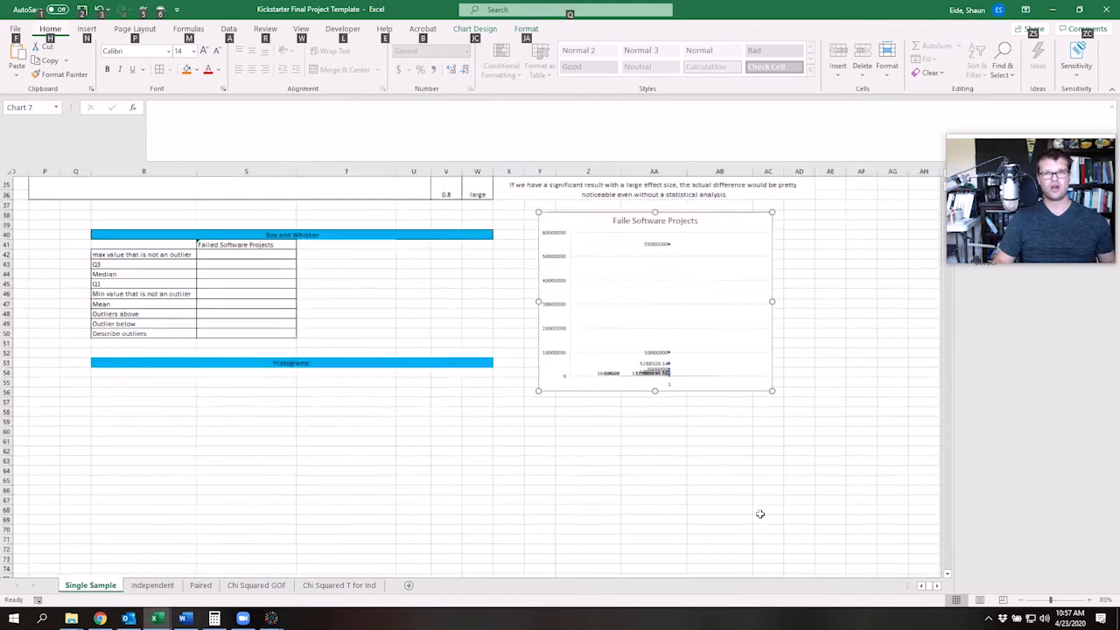
pyautogui.press('alt')
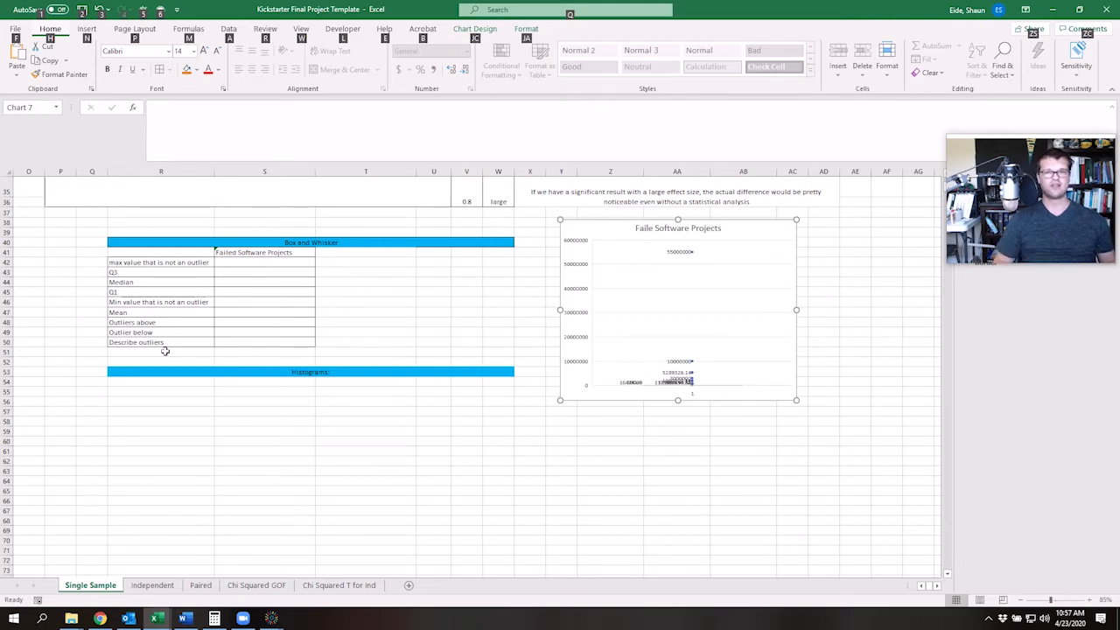
pyautogui.press('Escape')
pyautogui.press('Escape')
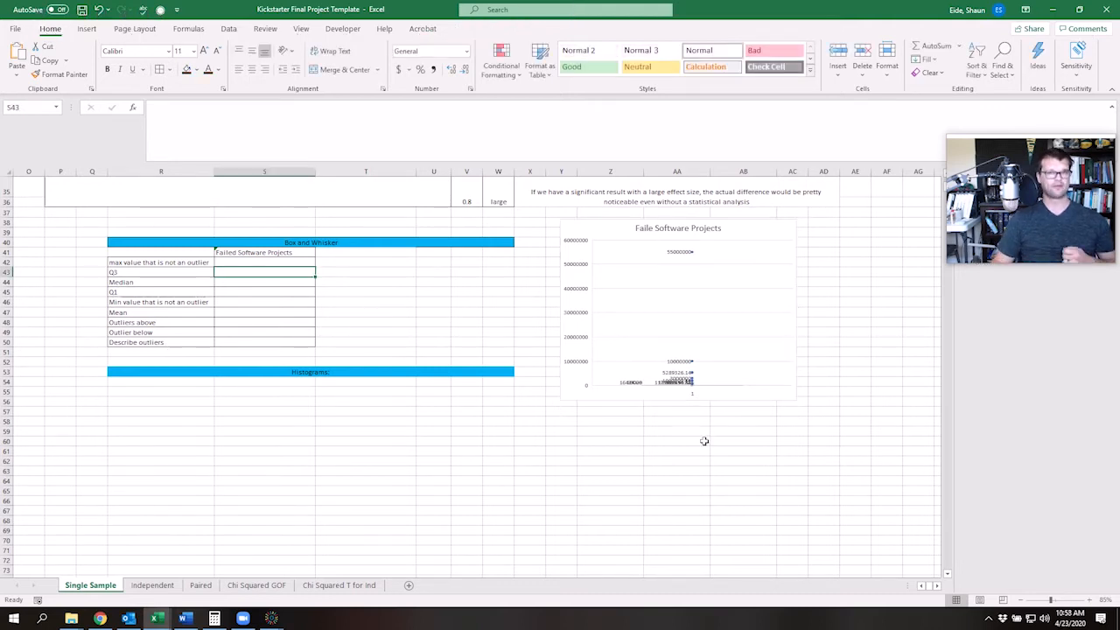
# - Review the measures required in the Box and Whisker table, from Q3 and Median down to Outliers above
pyautogui.click(478, 482)
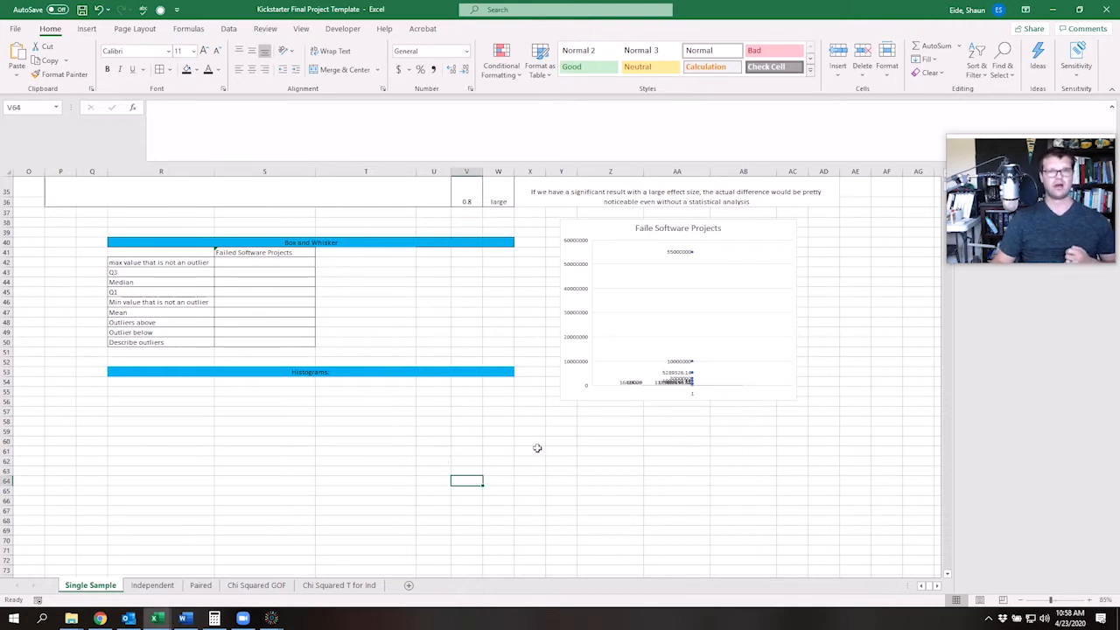
pyautogui.click(267, 451)
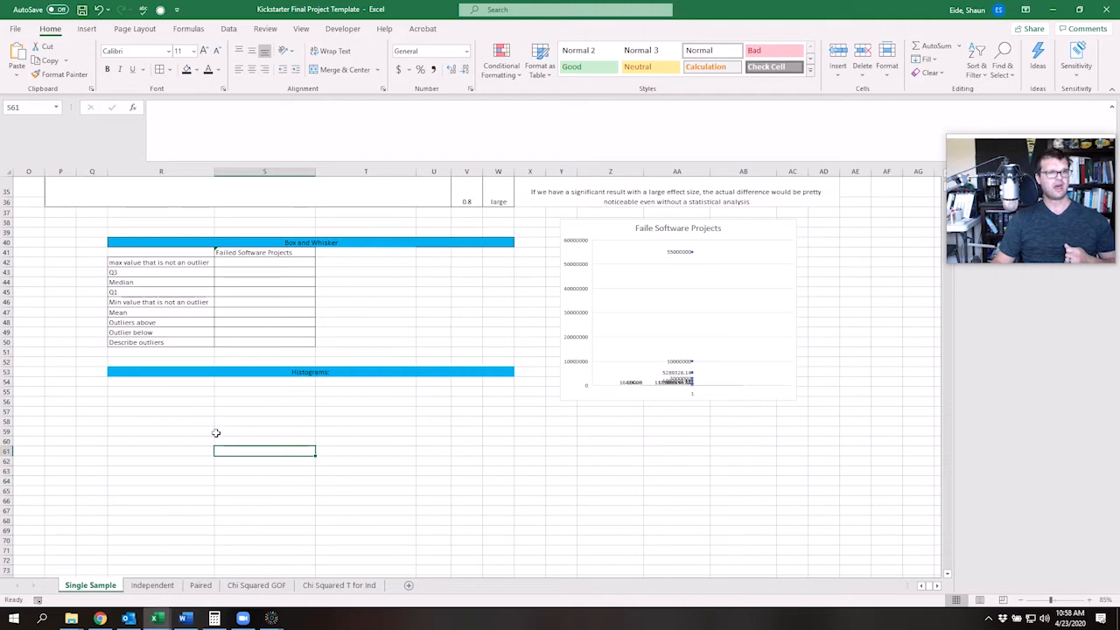
pyautogui.click(140, 282)
pyautogui.click(131, 272)
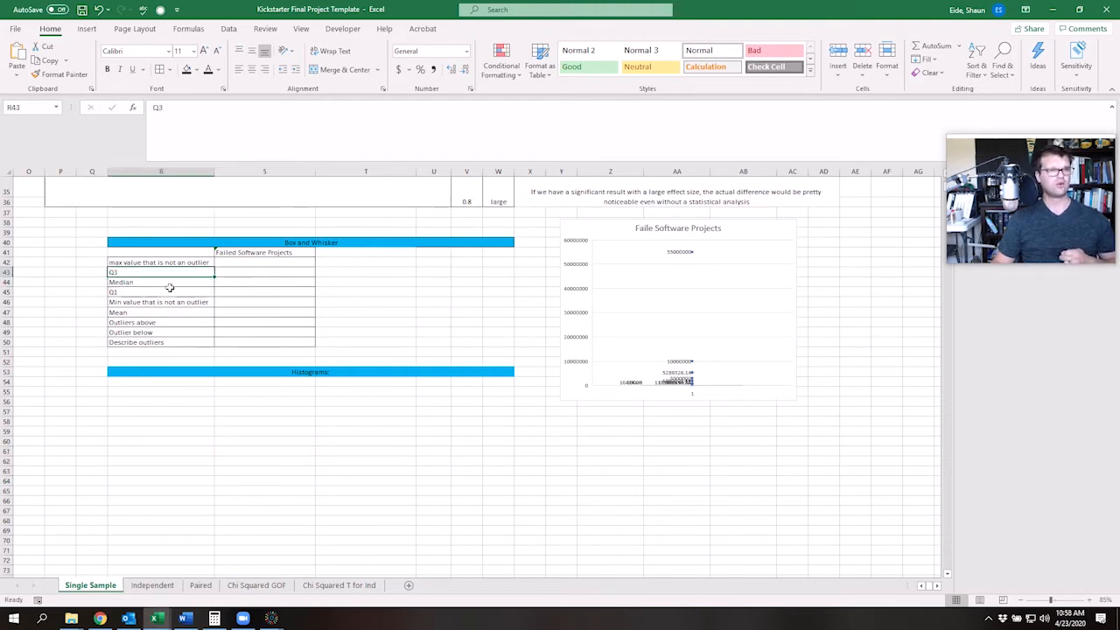
pyautogui.click(149, 283)
pyautogui.click(148, 291)
pyautogui.click(147, 303)
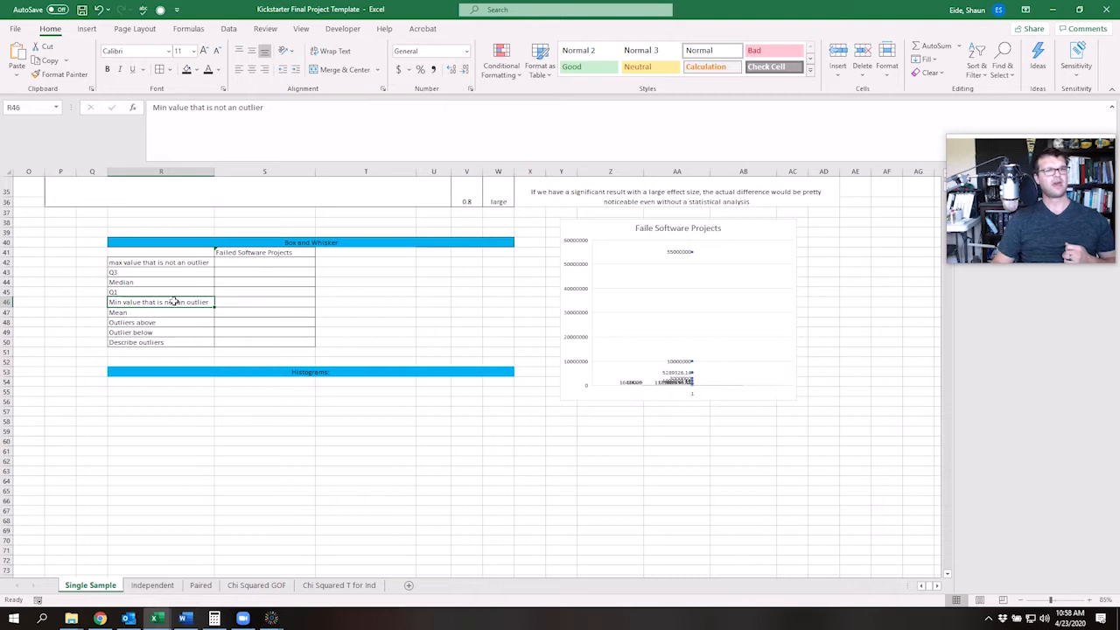
pyautogui.click(167, 313)
pyautogui.click(185, 322)
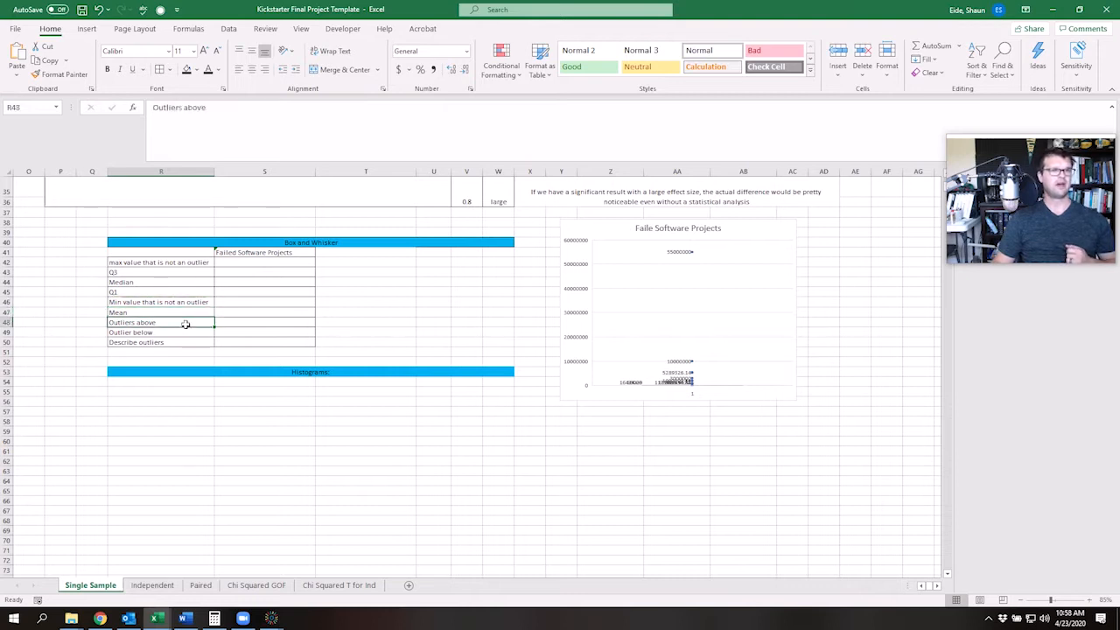
# - Begin a QUARTILE.INC formula in the Failed Software Projects Q3 cell of the Box and Whisker table
pyautogui.click(242, 264)
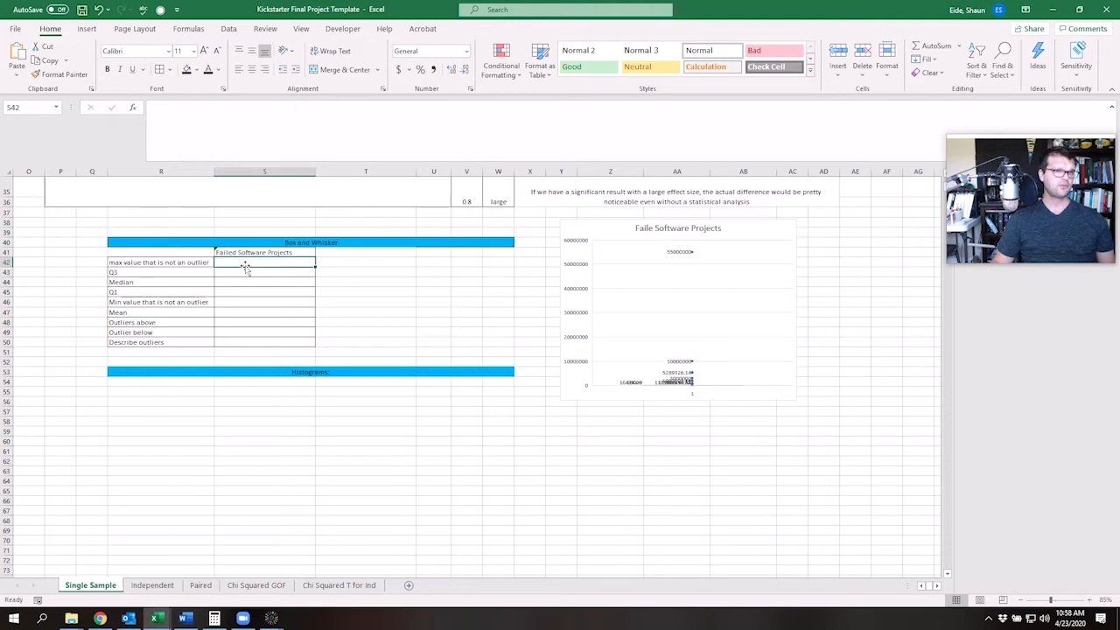
pyautogui.press('Down')
pyautogui.write('=')
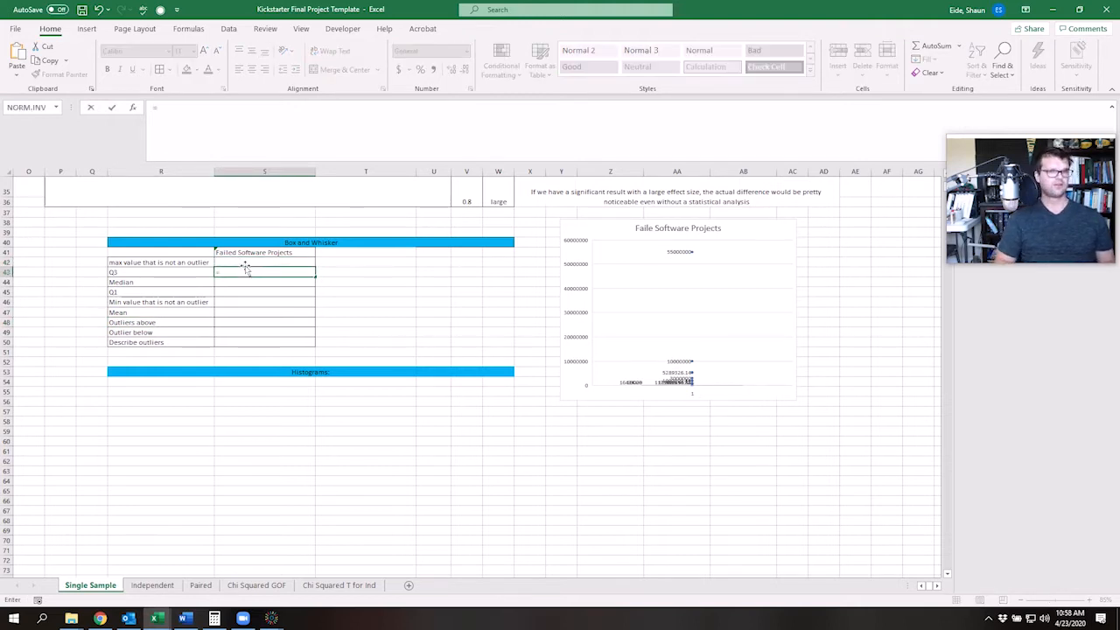
pyautogui.write('qu')
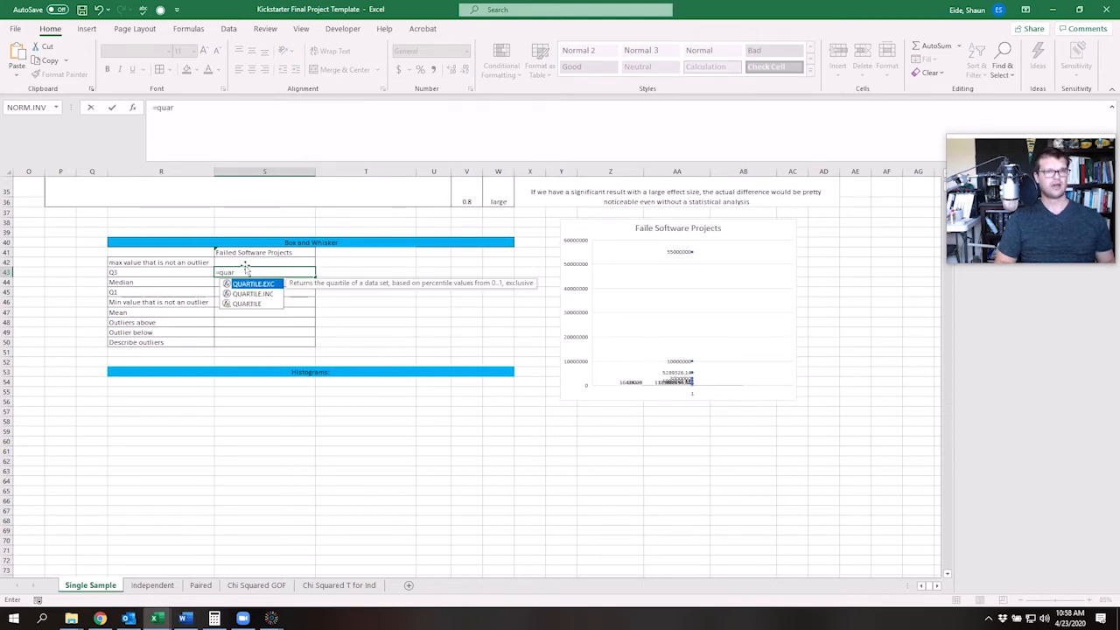
pyautogui.write('ar')
pyautogui.press('Tab')
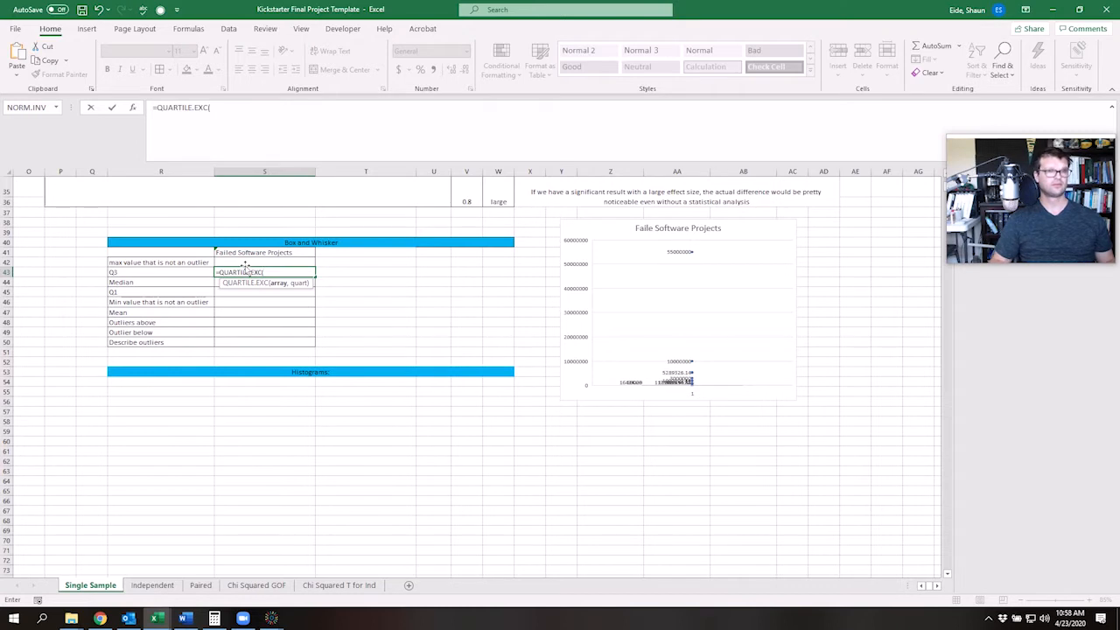
pyautogui.press('BackSpace')
pyautogui.write('i')
pyautogui.press('Tab')
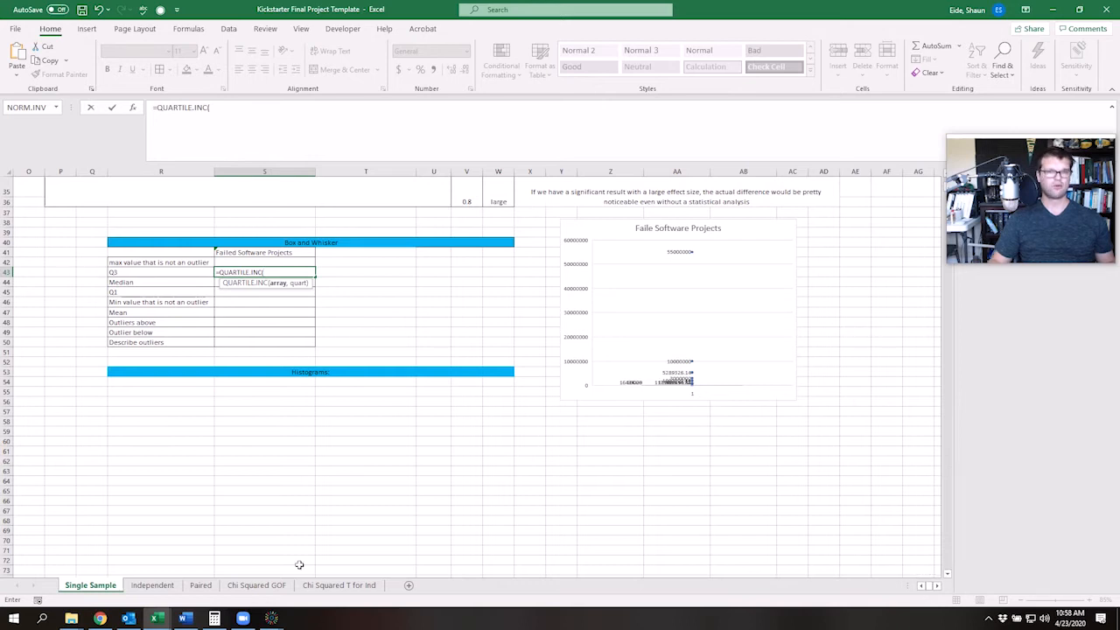
# - Complete the Q3 formula with the data range C11:C2212 and quartile 3, and copy the formula text for reuse
pyautogui.scroll(5, 194, 382)
pyautogui.scroll(6, 194, 382)
pyautogui.click(920, 586)
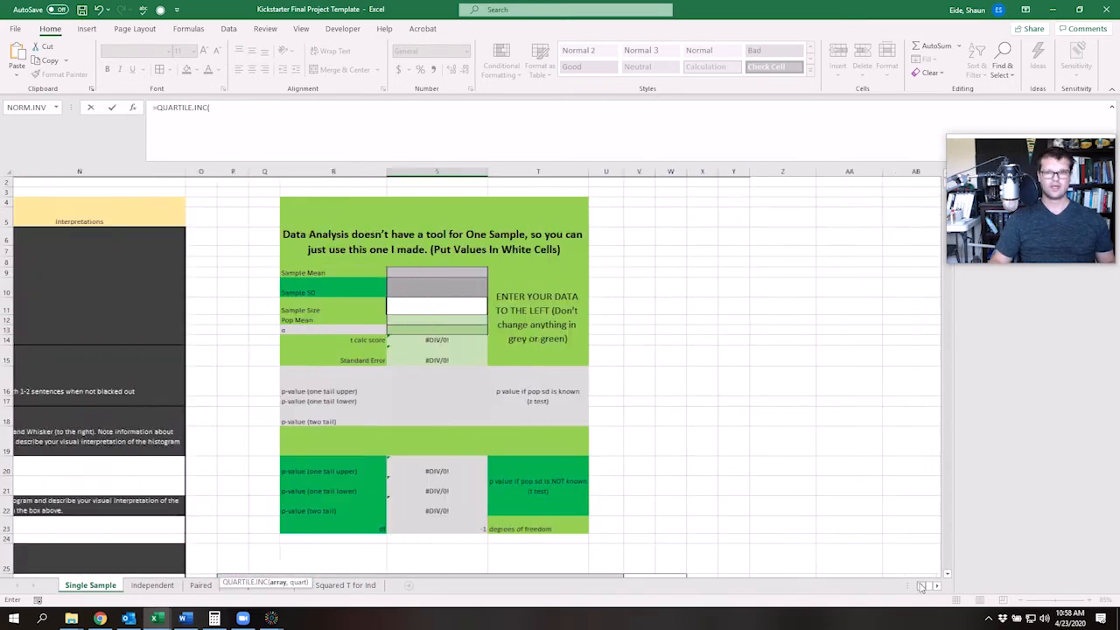
pyautogui.click(920, 586)
pyautogui.click(132, 309)
pyautogui.hotkey('ctrl', 'shift', 'Down')
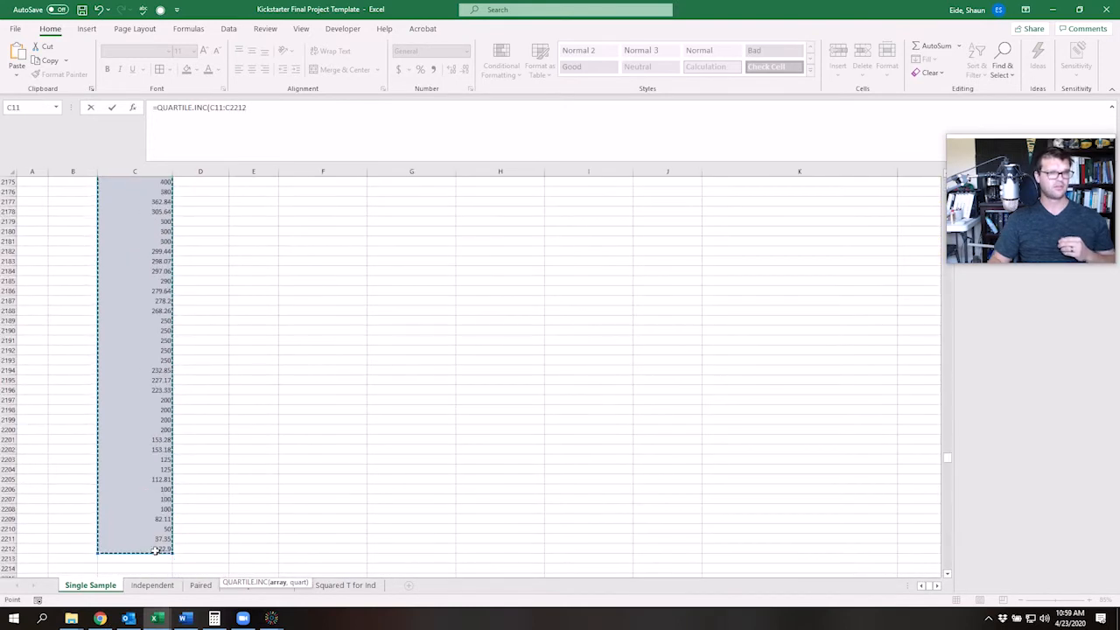
pyautogui.click(261, 105)
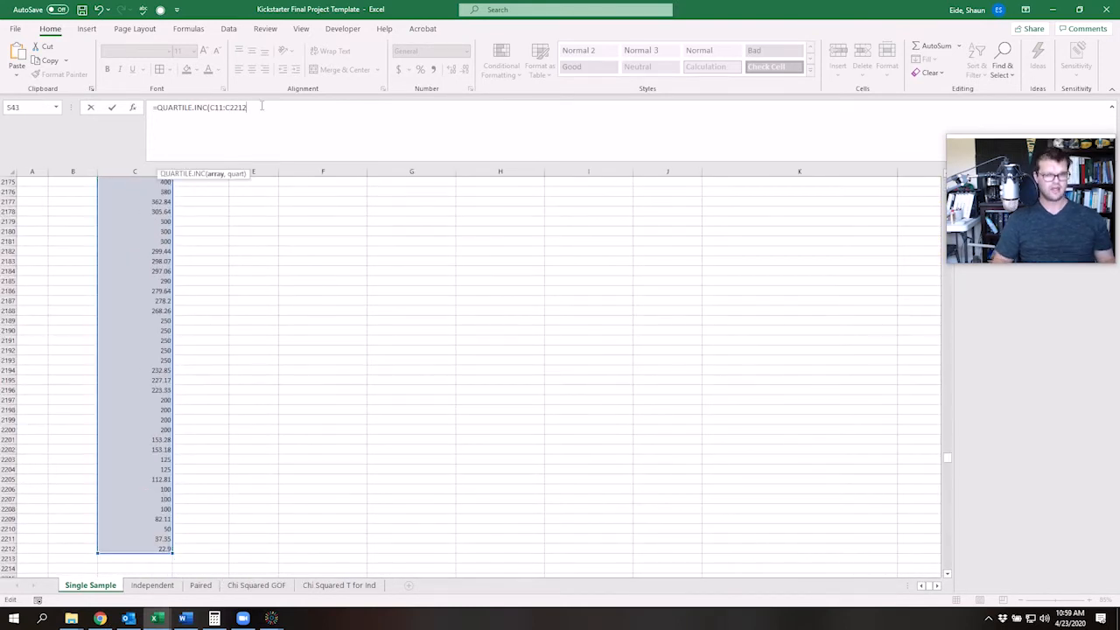
pyautogui.write(',')
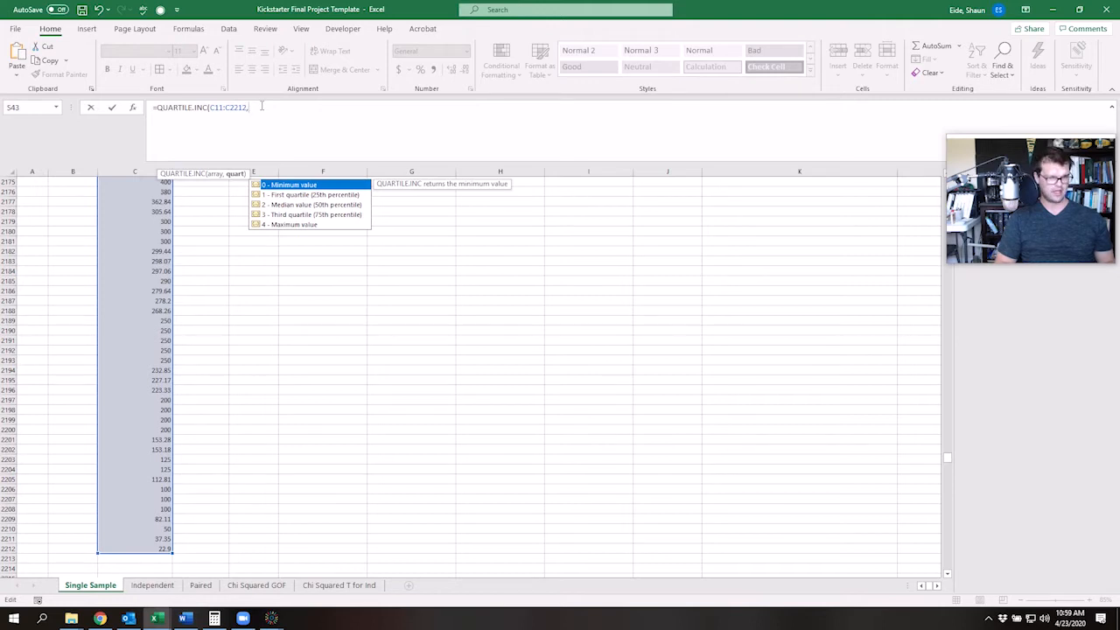
pyautogui.write('3')
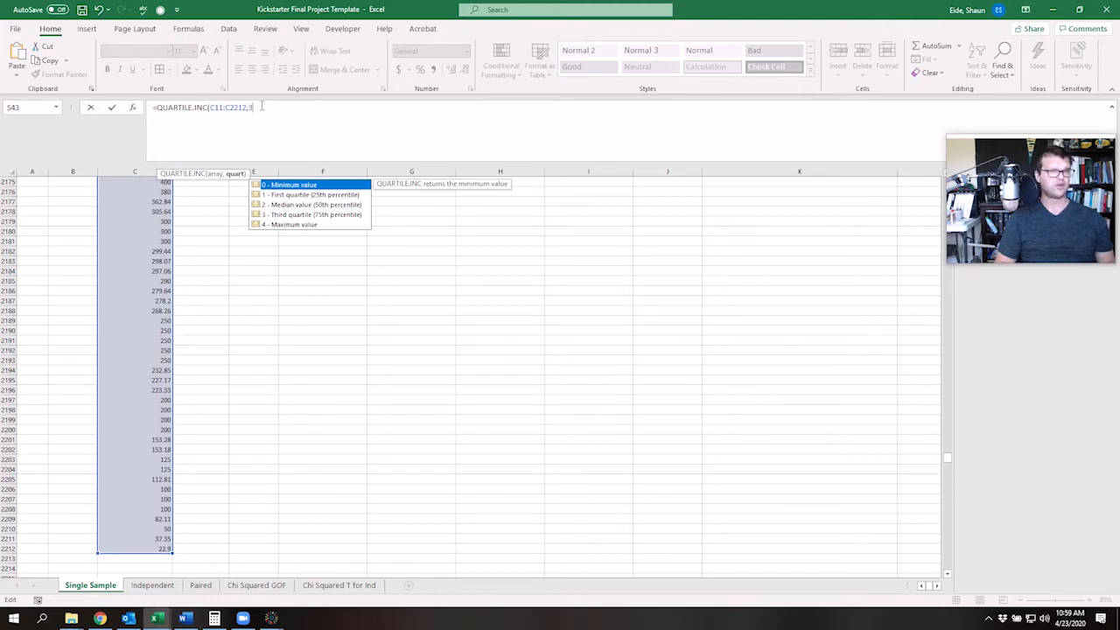
pyautogui.write(')')
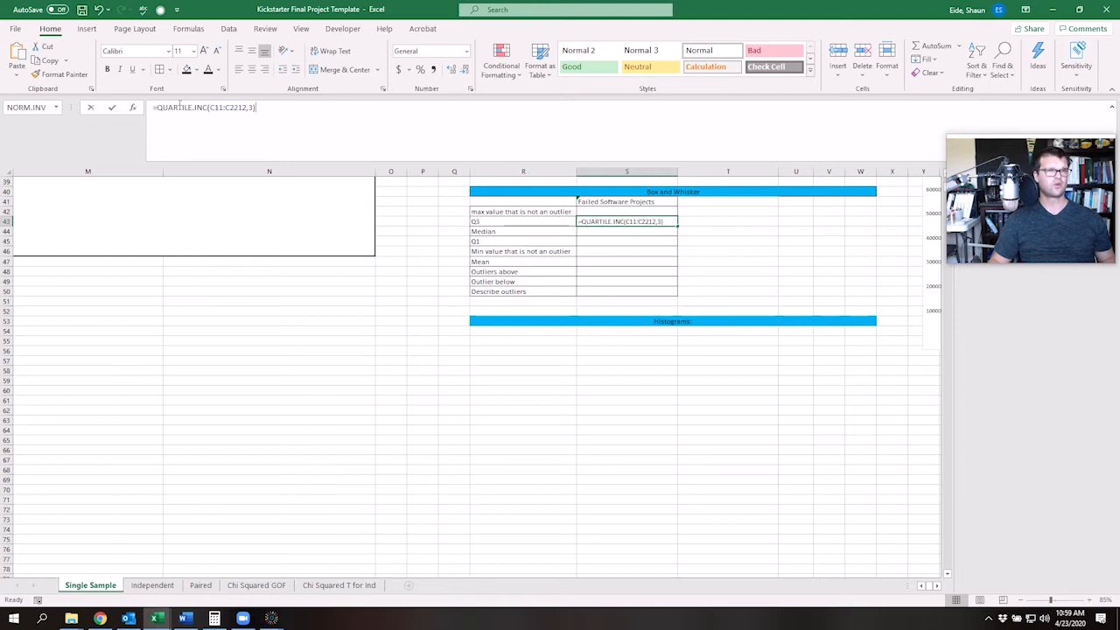
pyautogui.moveTo(180, 103); pyautogui.dragTo(71, 110)
pyautogui.press('Tab')
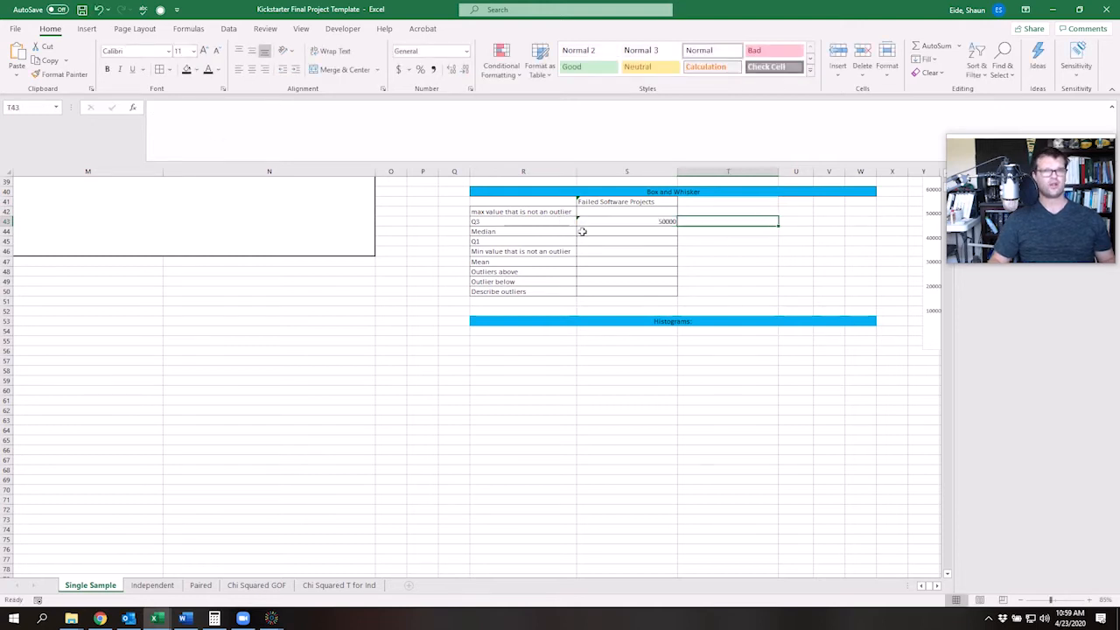
# - Fill the Median cell with the copied QUARTILE.INC formula, changing its quartile argument to 2
pyautogui.click(582, 230)
pyautogui.click(310, 118)
pyautogui.hotkey('ctrl', 'v')
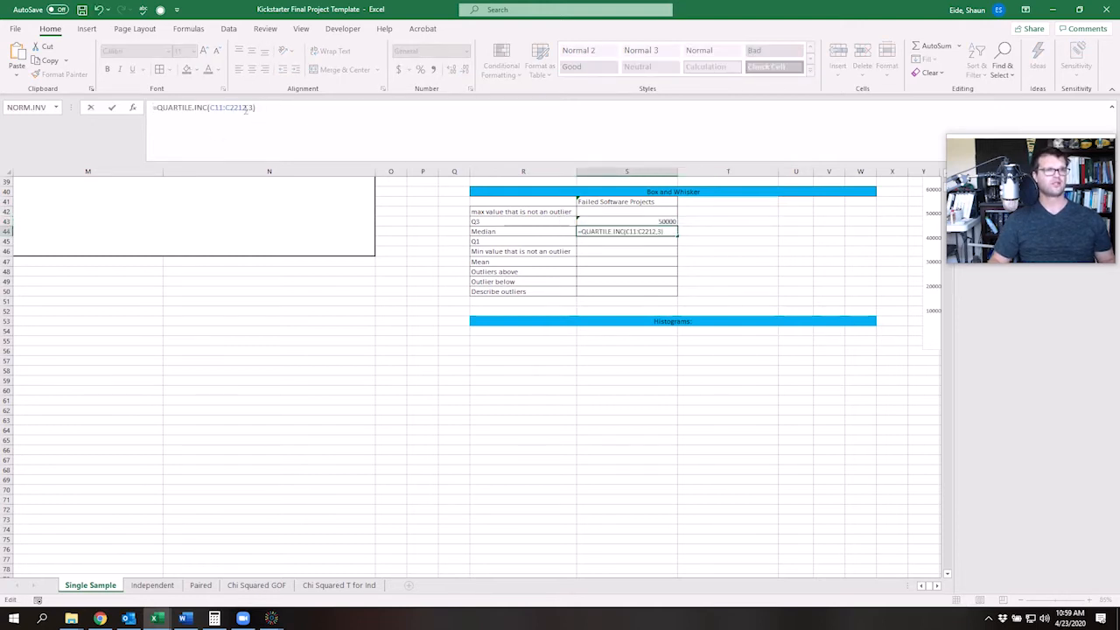
pyautogui.press('BackSpace')
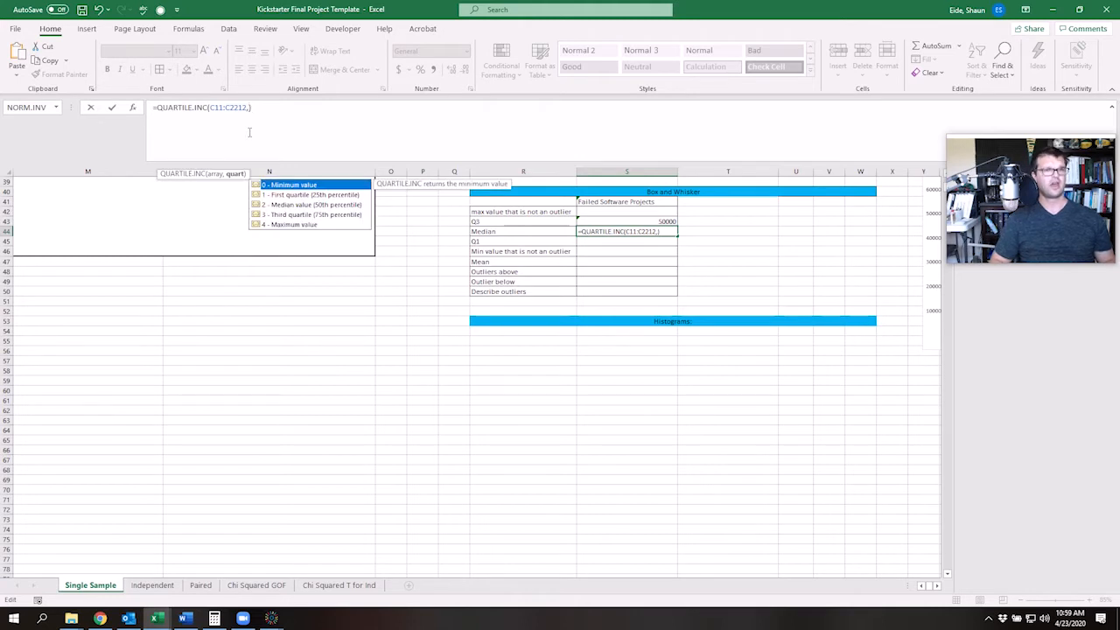
pyautogui.write('2')
pyautogui.press('BackSpace')
pyautogui.write('0')
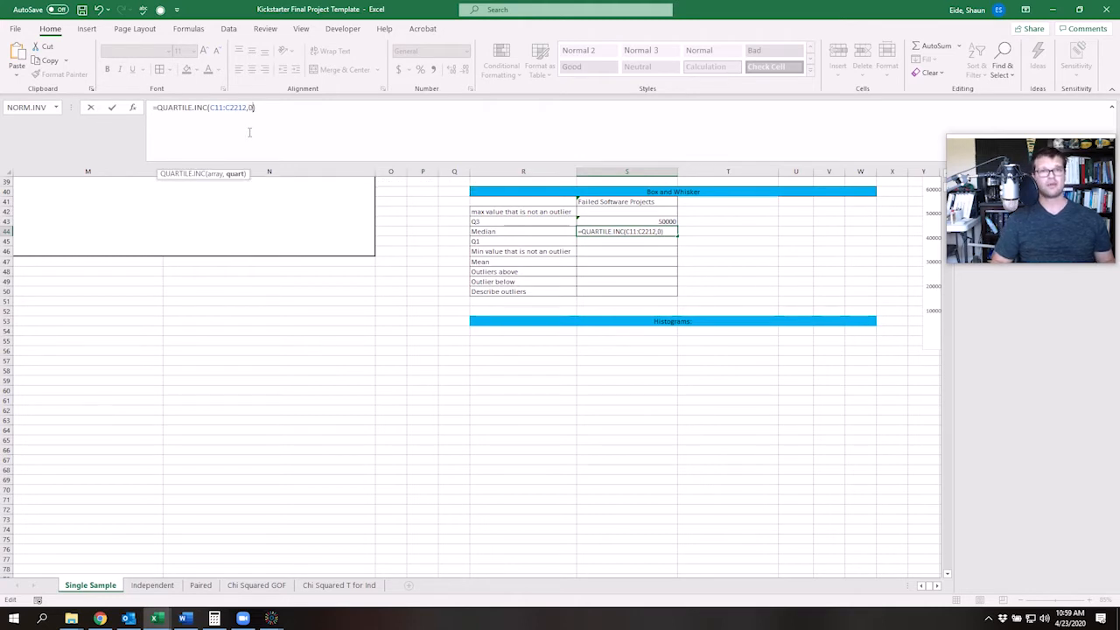
pyautogui.press('BackSpace')
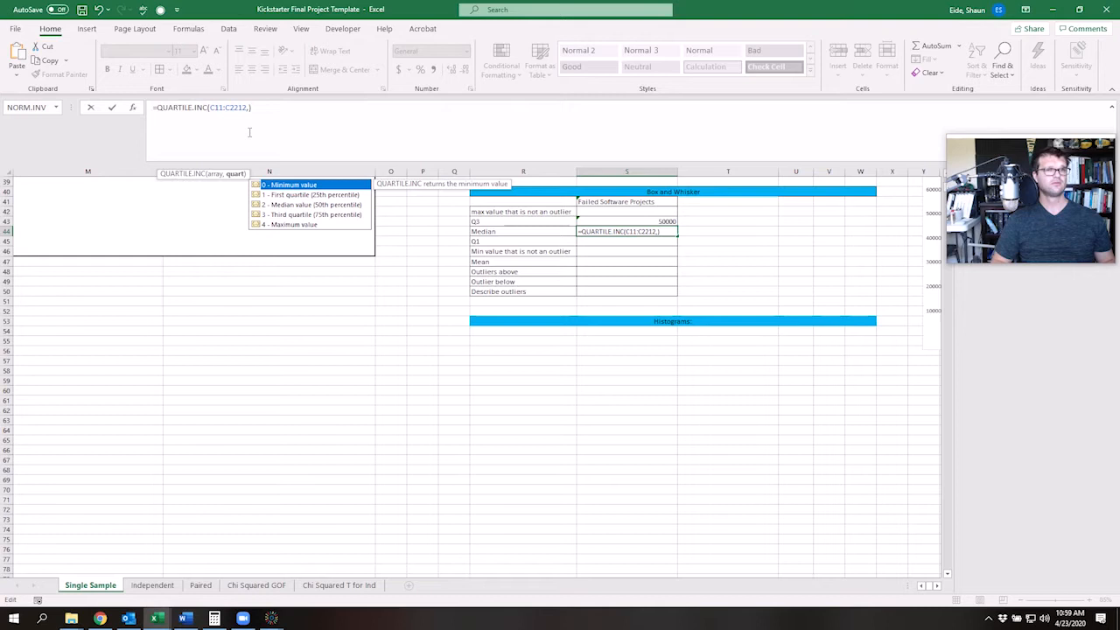
pyautogui.write('2')
pyautogui.press('Return')
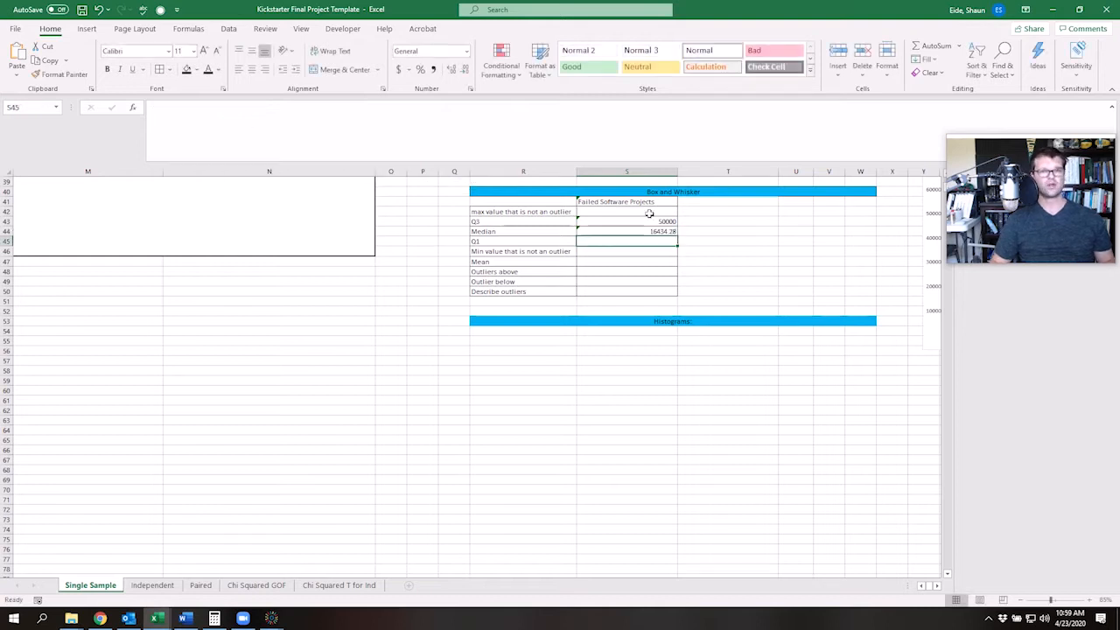
# - Fill the Q1 cell with the copied QUARTILE.INC formula, changing its quartile argument to 1
pyautogui.click(383, 130)
pyautogui.hotkey('ctrl', 'v')
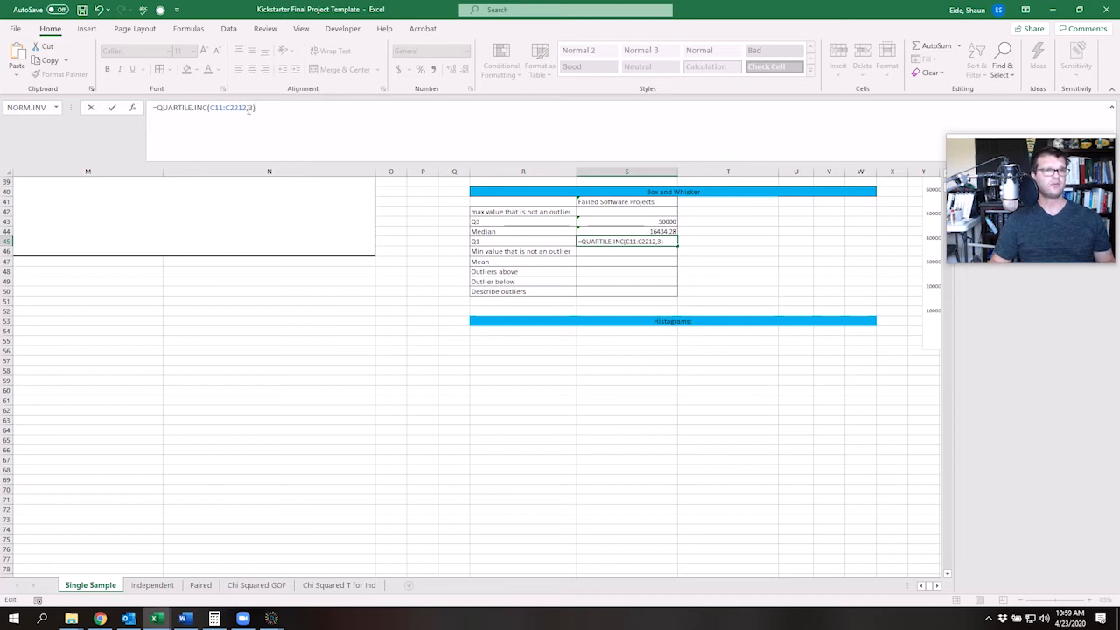
pyautogui.press('Left')
pyautogui.press('BackSpace')
pyautogui.write('1')
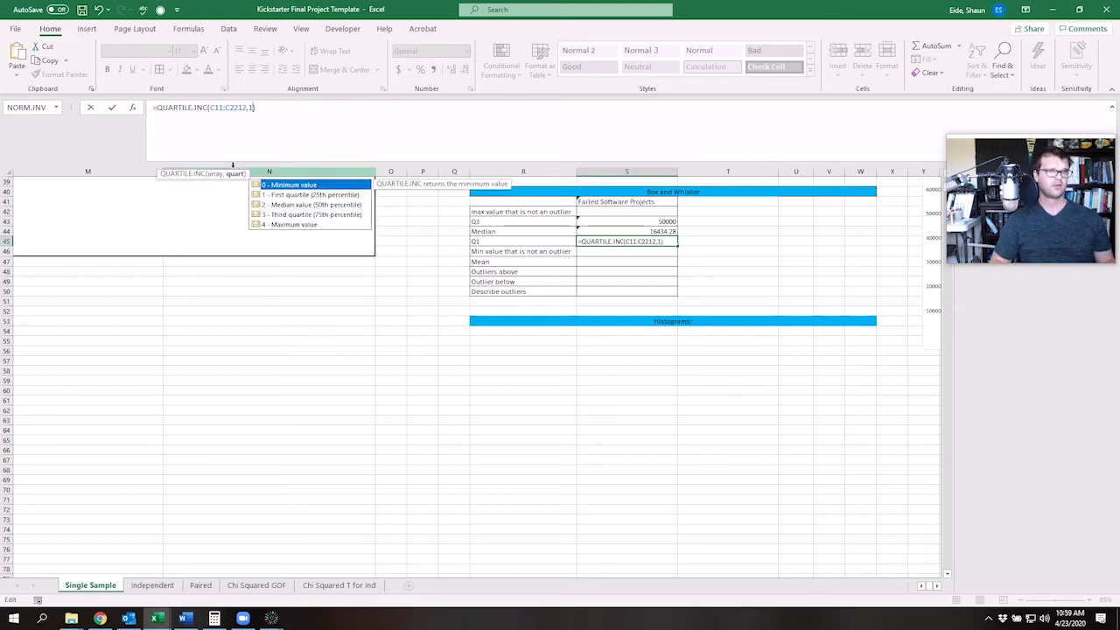
pyautogui.press('Return')
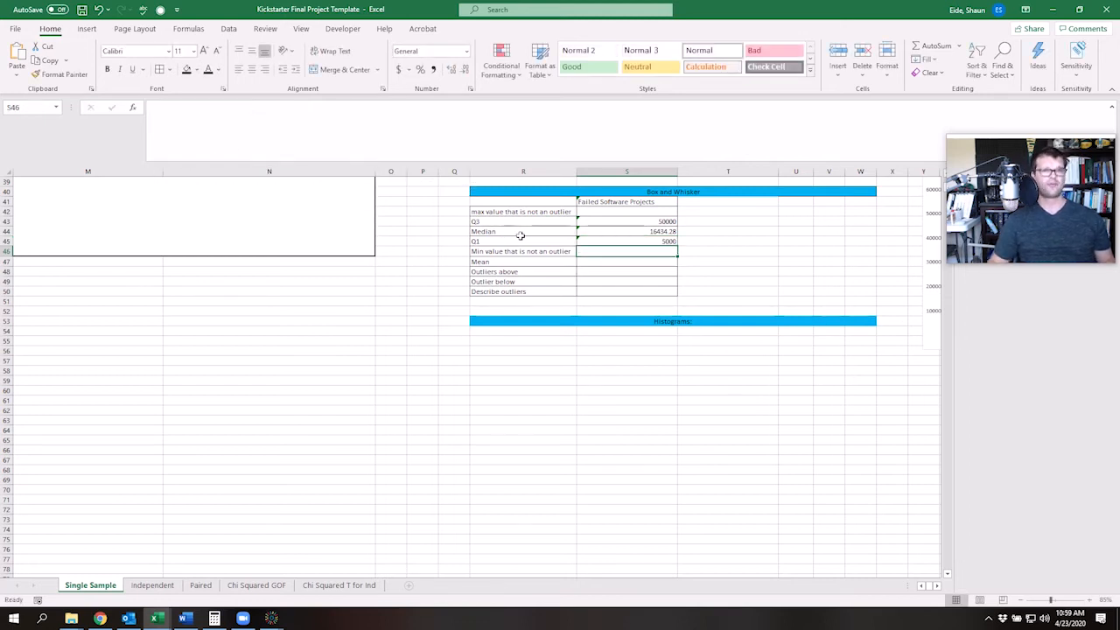
# - Fill the "Min value that is not an outlier" cell with the copied QUARTILE.INC formula, using quartile 0
pyautogui.click(475, 127)
pyautogui.hotkey('ctrl', 'v')
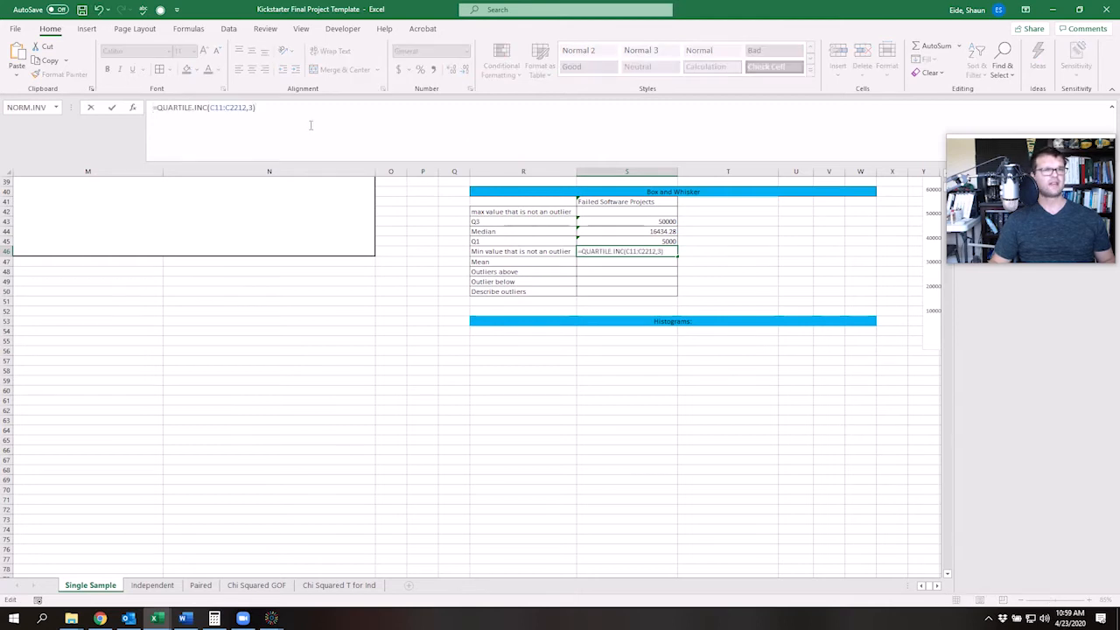
pyautogui.press('Left')
pyautogui.press('BackSpace')
pyautogui.write('0')
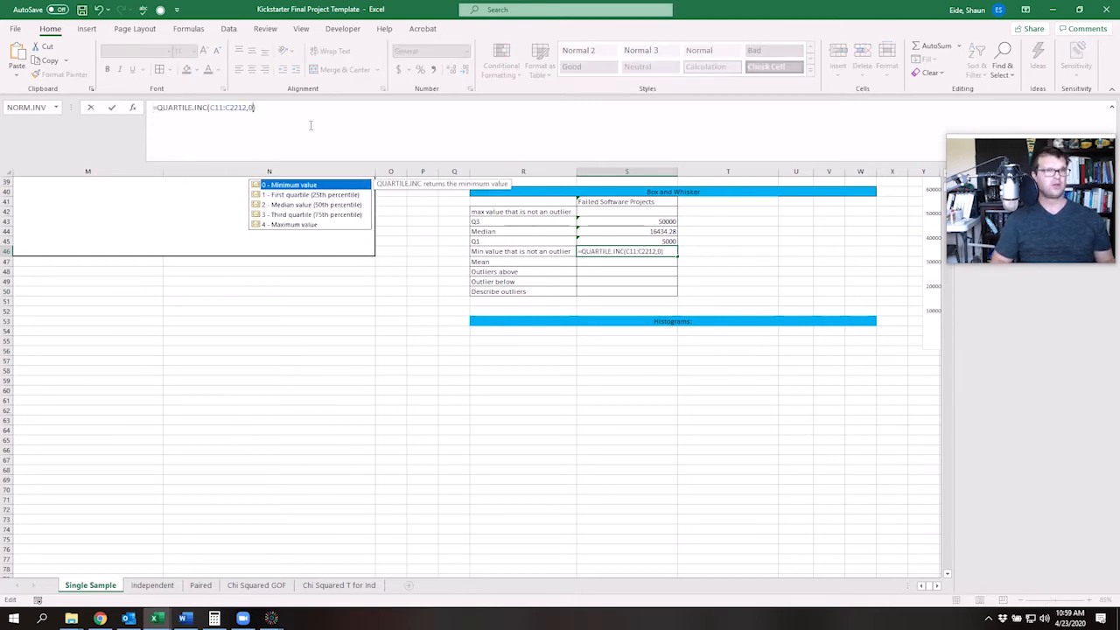
pyautogui.press('Return')
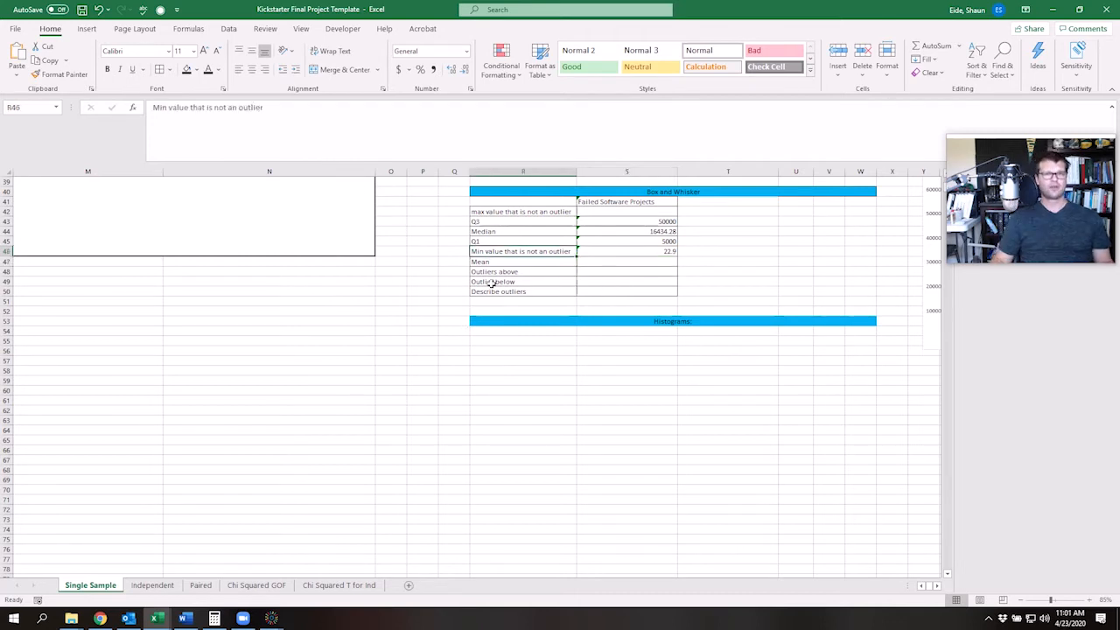
# - Relabel the "max value that is not an outlier" row of the Box and Whisker table as "Upper outlier Limit"
pyautogui.click(497, 221)
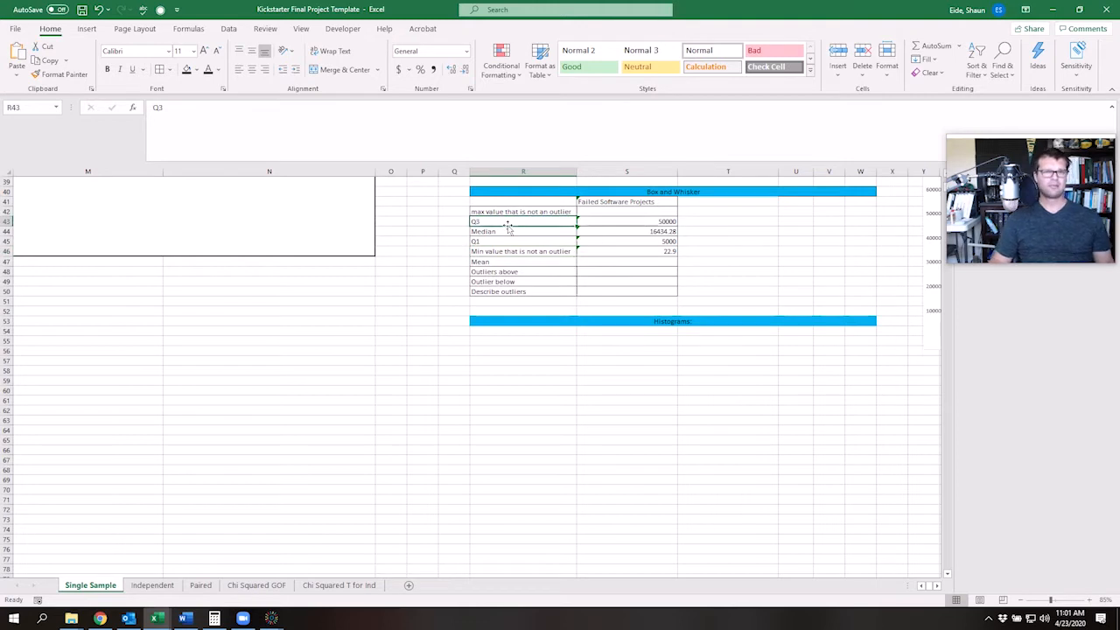
pyautogui.click(562, 211)
pyautogui.scroll(1, 563, 210)
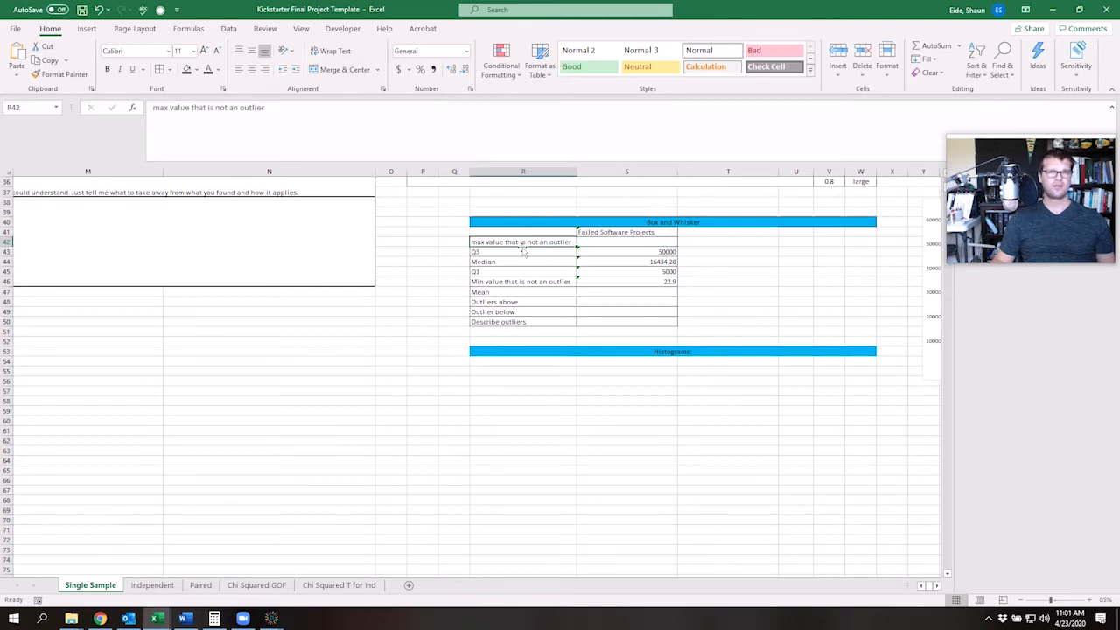
pyautogui.doubleClick(490, 242)
pyautogui.write('Upper out')
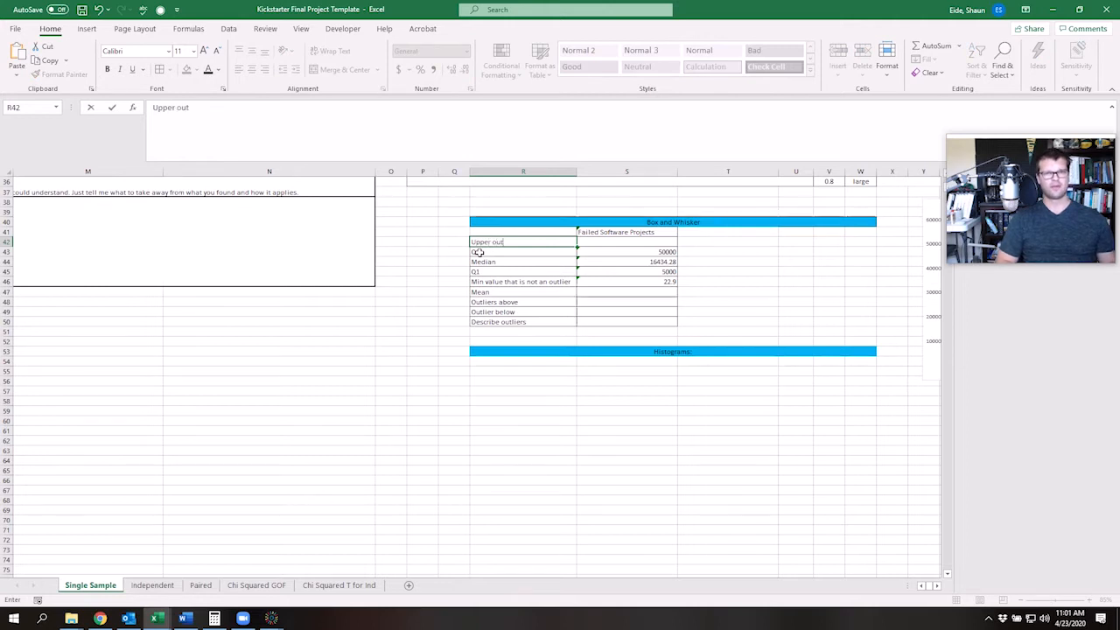
pyautogui.write('lier Limit')
pyautogui.press('Return')
# - Relabel the "Min value that is not an outlier" row as "Lower Outlier Limit"
pyautogui.press('Down')
pyautogui.press('Down')
pyautogui.press('Down')
pyautogui.write('L')
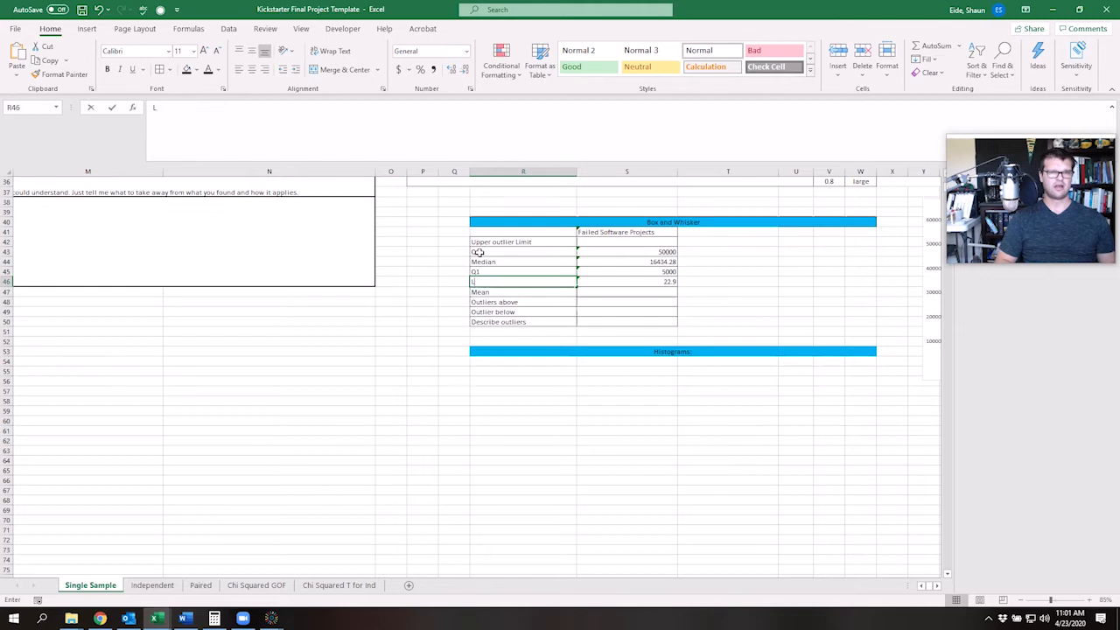
pyautogui.write('ower Outl')
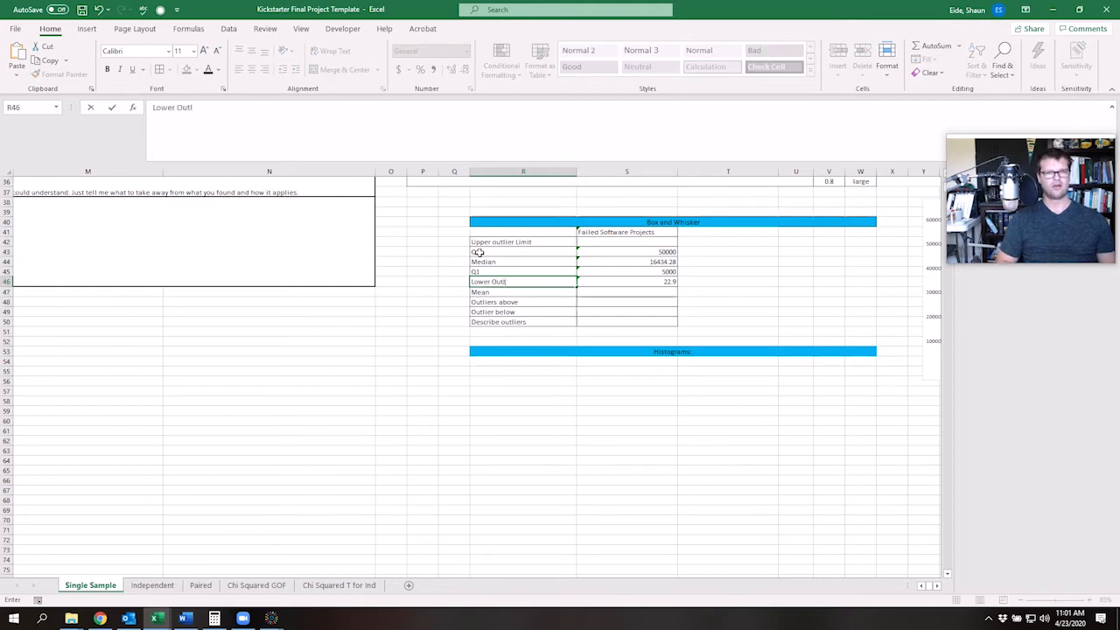
pyautogui.write('ier Limit')
pyautogui.press('Tab')
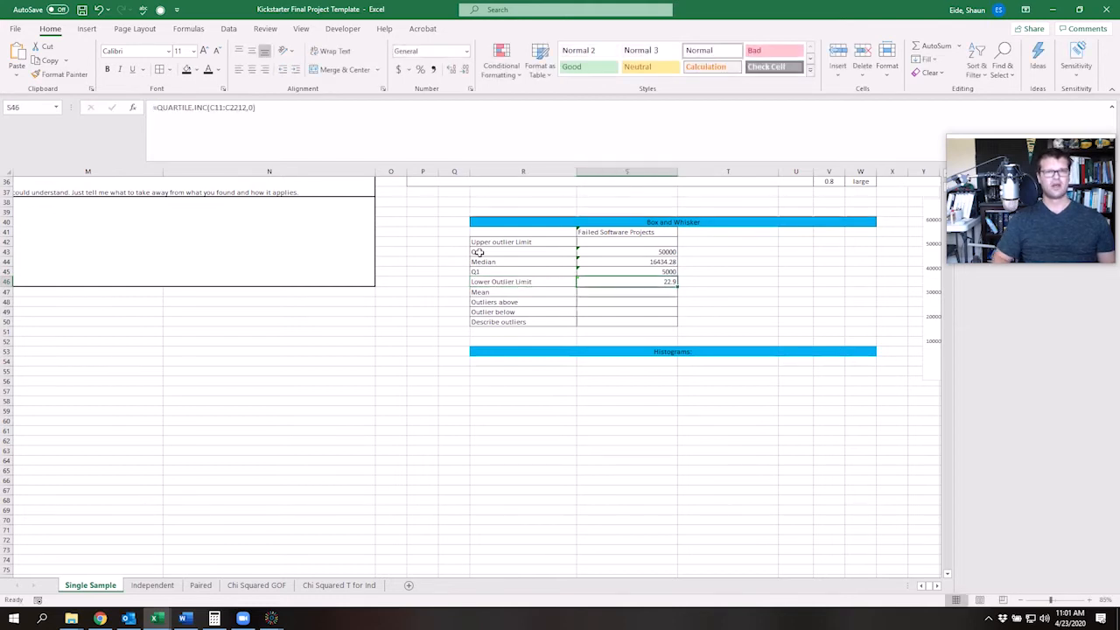
# - Replace the Lower Outlier Limit value with a formula for 1.5 times the interquartile range, =(S43-S45)*1.5
pyautogui.press('Delete')
pyautogui.press('Tab')
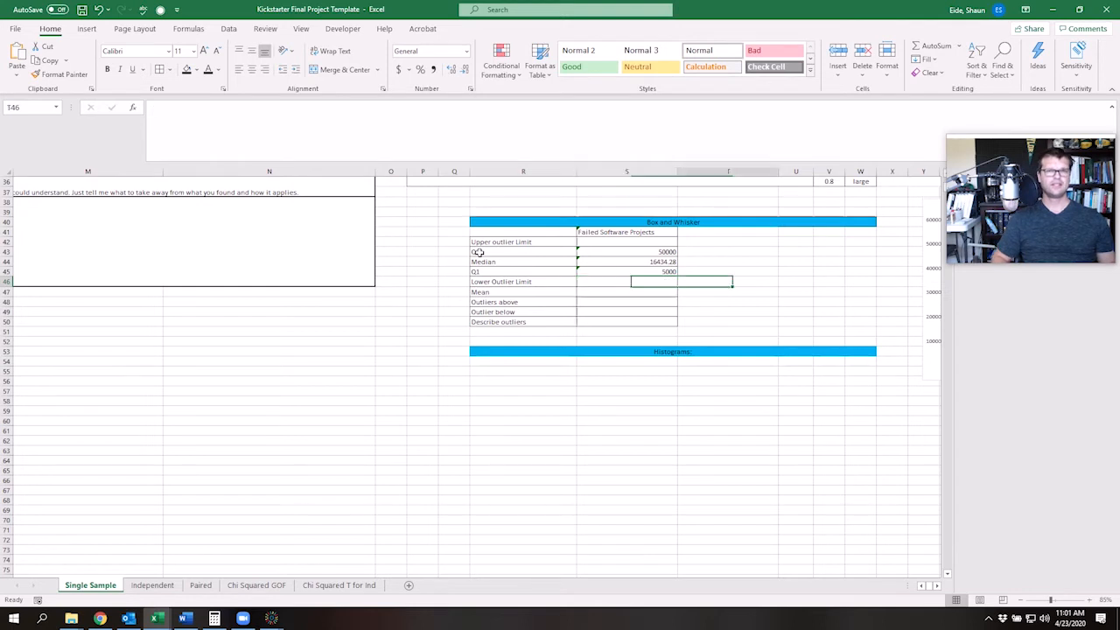
pyautogui.press('Left')
pyautogui.write('=')
pyautogui.click(614, 251)
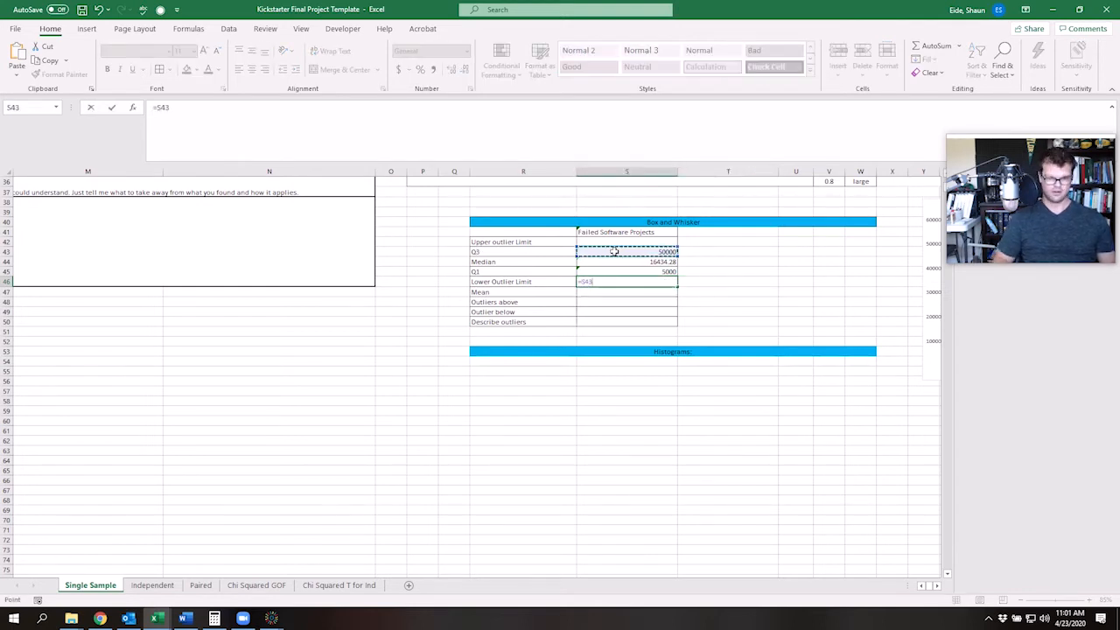
pyautogui.write('-')
pyautogui.click(608, 271)
pyautogui.write(')')
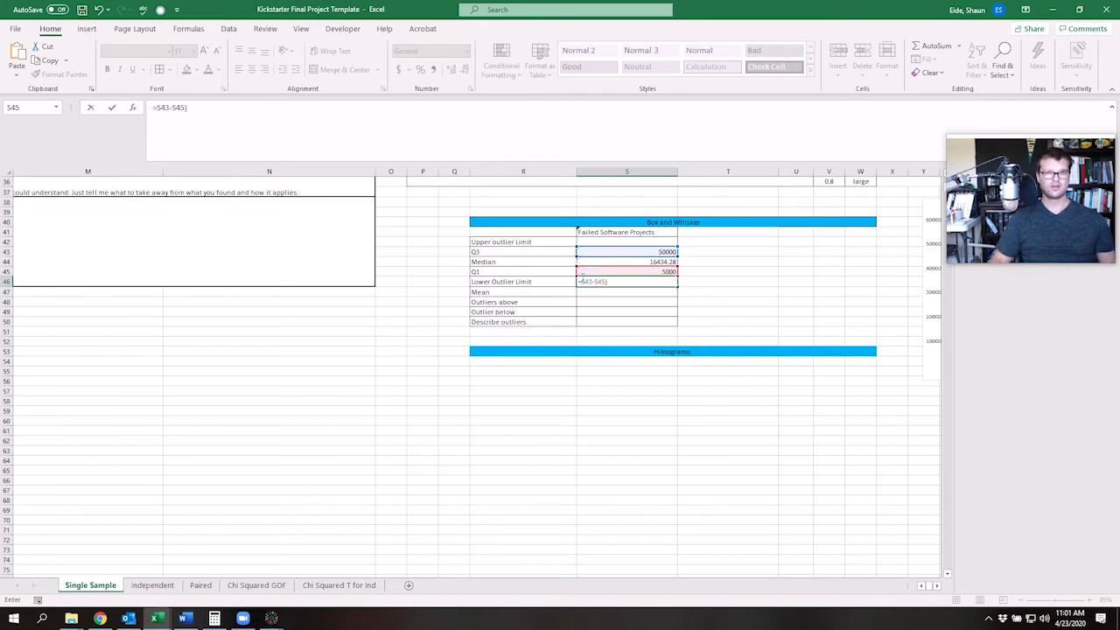
pyautogui.write('(')
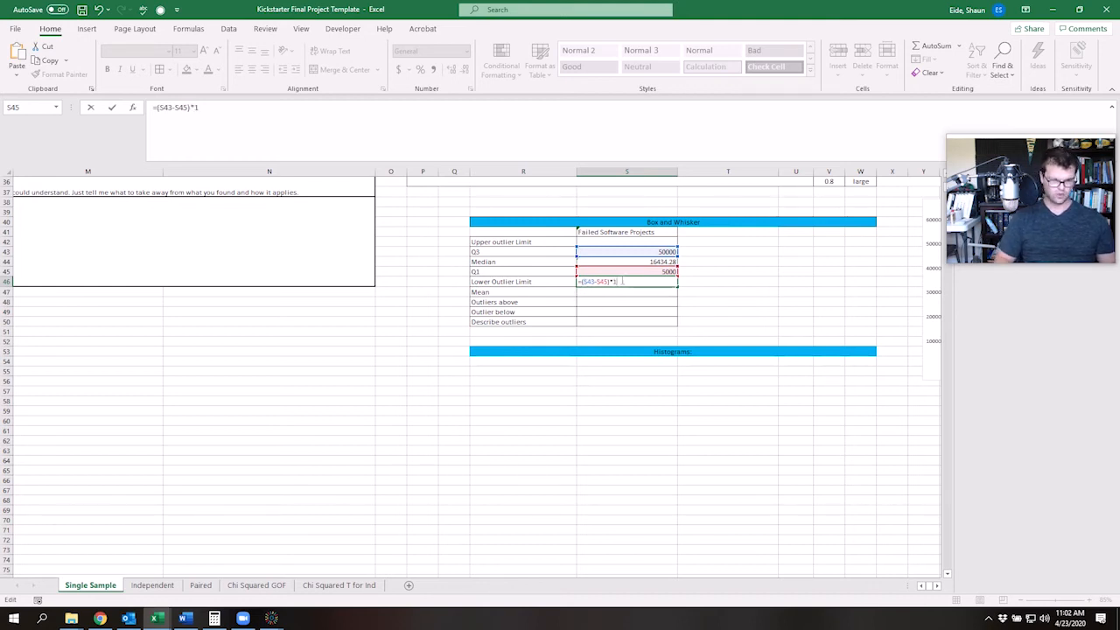
pyautogui.moveTo(634, 277); pyautogui.dragTo(553, 376)
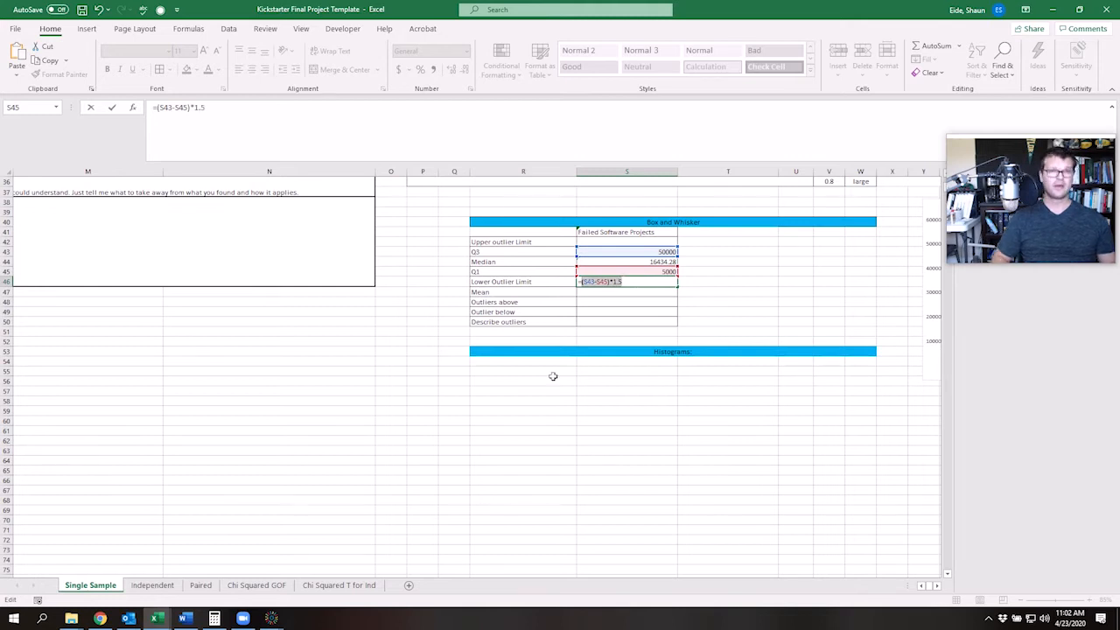
# - Extend the Lower Outlier Limit formula to subtract that amount from Q1, giving =S45-(S43-S45)*1.5
pyautogui.scroll(1, 553, 376)
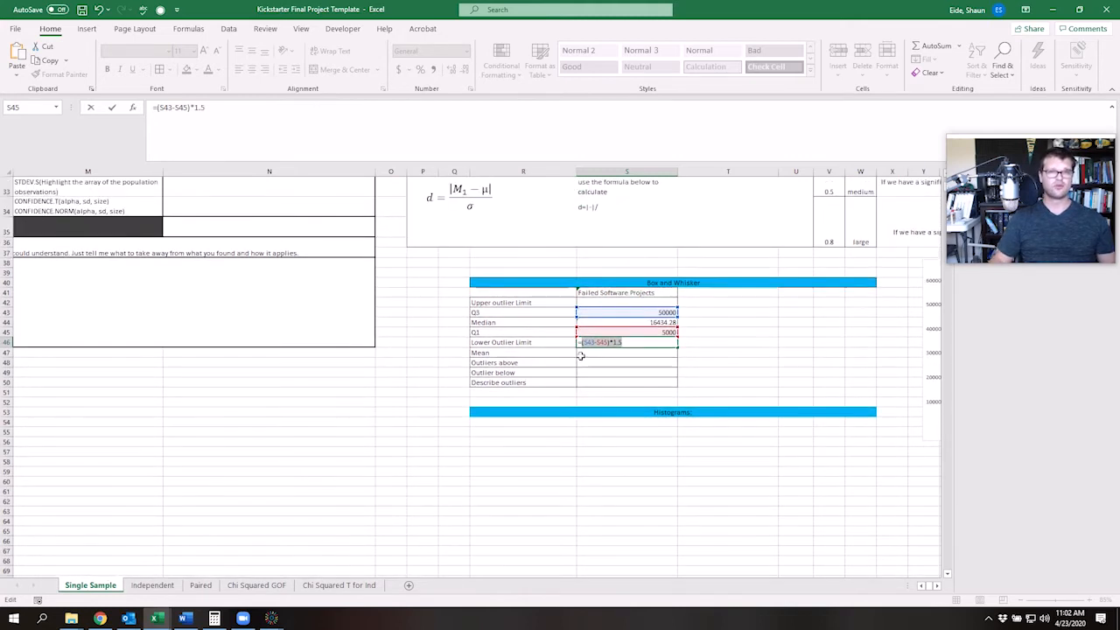
pyautogui.click(580, 342)
pyautogui.click(667, 331)
pyautogui.write('-')
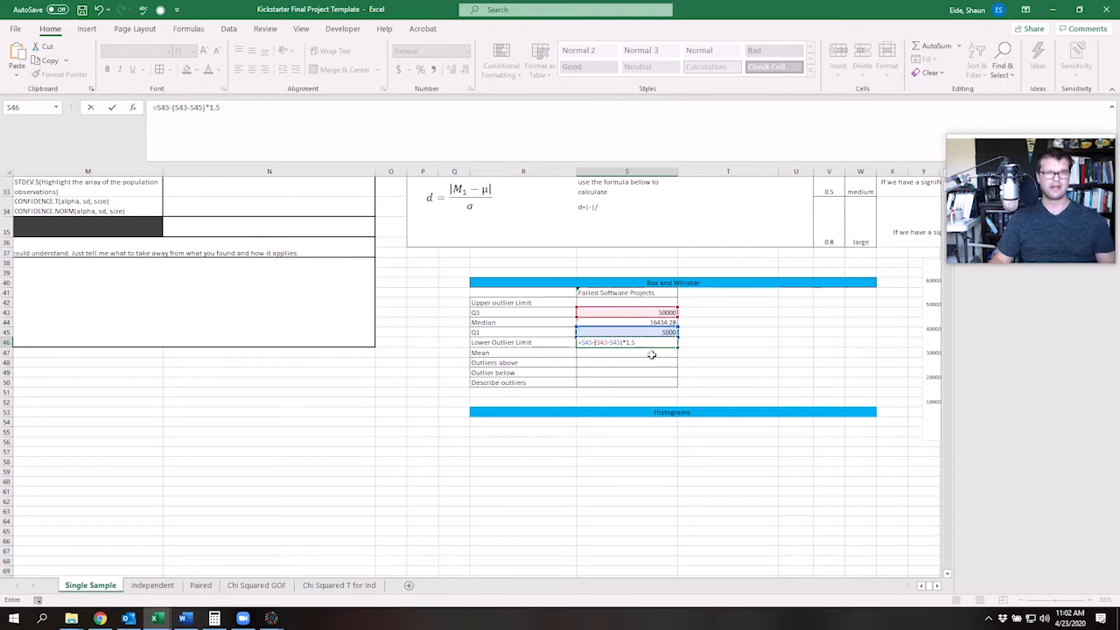
pyautogui.click(638, 342)
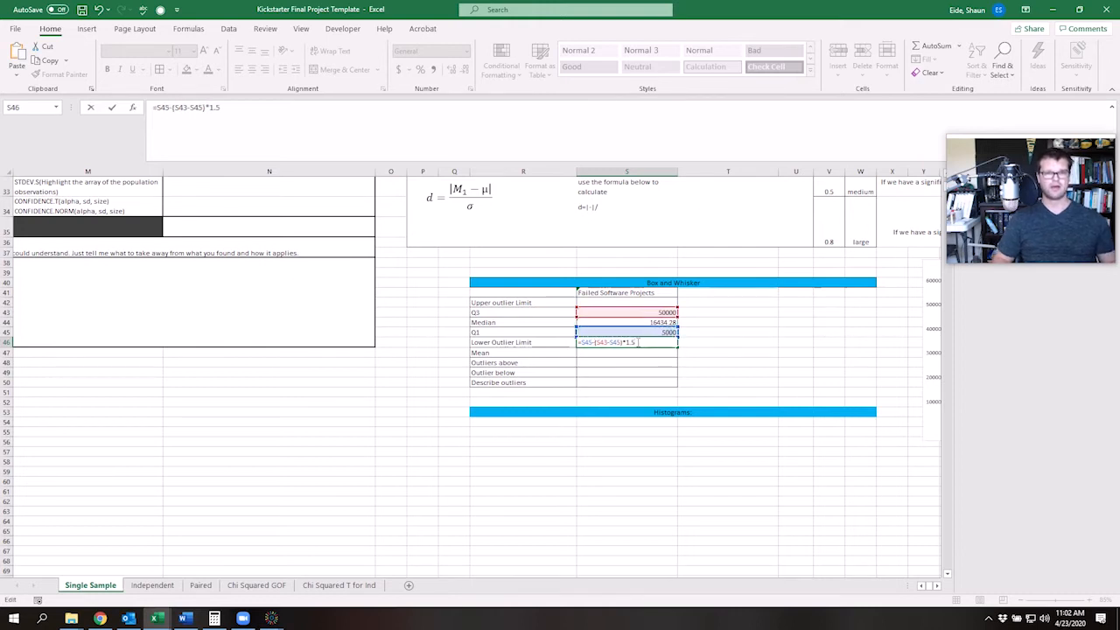
pyautogui.press('Return')
pyautogui.click(635, 342)
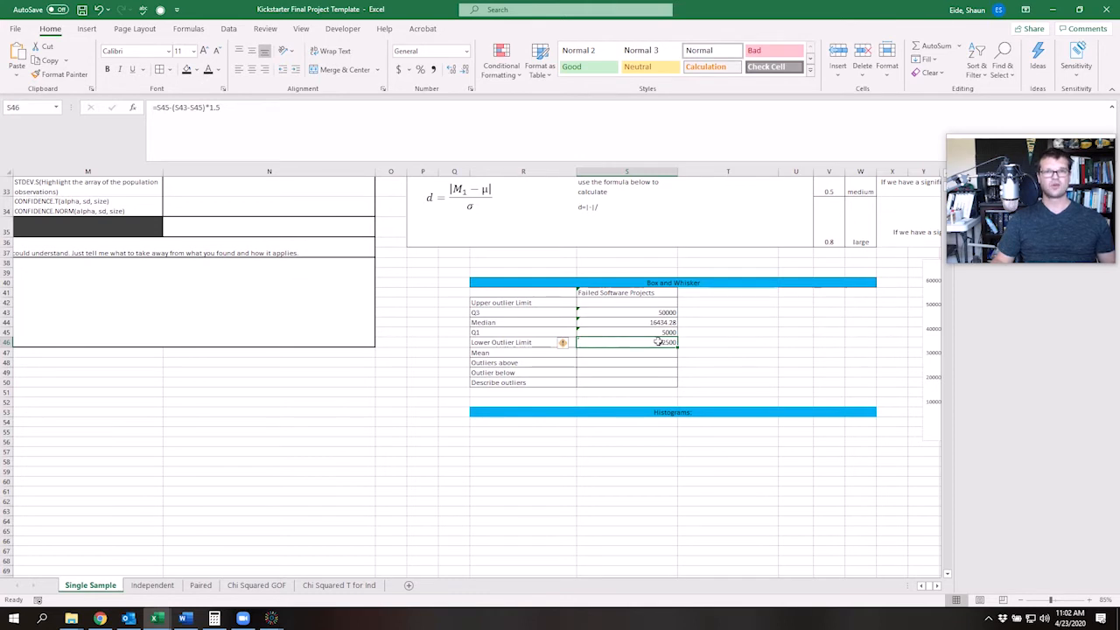
pyautogui.click(689, 343)
pyautogui.write('=')
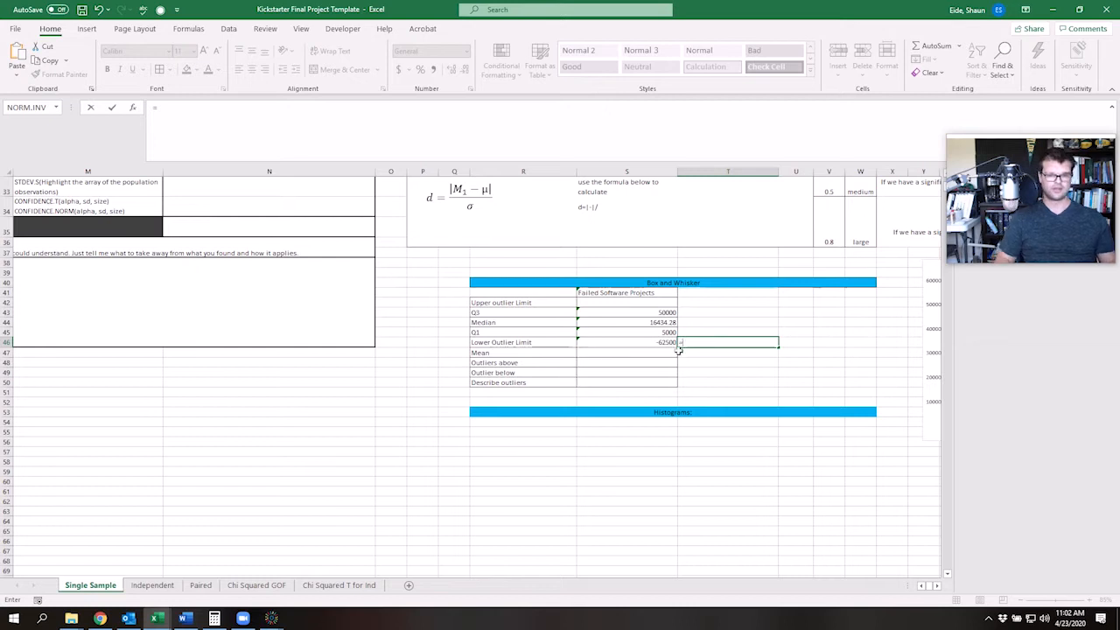
pyautogui.write('min')
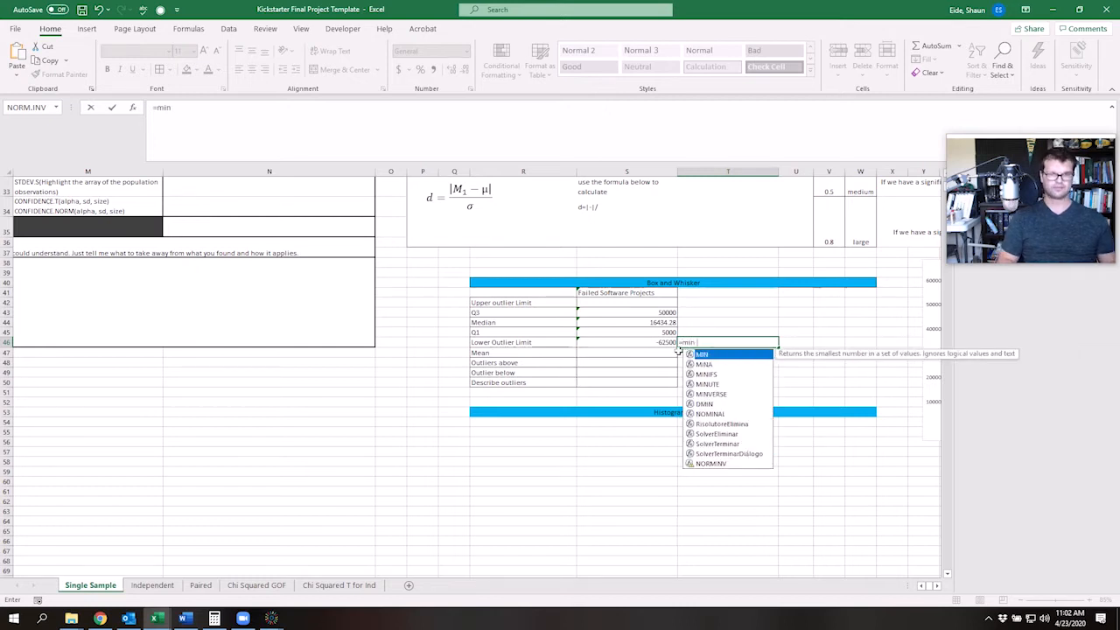
pyautogui.write('(')
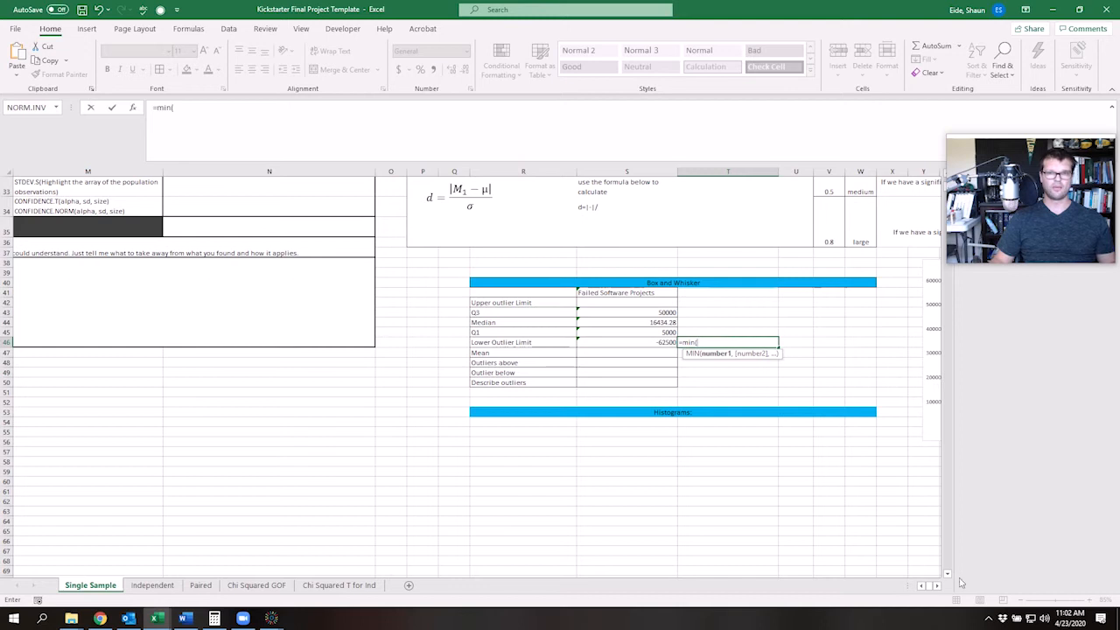
pyautogui.press('BackSpace')
pyautogui.press('BackSpace')
pyautogui.press('BackSpace')
pyautogui.press('BackSpace')
pyautogui.press('BackSpace')
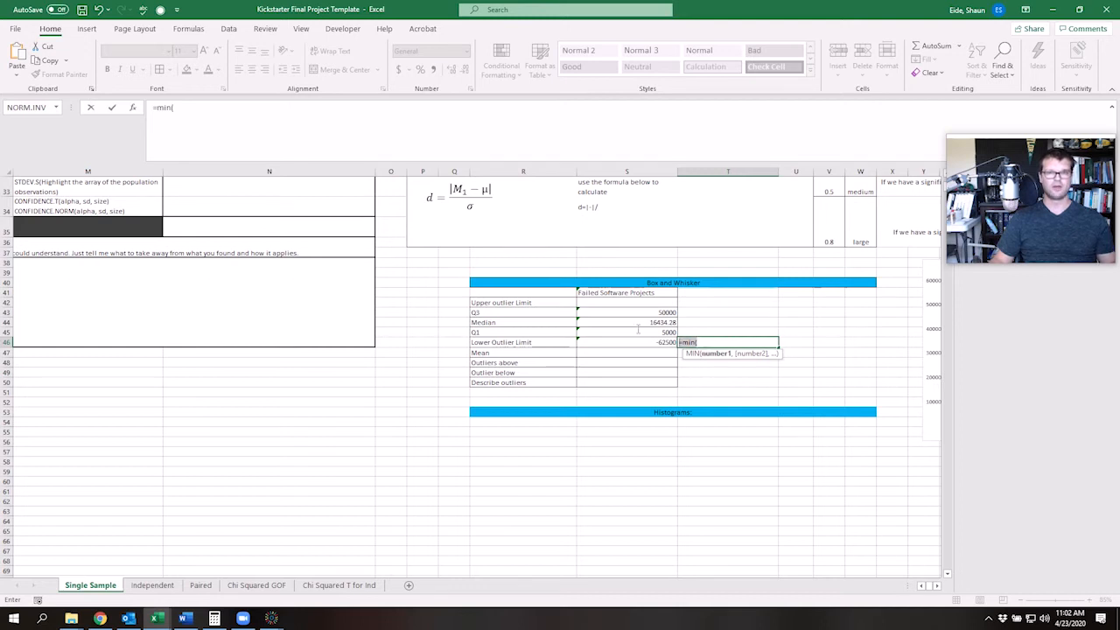
# - Calculate the data minimum in cell T46 beside the Lower Outlier Limit, using MIN with the range C11:C2212 copied from the Q1 formula
pyautogui.click(626, 332)
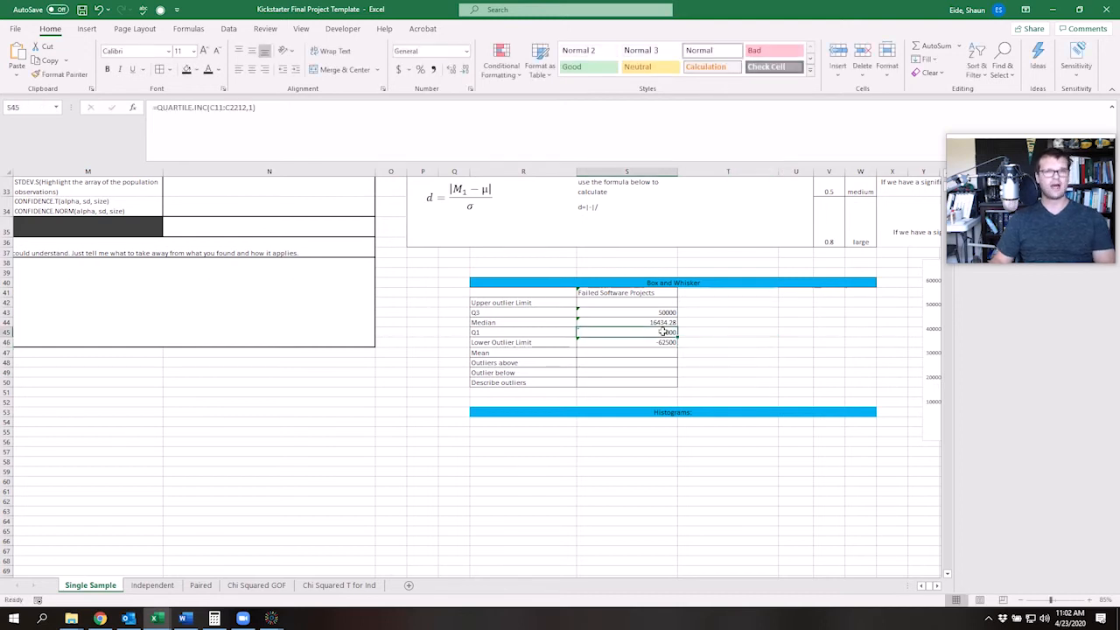
pyautogui.doubleClick(212, 107)
pyautogui.moveTo(225, 107); pyautogui.dragTo(249, 107)
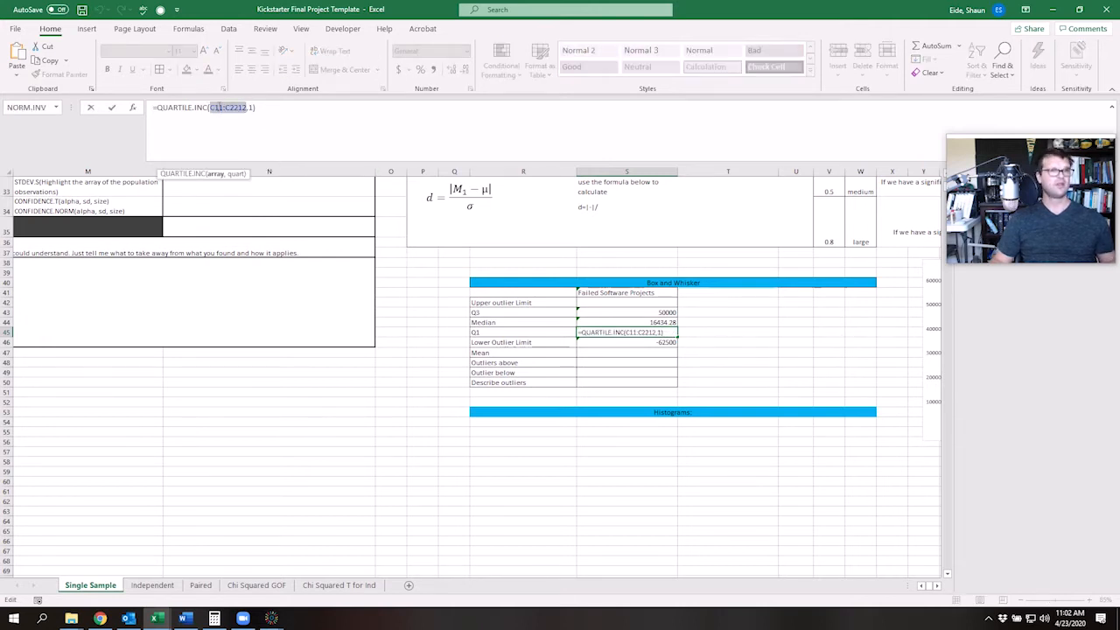
pyautogui.press('Tab')
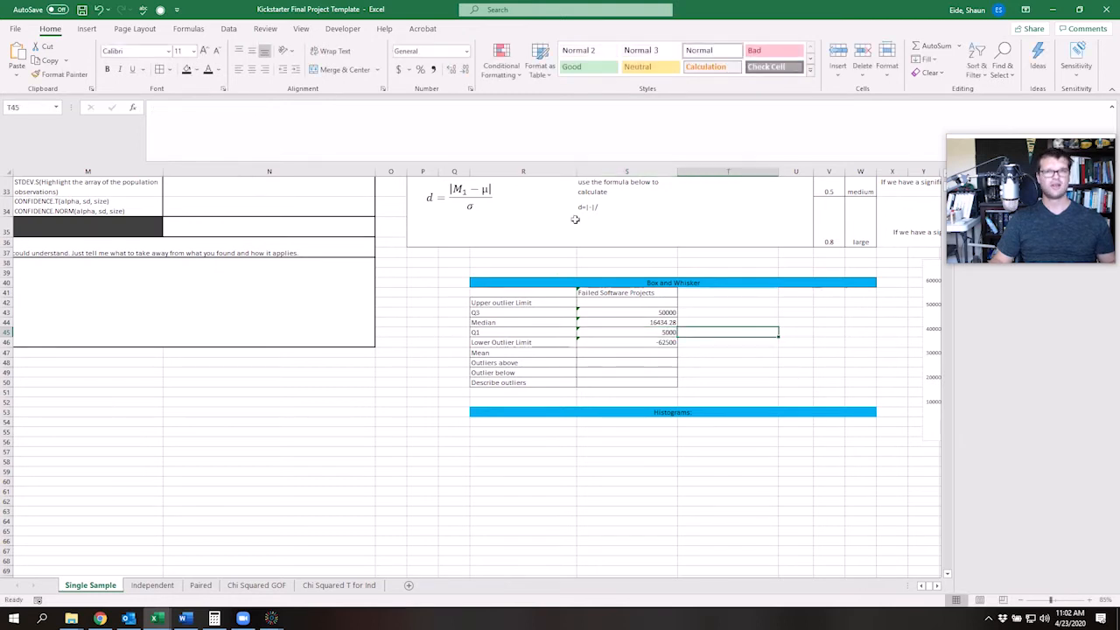
pyautogui.click(681, 341)
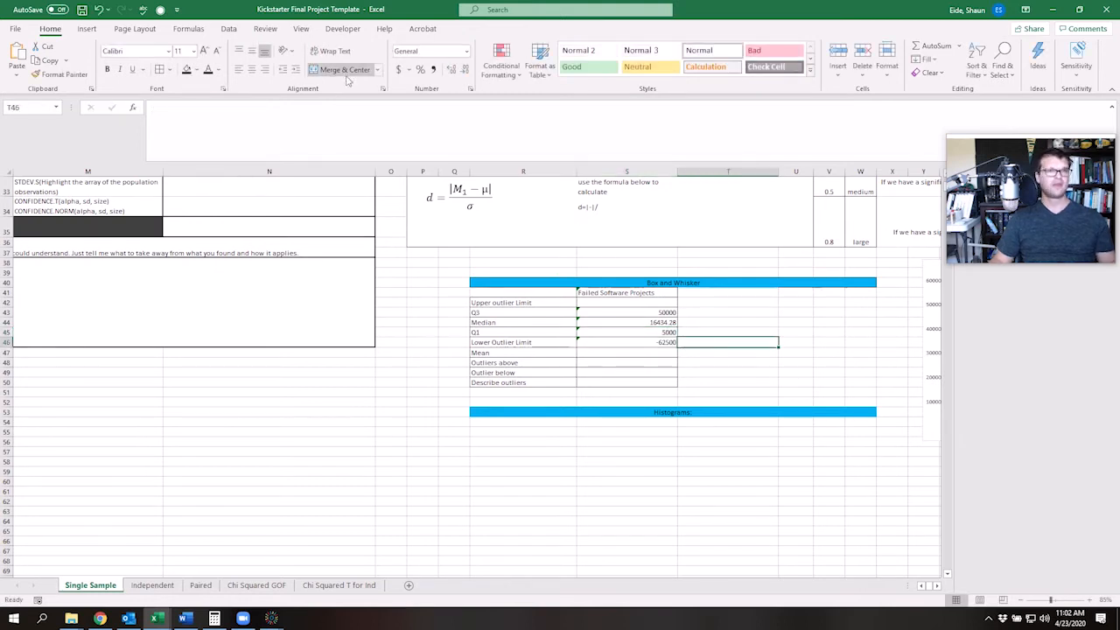
pyautogui.click(348, 123)
pyautogui.write('=min(')
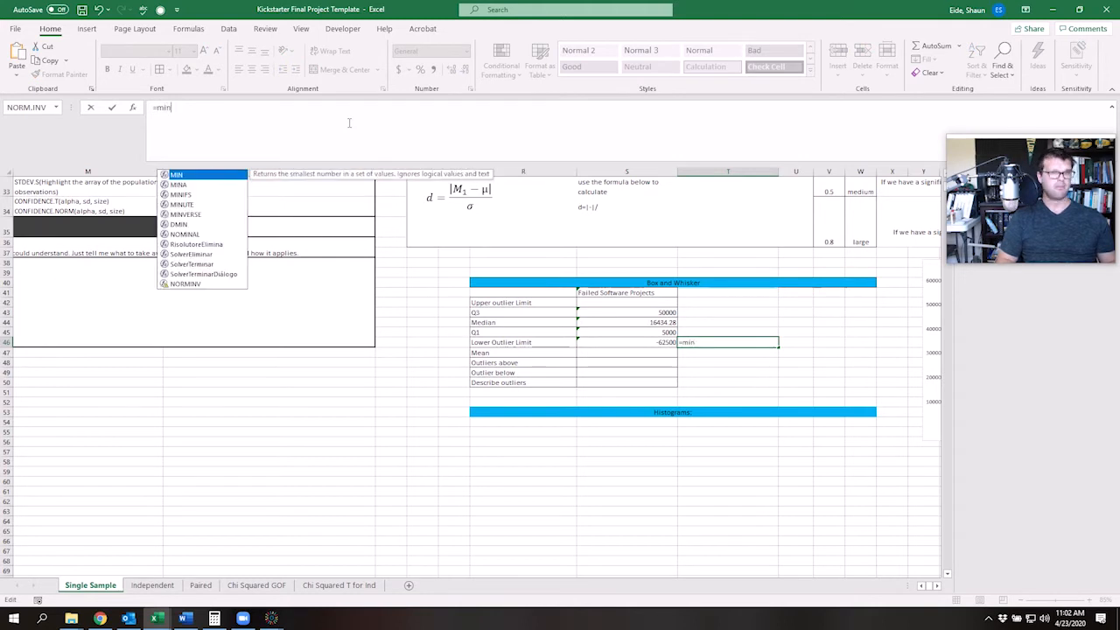
pyautogui.hotkey('ctrl', 'v')
pyautogui.write(')')
pyautogui.press('Return')
pyautogui.click(735, 343)
# - Try to fill the Upper outlier Limit cell with the QUARTILE.INC formula copied from Q3, and clear the cell again
pyautogui.click(596, 343)
pyautogui.click(585, 314)
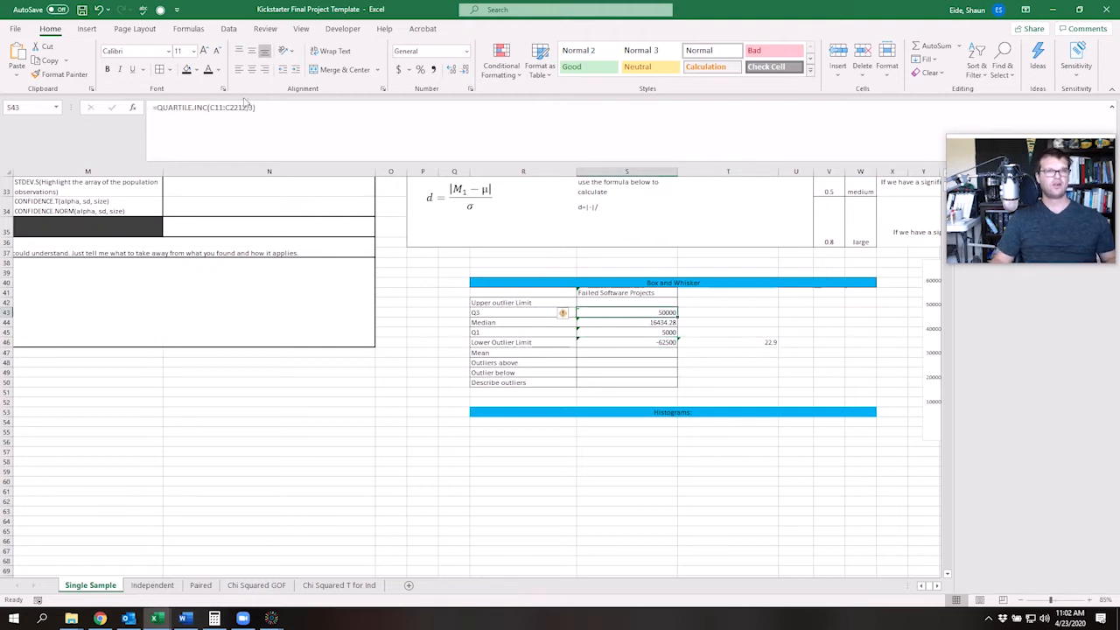
pyautogui.moveTo(257, 107); pyautogui.dragTo(111, 114)
pyautogui.press('Escape')
pyautogui.click(612, 294)
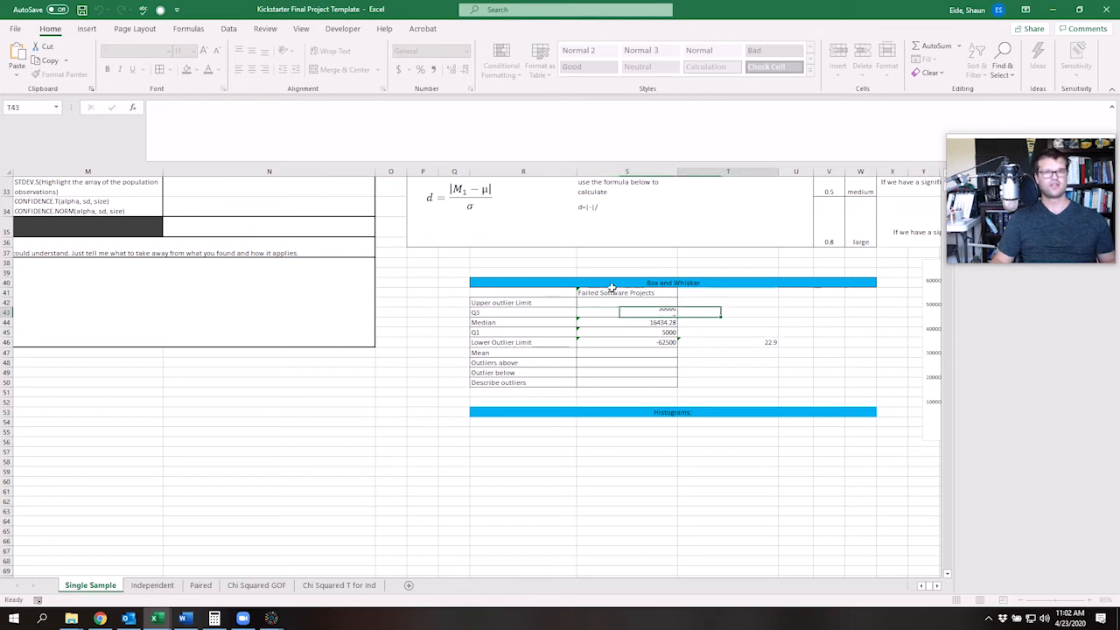
pyautogui.click(613, 303)
pyautogui.click(251, 107)
pyautogui.hotkey('ctrl', 'v')
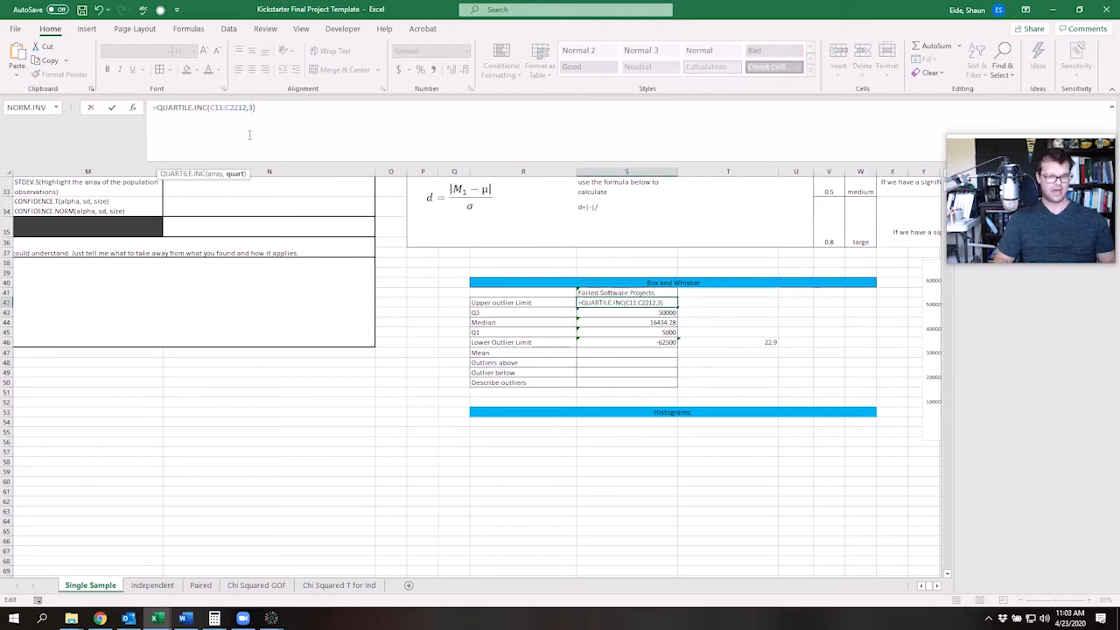
pyautogui.press('Return')
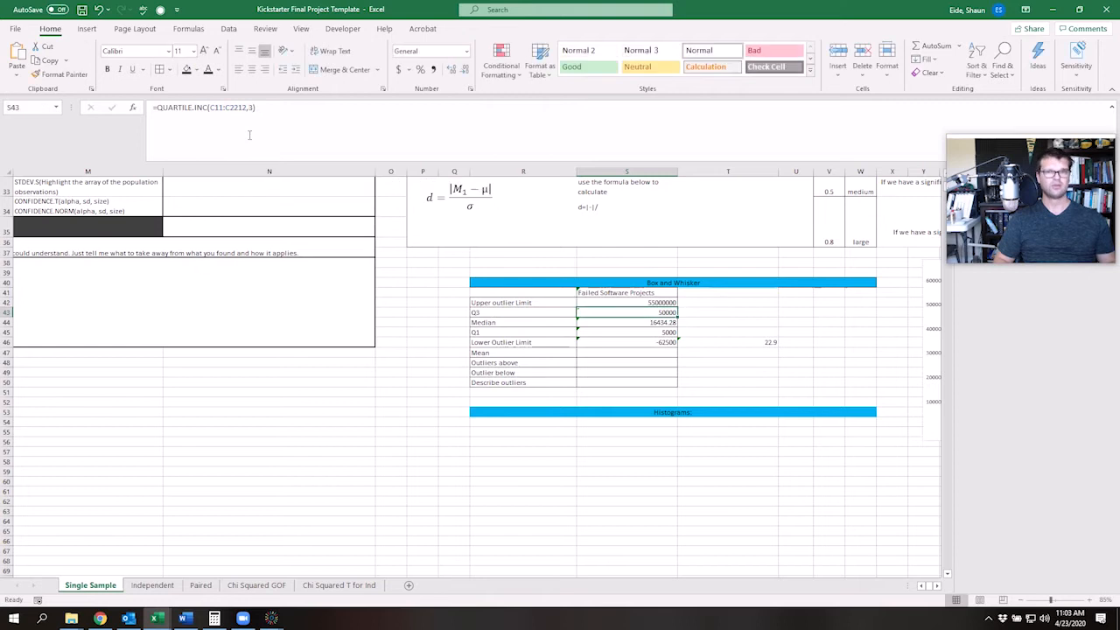
pyautogui.click(613, 303)
pyautogui.press('Delete')
# - Copy the Lower Outlier Limit formula text, =S45-(S43-S45)*1.5, into the Upper outlier Limit cell
pyautogui.press('Down')
pyautogui.press('Down')
pyautogui.press('Down')
pyautogui.press('Down')
pyautogui.press('F2')
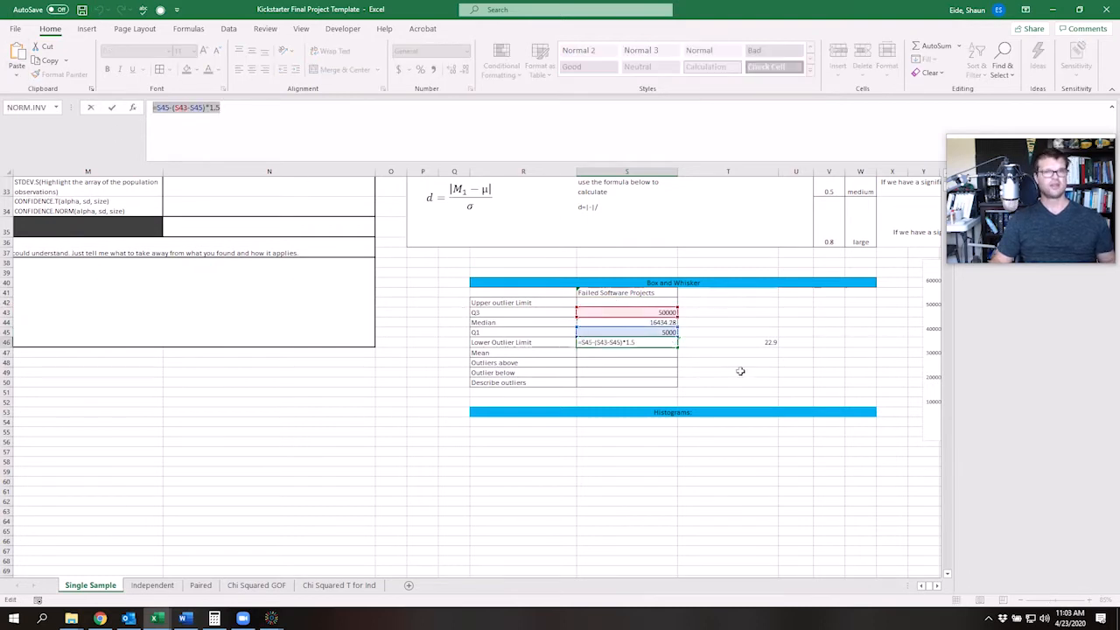
pyautogui.press('Return')
pyautogui.click(638, 302)
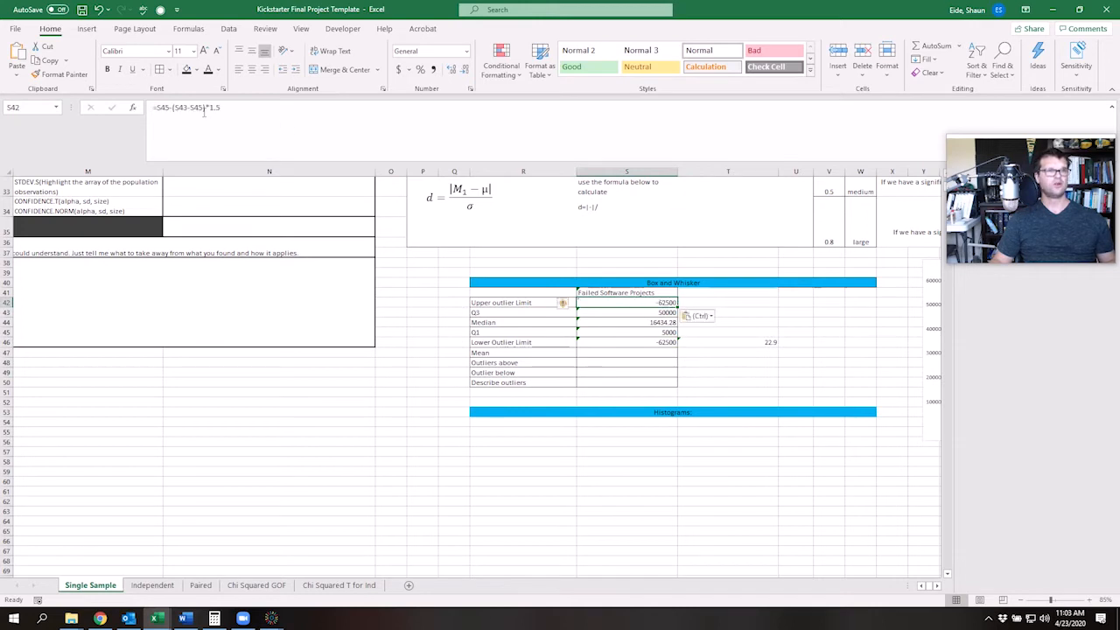
# - Change the Upper outlier Limit formula to add 1.5 times the interquartile range to Q3, =S43+((S43-S45)*1.5)
pyautogui.click(173, 109)
pyautogui.press('BackSpace')
pyautogui.press('BackSpace')
pyautogui.press('BackSpace')
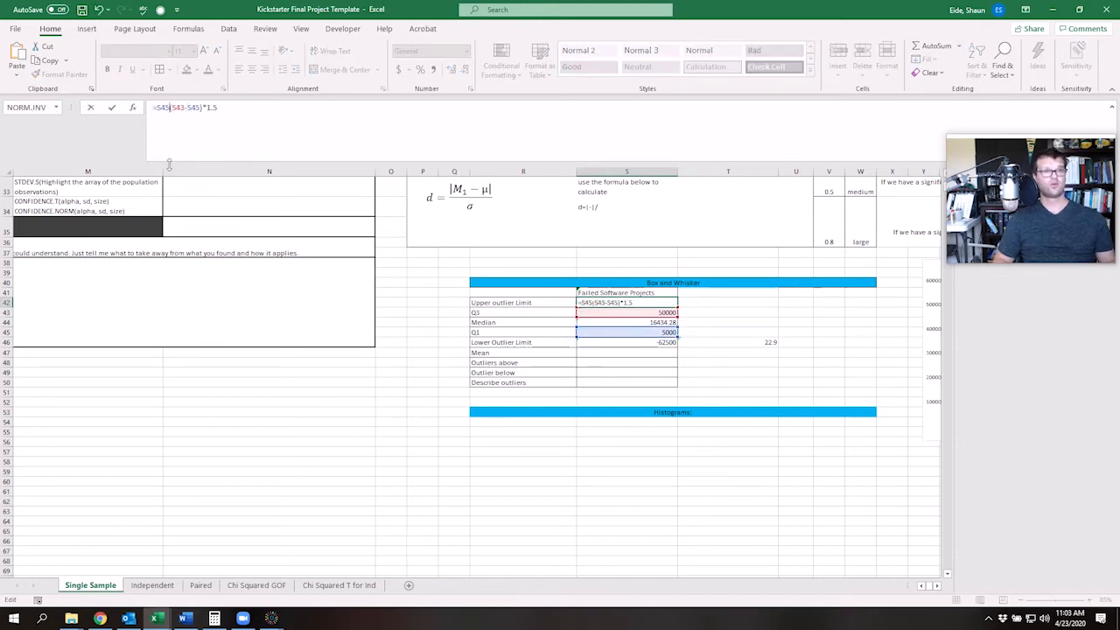
pyautogui.press('BackSpace')
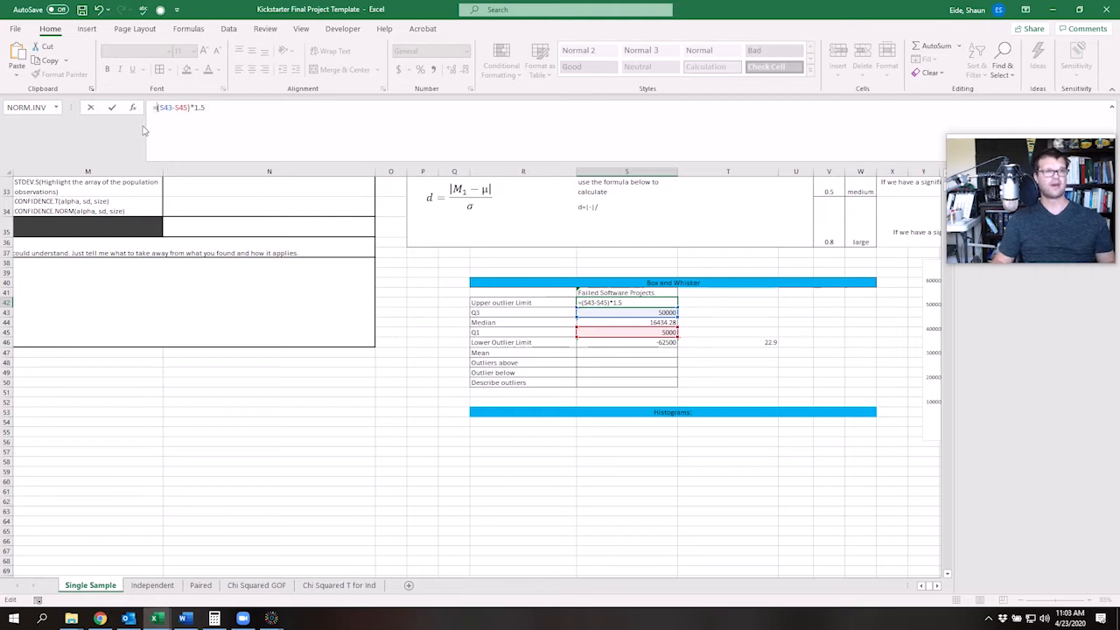
pyautogui.moveTo(638, 308); pyautogui.dragTo(637, 312)
pyautogui.click(638, 312)
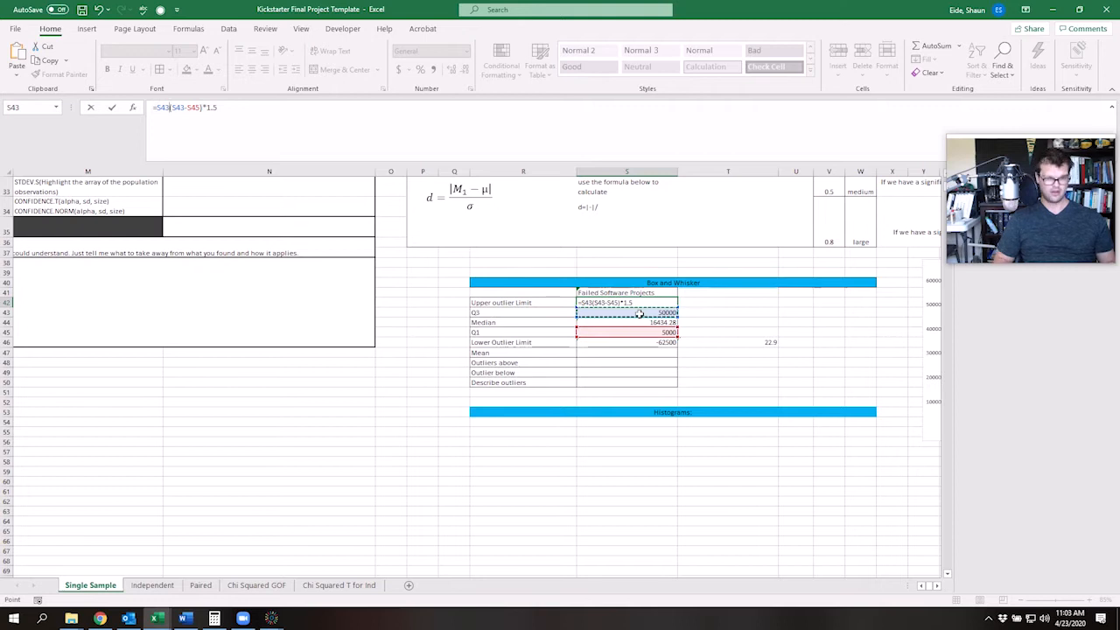
pyautogui.write('+')
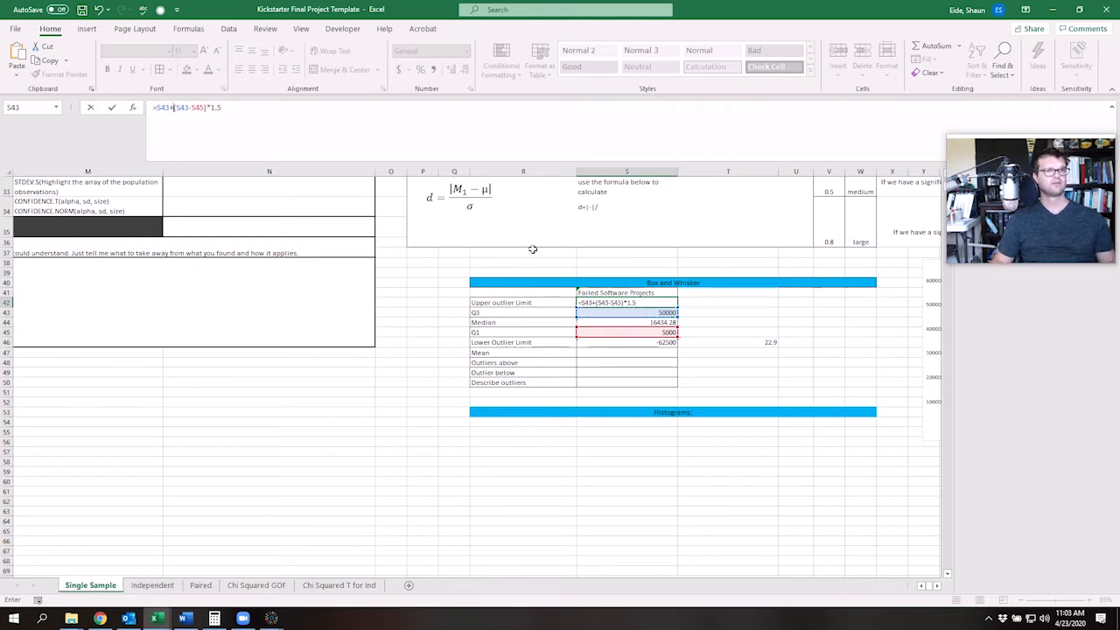
pyautogui.write('(')
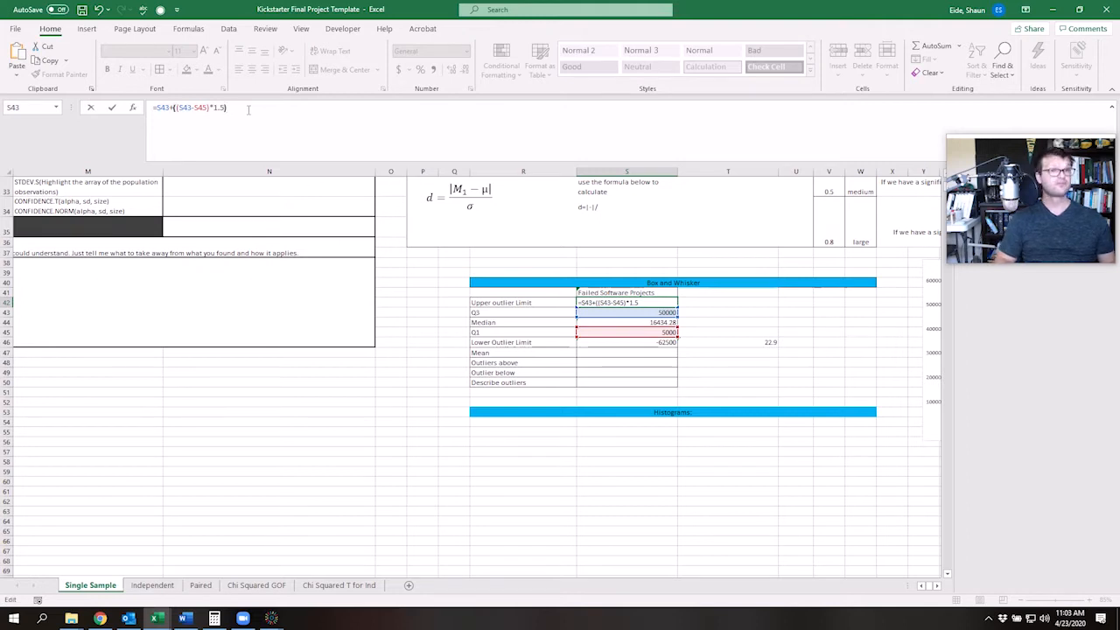
pyautogui.press('Return')
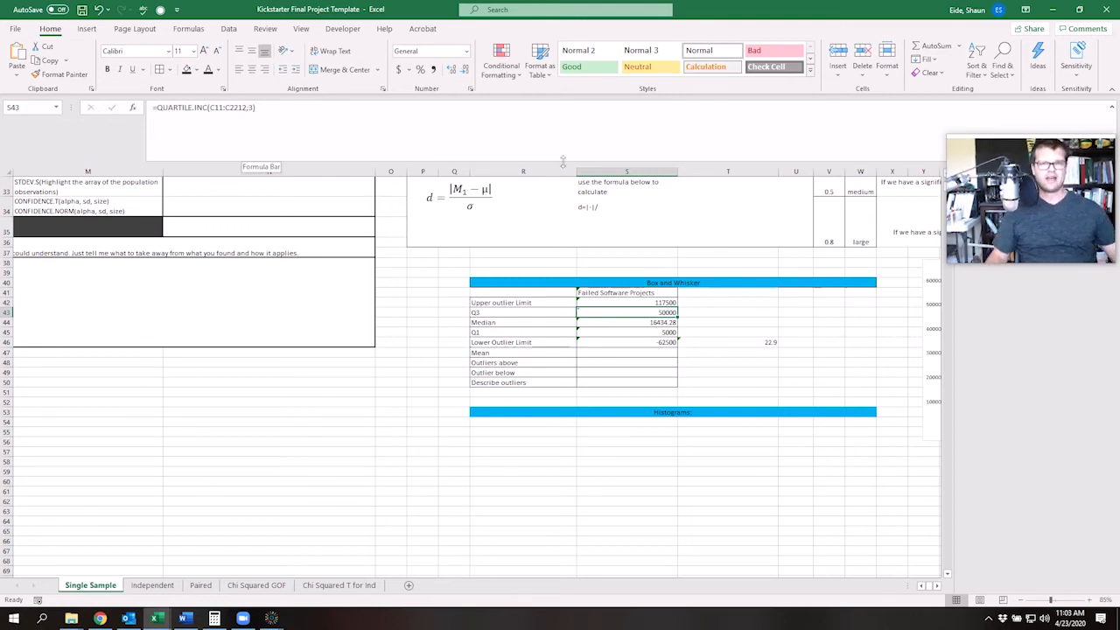
pyautogui.click(682, 305)
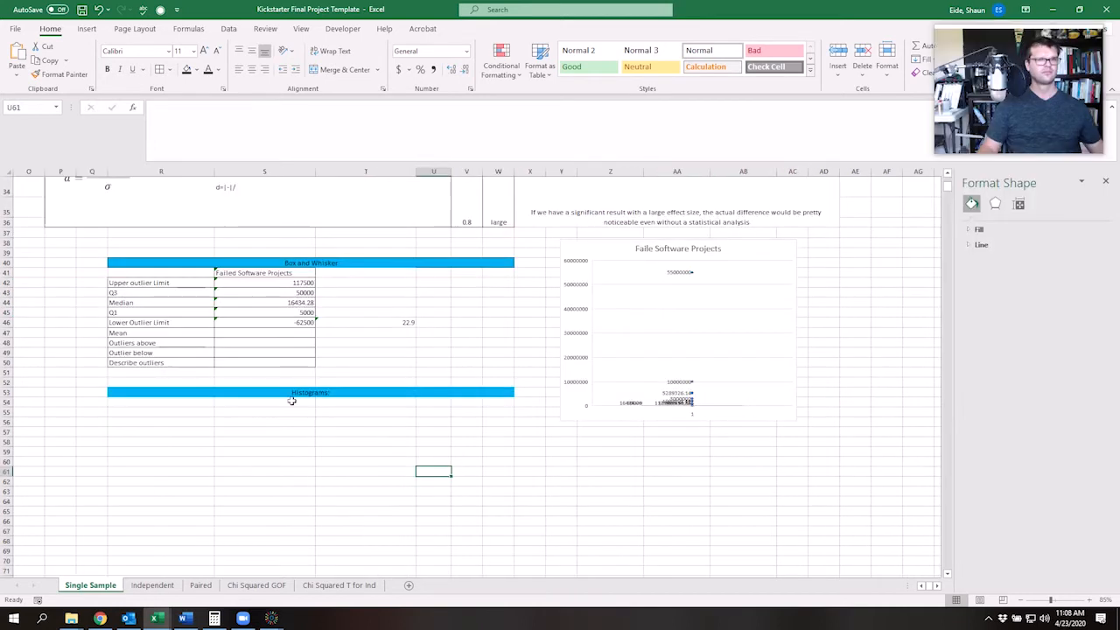
pyautogui.click(278, 413)
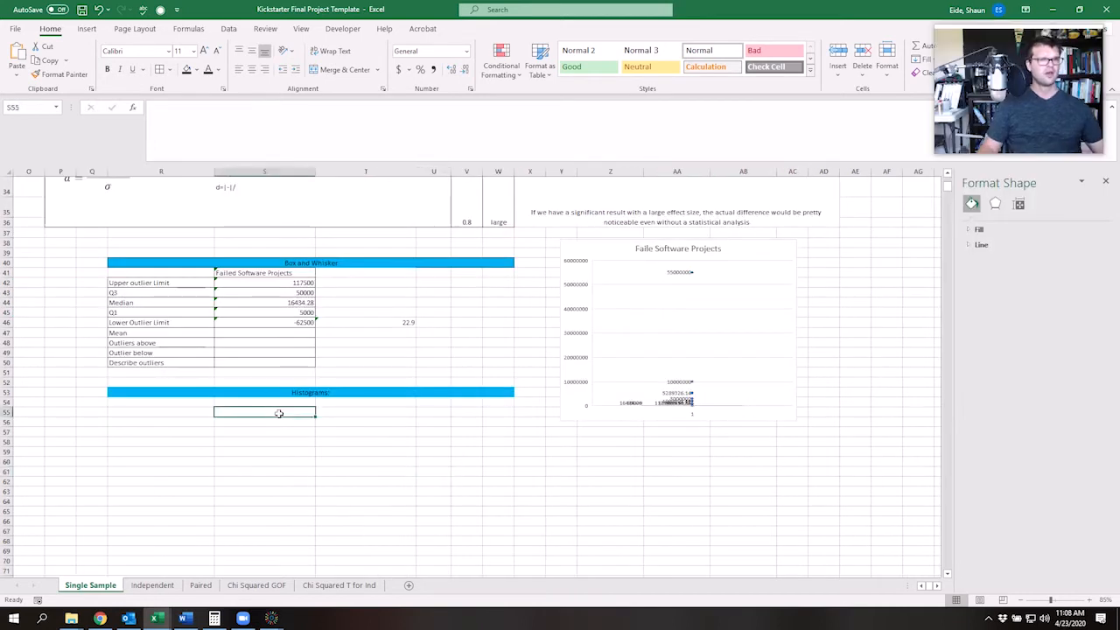
pyautogui.click(148, 282)
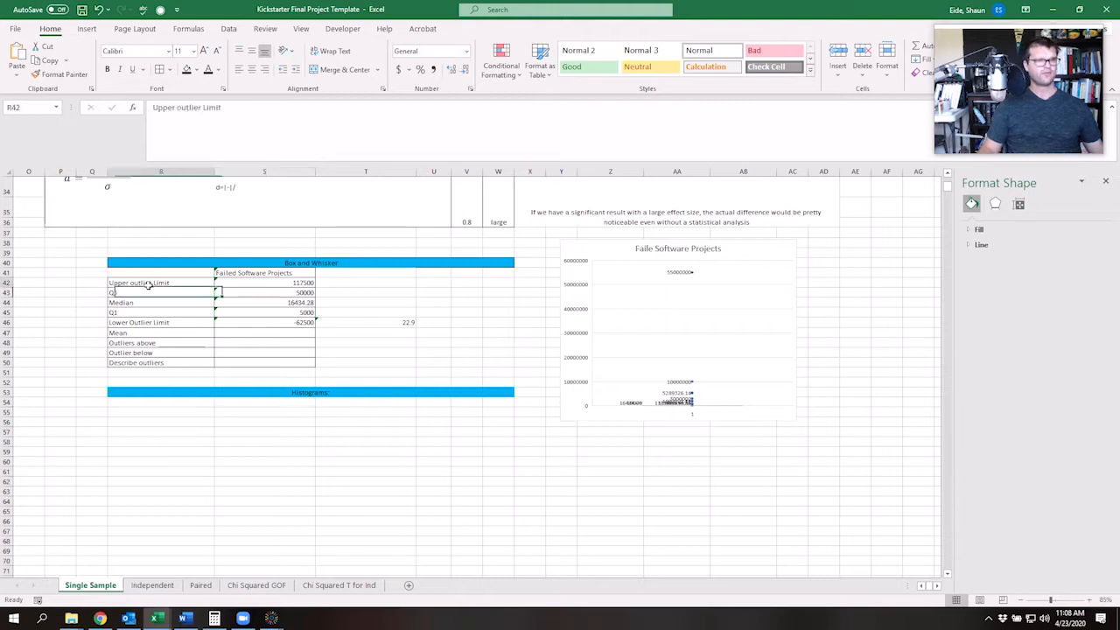
pyautogui.click(220, 291)
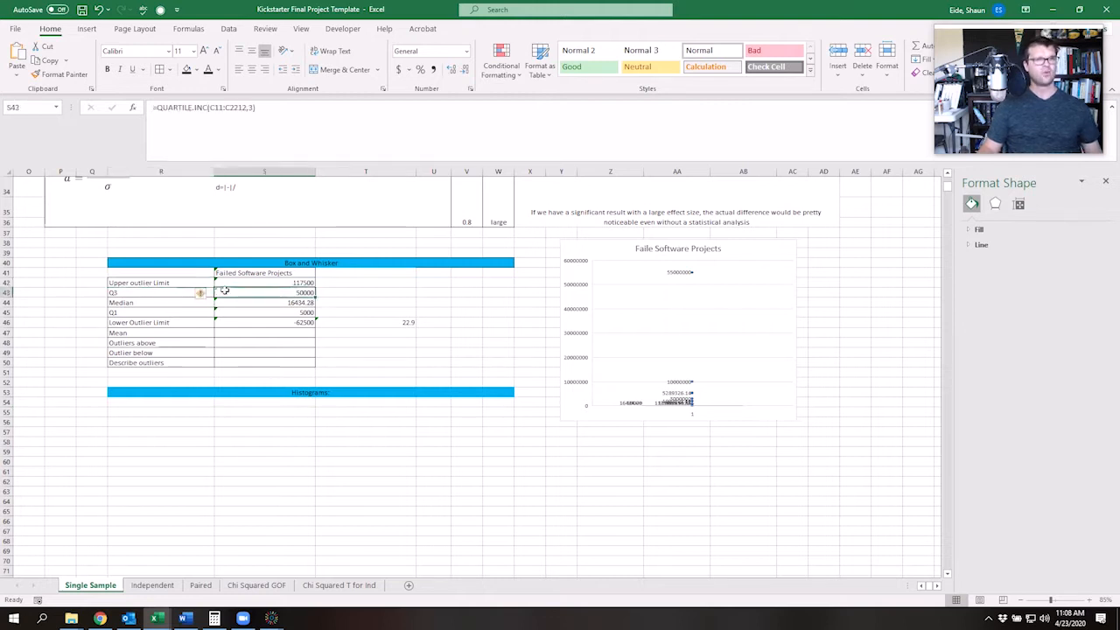
pyautogui.click(227, 282)
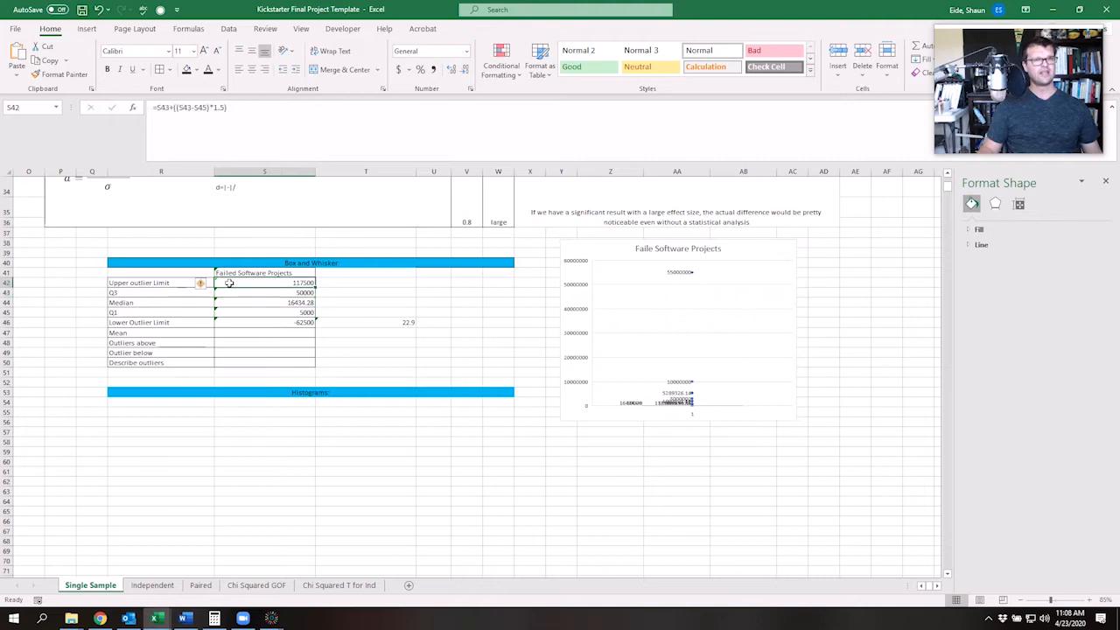
# - Enter 120000 in cell T42 beside the Upper outlier Limit value
pyautogui.click(374, 284)
pyautogui.write('1')
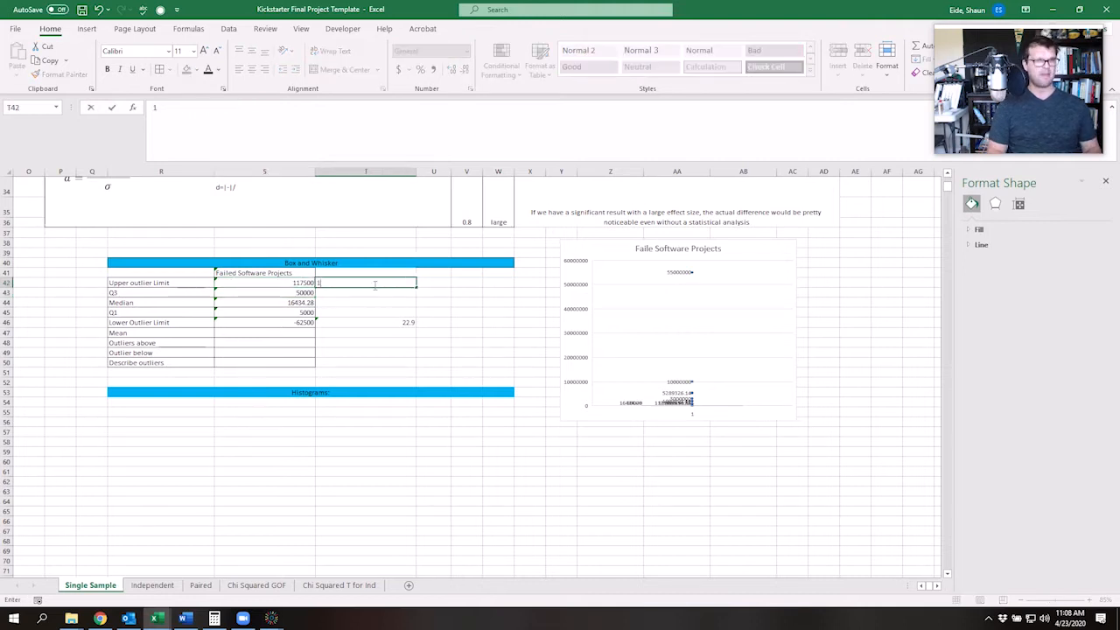
pyautogui.write('20000')
pyautogui.press('Tab')
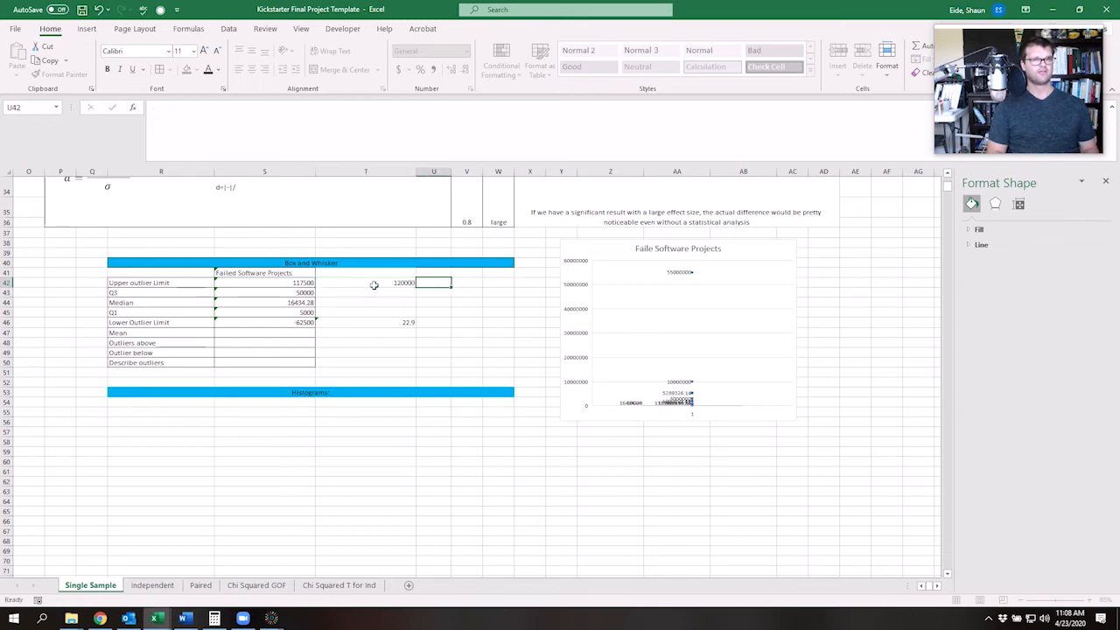
# - Change the title of the existing box and whisker chart to "All Failed Software Projects"
pyautogui.click(585, 242)
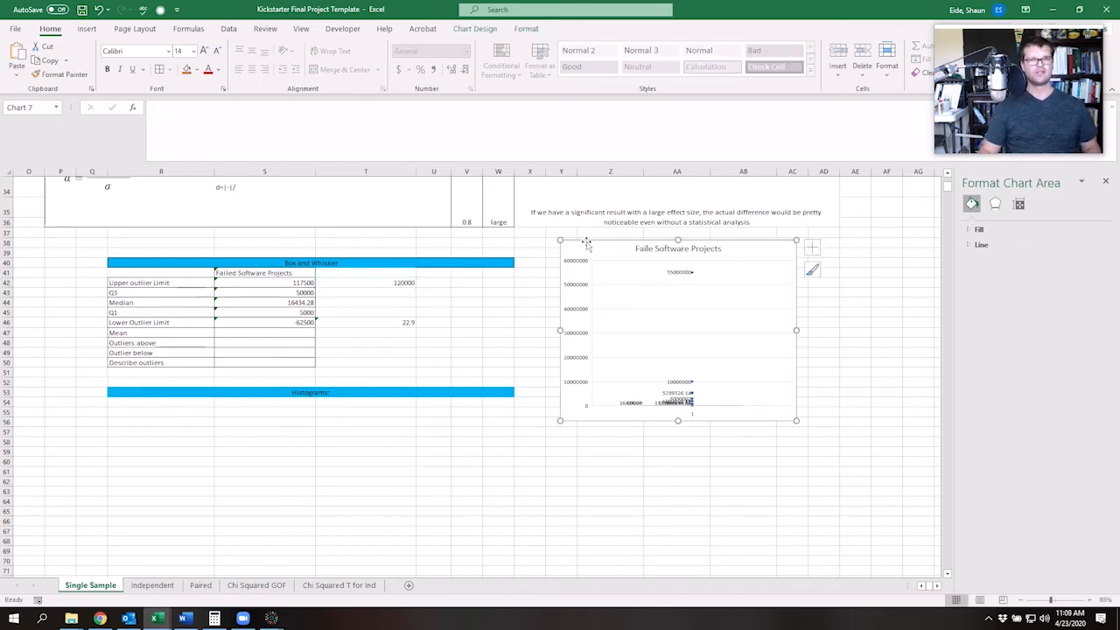
pyautogui.click(652, 251)
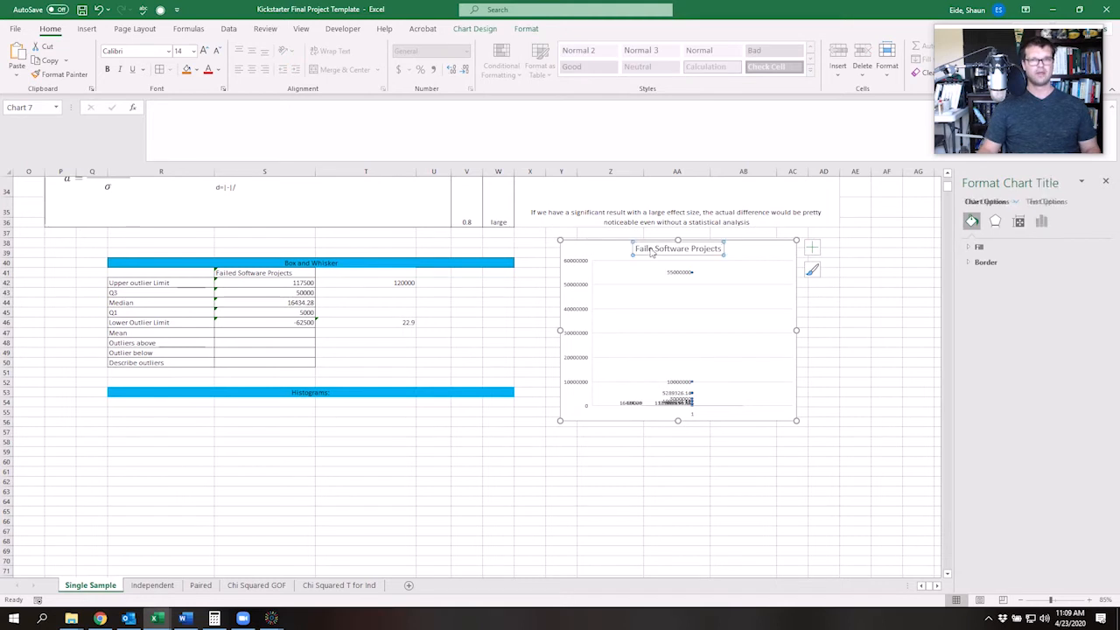
pyautogui.click(652, 250)
pyautogui.moveTo(632, 250); pyautogui.dragTo(639, 267)
pyautogui.write('A')
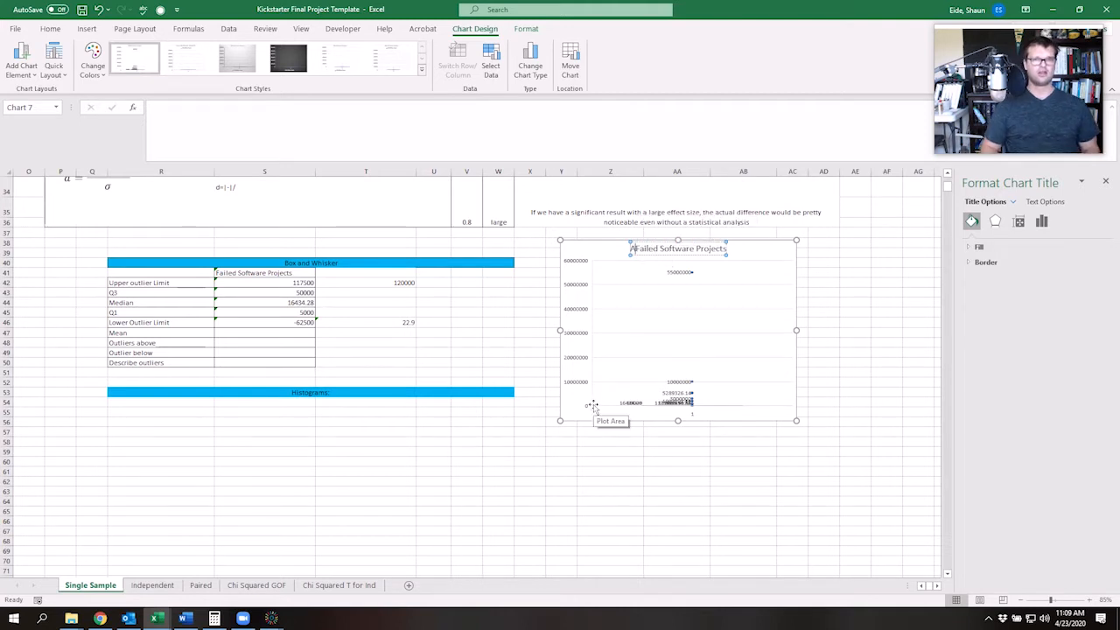
pyautogui.write('ll')
pyautogui.click(509, 511)
# - Select the column C data from the first 120000 value in C239 down to C2212
pyautogui.moveTo(362, 441); pyautogui.dragTo(185, 390)
pyautogui.click(188, 332)
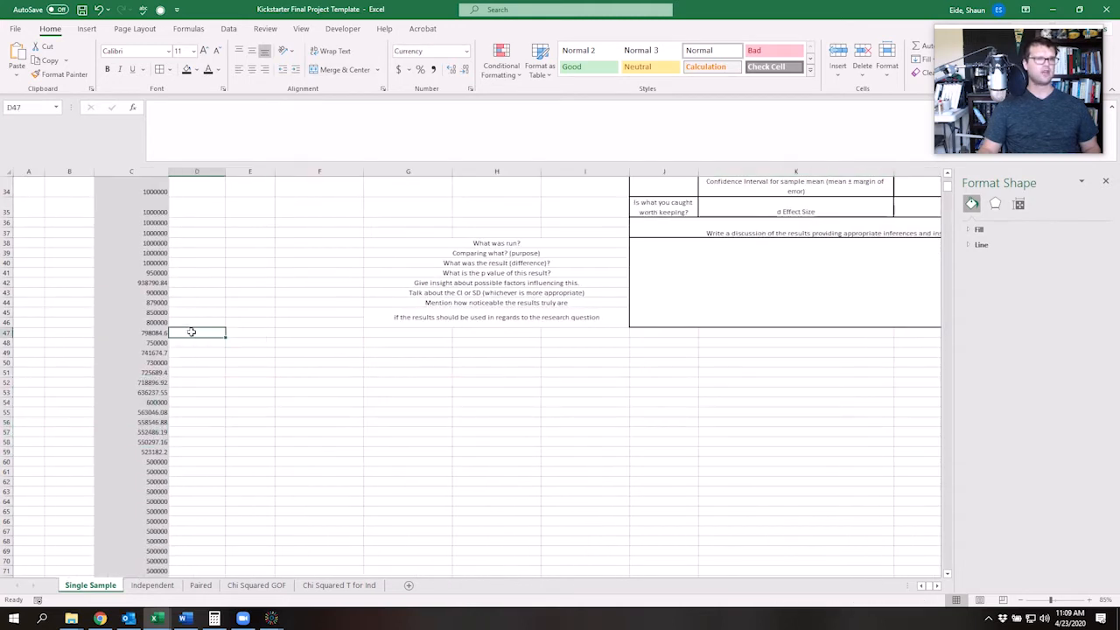
pyautogui.scroll(8, 188, 341)
pyautogui.scroll(-9, 183, 350)
pyautogui.scroll(-20, 183, 355)
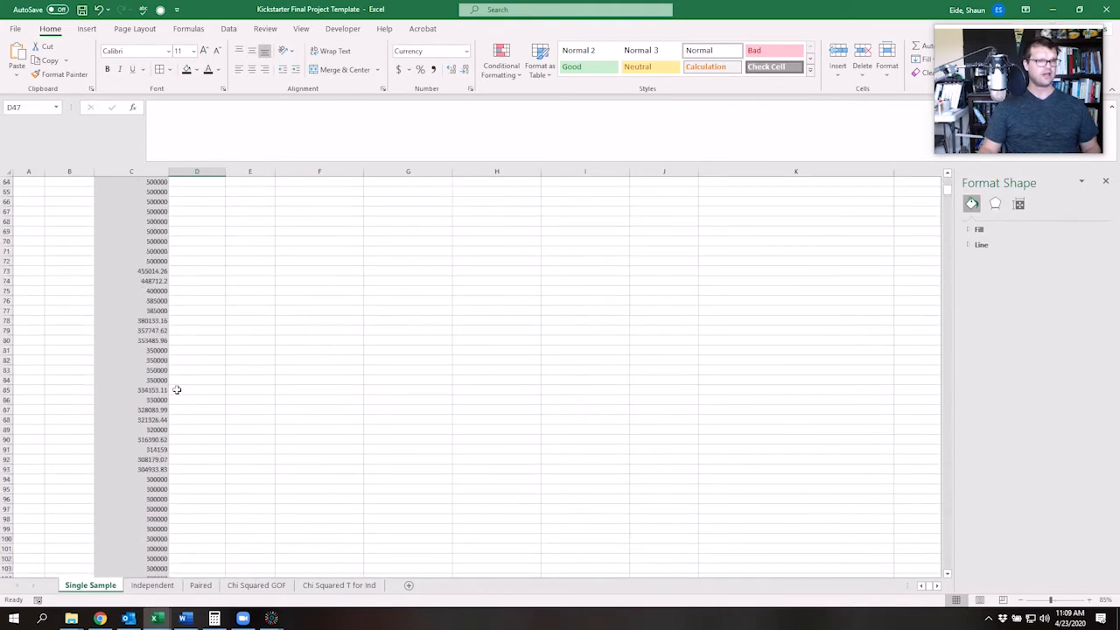
pyautogui.scroll(-20, 166, 411)
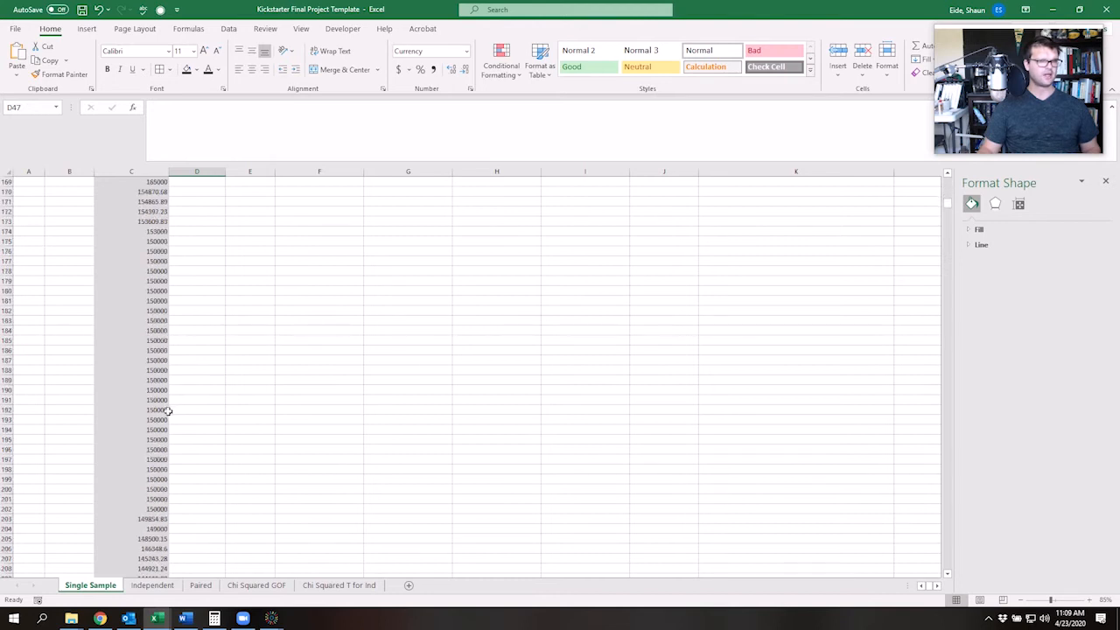
pyautogui.scroll(1, 159, 350)
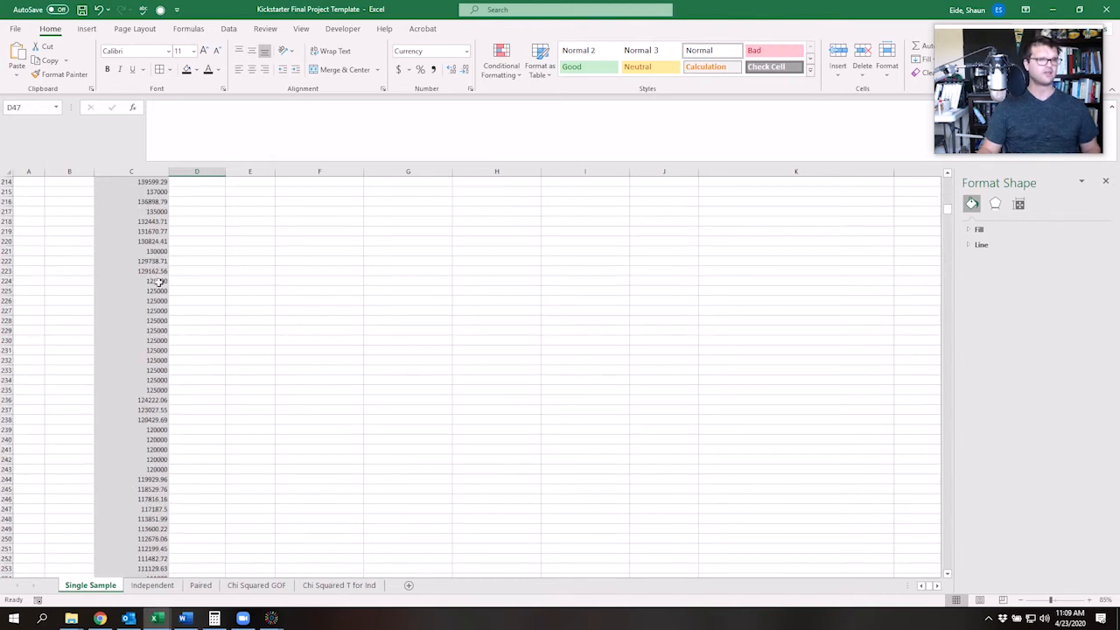
pyautogui.scroll(-3, 138, 341)
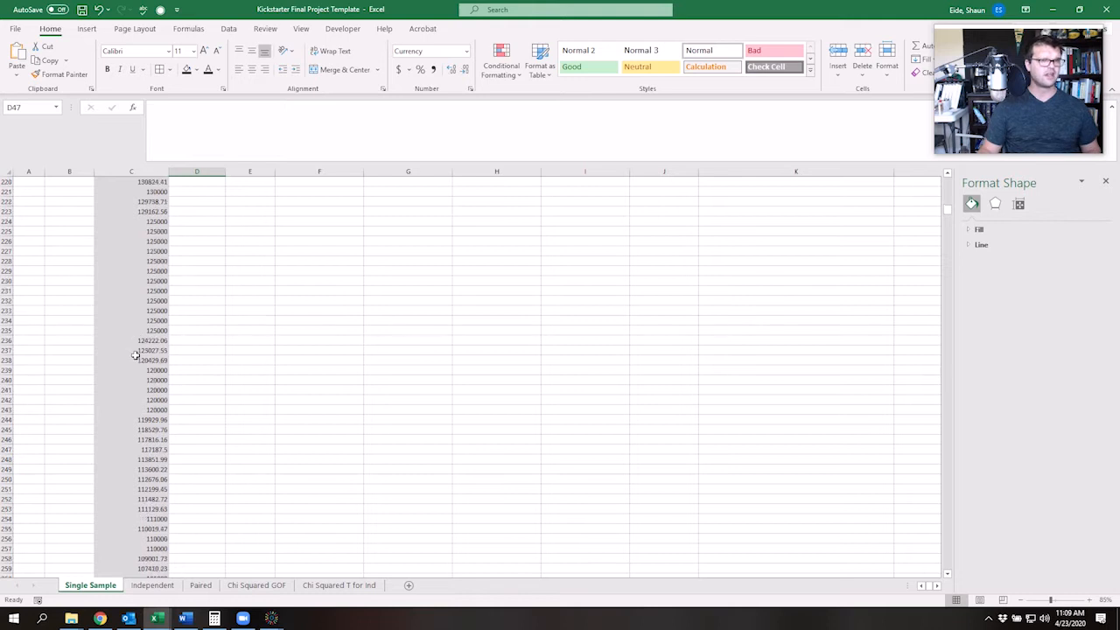
pyautogui.moveTo(133, 339); pyautogui.dragTo(159, 559)
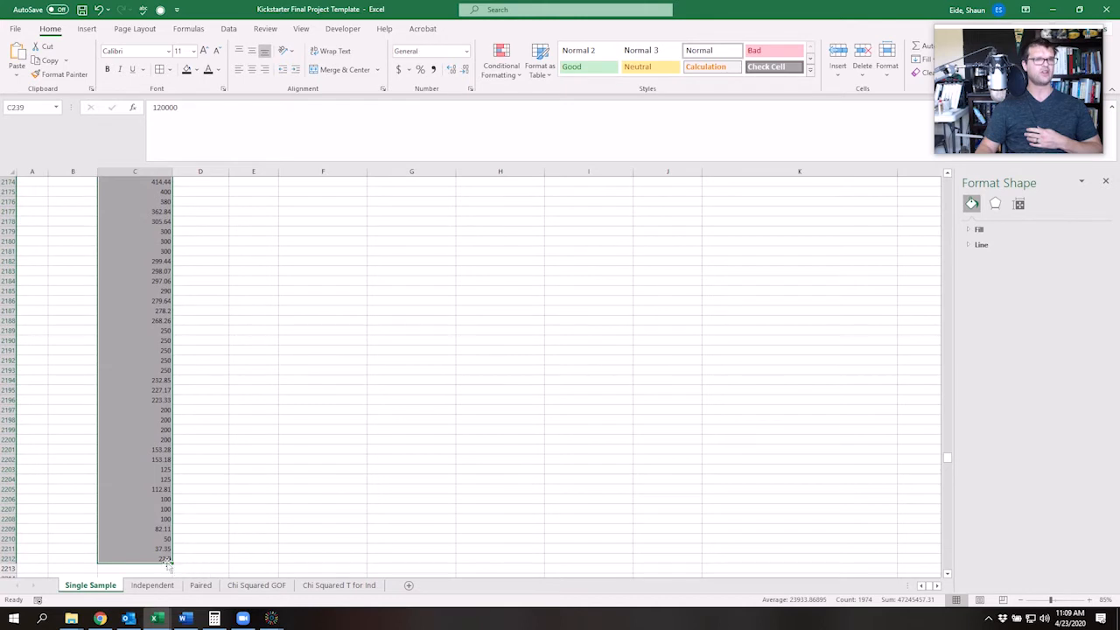
# - Insert a Box and Whisker chart from the selected column C values and stretch it taller
pyautogui.moveTo(948, 459); pyautogui.dragTo(939, 420)
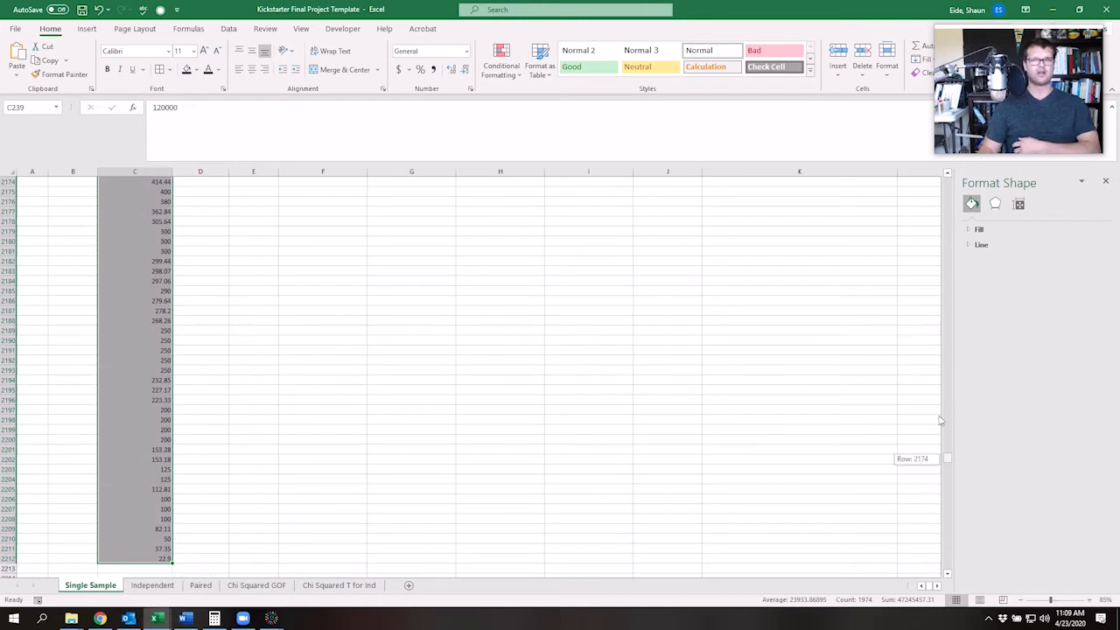
pyautogui.moveTo(905, 208); pyautogui.dragTo(936, 216)
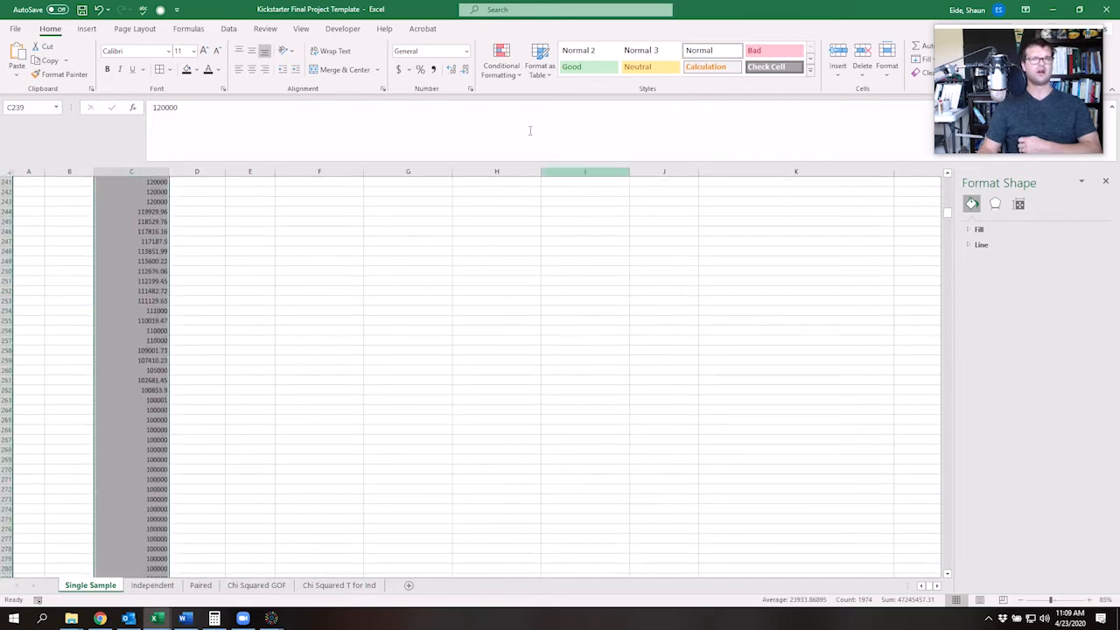
pyautogui.click(88, 29)
pyautogui.click(527, 60)
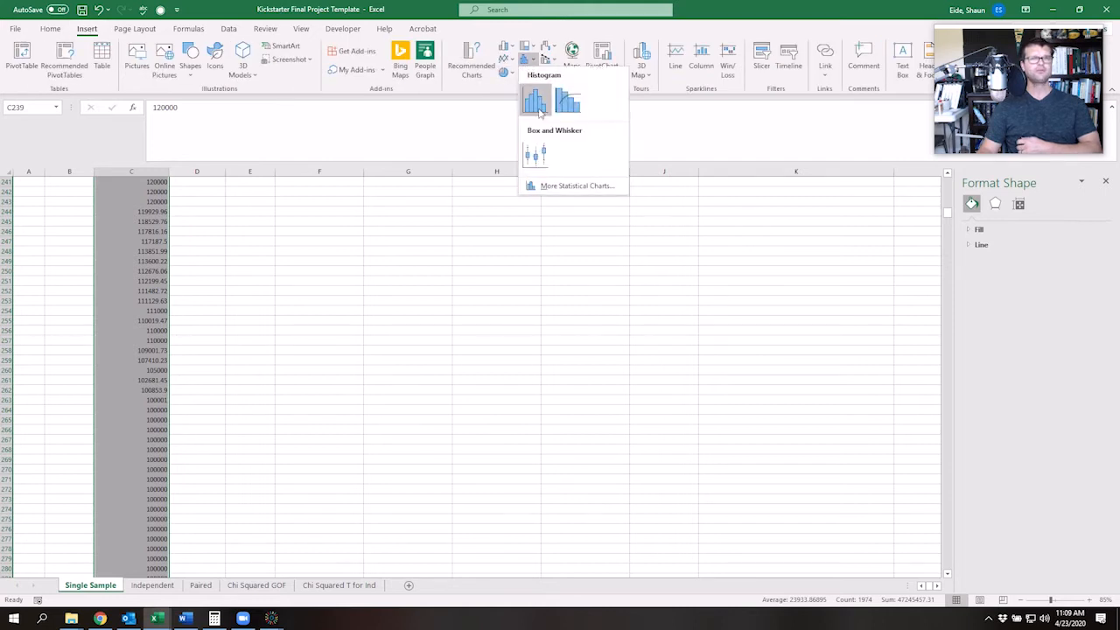
pyautogui.click(535, 154)
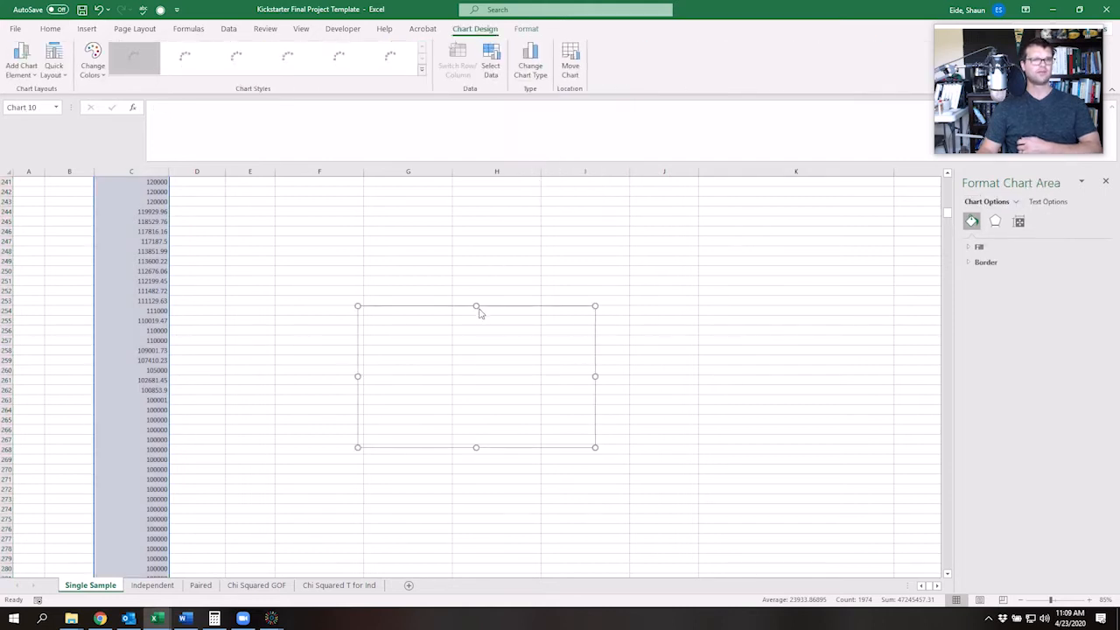
pyautogui.moveTo(476, 306); pyautogui.dragTo(477, 210)
# - Title the new box and whisker chart "Failed Software Projects Under $120,000"
pyautogui.click(477, 214)
pyautogui.moveTo(457, 213); pyautogui.dragTo(498, 214)
pyautogui.write('Failed Software')
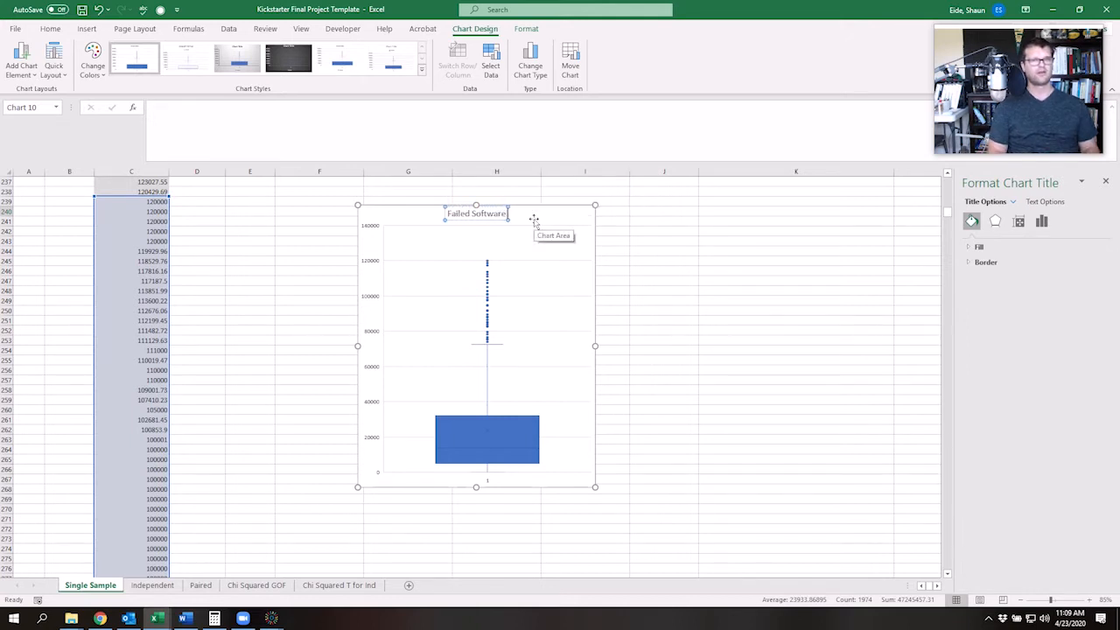
pyautogui.write(' Projects u')
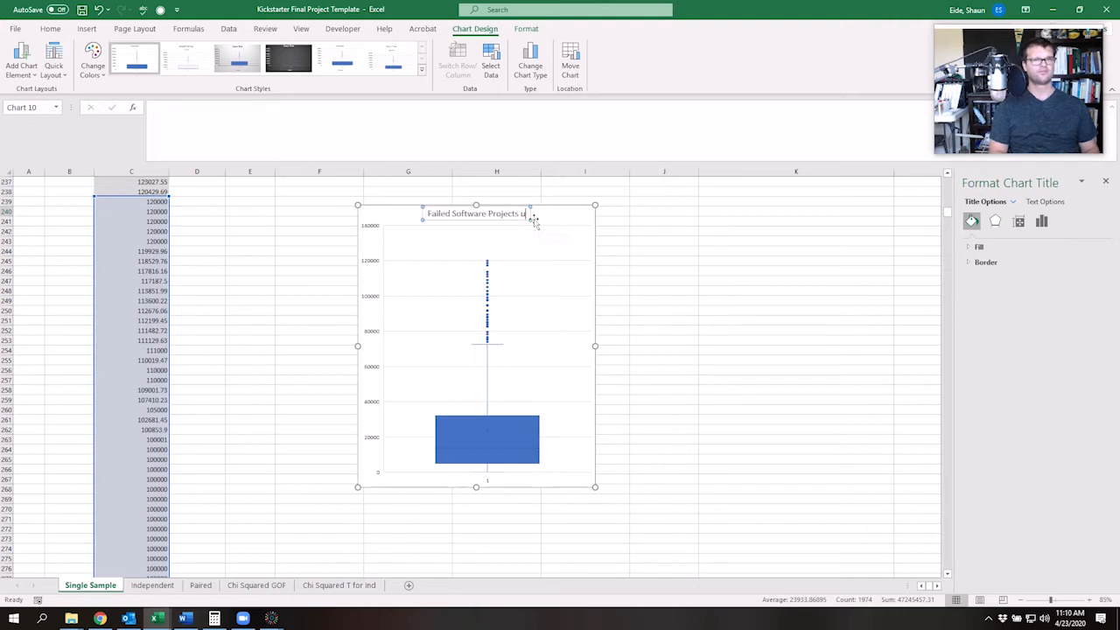
pyautogui.press('BackSpace')
pyautogui.write('Une')
pyautogui.write('er 120')
pyautogui.write(',000')
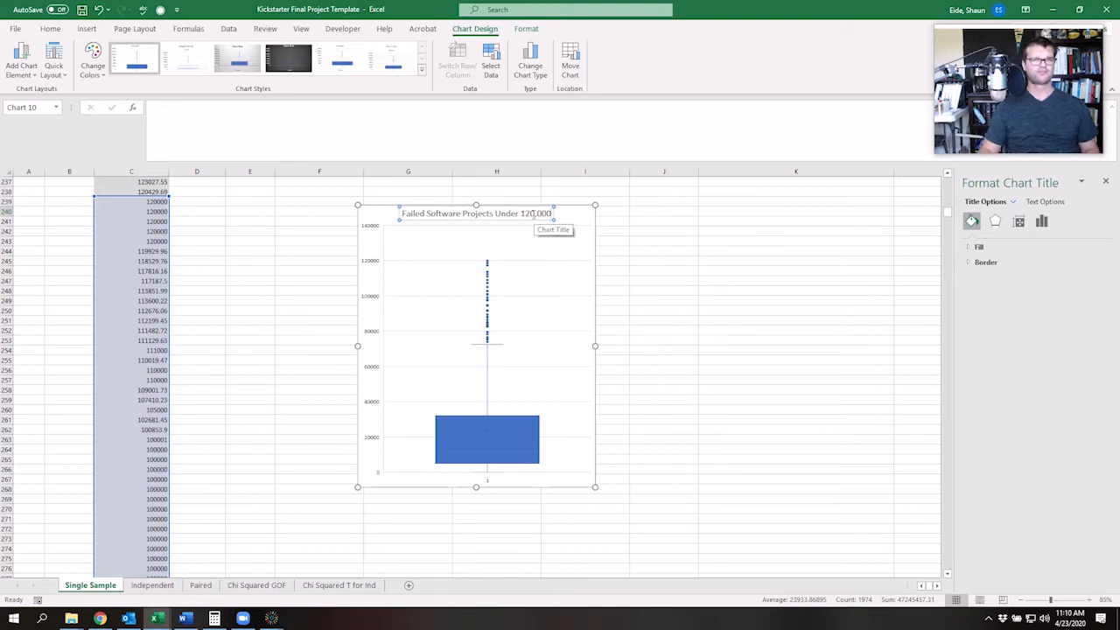
pyautogui.write('$')
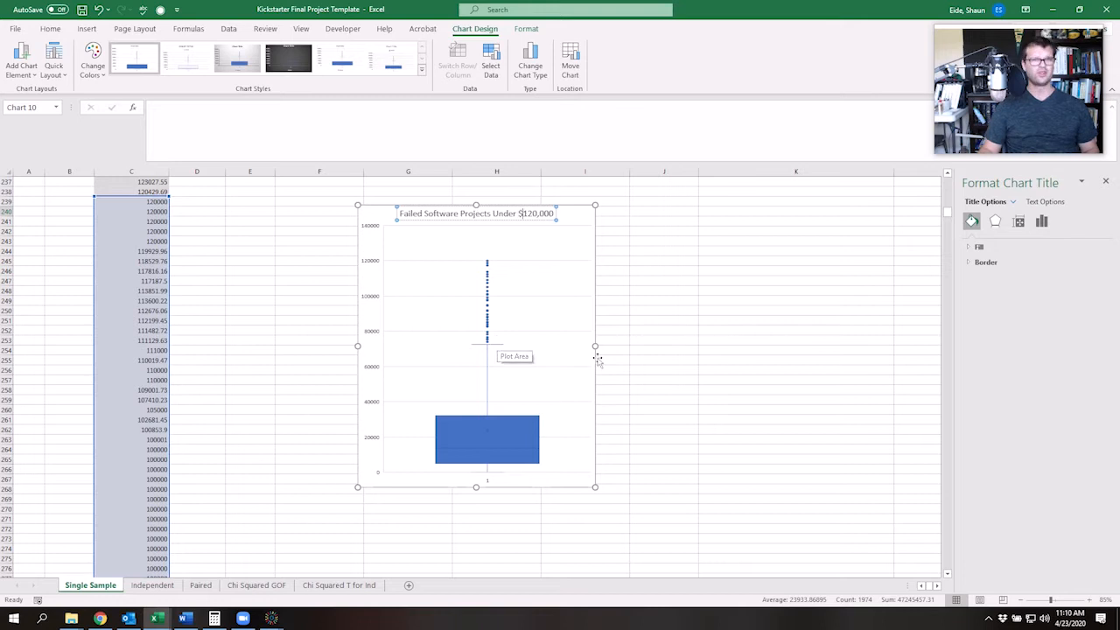
pyautogui.click(663, 359)
# - Move the Failed Software Projects Under $120,000 chart up beside the All Failed Software Projects chart near the Box and Whisker table
pyautogui.scroll(2, 365, 424)
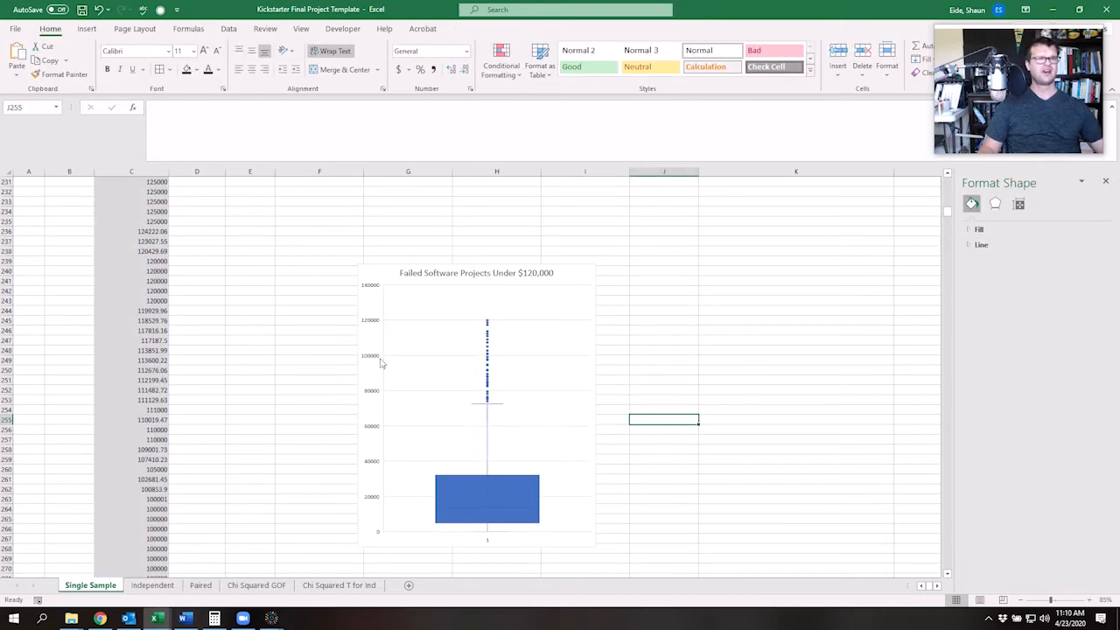
pyautogui.click(386, 272)
pyautogui.scroll(1, 266, 323)
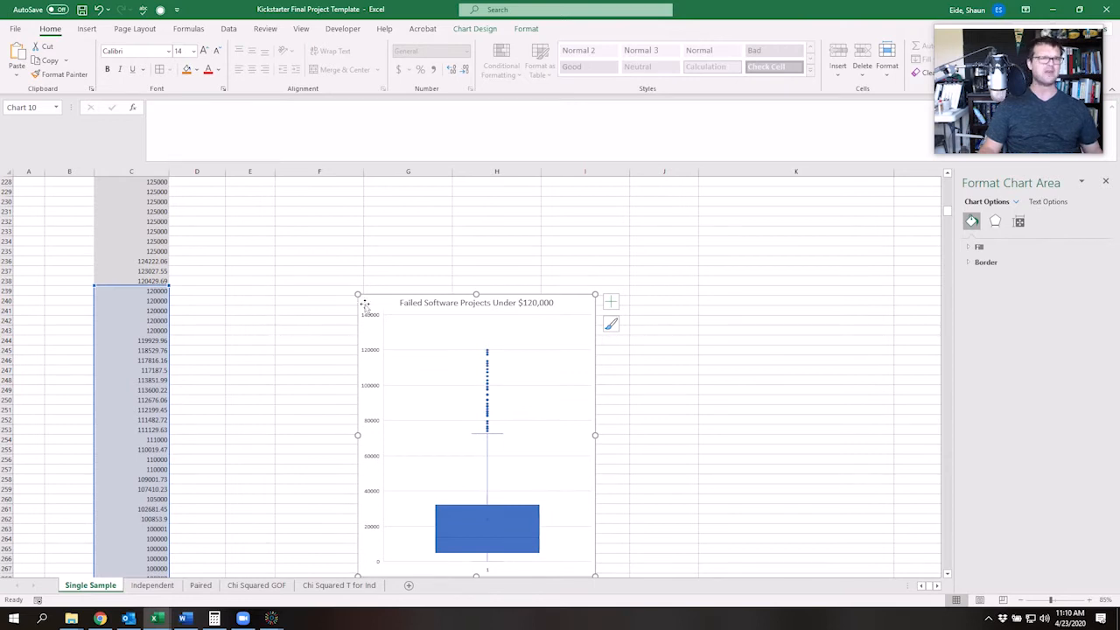
pyautogui.moveTo(383, 299); pyautogui.dragTo(395, 245)
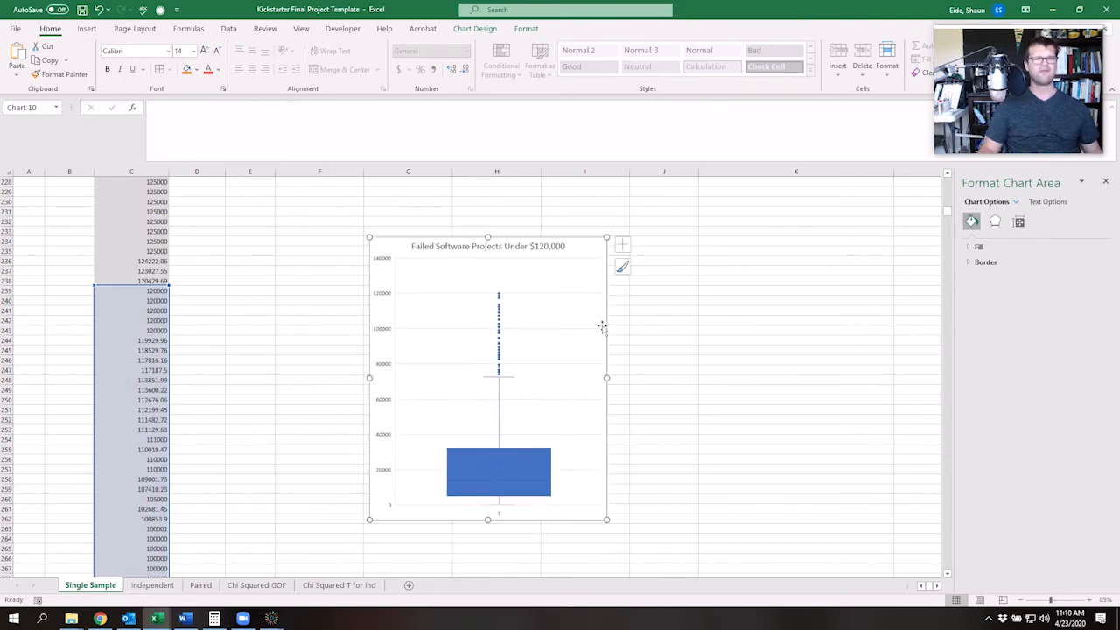
pyautogui.click(675, 340)
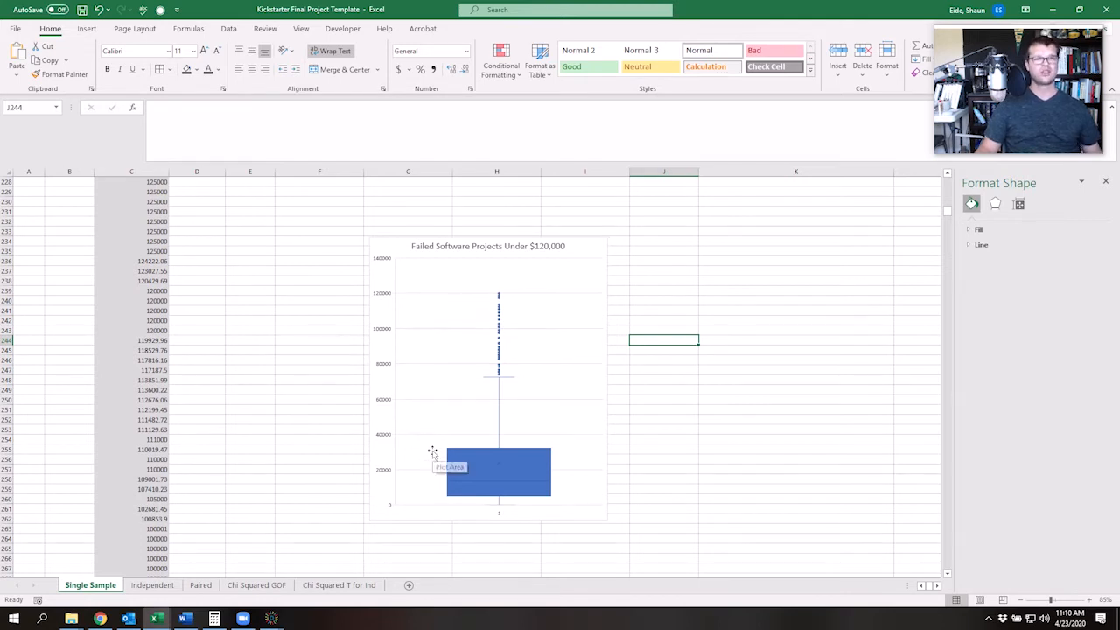
pyautogui.click(398, 244)
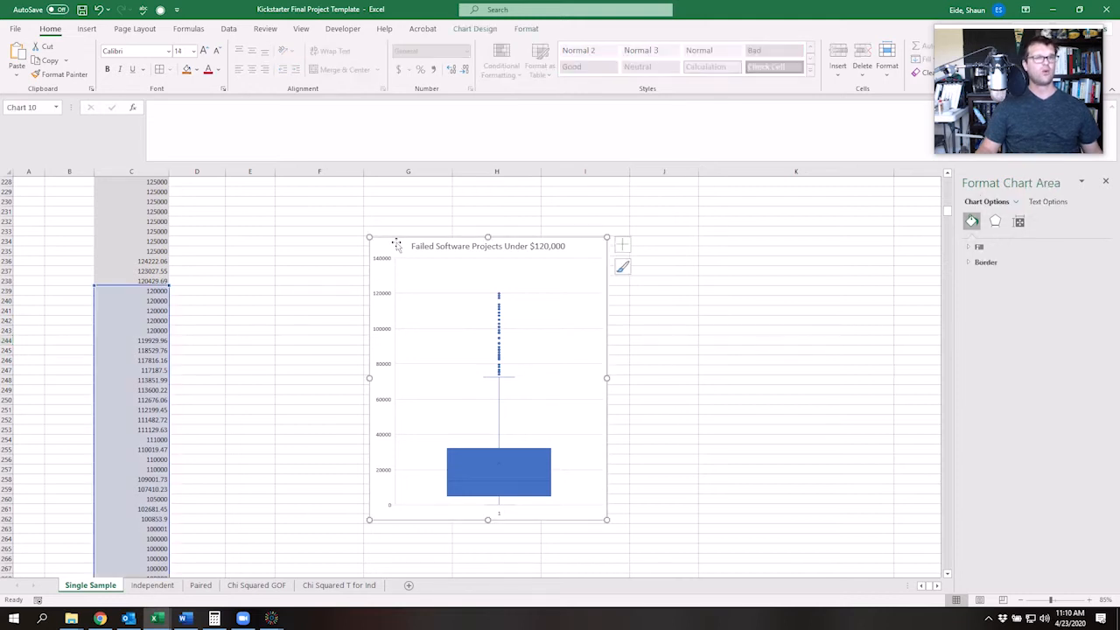
pyautogui.moveTo(396, 243); pyautogui.dragTo(594, 210)
pyautogui.hotkey('ctrl', 'x')
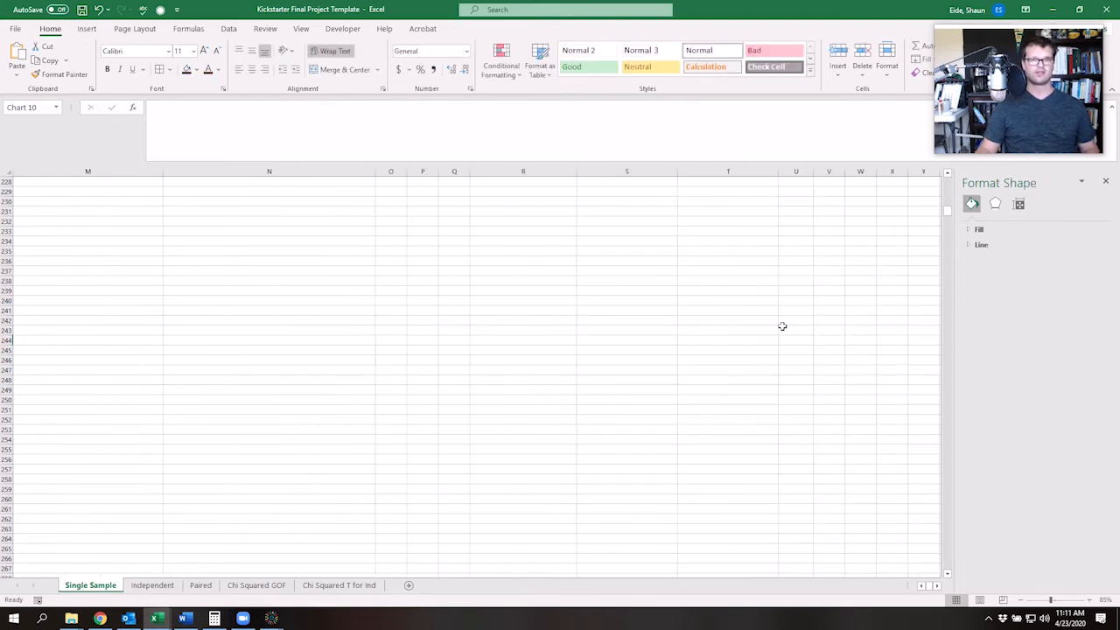
pyautogui.hotkey('ctrl', 'v')
pyautogui.click(706, 524)
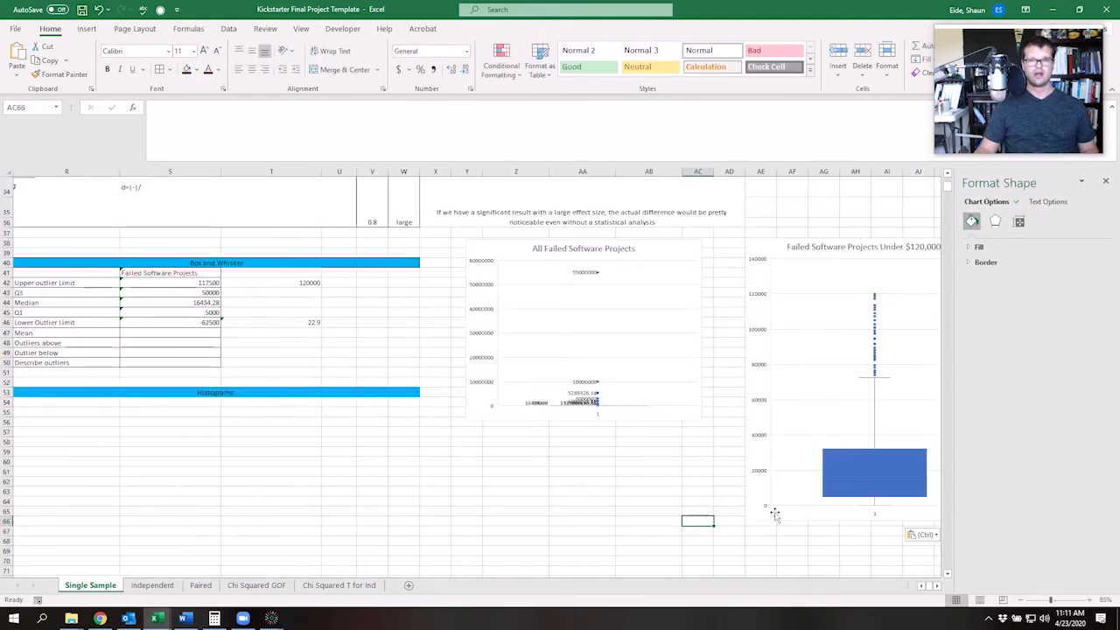
# - Show data labels on the Failed Software Projects Under $120,000 chart and enlarge the sheet view to 100%
pyautogui.click(760, 246)
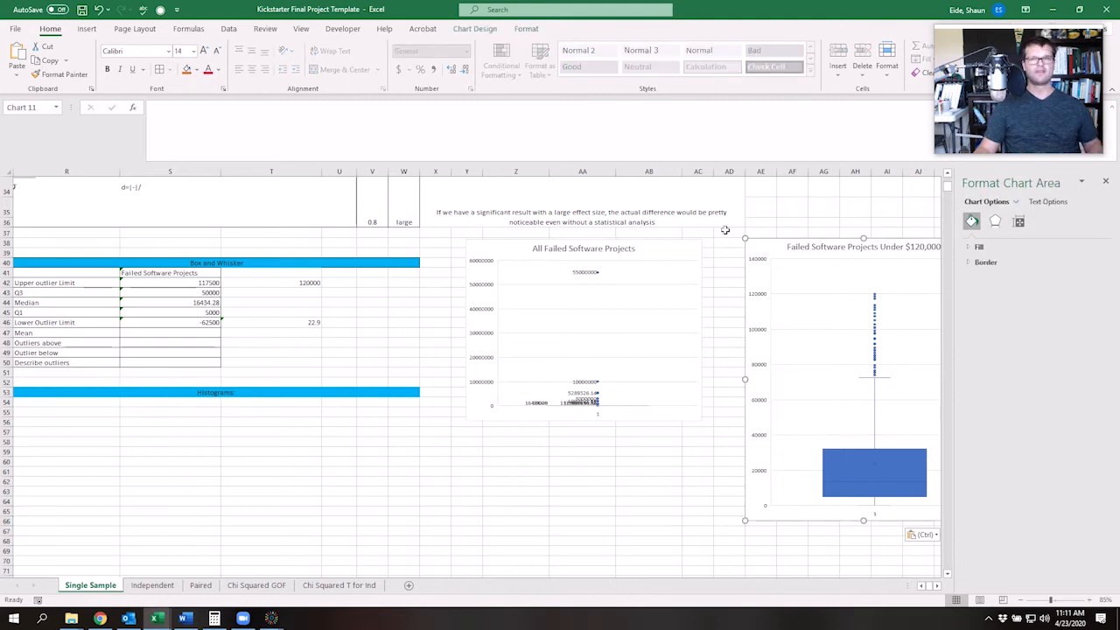
pyautogui.click(474, 28)
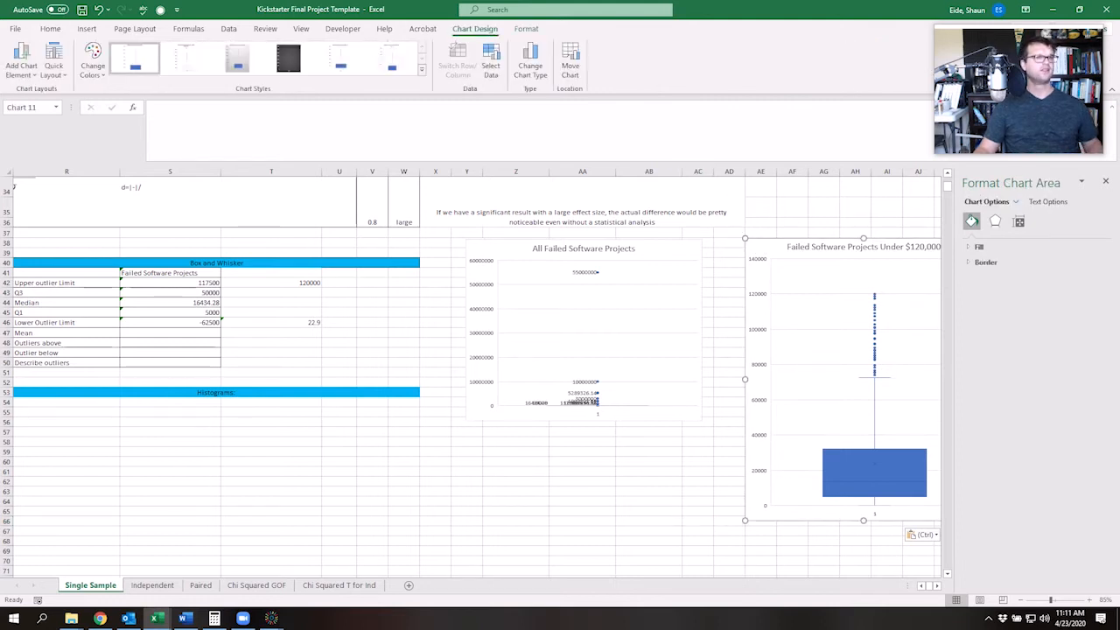
pyautogui.click(21, 65)
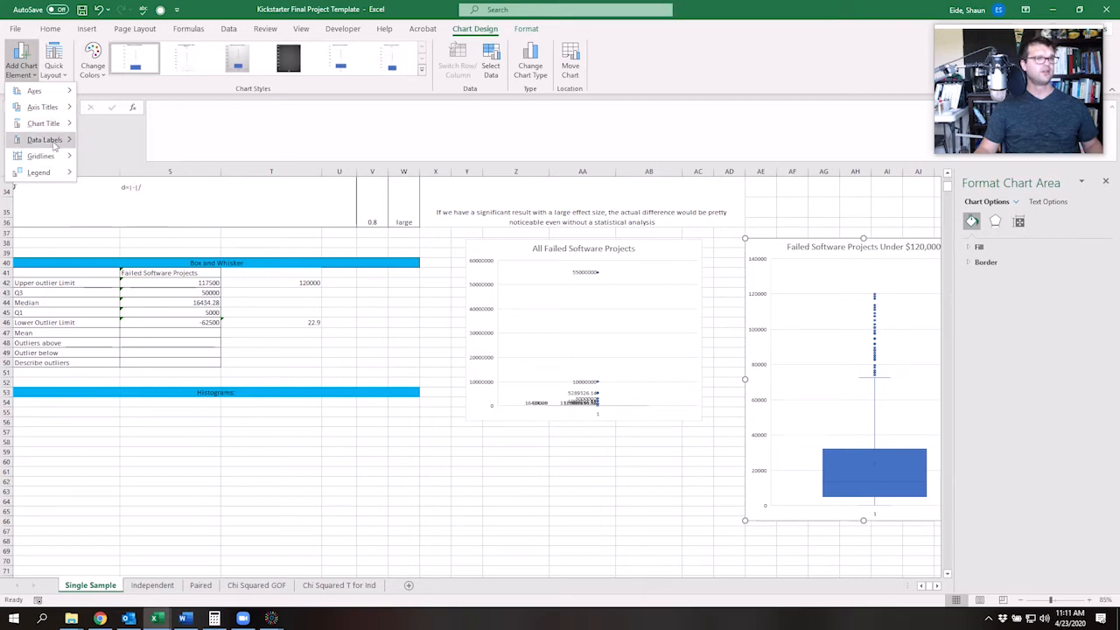
pyautogui.moveTo(43, 140)
pyautogui.click(123, 178)
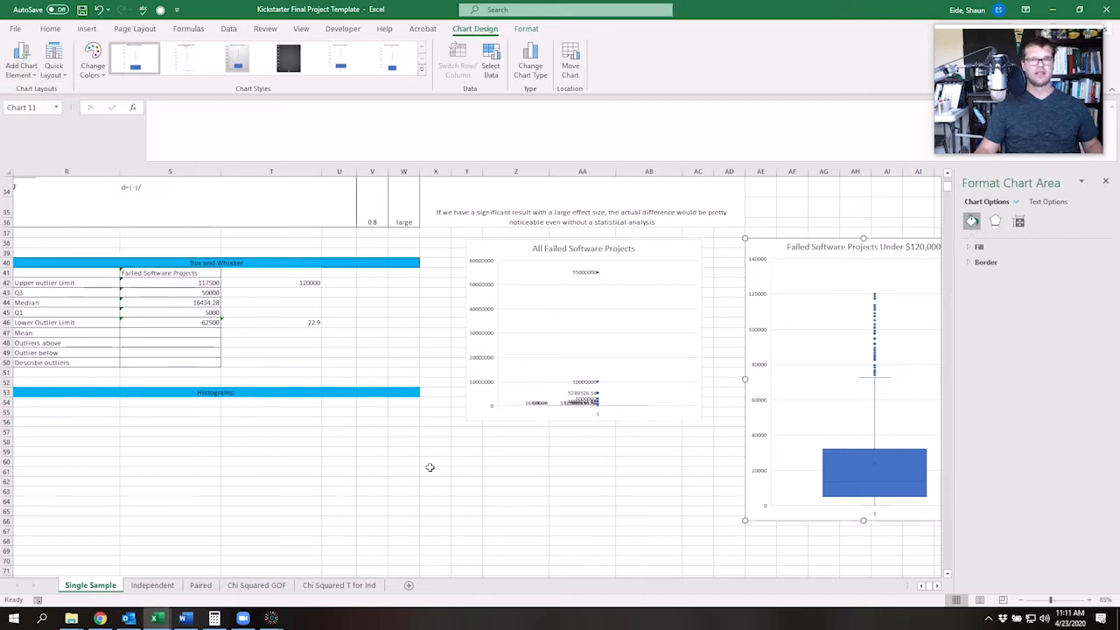
pyautogui.click(569, 539)
pyautogui.keyDown('ctrl'); pyautogui.scroll(2, 799, 501); pyautogui.keyUp('ctrl')
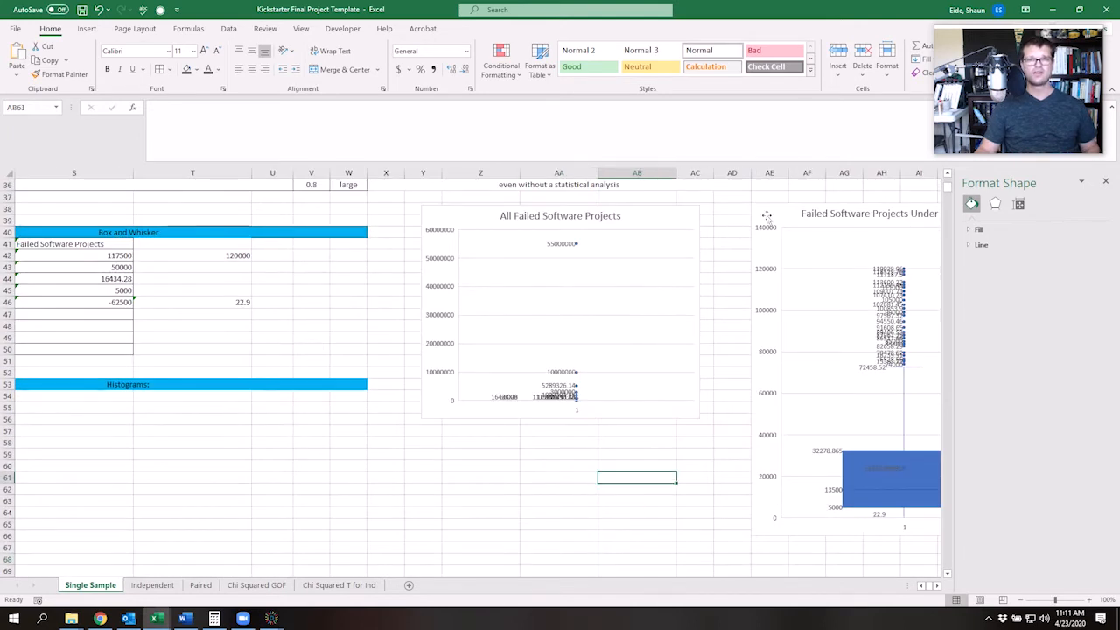
# - Enter 120000 in cell T41 as the heading of the second column in the Box and Whisker table
pyautogui.click(765, 216)
pyautogui.scroll(2, 277, 329)
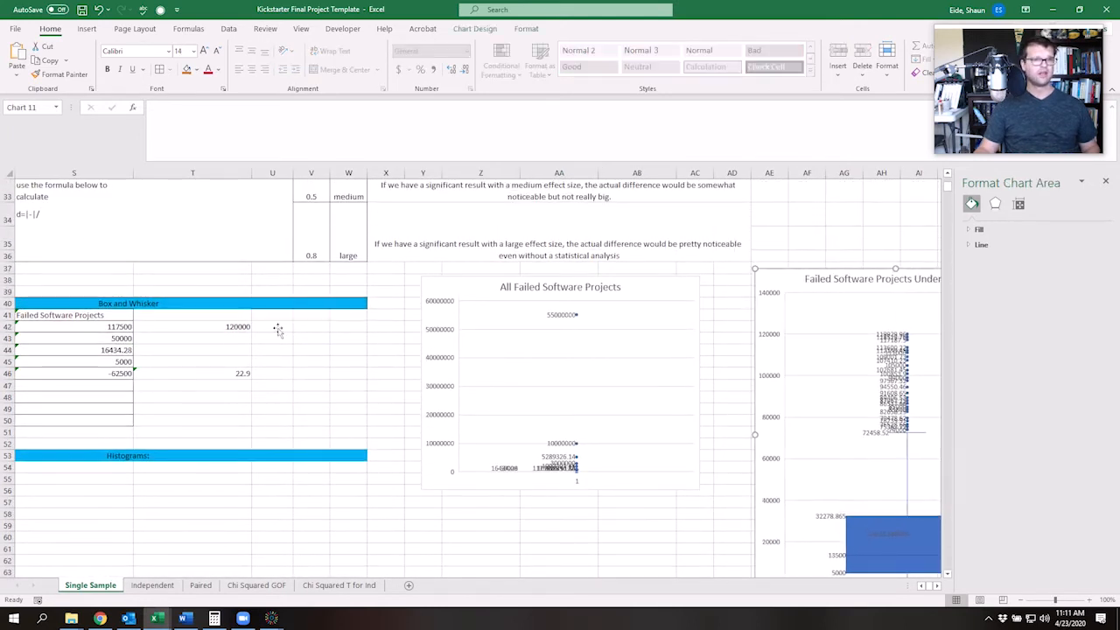
pyautogui.click(198, 326)
pyautogui.click(202, 317)
pyautogui.write('120000')
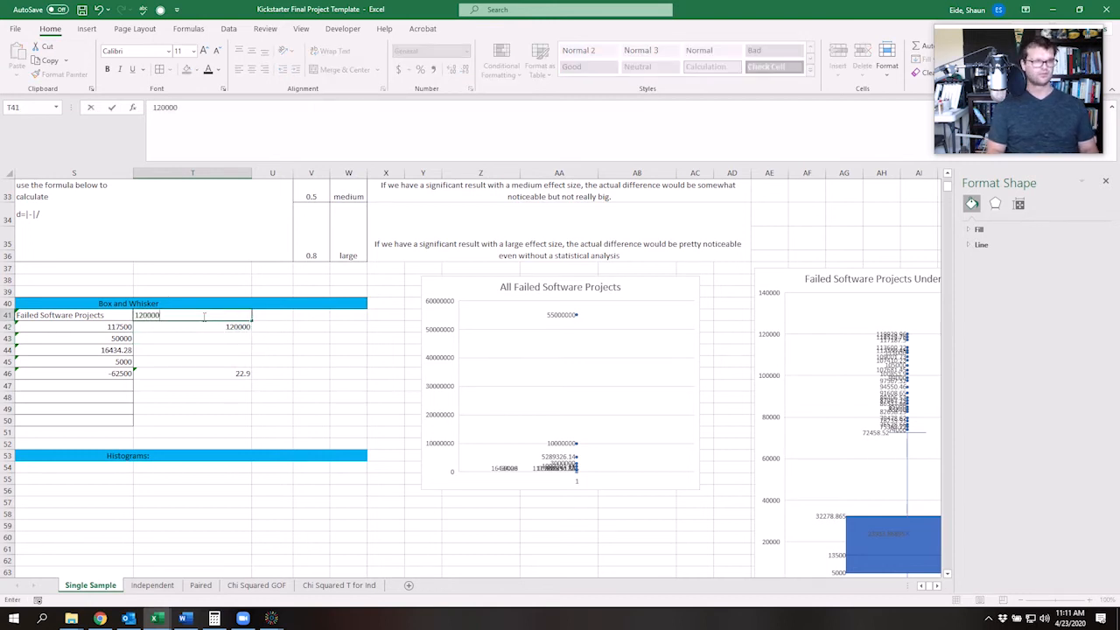
pyautogui.press('Return')
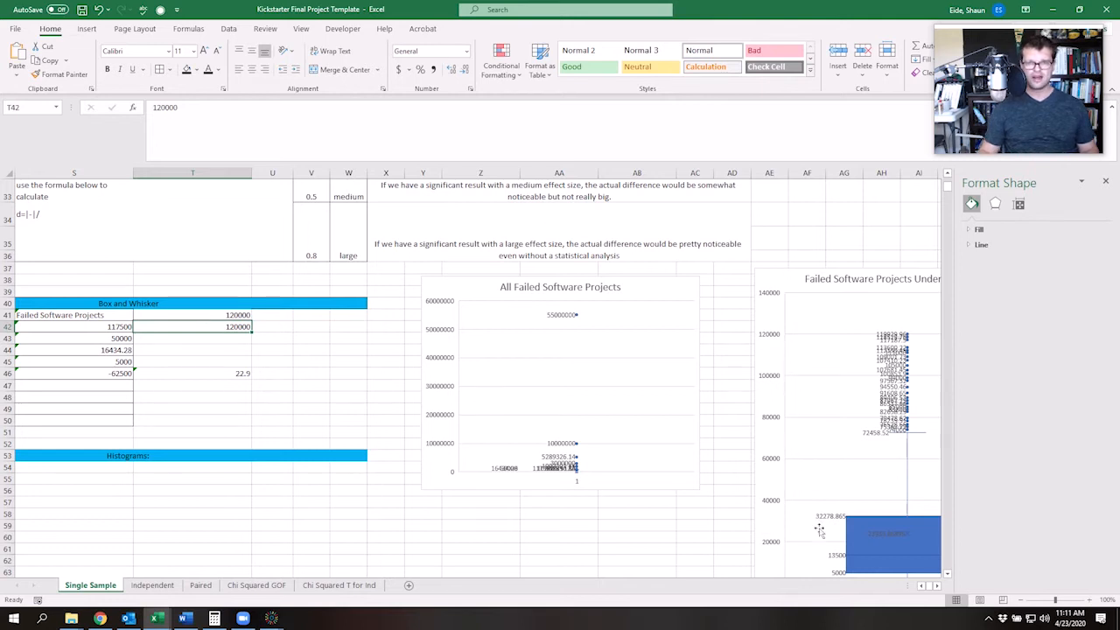
# - Enter 32278.87 in cell T42, in the Upper outlier Limit row
pyautogui.write('32278.8')
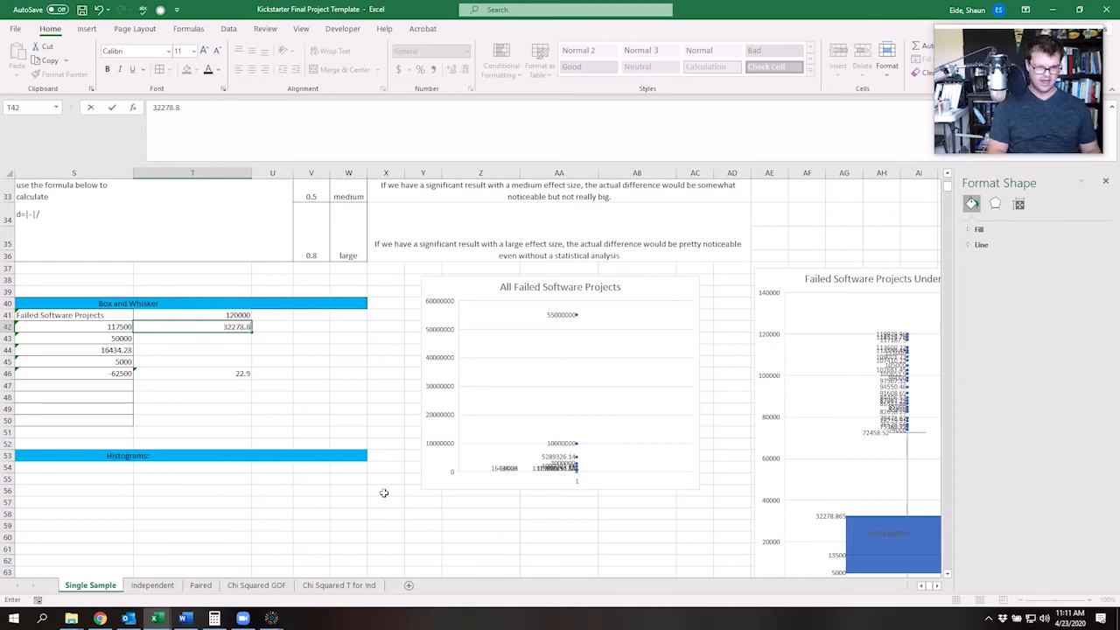
pyautogui.write('65')
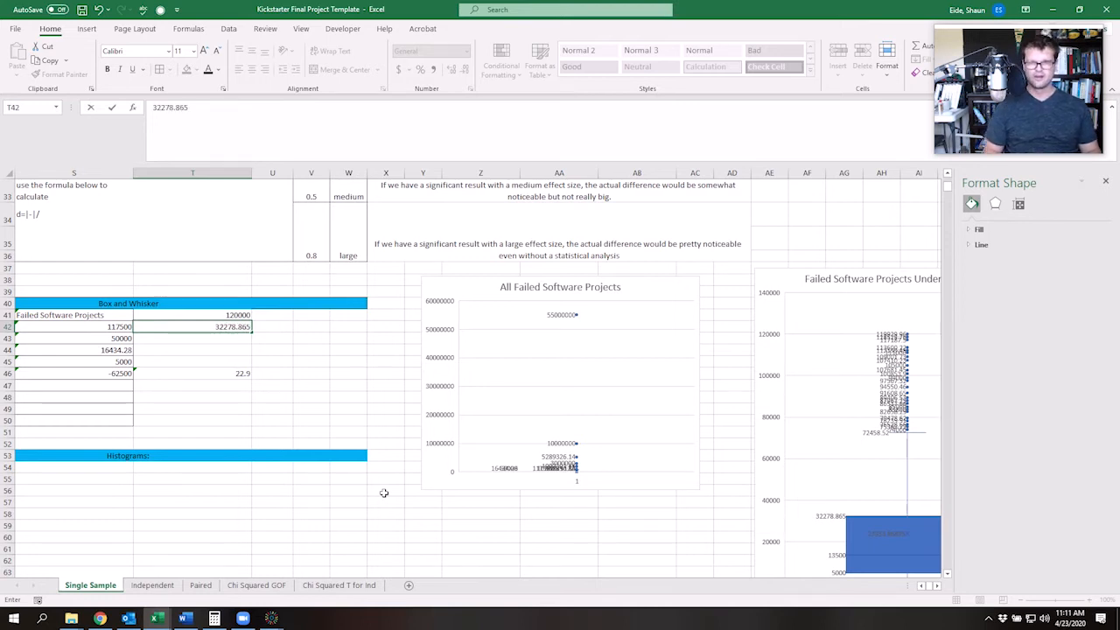
pyautogui.press('BackSpace')
pyautogui.press('BackSpace')
pyautogui.write('7')
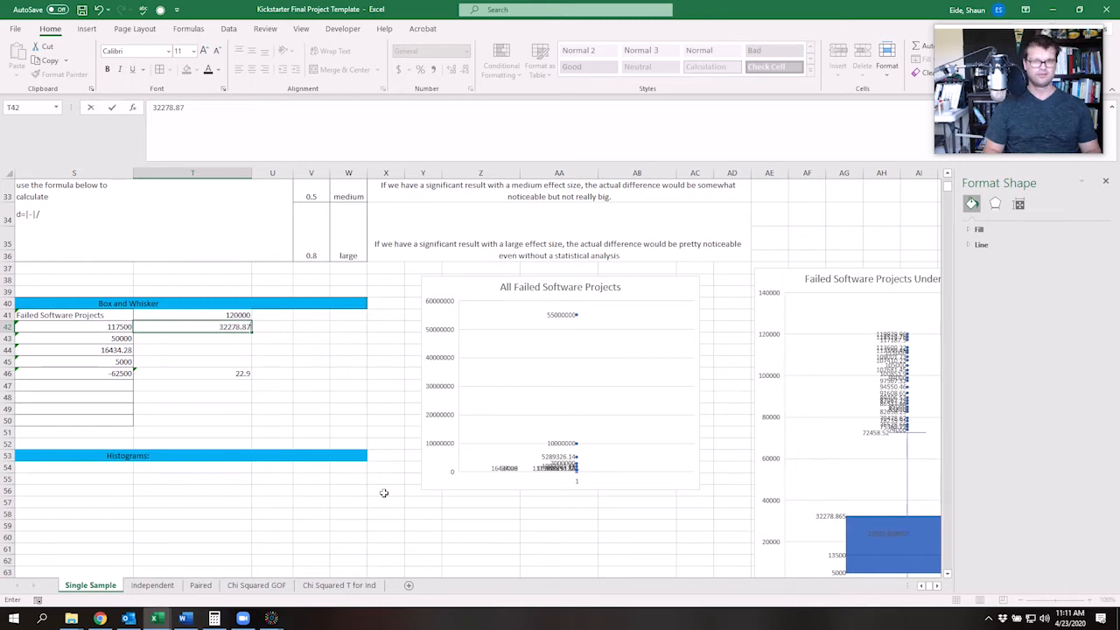
# - Read the mean label inside the under-$120,000 chart's box at 130% zoom and enter 23933 in cell T43
pyautogui.scroll(-1, 839, 518)
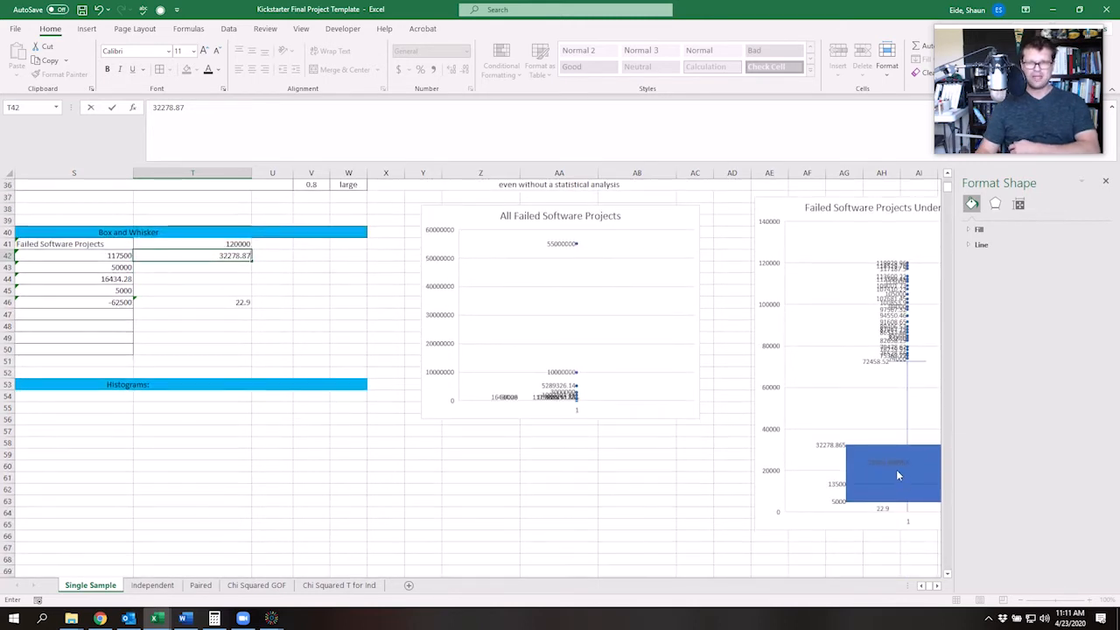
pyautogui.moveTo(895, 463)
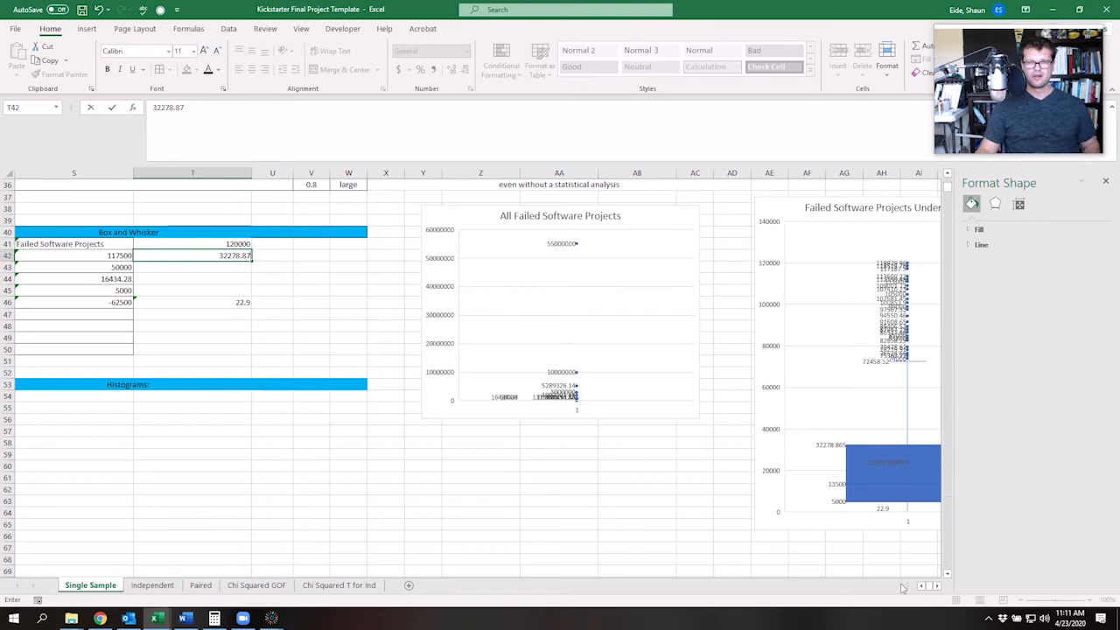
pyautogui.click(937, 585)
pyautogui.click(936, 585)
pyautogui.moveTo(681, 492)
pyautogui.click(632, 463)
pyautogui.click(632, 464)
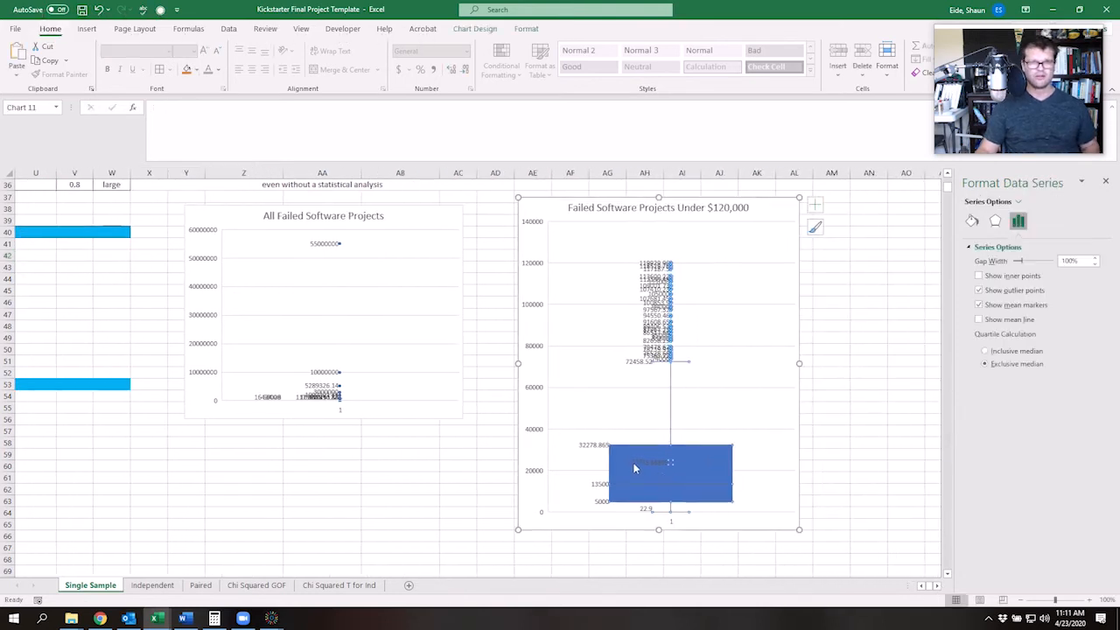
pyautogui.scroll(2, 629, 468)
pyautogui.scroll(1, 626, 470)
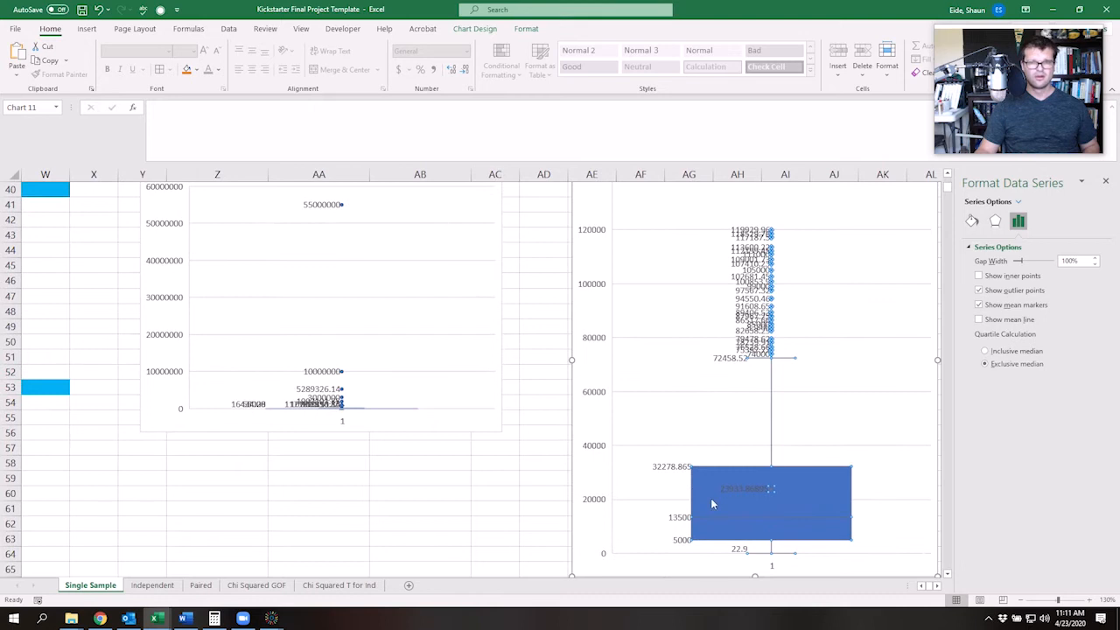
pyautogui.click(108, 292)
pyautogui.click(76, 234)
pyautogui.press('Left')
pyautogui.press('Left')
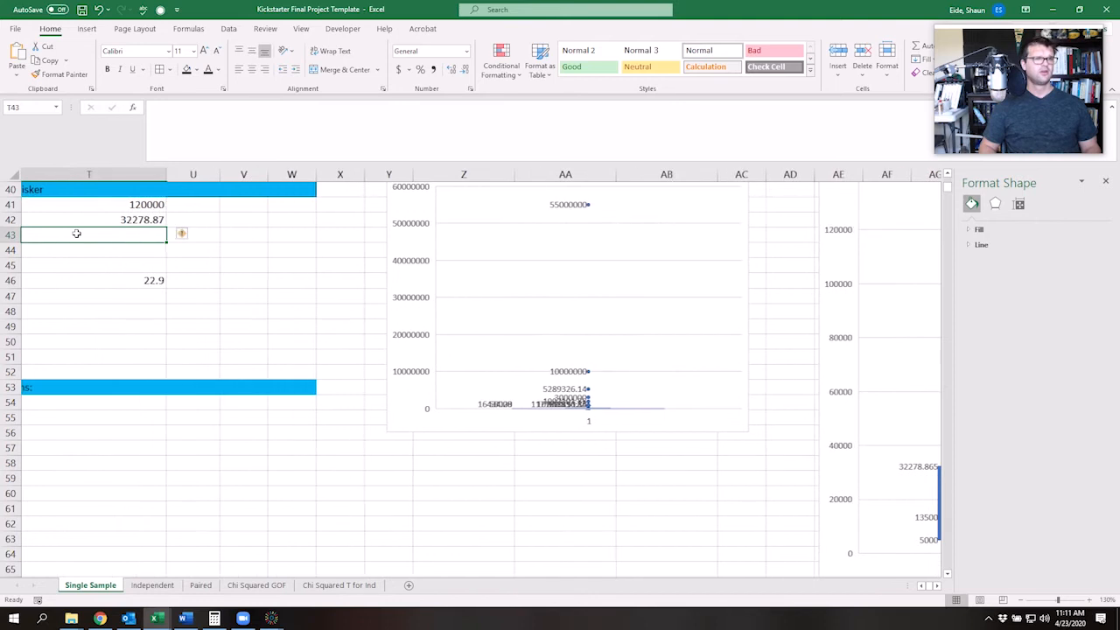
pyautogui.write('23933')
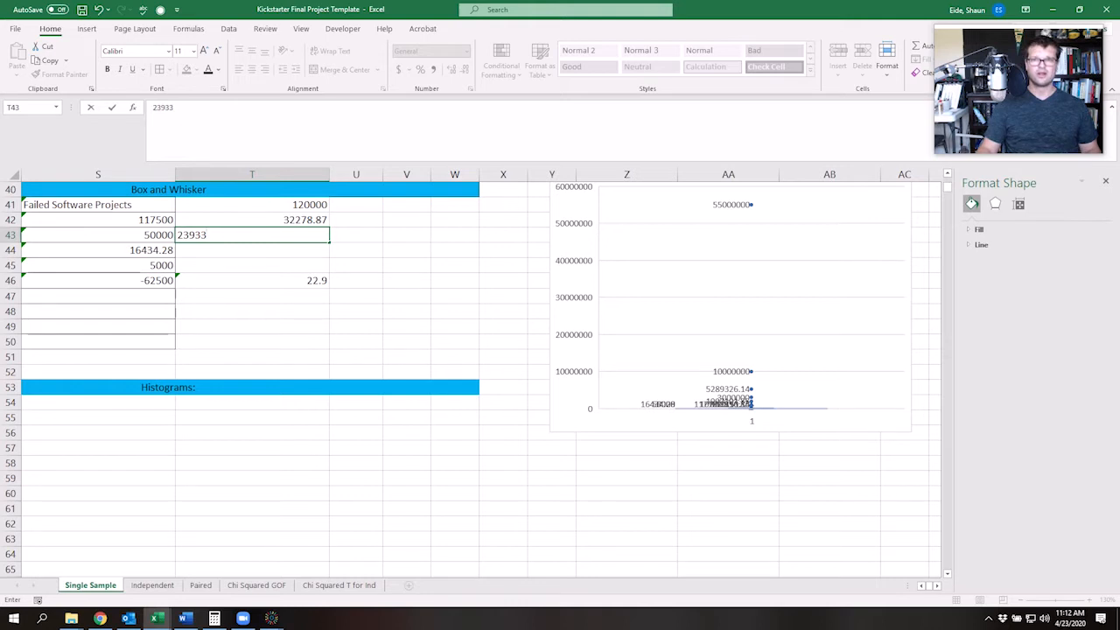
# - Close the Format Shape pane and bring the under-$120,000 chart's box labels into view beside the table
pyautogui.click(1106, 181)
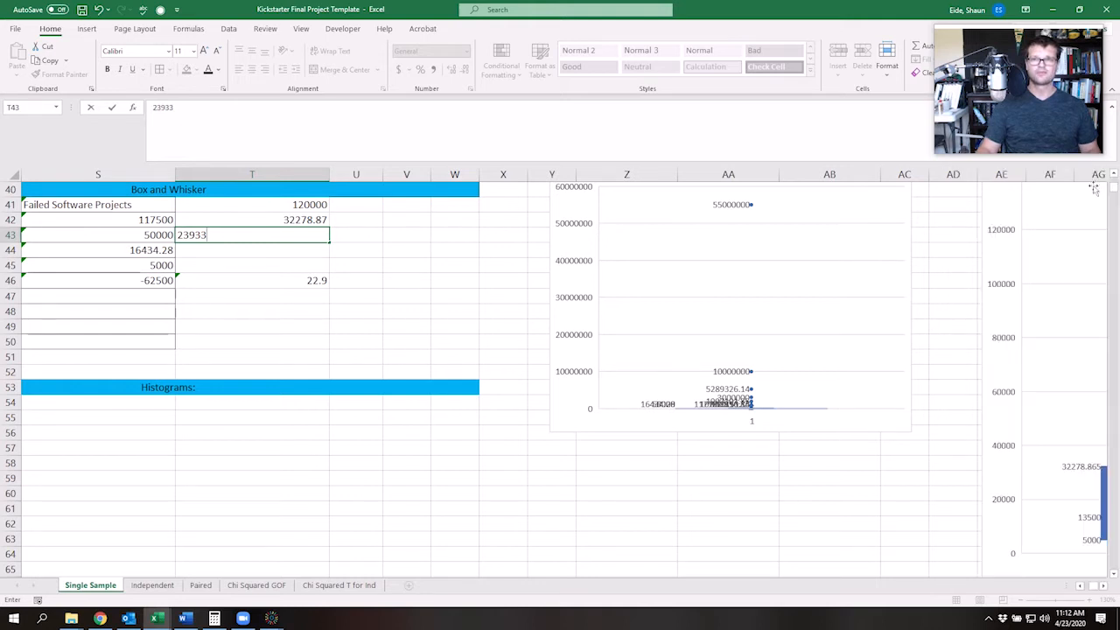
pyautogui.click(912, 444)
pyautogui.press('Right')
pyautogui.press('Right')
pyautogui.press('Right')
pyautogui.press('Right')
pyautogui.press('Right')
pyautogui.press('Right')
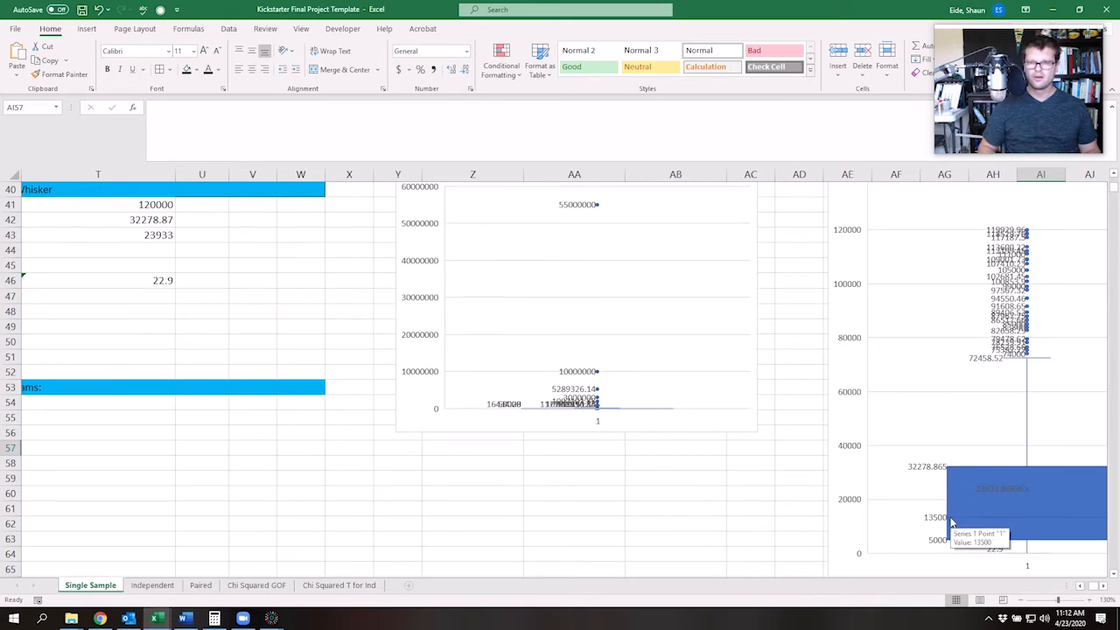
# - Extend the value in cell T43 to 23933.87
pyautogui.click(242, 252)
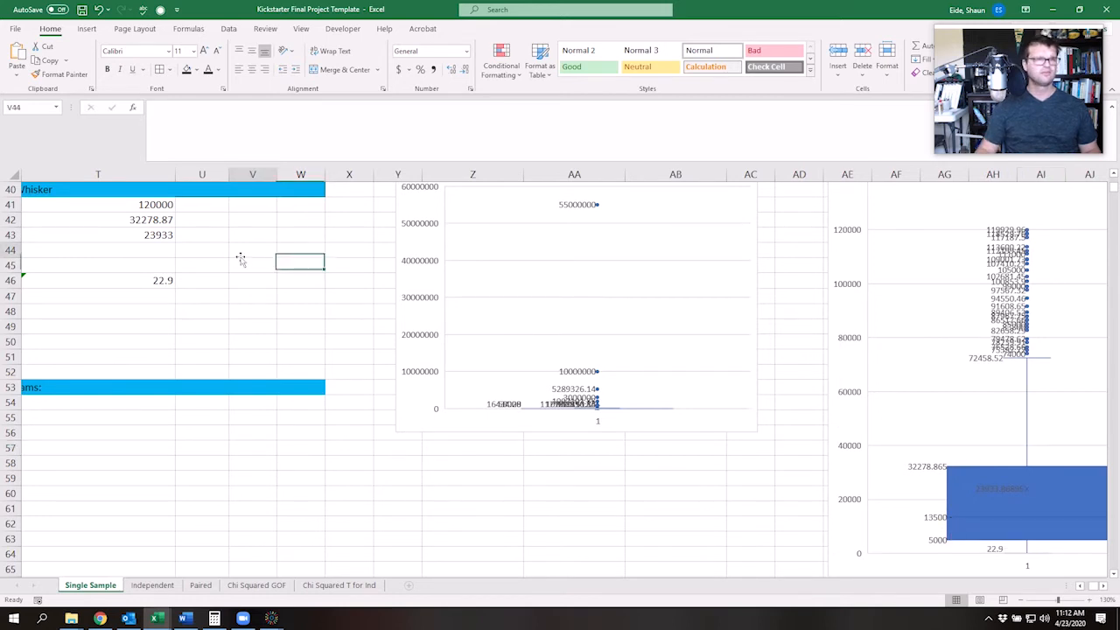
pyautogui.click(156, 223)
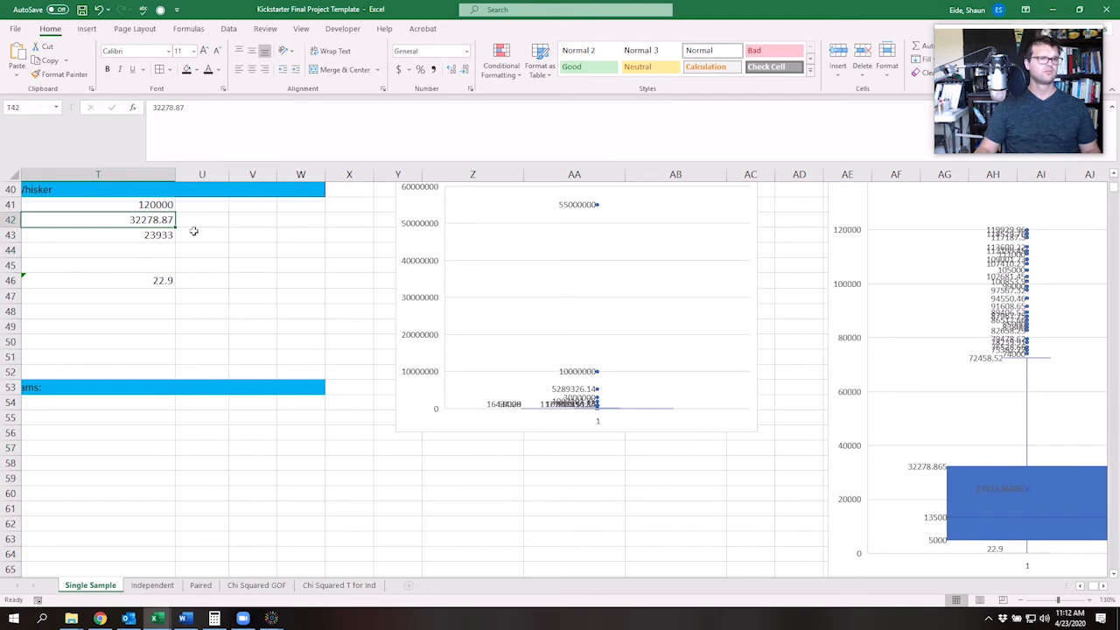
pyautogui.scroll(2, 191, 248)
pyautogui.click(201, 358)
pyautogui.press('Left')
pyautogui.press('Left')
pyautogui.press('Left')
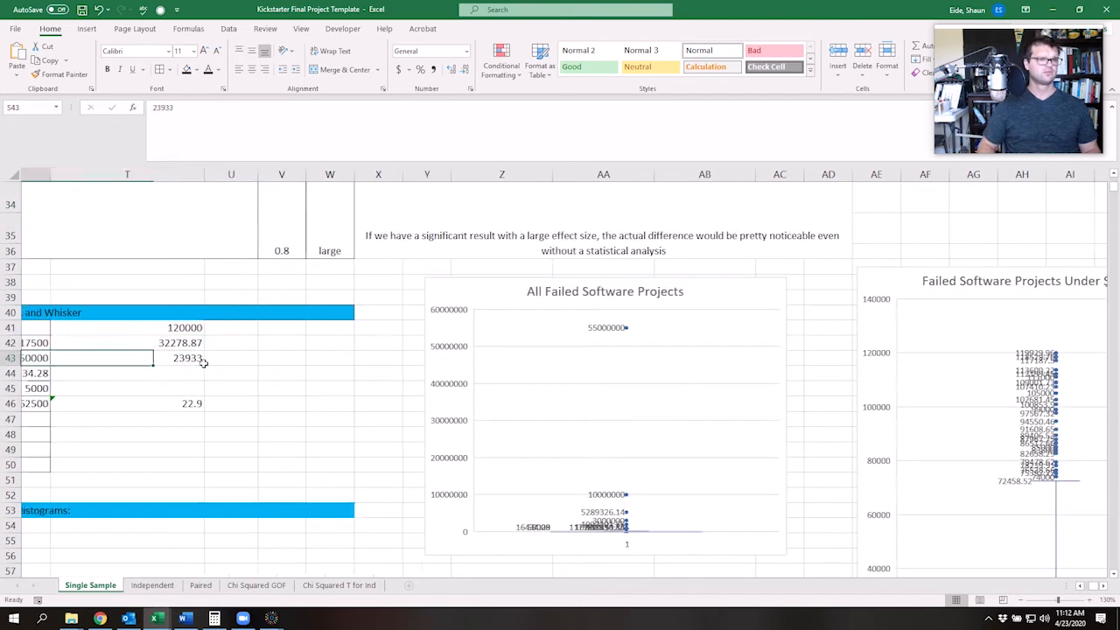
pyautogui.click(210, 357)
pyautogui.click(418, 358)
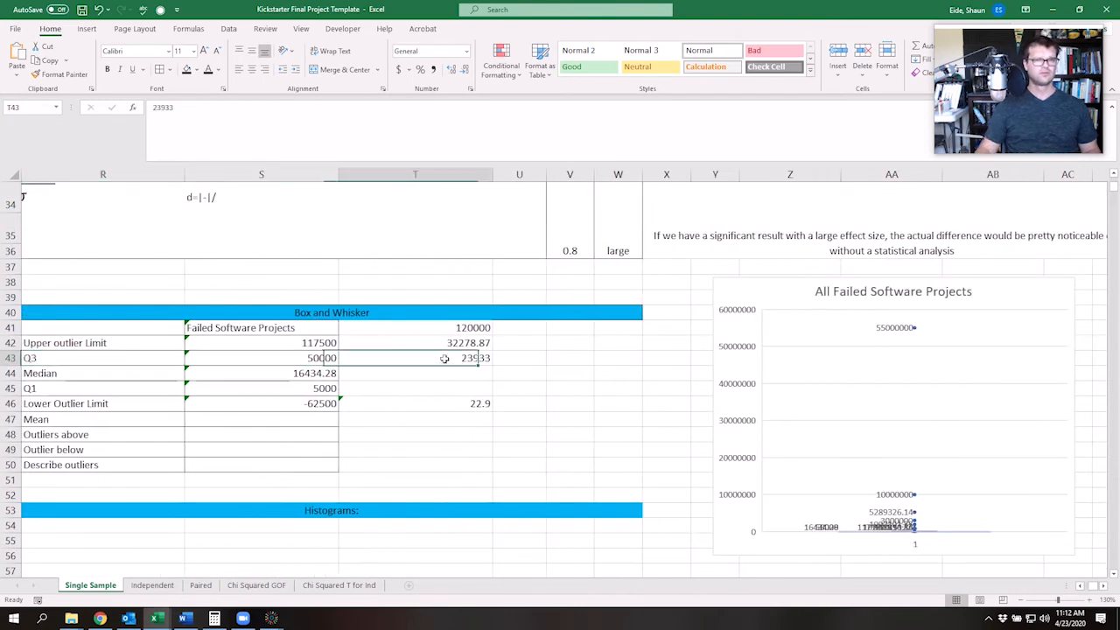
pyautogui.click(291, 202)
pyautogui.doubleClick(439, 358)
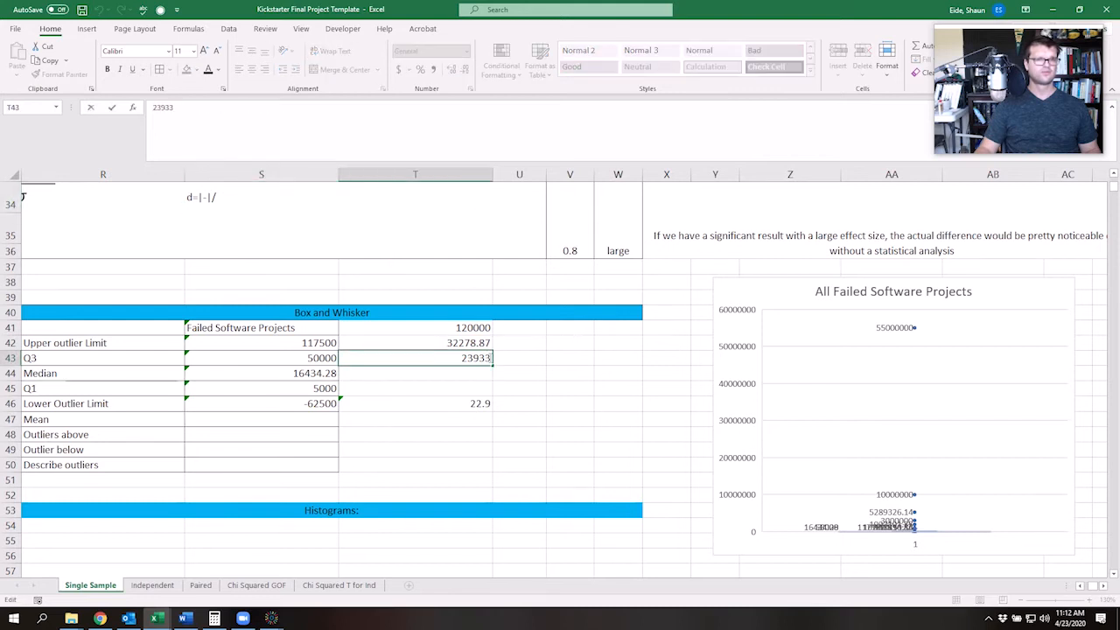
pyautogui.write('.87')
pyautogui.press('Return')
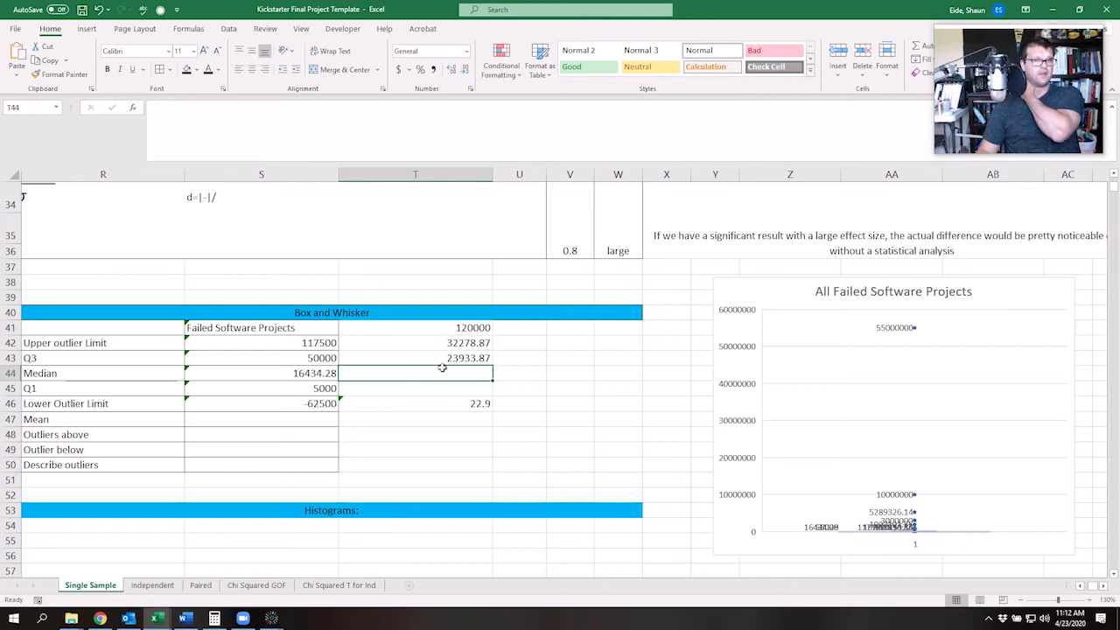
# - Enter 13500 as the Median in cell T44, taken from the under-$120,000 chart's label
pyautogui.moveTo(639, 449); pyautogui.dragTo(1005, 484)
pyautogui.scroll(-2, 884, 543)
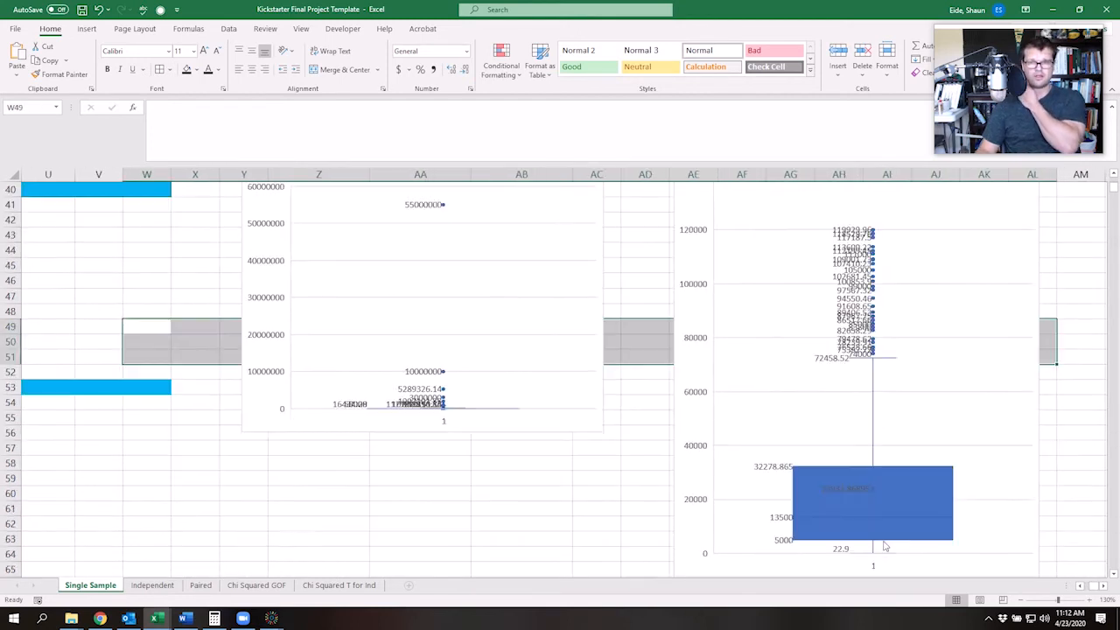
pyautogui.moveTo(554, 466); pyautogui.dragTo(342, 313)
pyautogui.click(444, 260)
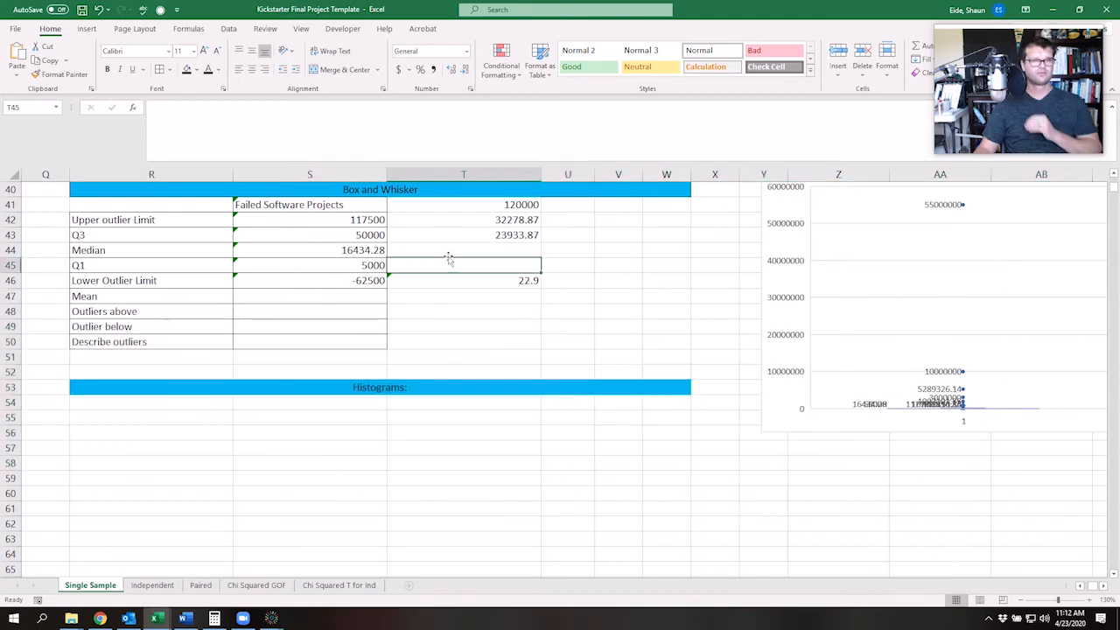
pyautogui.click(457, 249)
pyautogui.write('13500')
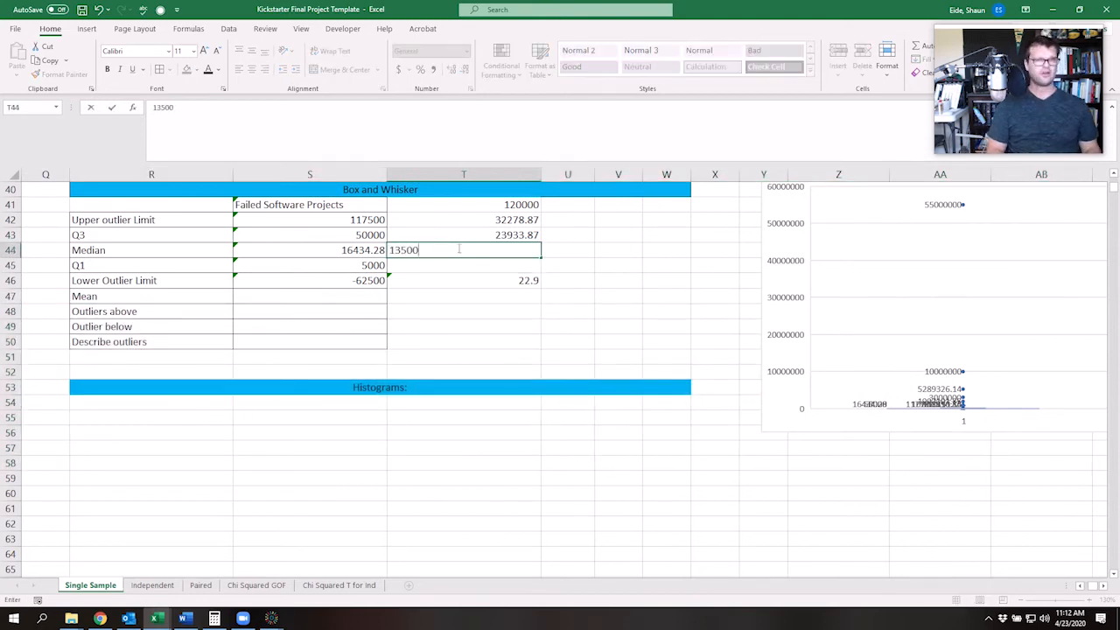
pyautogui.press('Return')
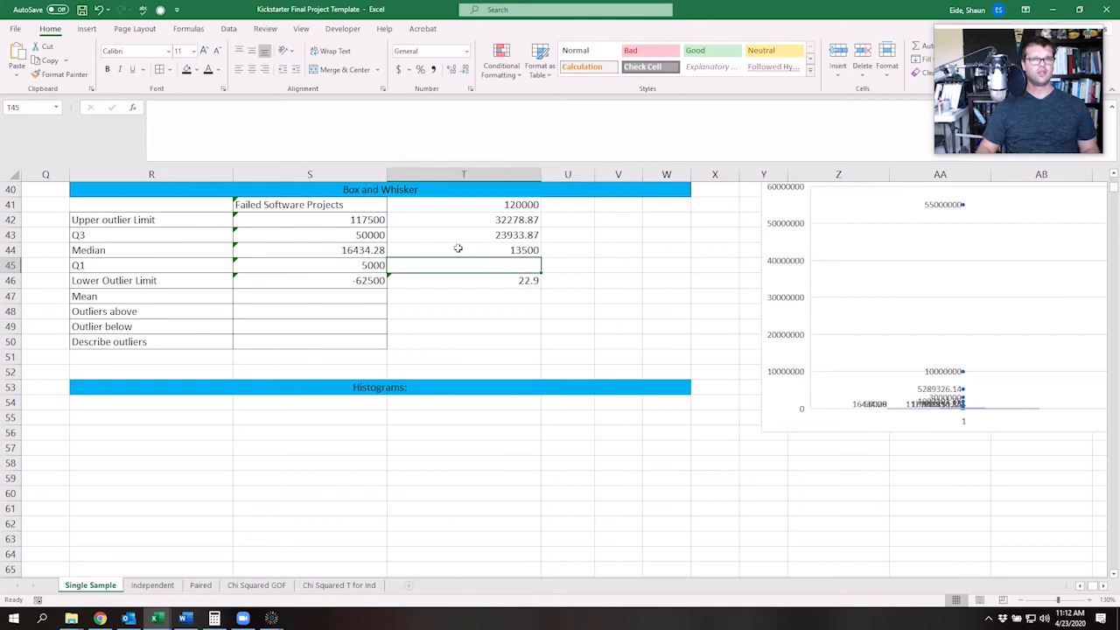
# - Enter 5000 as Q1 in cell T45, taken from the under-$120,000 chart's label
pyautogui.moveTo(921, 487); pyautogui.dragTo(805, 494)
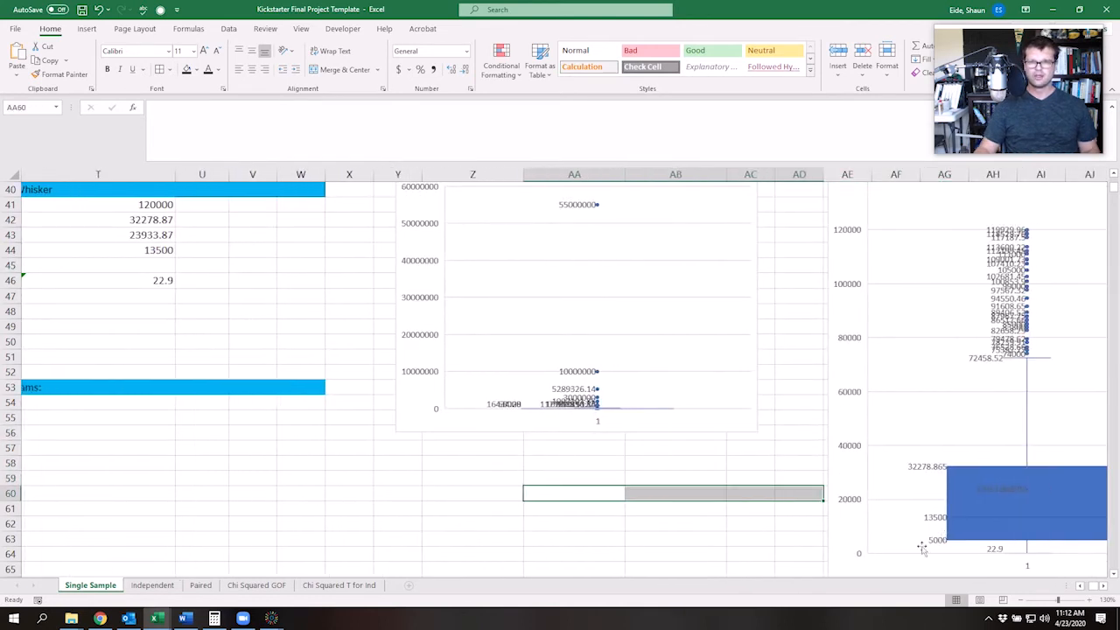
pyautogui.moveTo(226, 312); pyautogui.dragTo(253, 312)
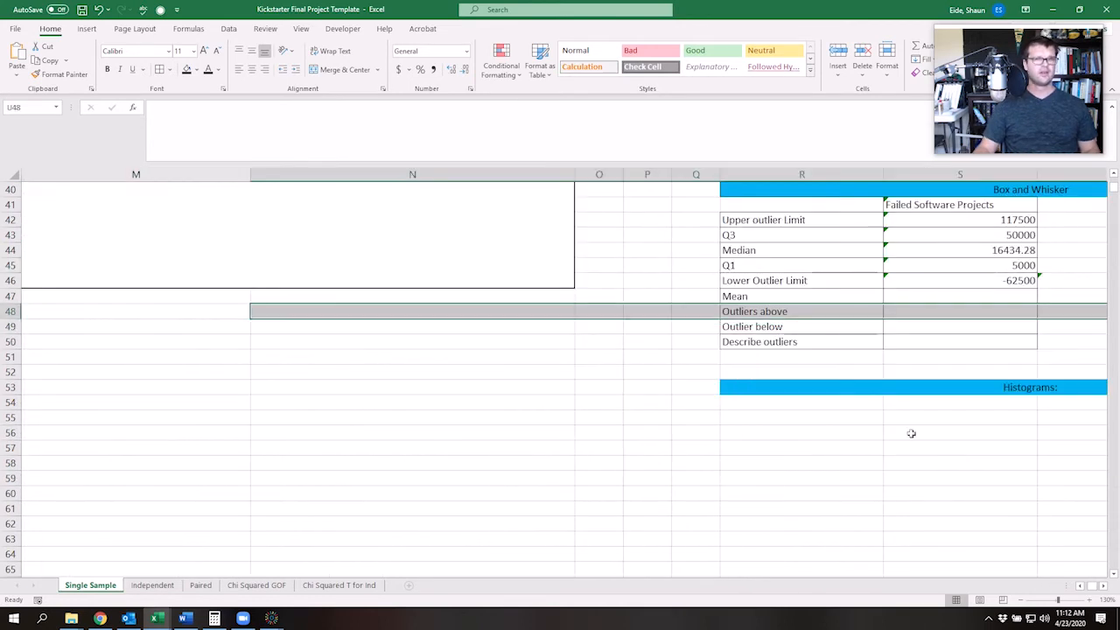
pyautogui.click(1066, 267)
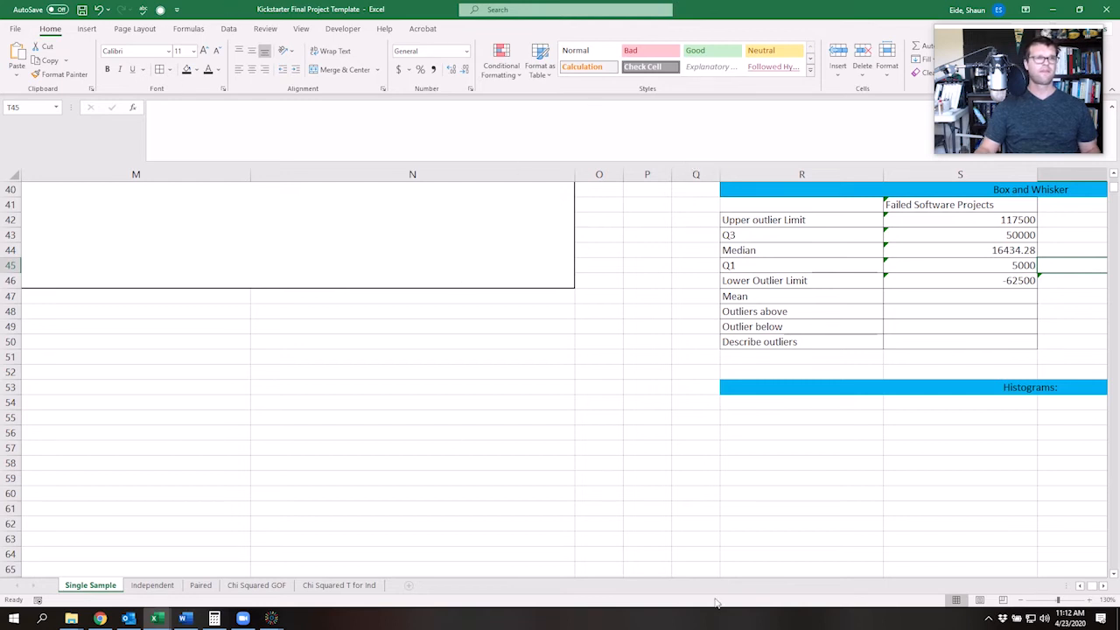
pyautogui.click(871, 432)
pyautogui.click(1038, 402)
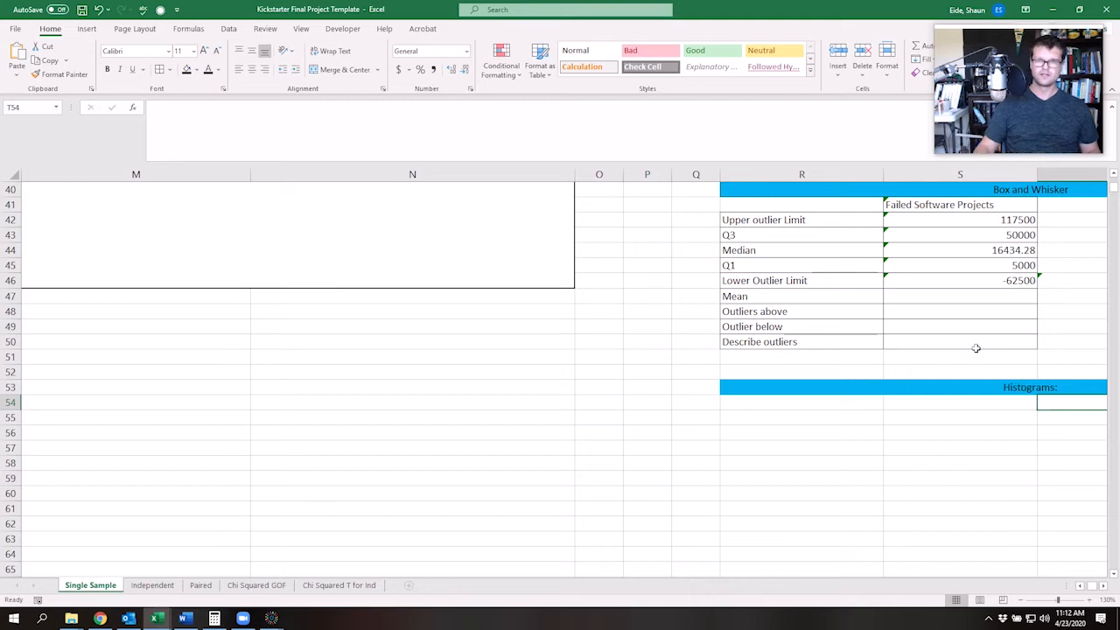
pyautogui.hscroll(3, 1104, 592)
pyautogui.click(538, 265)
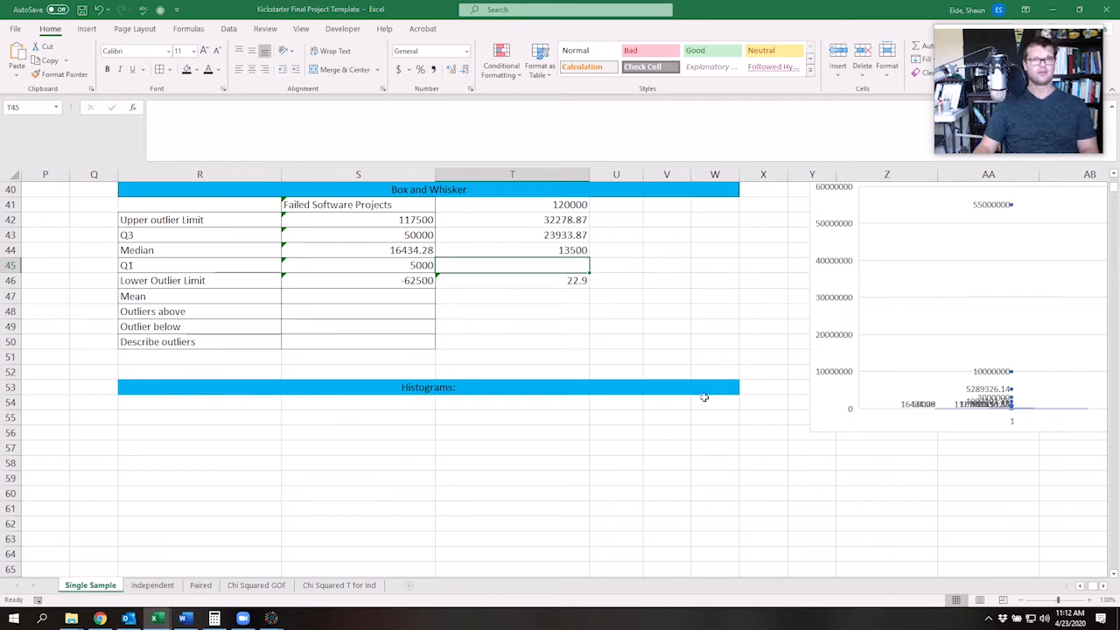
pyautogui.click(565, 269)
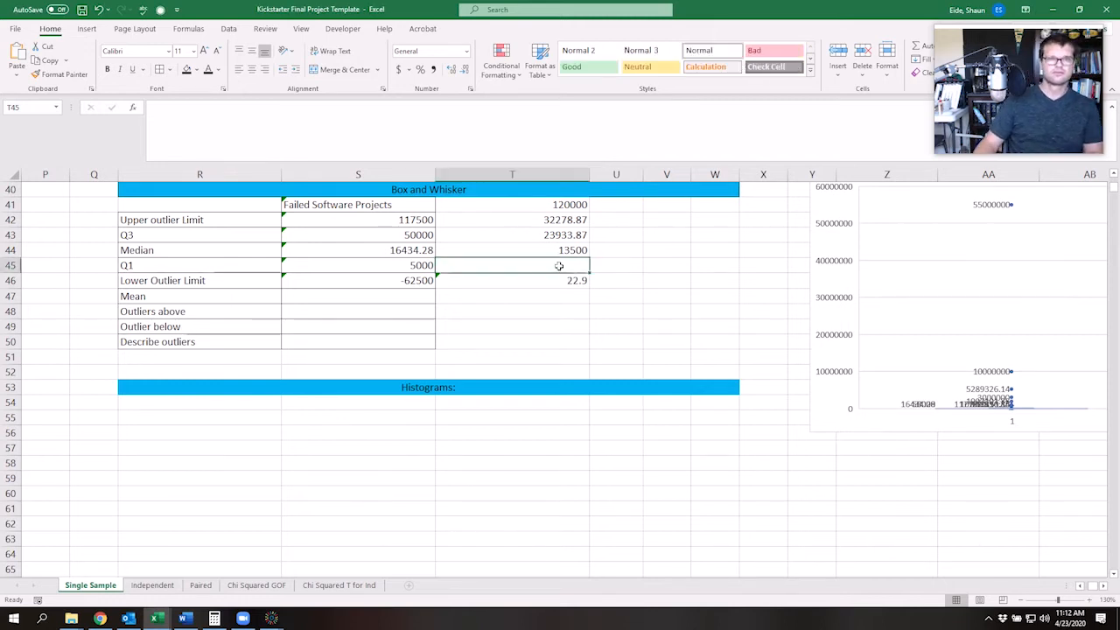
pyautogui.write('5000')
pyautogui.click(568, 296)
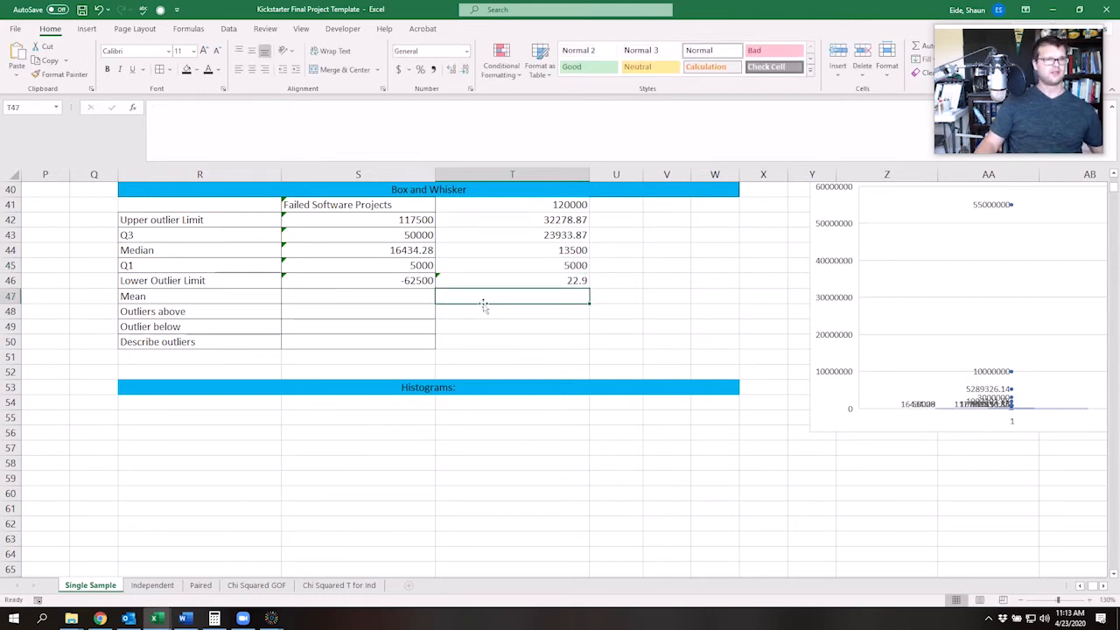
# - Check the values entered in column T against the labels on the under-$120,000 box and whisker chart
pyautogui.click(546, 248)
pyautogui.click(525, 225)
pyautogui.click(520, 235)
pyautogui.click(842, 487)
pyautogui.press('Right')
pyautogui.press('Right')
pyautogui.press('Right')
pyautogui.press('Right')
pyautogui.press('Right')
pyautogui.press('Right')
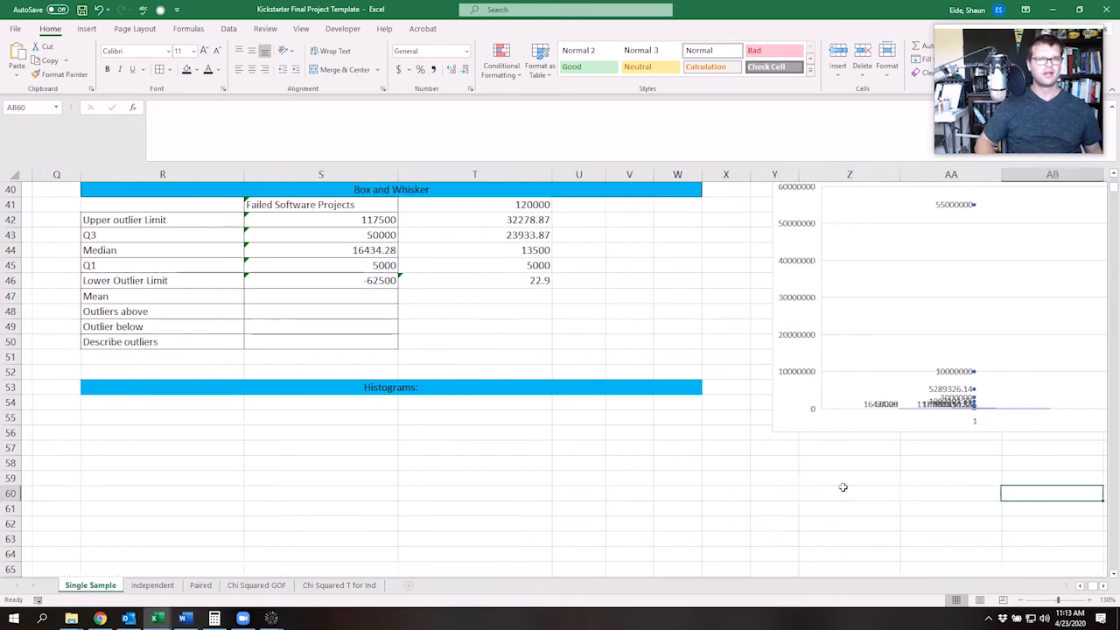
pyautogui.press('Right')
pyautogui.press('Right')
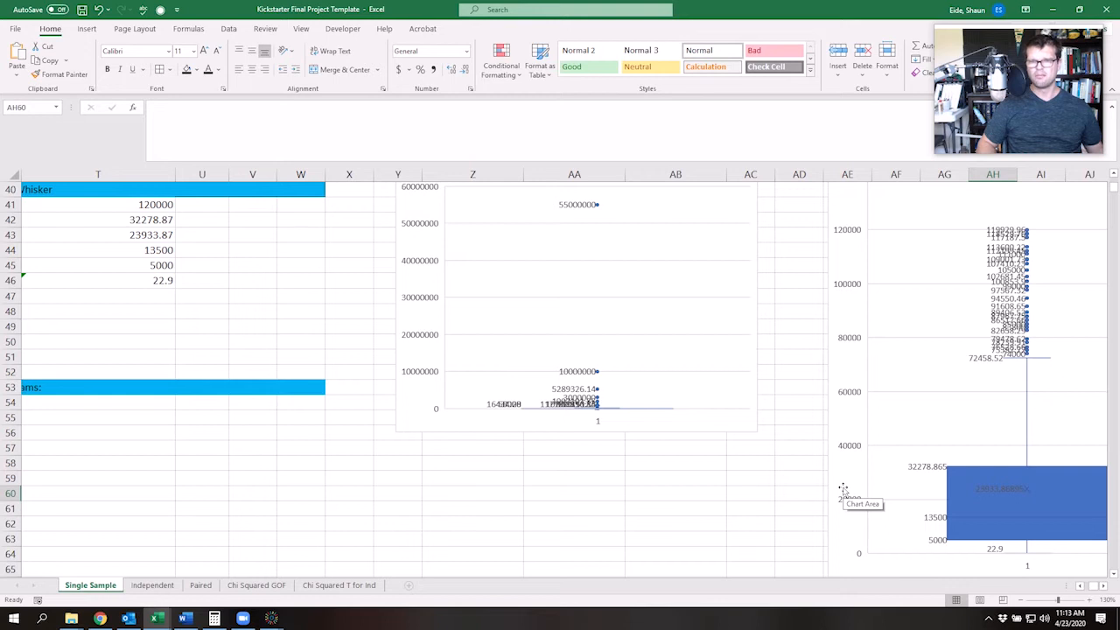
pyautogui.press('Left')
pyautogui.press('Left')
pyautogui.press('Left')
pyautogui.press('Left')
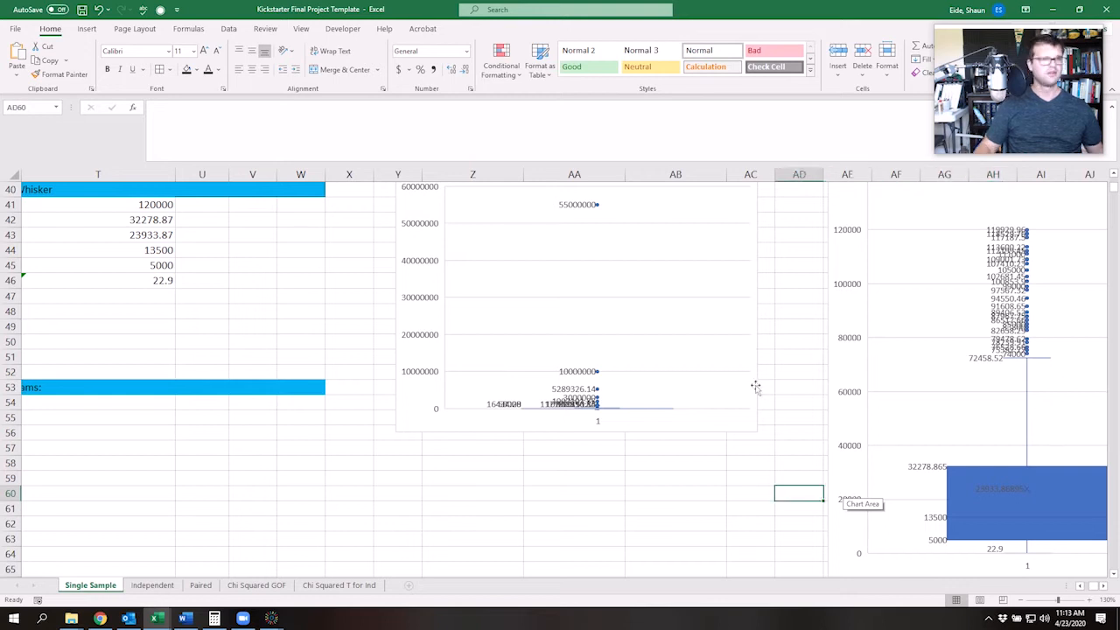
# - Copy the 23933.87 value from the Q3 row into the Mean row, cell T47
pyautogui.click(171, 280)
pyautogui.click(130, 236)
pyautogui.hotkey('ctrl', 'c')
pyautogui.click(132, 244)
pyautogui.press('Down')
pyautogui.press('Down')
pyautogui.press('Down')
pyautogui.hotkey('ctrl', 'v')
pyautogui.hscroll(-4, 132, 242)
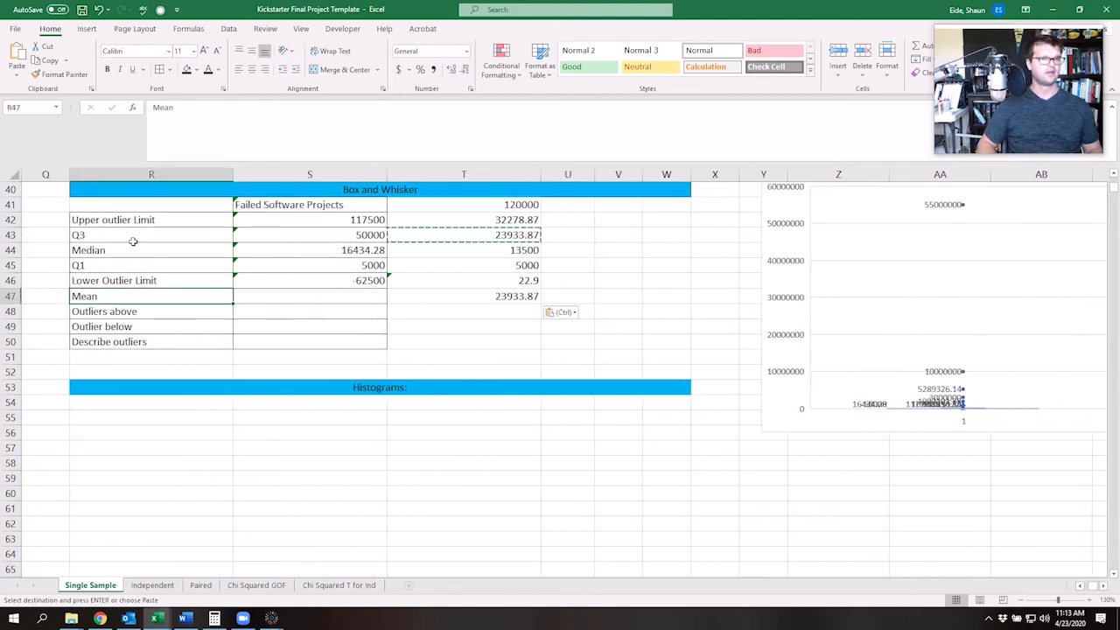
# - Clear the Q3 value in cell T43 of the 120000 column
pyautogui.press('Up')
pyautogui.press('Up')
pyautogui.press('Up')
pyautogui.press('Up')
pyautogui.press('Delete')
pyautogui.press('Up')
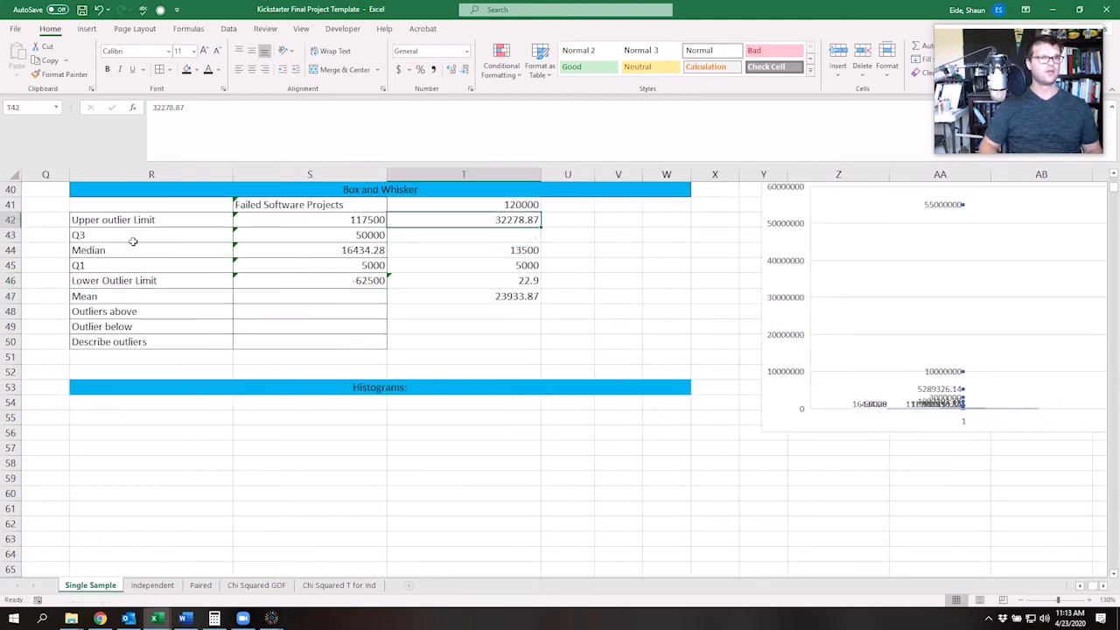
# - Move the chart with the 60000000 axis away from the Box and Whisker table, clear of the under-$120,000 chart
pyautogui.press('Right')
pyautogui.press('Right')
pyautogui.press('Right')
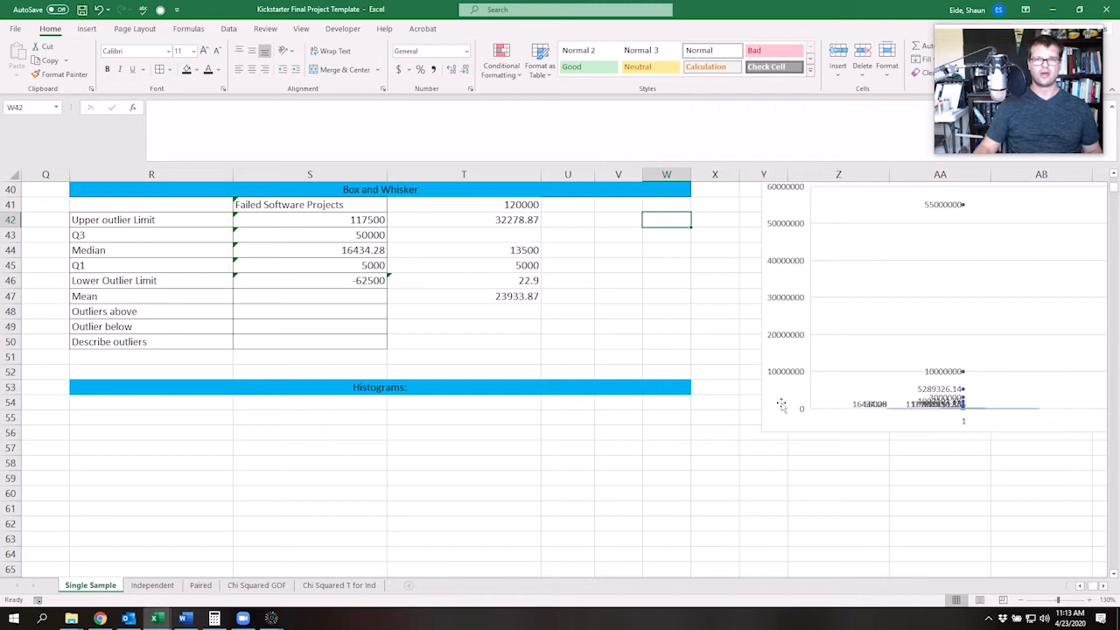
pyautogui.click(784, 502)
pyautogui.moveTo(784, 502); pyautogui.dragTo(1099, 435)
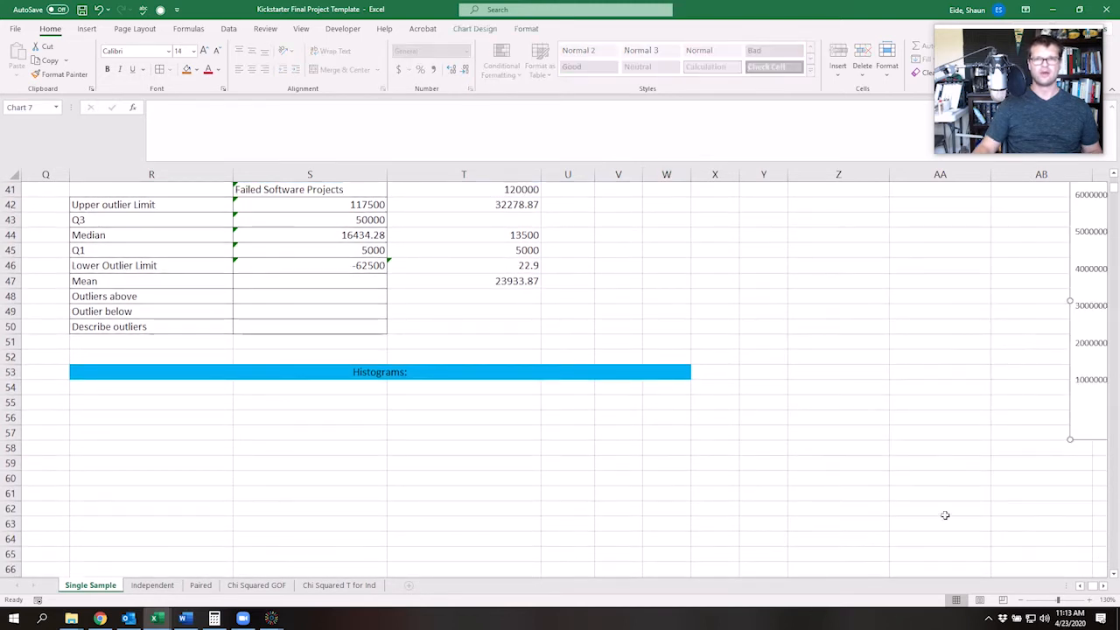
pyautogui.click(1104, 585)
pyautogui.click(1104, 585)
pyautogui.click(1104, 585)
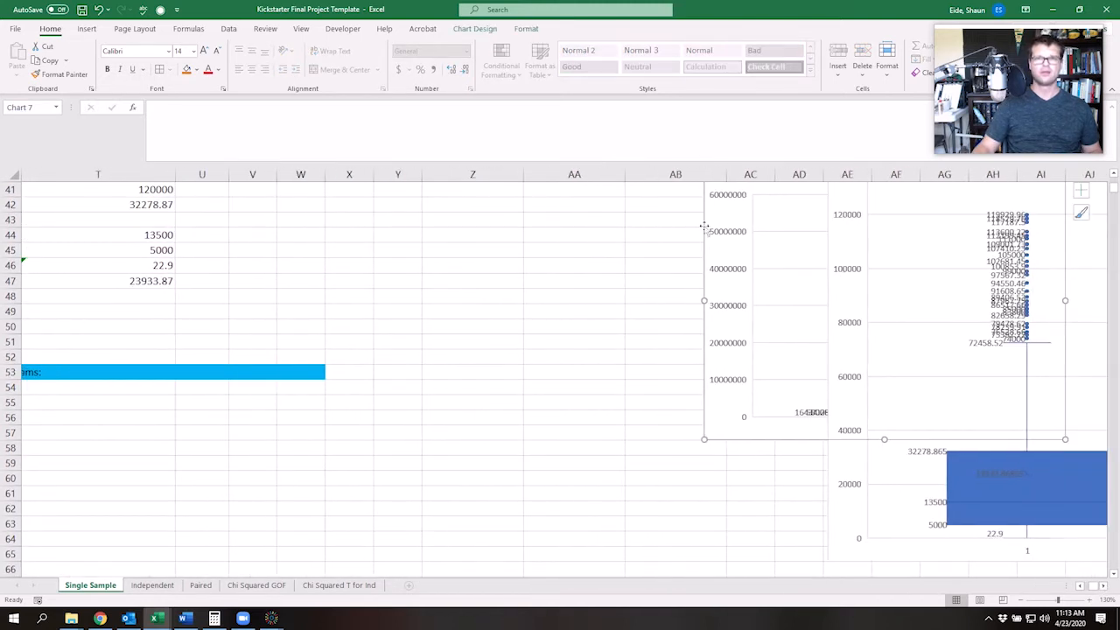
pyautogui.moveTo(714, 221); pyautogui.dragTo(848, 383)
# - Move the under-$120,000 box and whisker chart directly beside the Box and Whisker table, starting around column V
pyautogui.moveTo(830, 204); pyautogui.dragTo(206, 231)
pyautogui.click(120, 366)
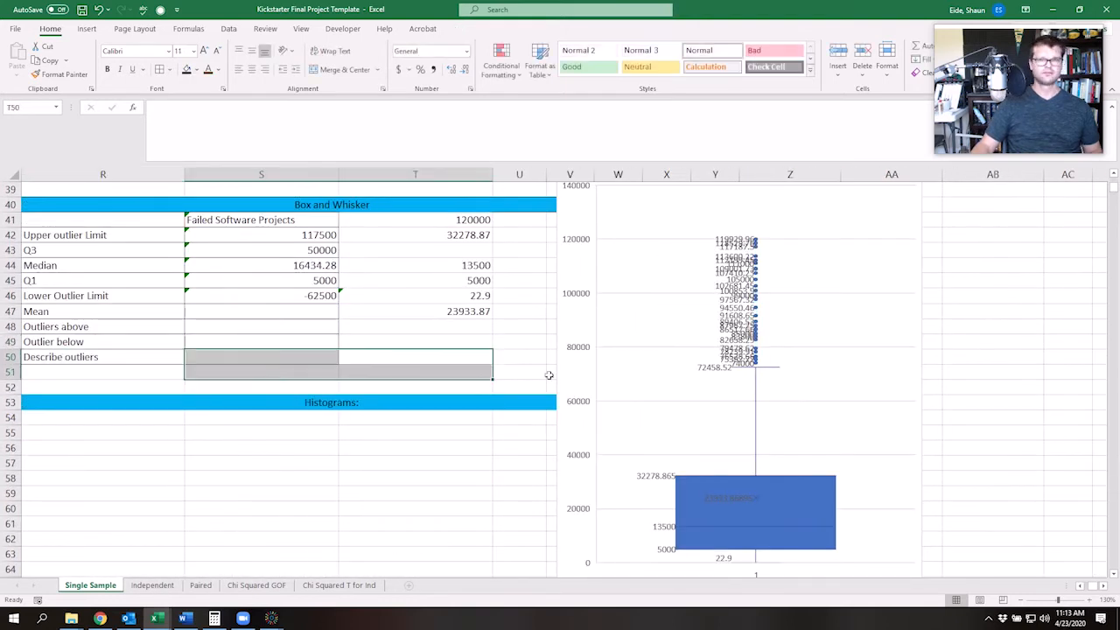
pyautogui.scroll(1, 417, 335)
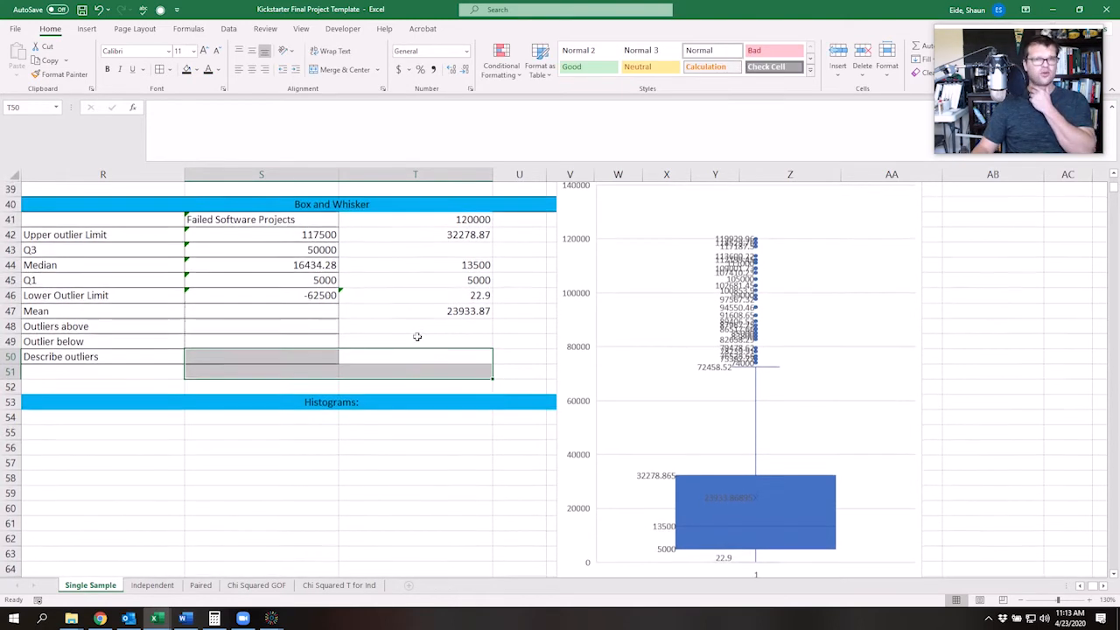
# - Copy the 32278.87 value from the Upper outlier Limit row into the Q3 row, cell T43
pyautogui.click(432, 236)
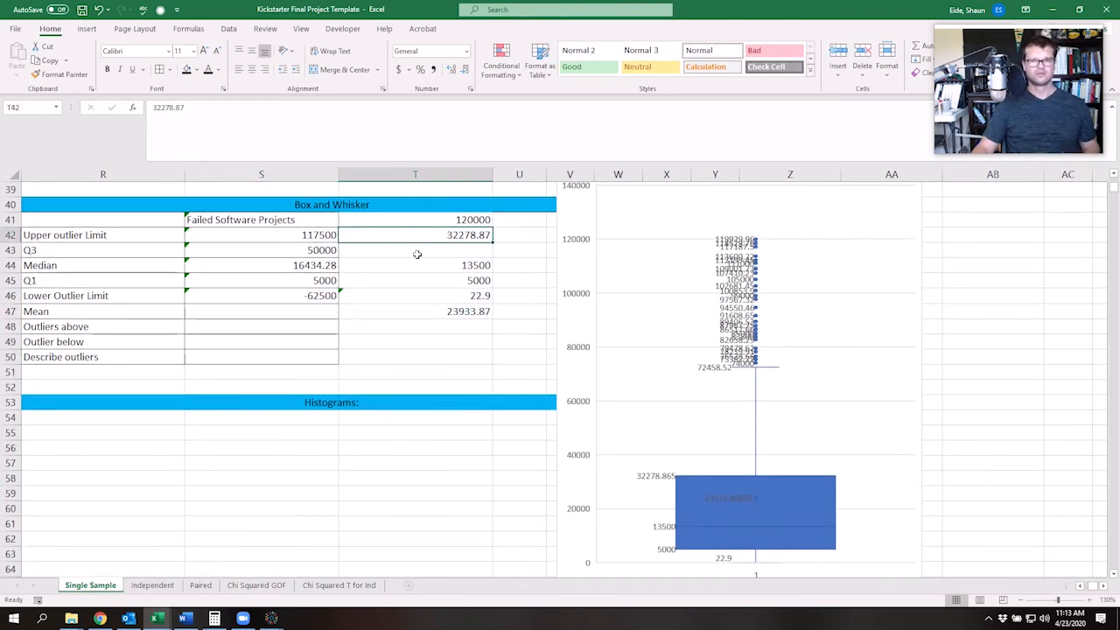
pyautogui.hotkey('ctrl', 'c')
pyautogui.click(417, 254)
pyautogui.hotkey('ctrl', 'v')
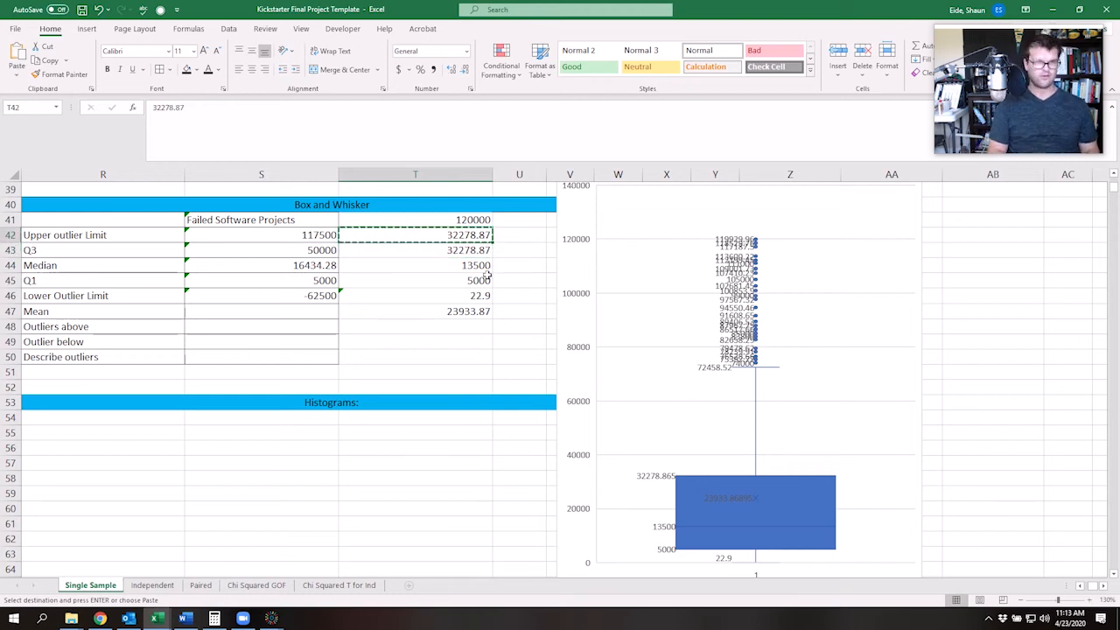
# - Set the Upper outlier Limit in cell T42 to 72458.52, taken from the under-$120,000 chart's upper whisker label
pyautogui.write('72458')
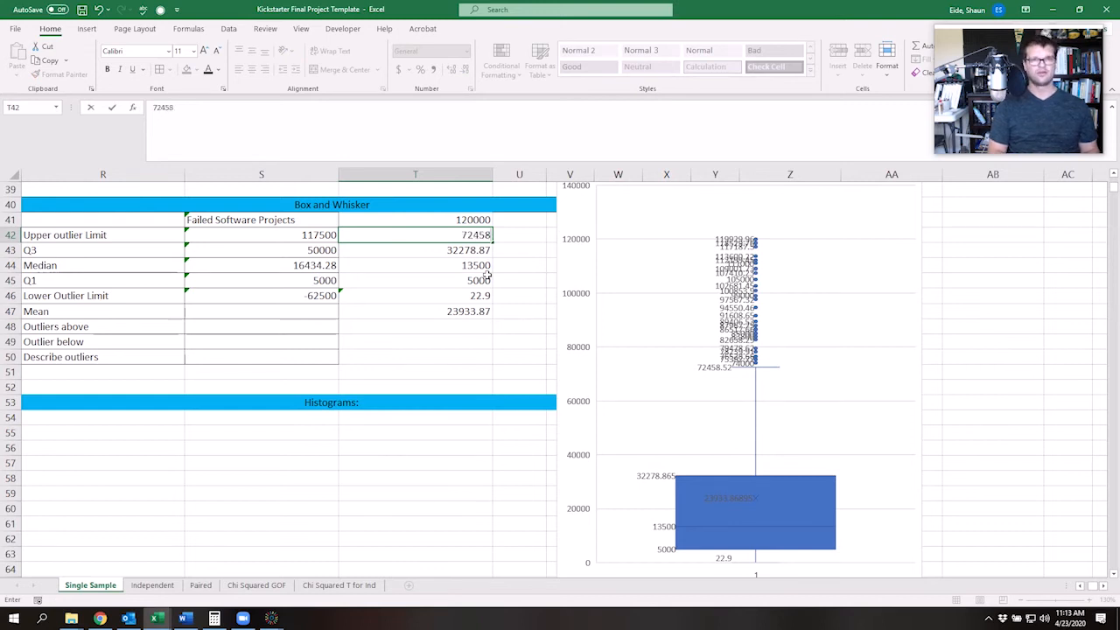
pyautogui.write('.53')
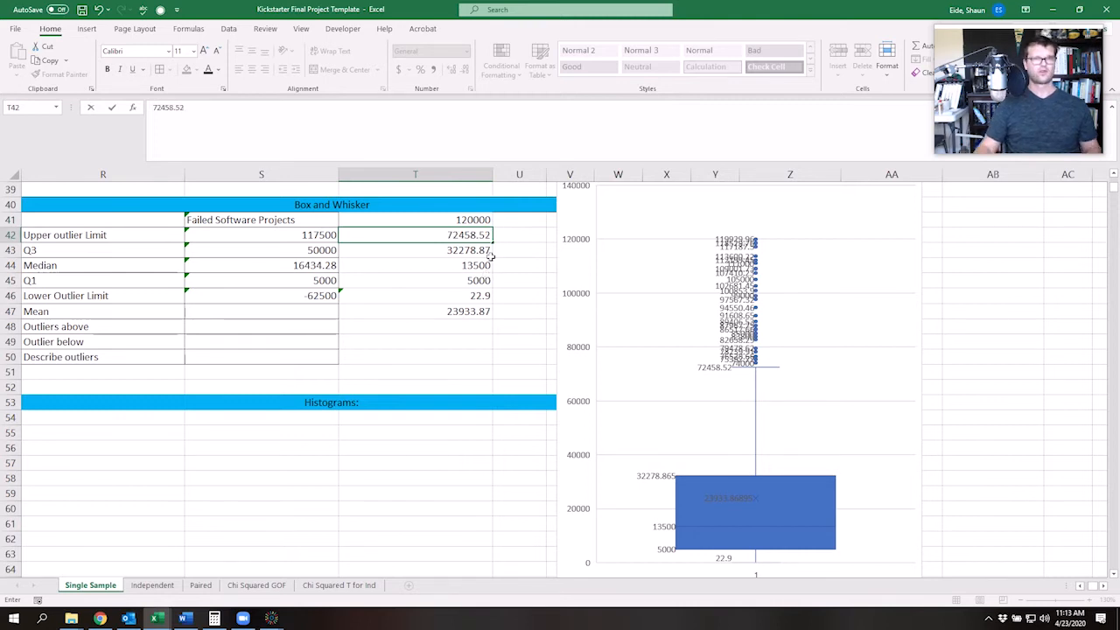
pyautogui.click(500, 278)
pyautogui.moveTo(468, 242); pyautogui.dragTo(465, 329)
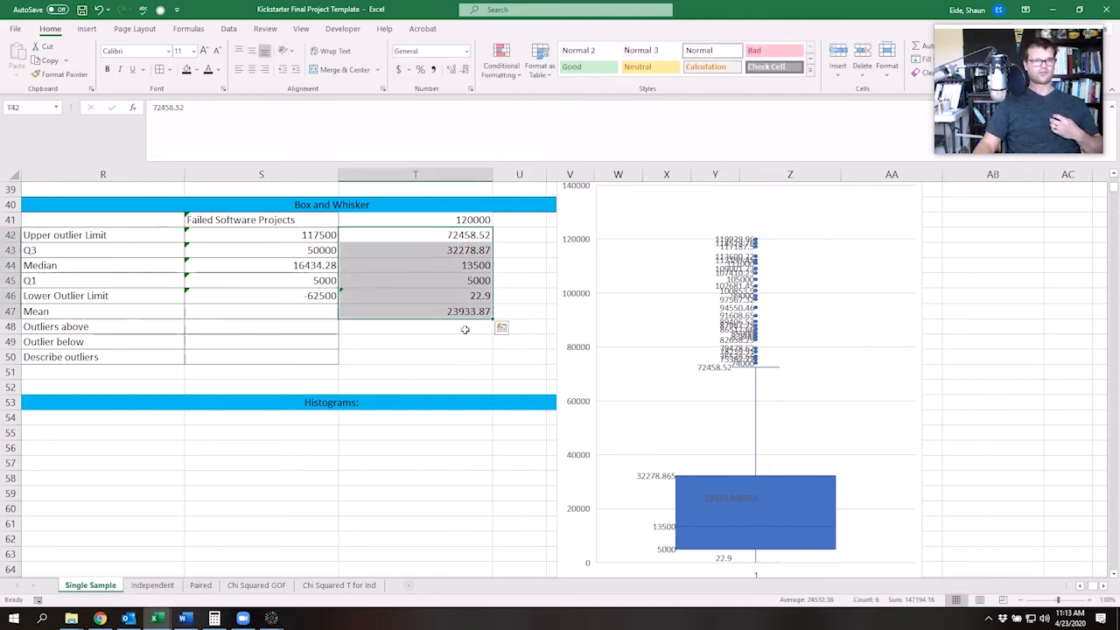
# - Copy the Mean value from cell T47 into the Outliers above row, cell T48
pyautogui.click(460, 328)
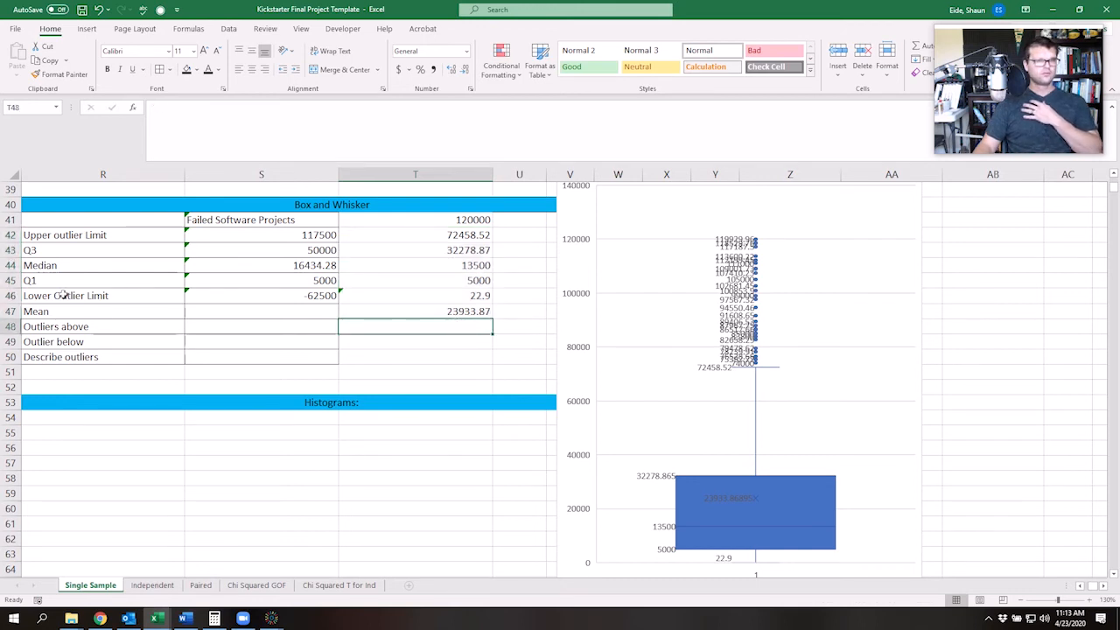
pyautogui.click(81, 322)
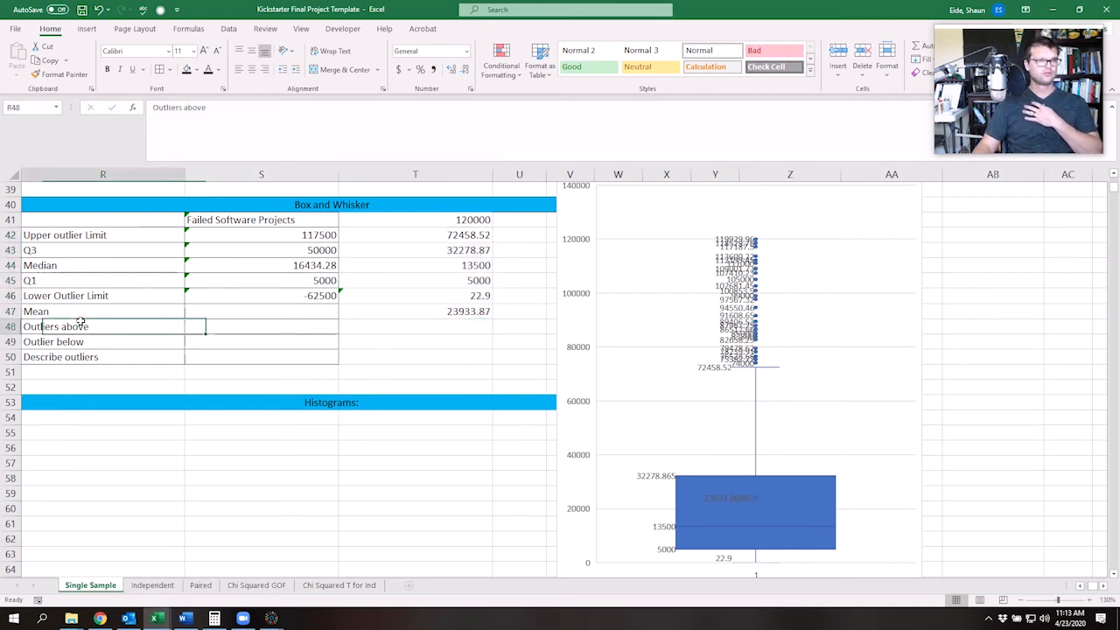
pyautogui.click(429, 311)
pyautogui.hotkey('ctrl', 'c')
pyautogui.click(451, 327)
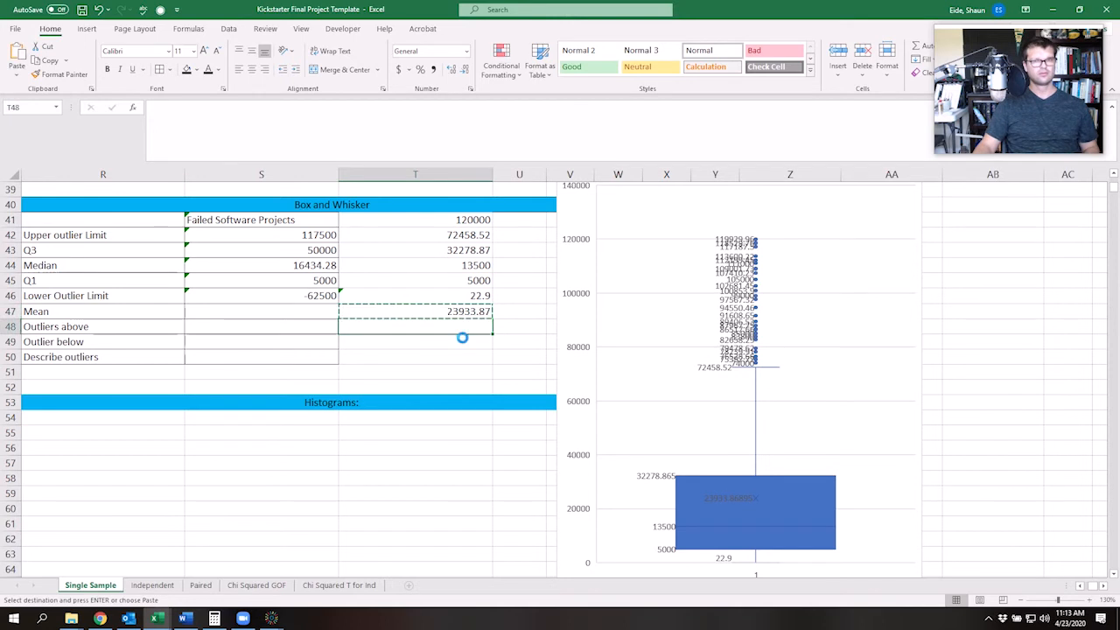
pyautogui.hotkey('ctrl', 'v')
pyautogui.scroll(-2, 742, 464)
pyautogui.scroll(2, 560, 353)
pyautogui.click(446, 313)
pyautogui.click(105, 300)
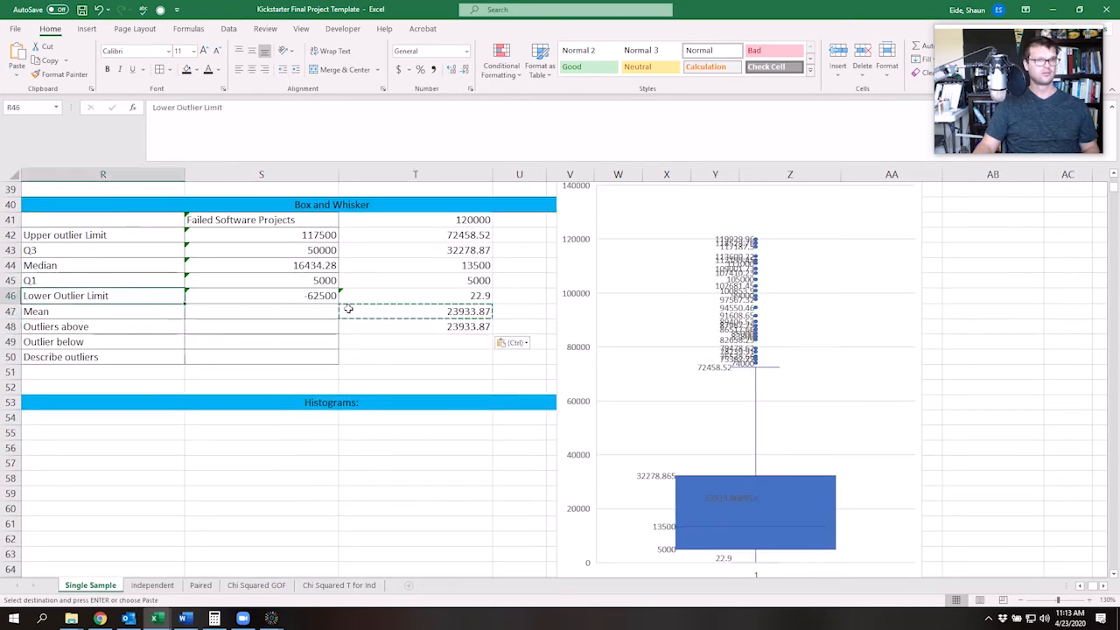
pyautogui.scroll(-1, 358, 313)
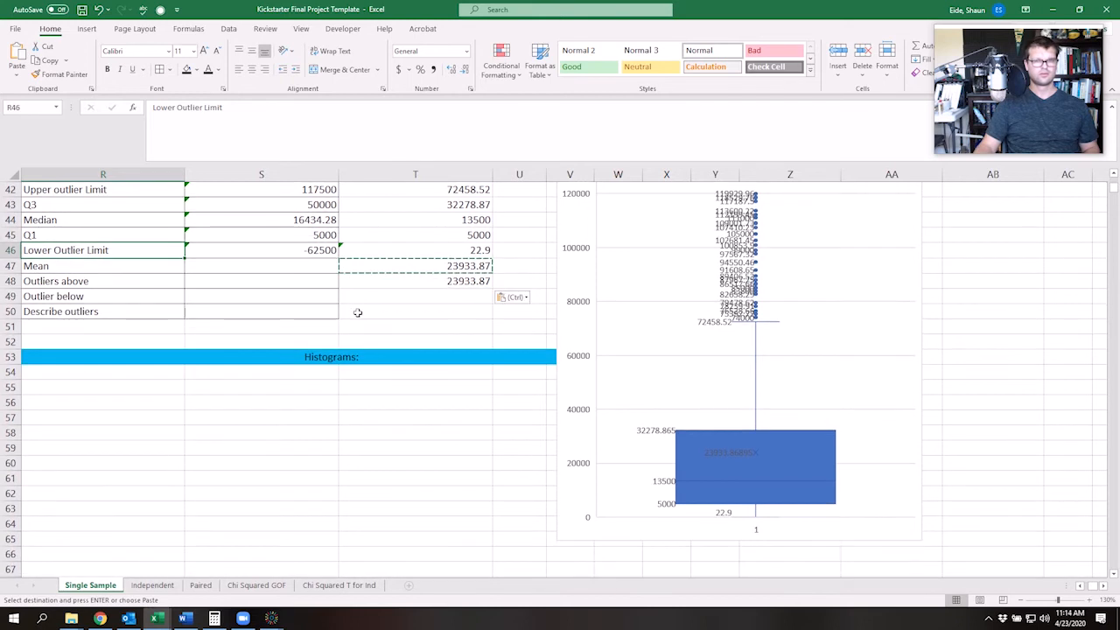
pyautogui.write('22.')
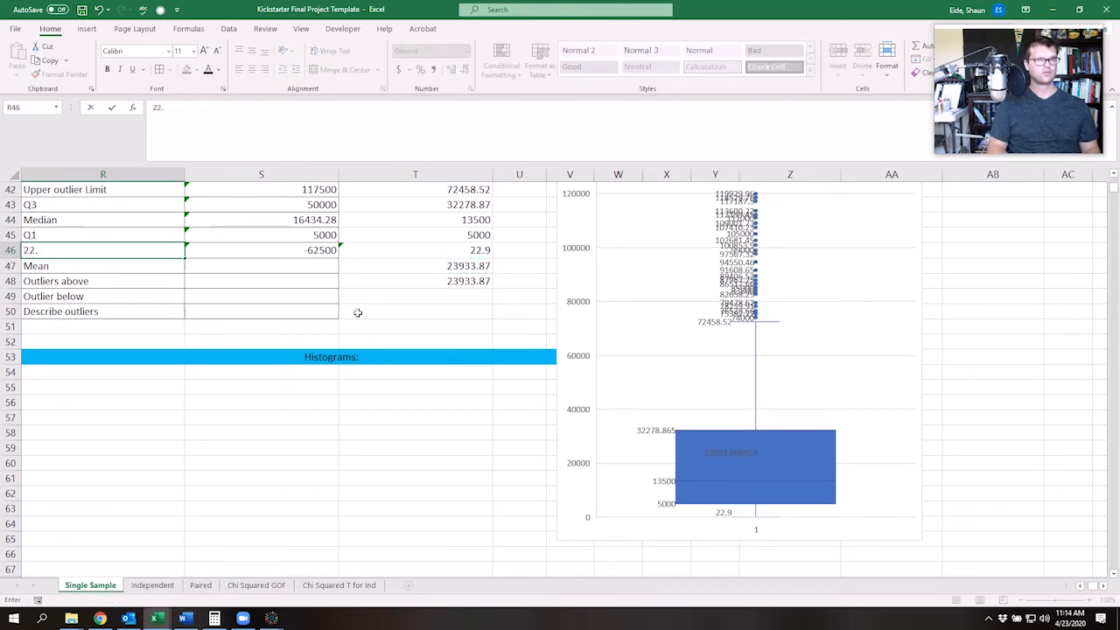
pyautogui.write('9')
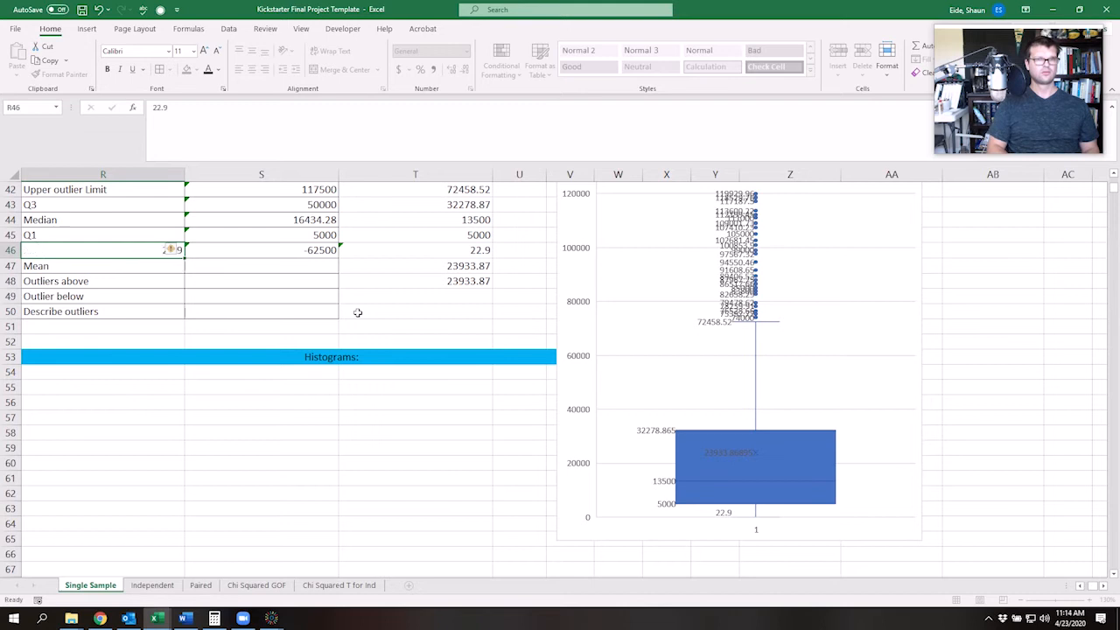
pyautogui.press('Tab')
pyautogui.press('Tab')
pyautogui.press('Tab')
pyautogui.hotkey('ctrl', 'z')
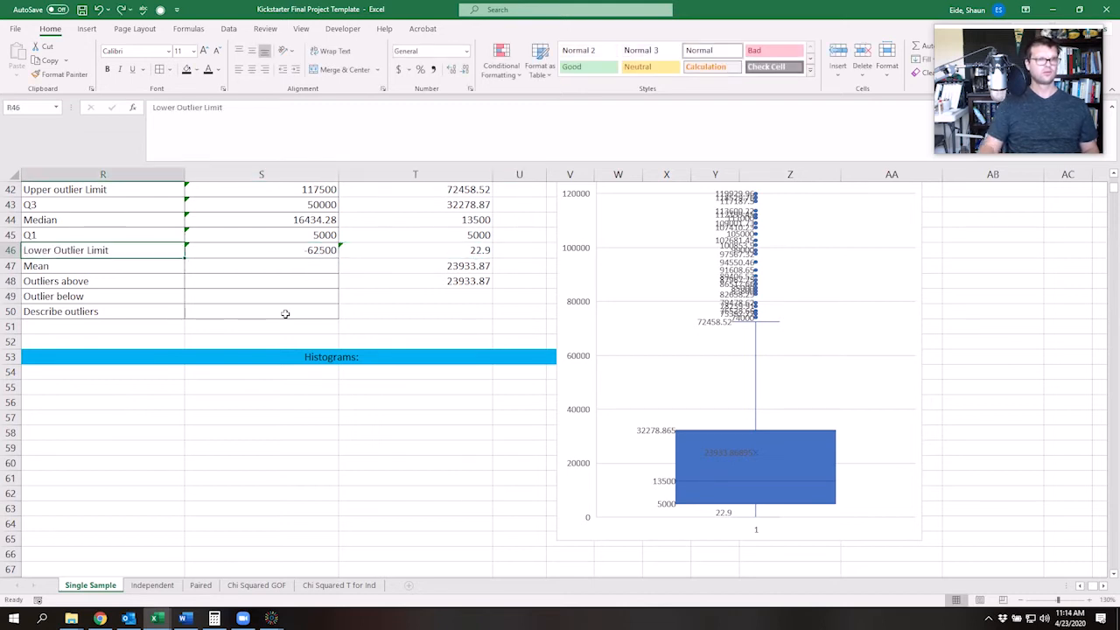
# - Clear the duplicated mean value from cell T48 in the Outliers above row
pyautogui.click(412, 256)
pyautogui.click(420, 266)
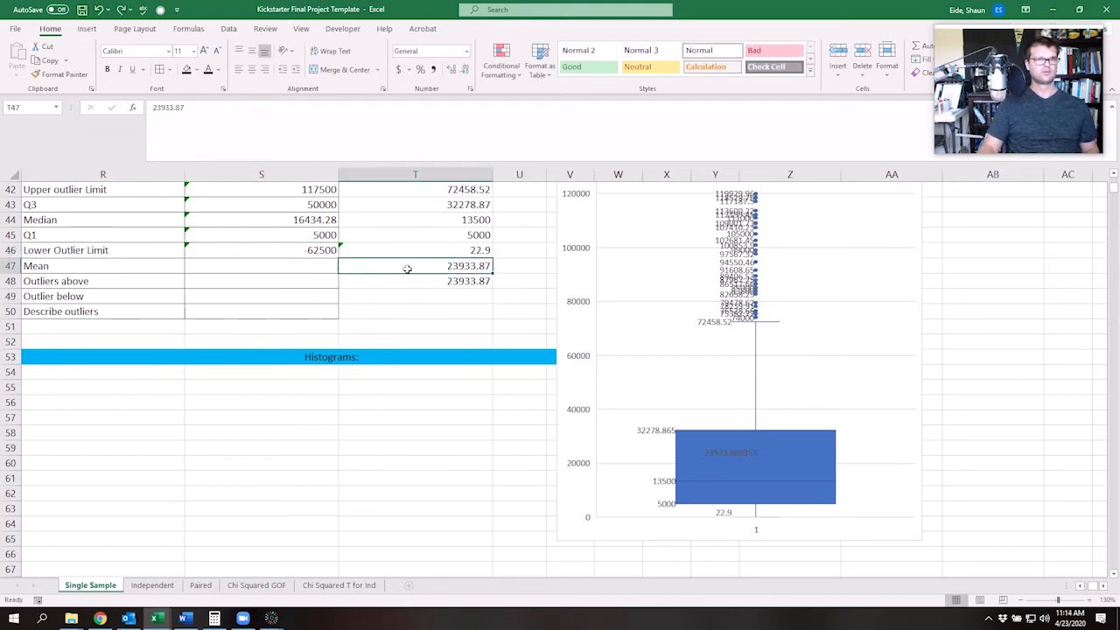
pyautogui.click(392, 284)
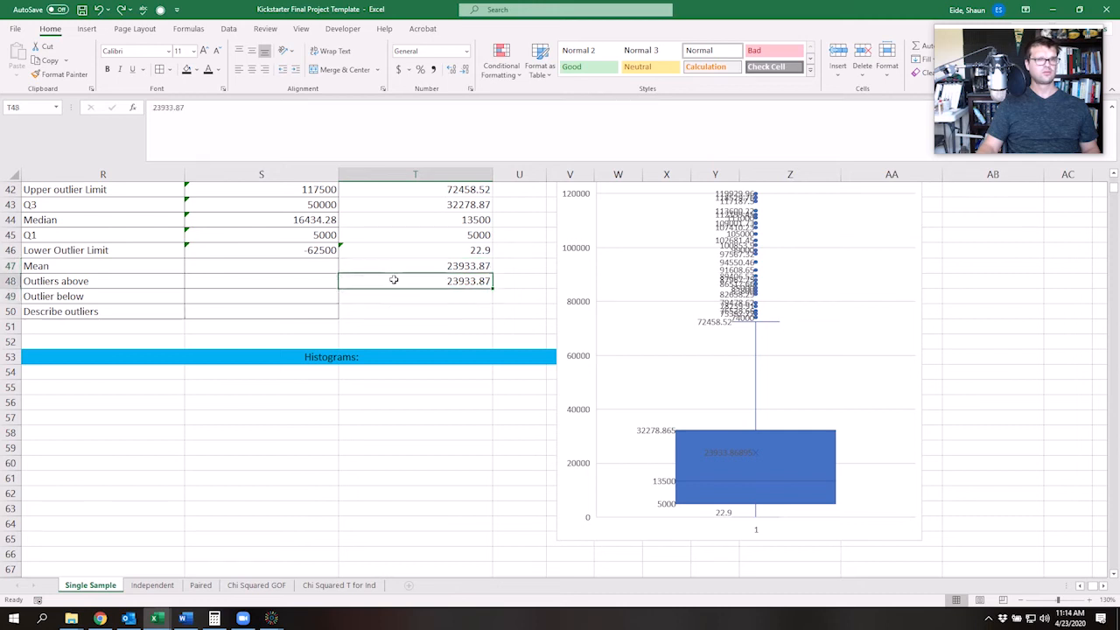
pyautogui.write('\\')
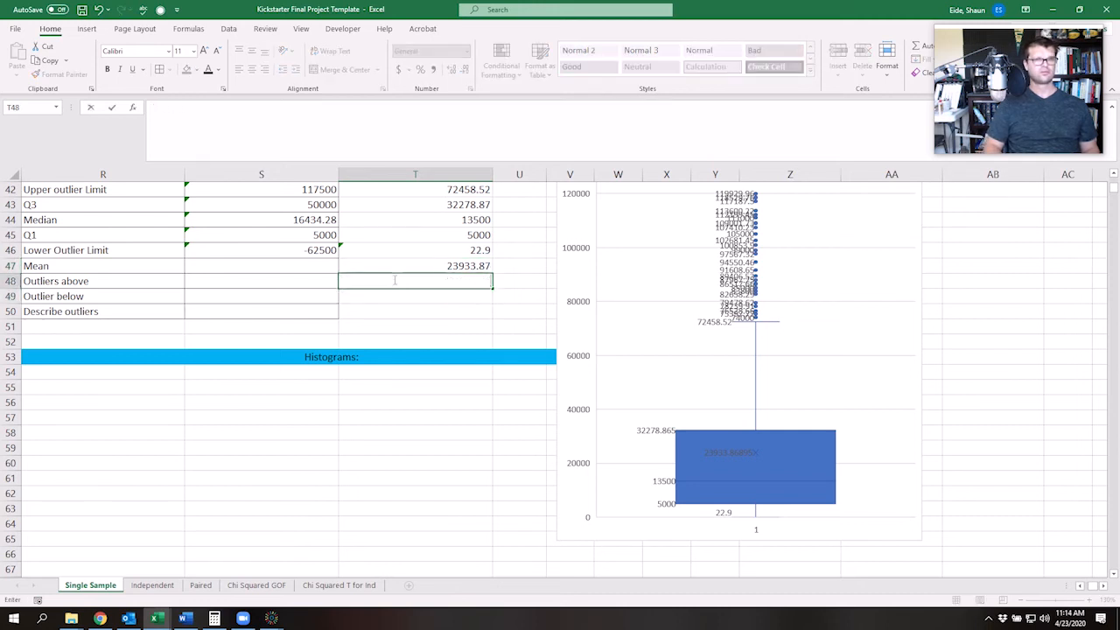
pyautogui.click(463, 340)
pyautogui.click(468, 283)
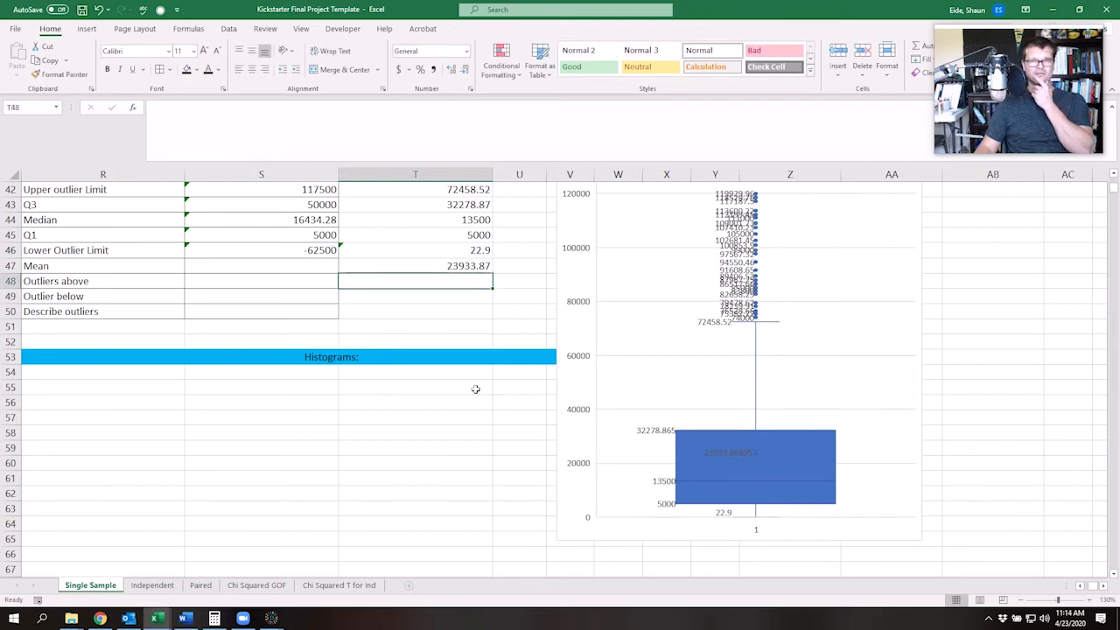
pyautogui.click(415, 414)
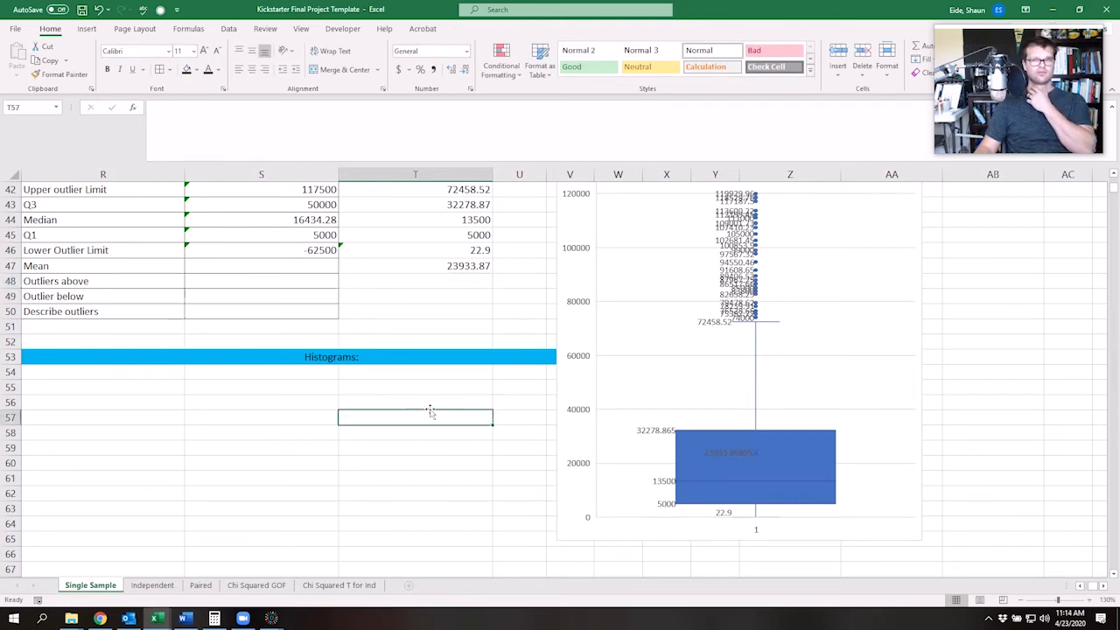
pyautogui.click(406, 280)
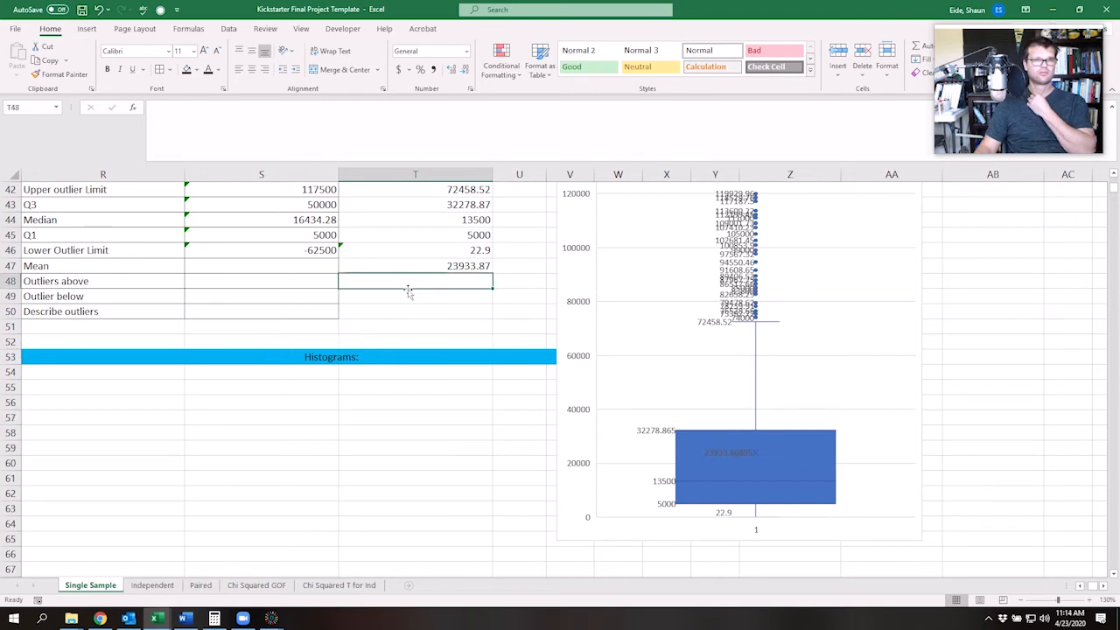
pyautogui.click(691, 313)
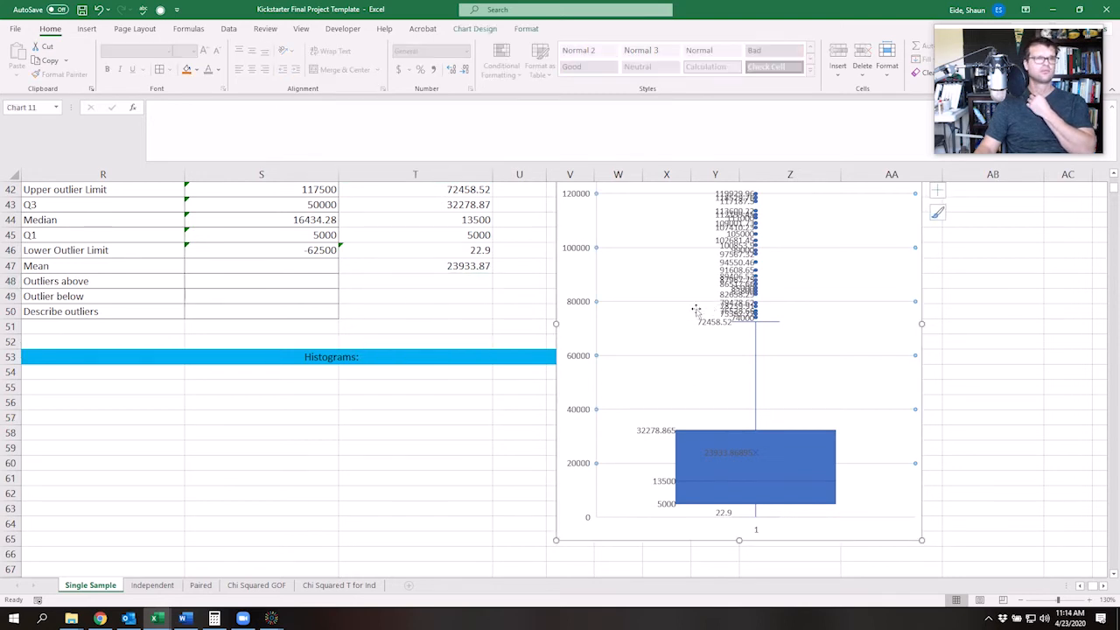
pyautogui.click(417, 285)
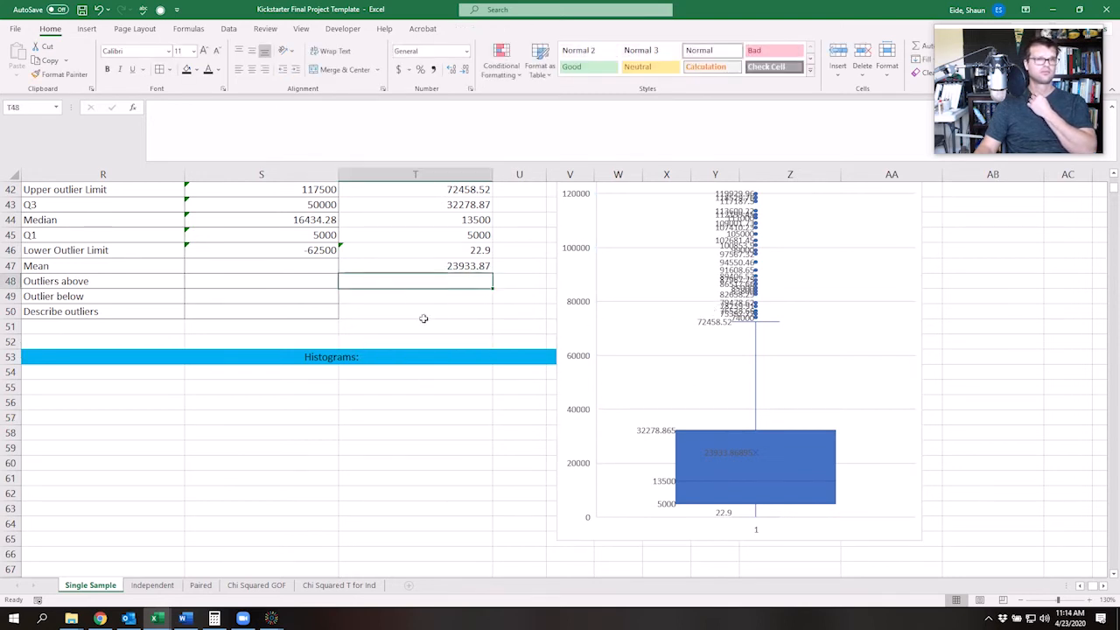
# - Copy the range $C$239:$C$2212 from the data source of the Failed Software Projects Under $120,000 chart, leaving the source as it is
pyautogui.click(721, 291)
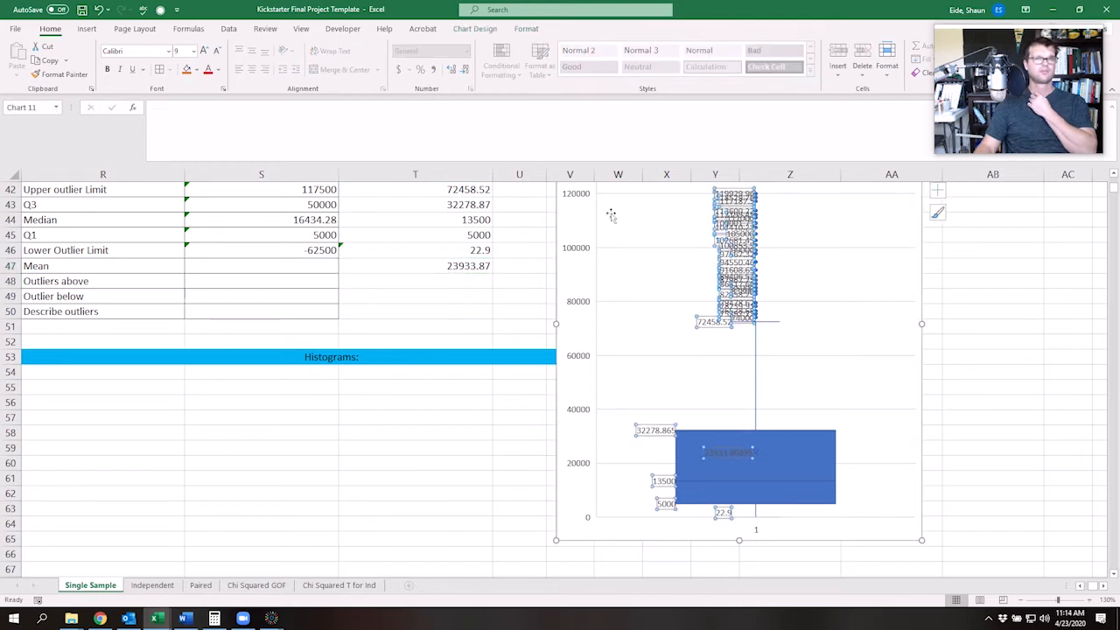
pyautogui.click(481, 29)
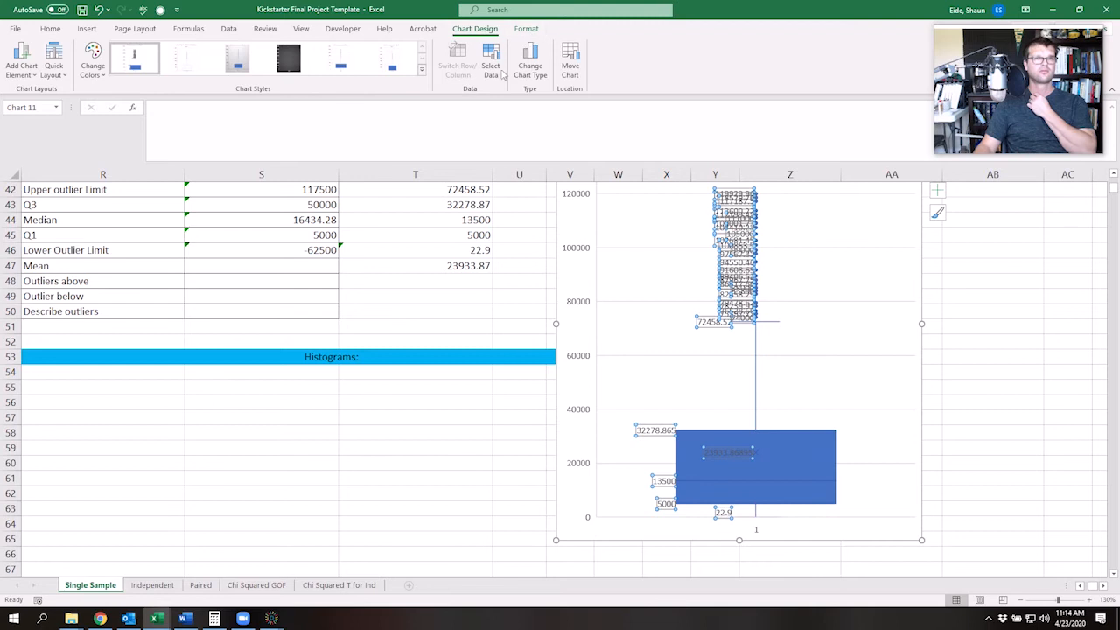
pyautogui.click(491, 66)
pyautogui.click(654, 303)
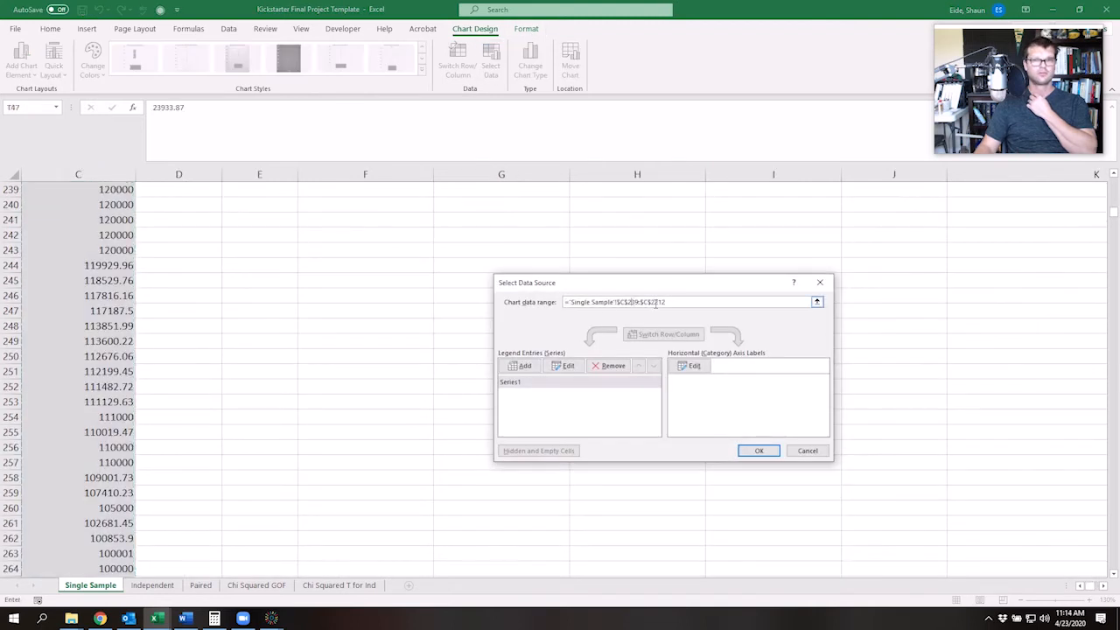
pyautogui.moveTo(635, 303)
pyautogui.mouseDown()
pyautogui.moveTo(567, 302)
pyautogui.moveTo(618, 302)
pyautogui.mouseUp()
pyautogui.hotkey('ctrl', 'c')
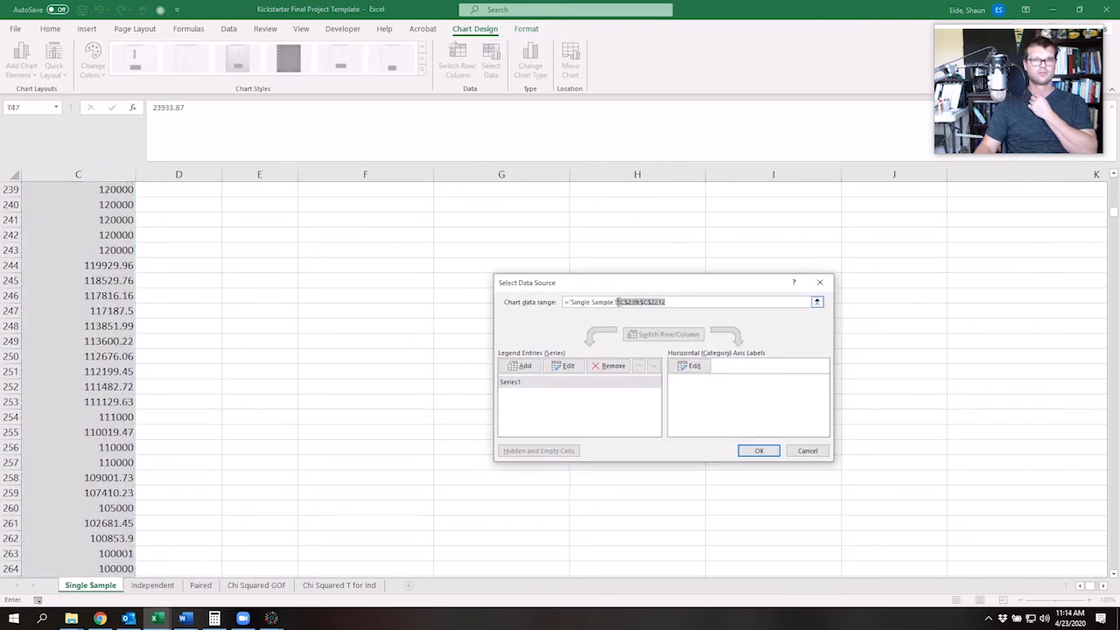
pyautogui.click(808, 449)
# - Begin a COUNTIF formula in cell T48, the Outliers above row, with the copied range $C$239:$C$2212
pyautogui.scroll(4, 638, 398)
pyautogui.click(569, 401)
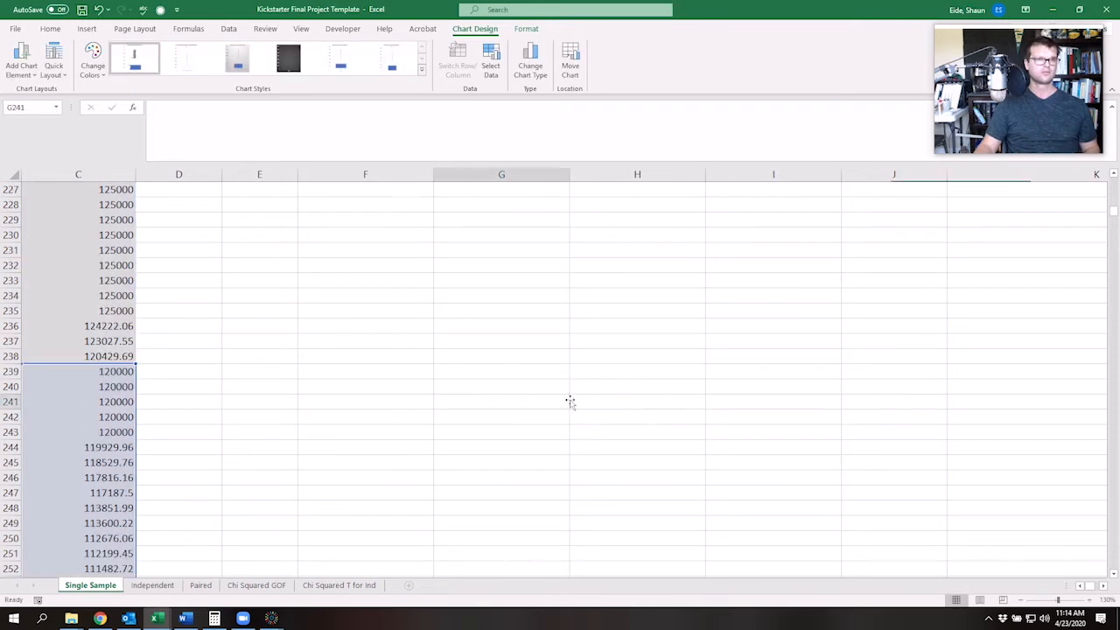
pyautogui.hscroll(5, 710, 379)
pyautogui.scroll(20, 569, 375)
pyautogui.moveTo(542, 537); pyautogui.dragTo(405, 416)
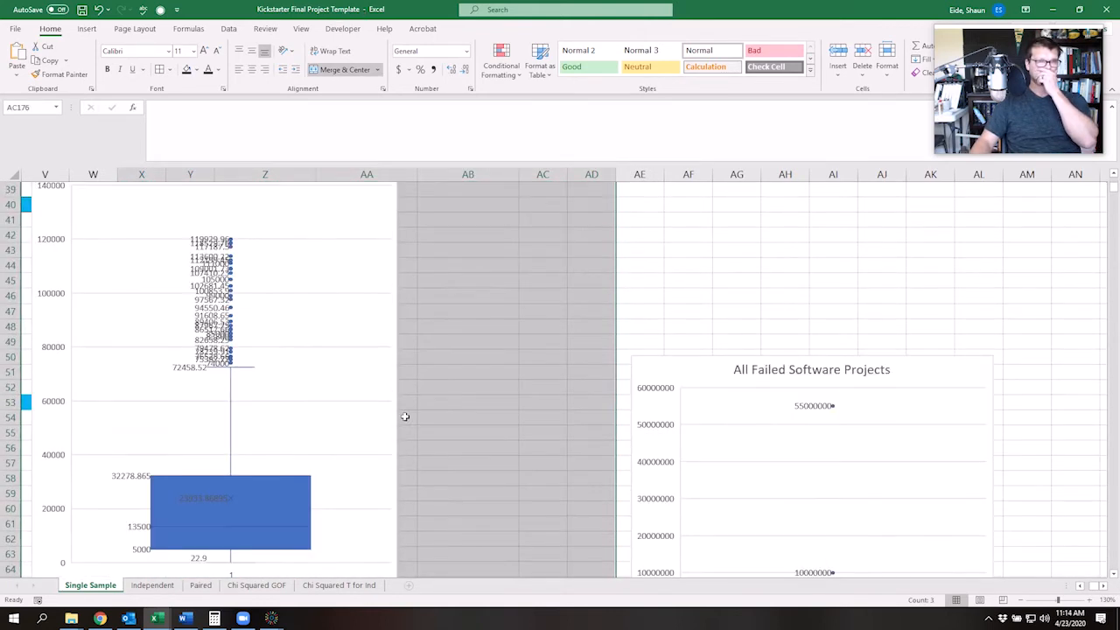
pyautogui.scroll(-4, 385, 419)
pyautogui.moveTo(336, 457); pyautogui.dragTo(53, 468)
pyautogui.moveTo(838, 294); pyautogui.dragTo(1050, 158)
pyautogui.click(424, 492)
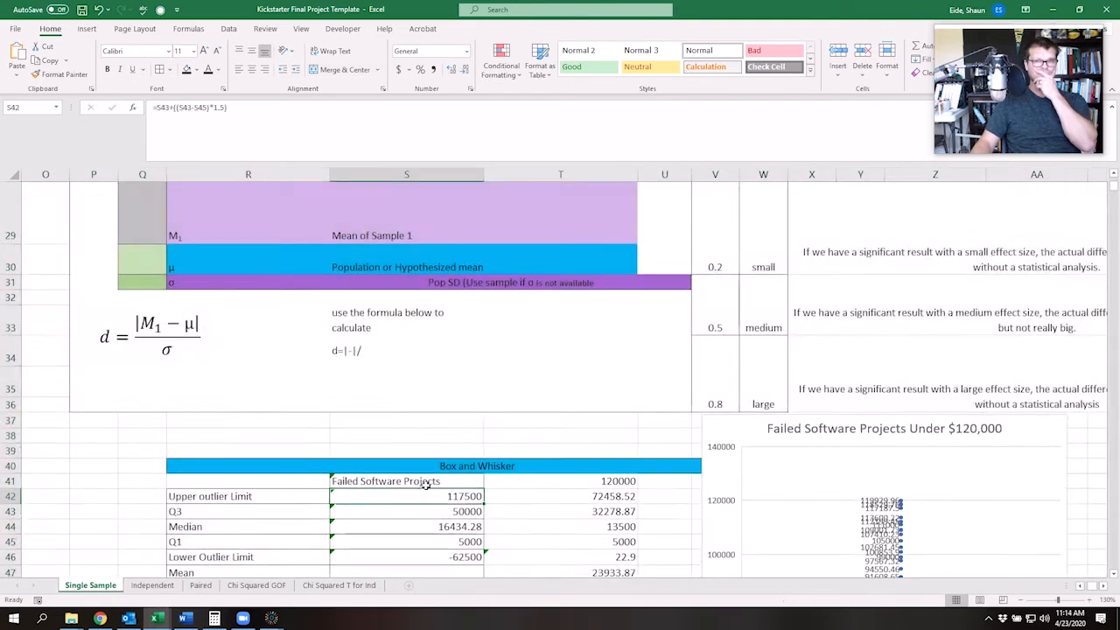
pyautogui.scroll(-3, 426, 485)
pyautogui.click(557, 342)
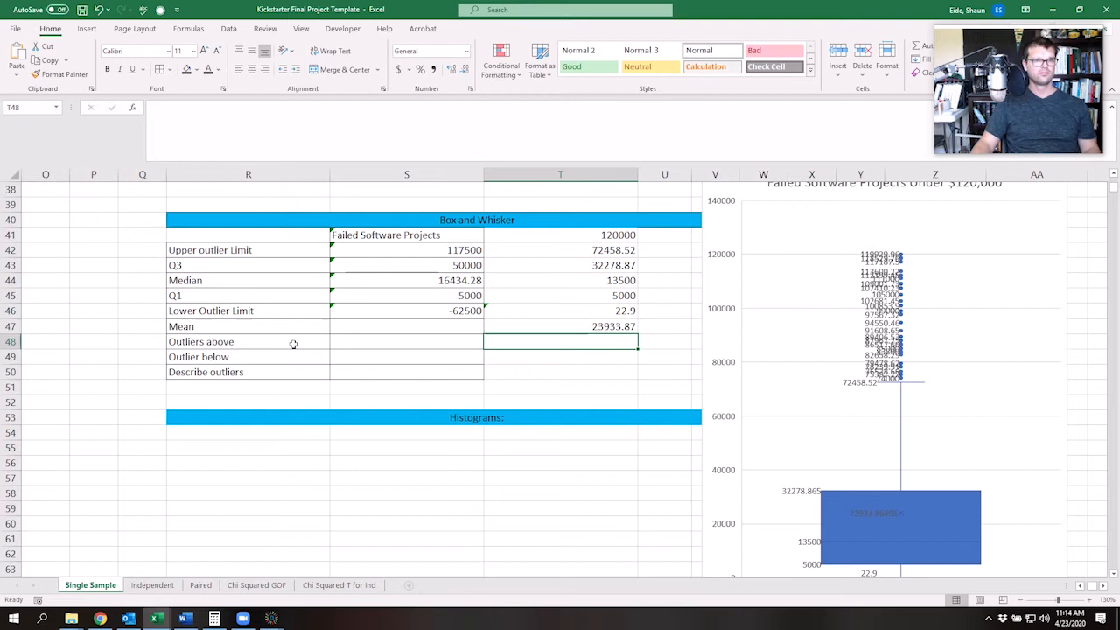
pyautogui.click(197, 128)
pyautogui.write('=countif(')
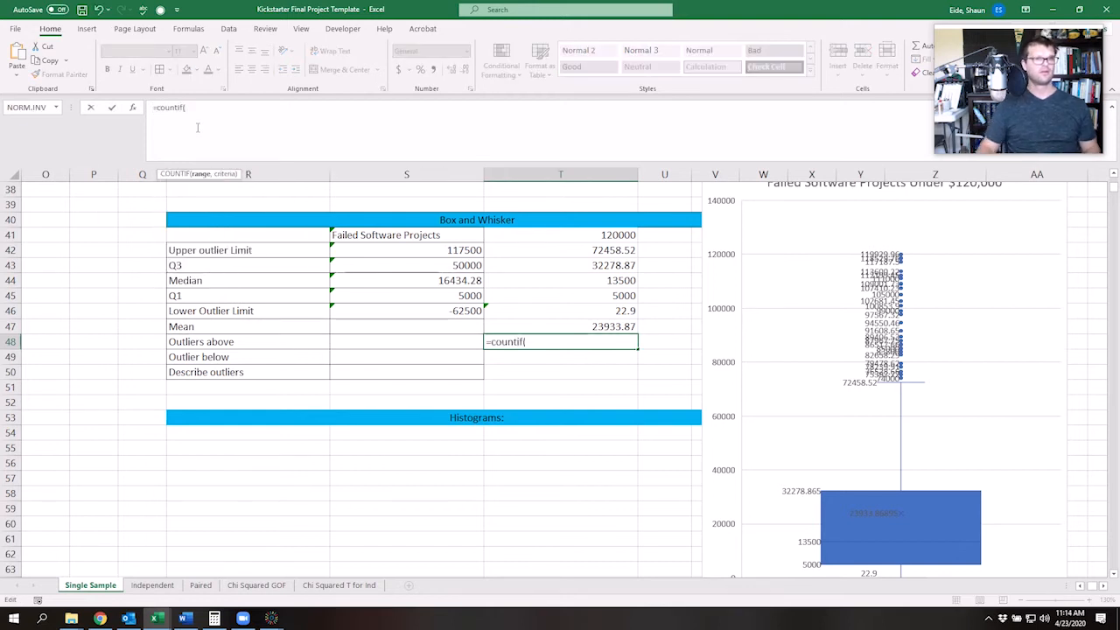
pyautogui.hotkey('ctrl', 'v')
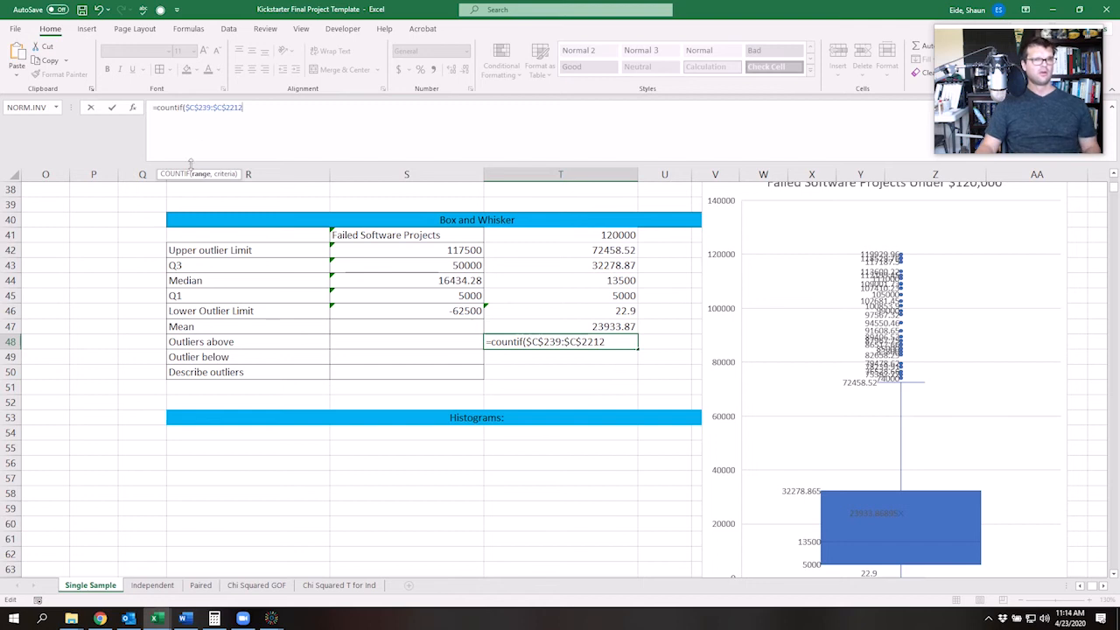
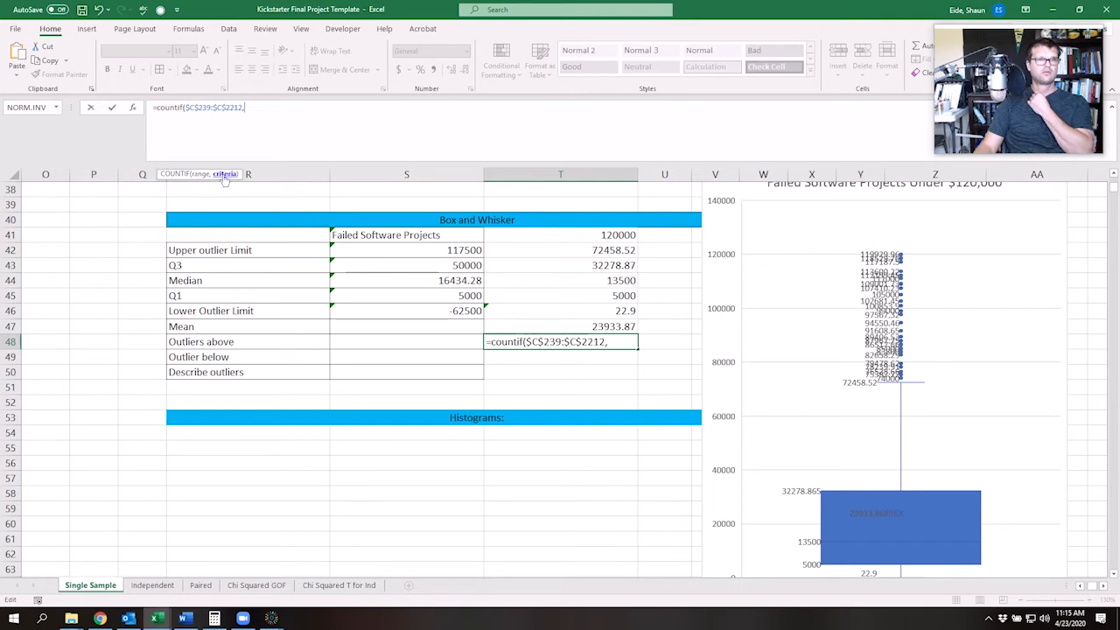
# - Open the COUNTIF function arguments, go to the criteria and open the help on this function
pyautogui.click(133, 108)
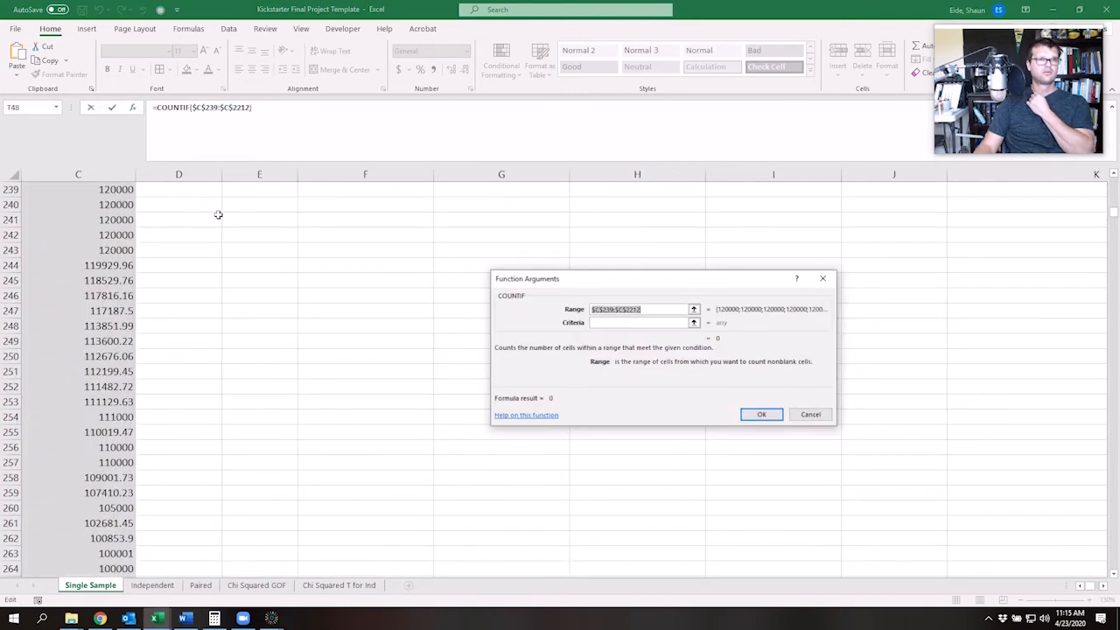
pyautogui.click(613, 323)
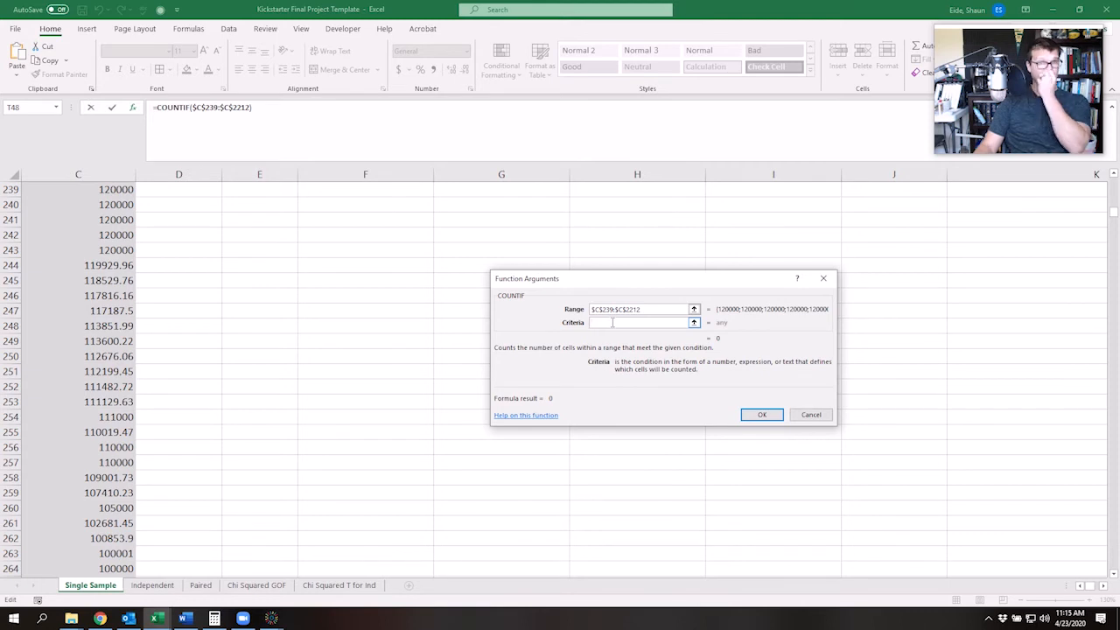
pyautogui.click(535, 418)
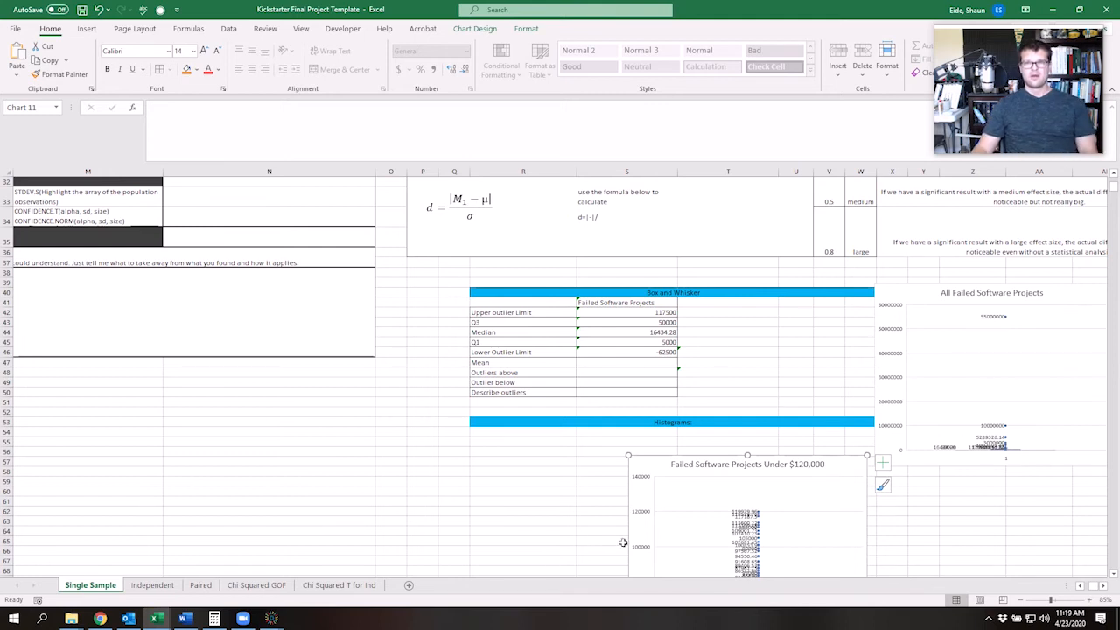
# - Shift the All Failed Software Projects chart away and place the Under $120,000 chart directly beside the Box and Whisker table
pyautogui.moveTo(897, 296); pyautogui.dragTo(1010, 306)
pyautogui.moveTo(641, 407); pyautogui.dragTo(744, 293)
pyautogui.click(776, 297)
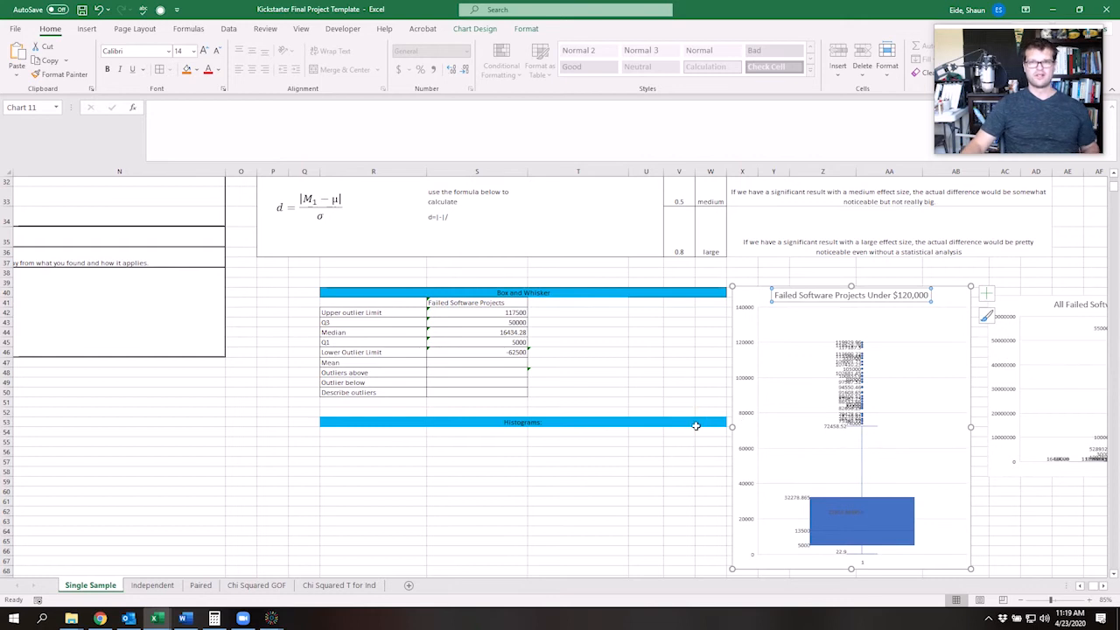
# - Copy the Failed Software Projects heading from cell S41 into T41 of the Box and Whisker table
pyautogui.keyDown('ctrl'); pyautogui.scroll(1, 696, 425); pyautogui.keyUp('ctrl')
pyautogui.click(511, 431)
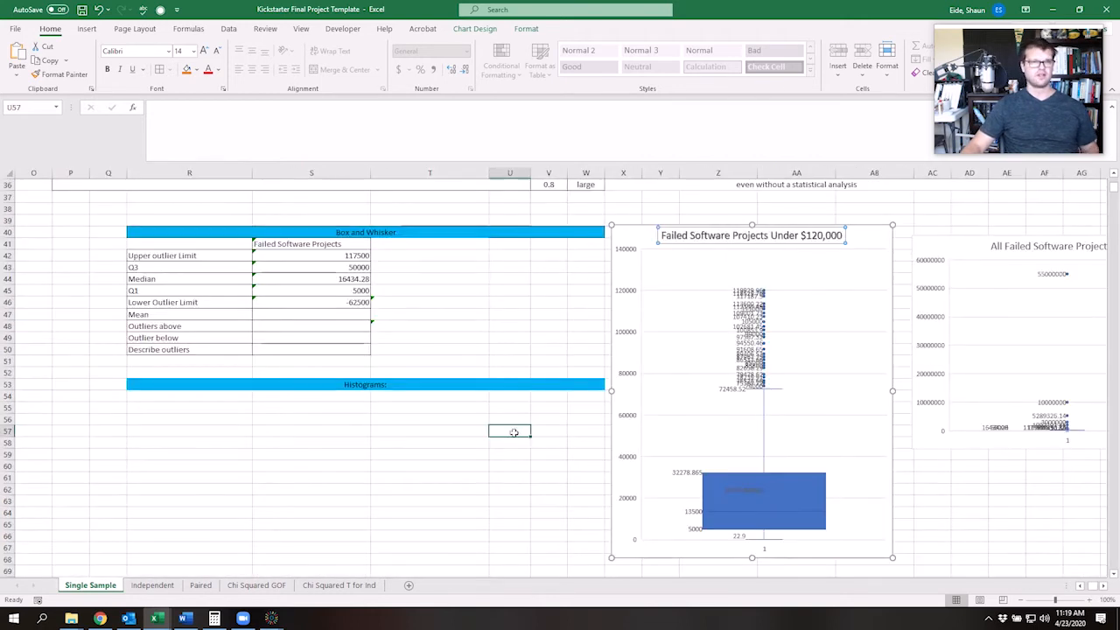
pyautogui.click(393, 254)
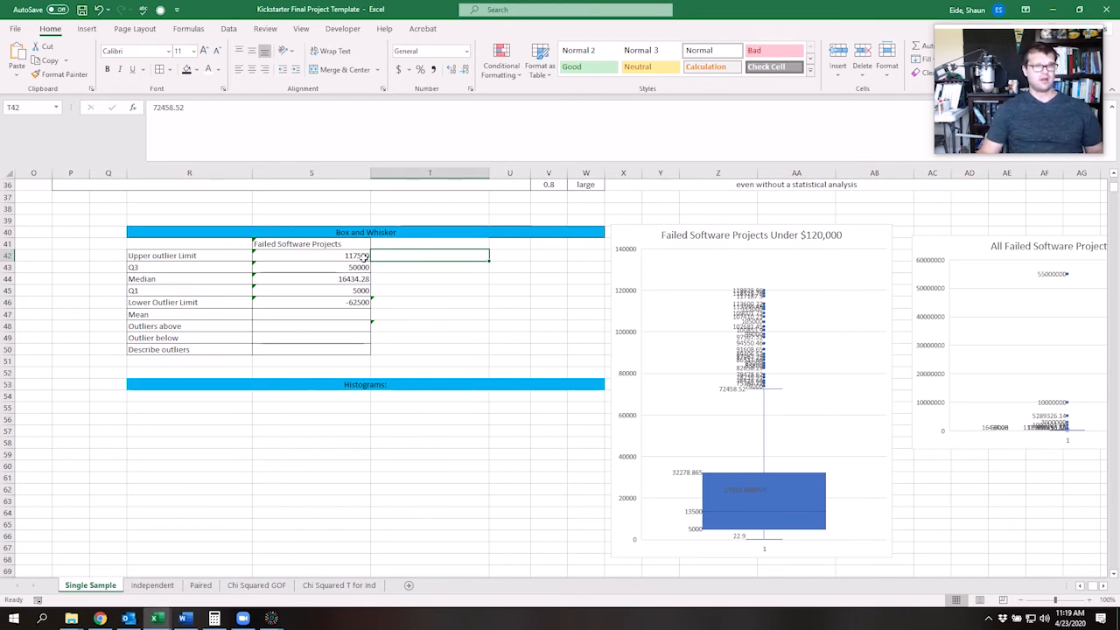
pyautogui.click(324, 244)
pyautogui.hotkey('ctrl', 'c')
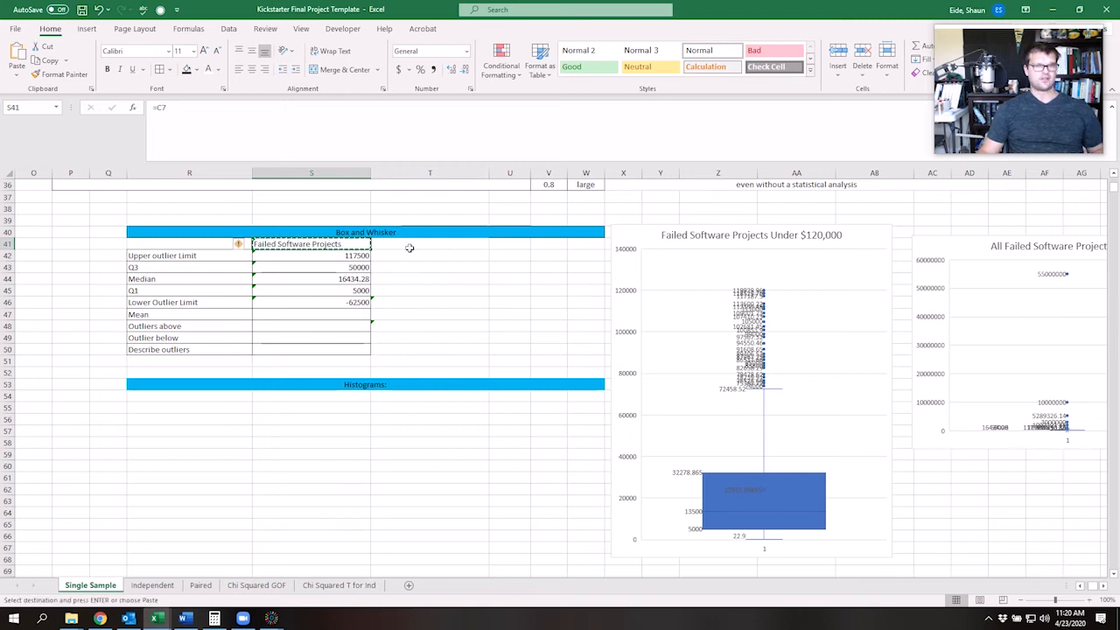
pyautogui.click(398, 245)
pyautogui.press('Return')
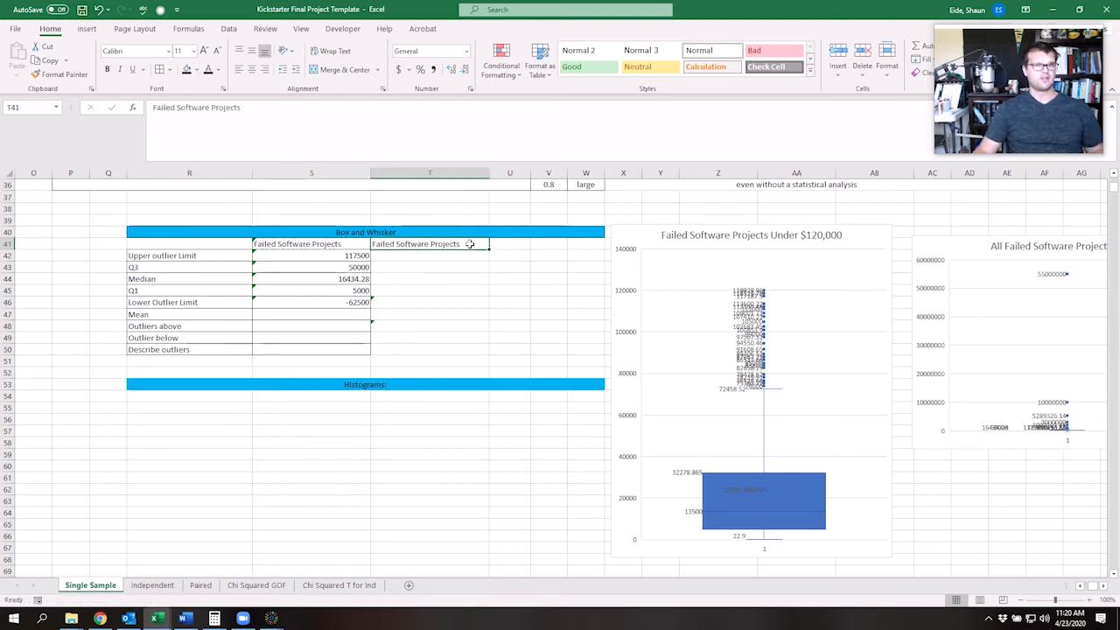
# - Extend the heading in T41 to read "Failed Software Projects Under 120,000"
pyautogui.doubleClick(470, 245)
pyautogui.write('Under 120,0')
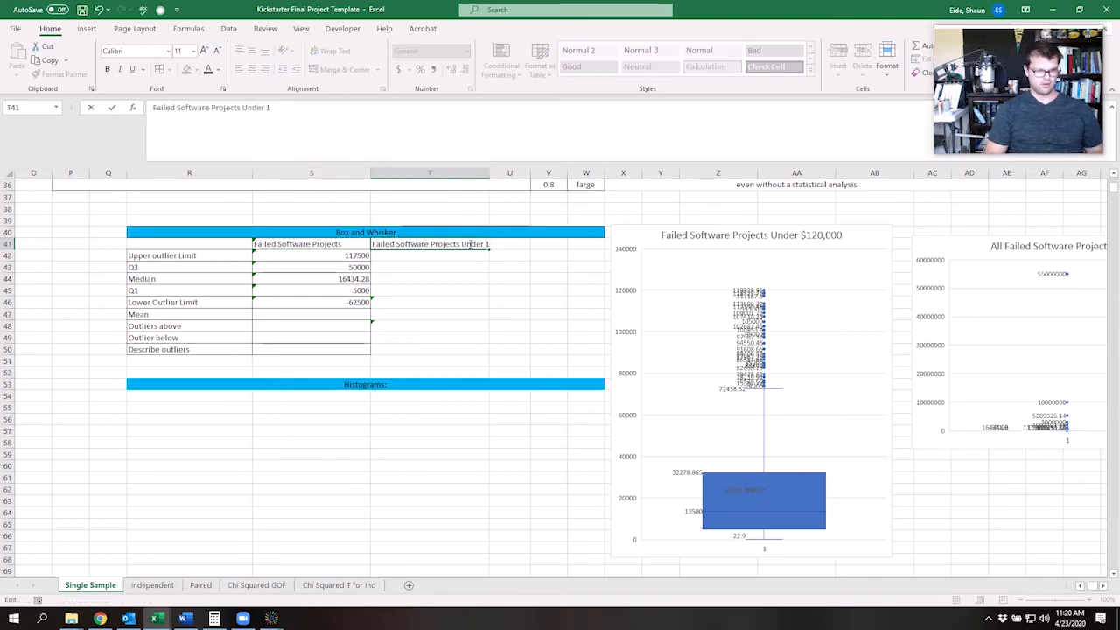
pyautogui.write('00')
pyautogui.press('Tab')
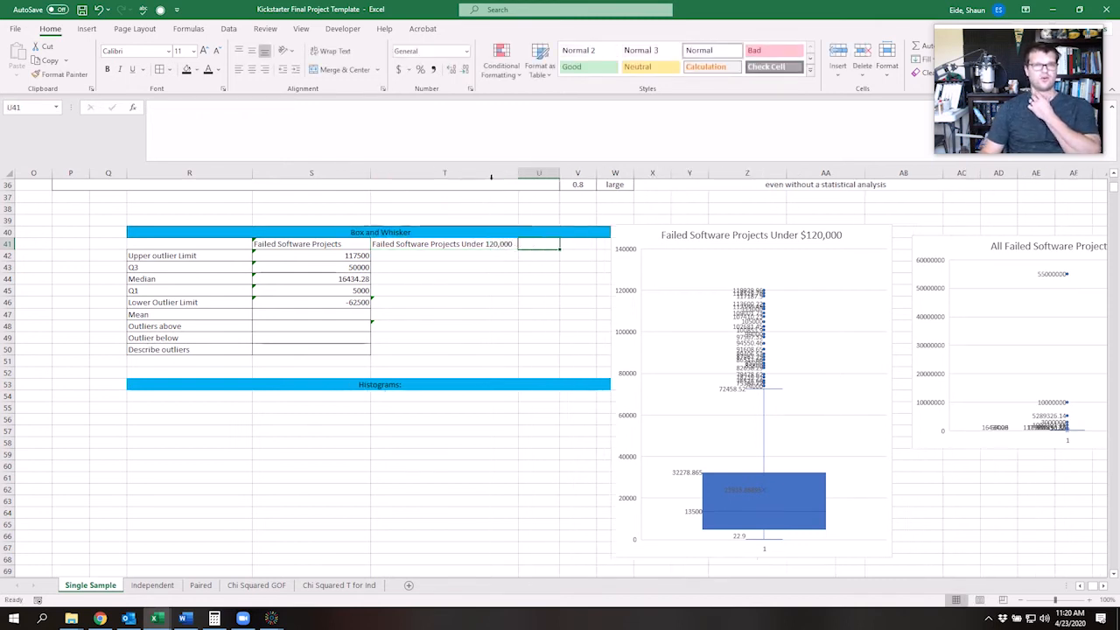
# - Change the under-$120,000 box plot's title to "Failed Software Projects <= $120,000"
pyautogui.doubleClick(812, 237)
pyautogui.write('=')
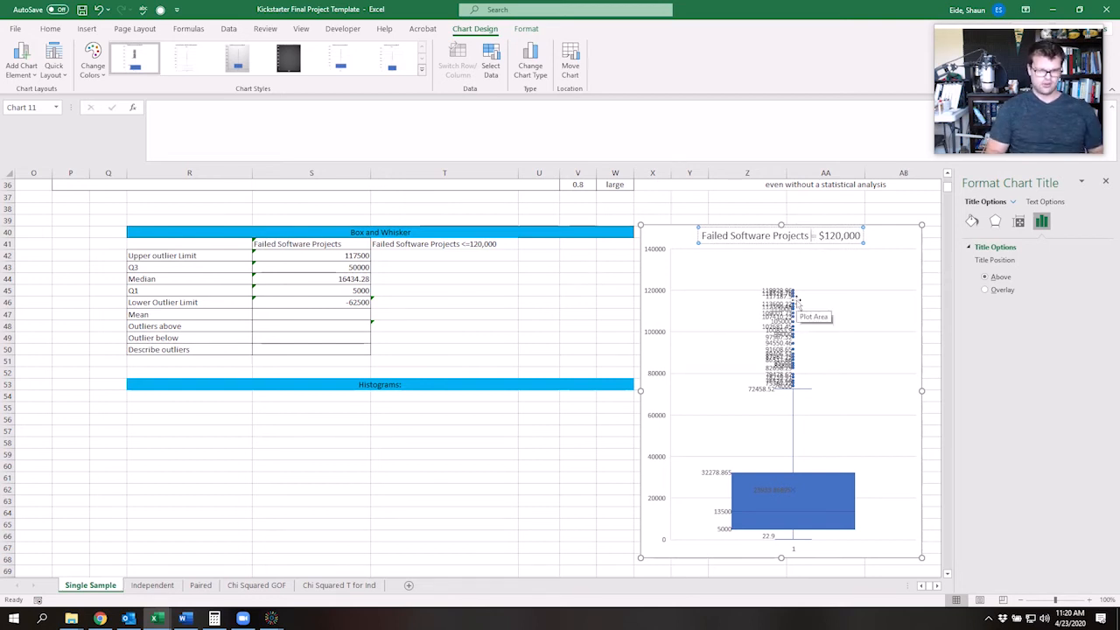
pyautogui.press('Left')
pyautogui.write('<')
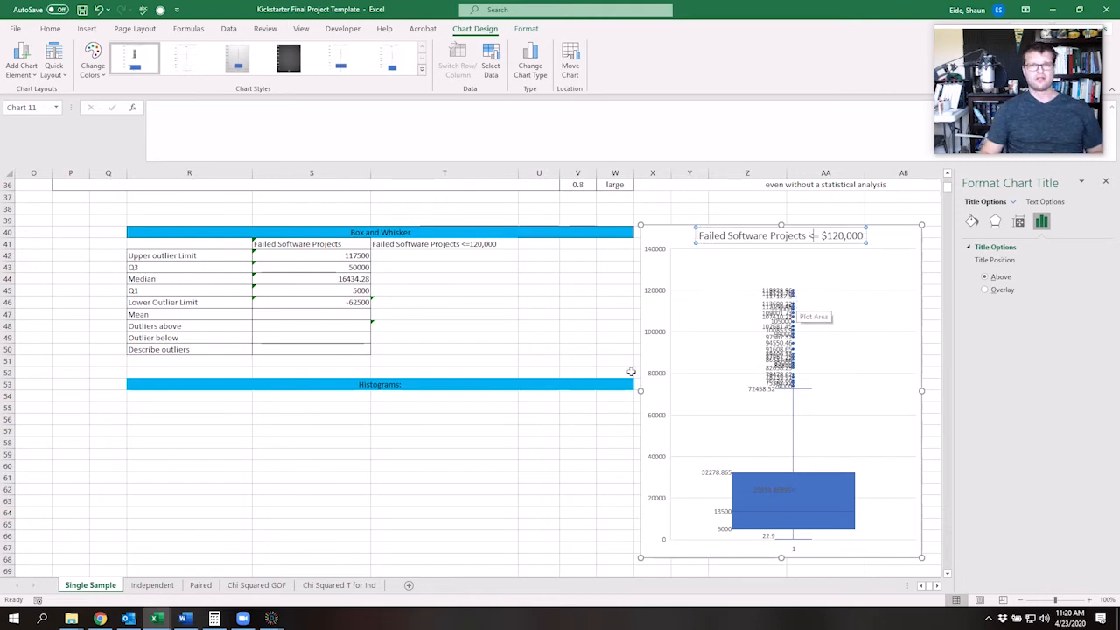
pyautogui.click(445, 464)
# - Check the data label placement options for the Failed Software Projects <= $120,000 box plot
pyautogui.click(731, 477)
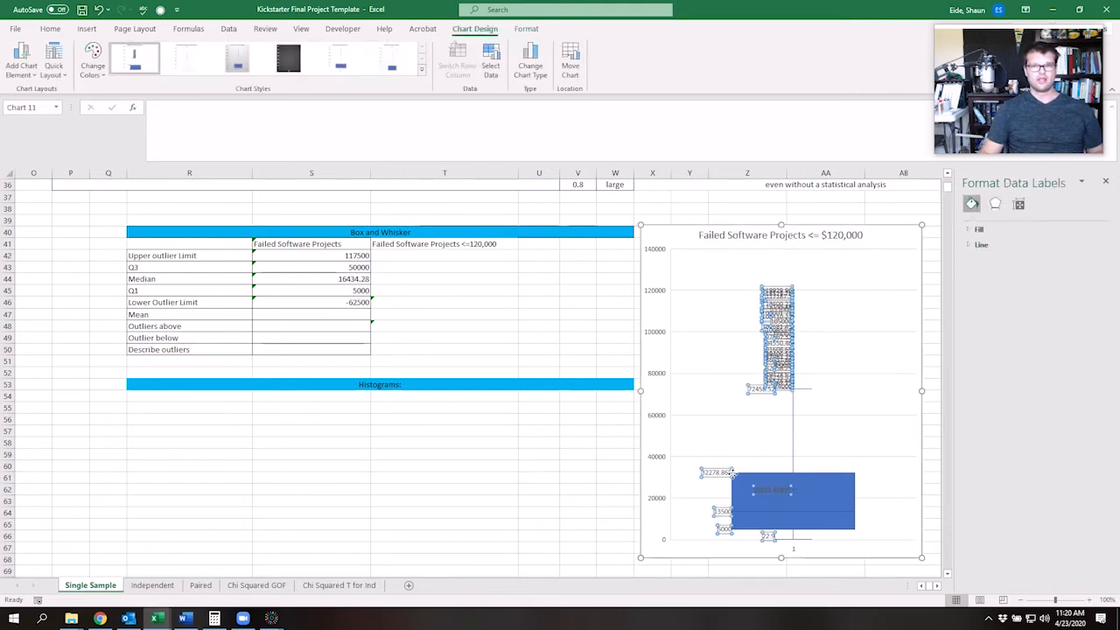
pyautogui.click(737, 506)
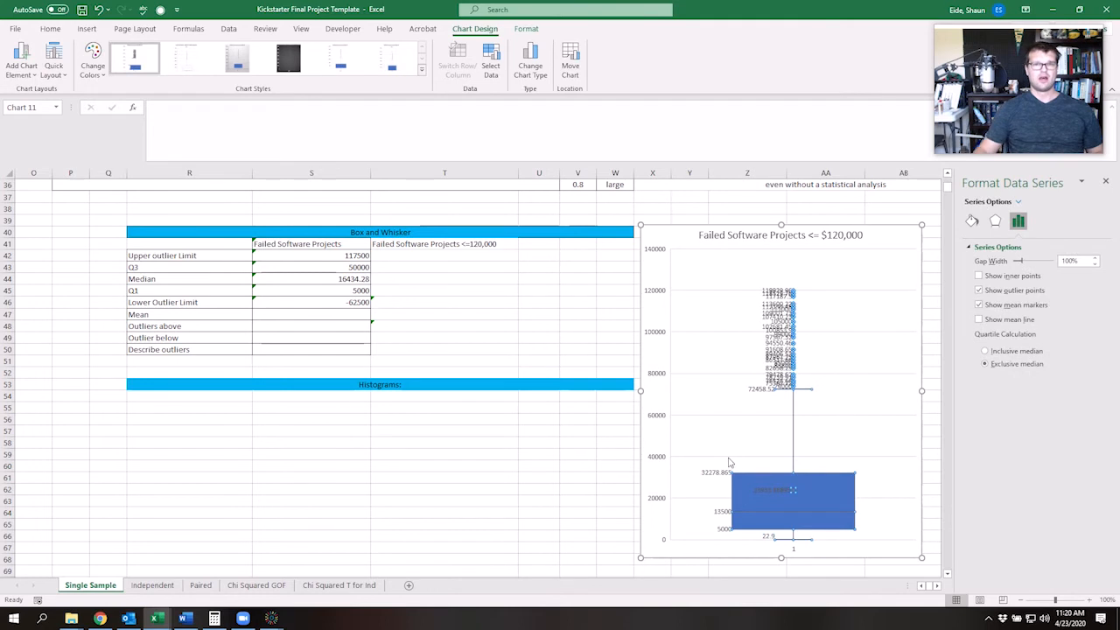
pyautogui.click(709, 479)
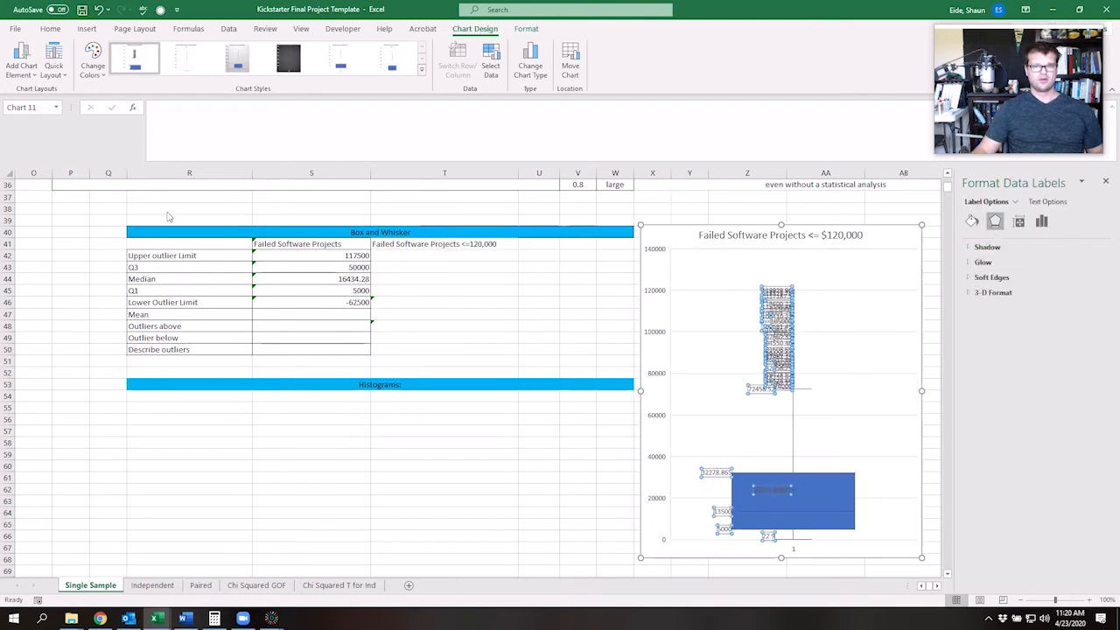
pyautogui.click(21, 61)
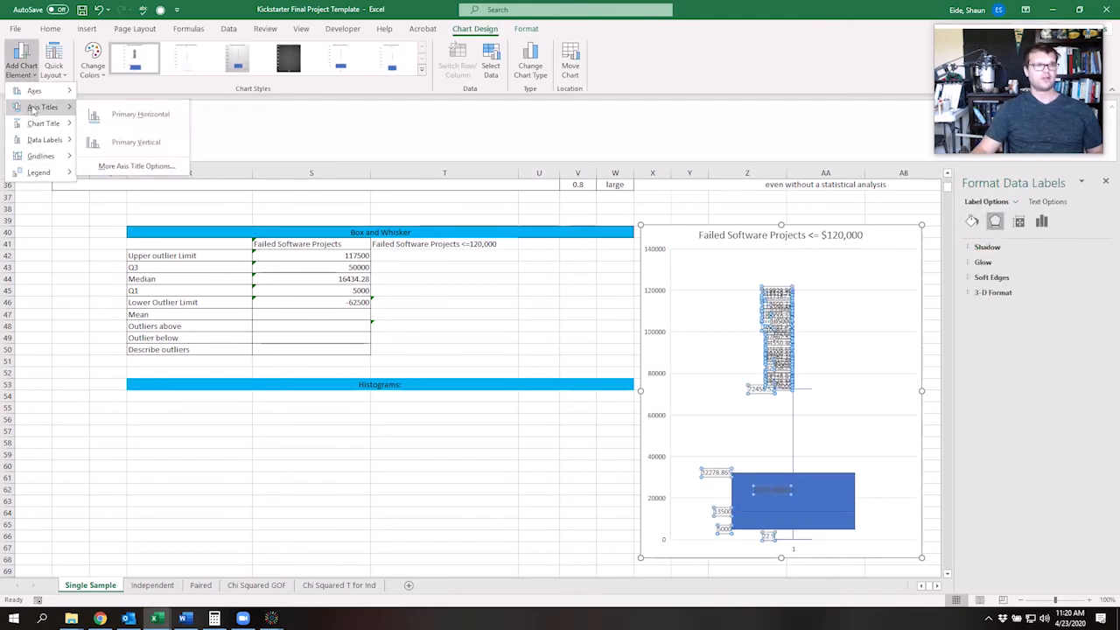
pyautogui.moveTo(35, 140)
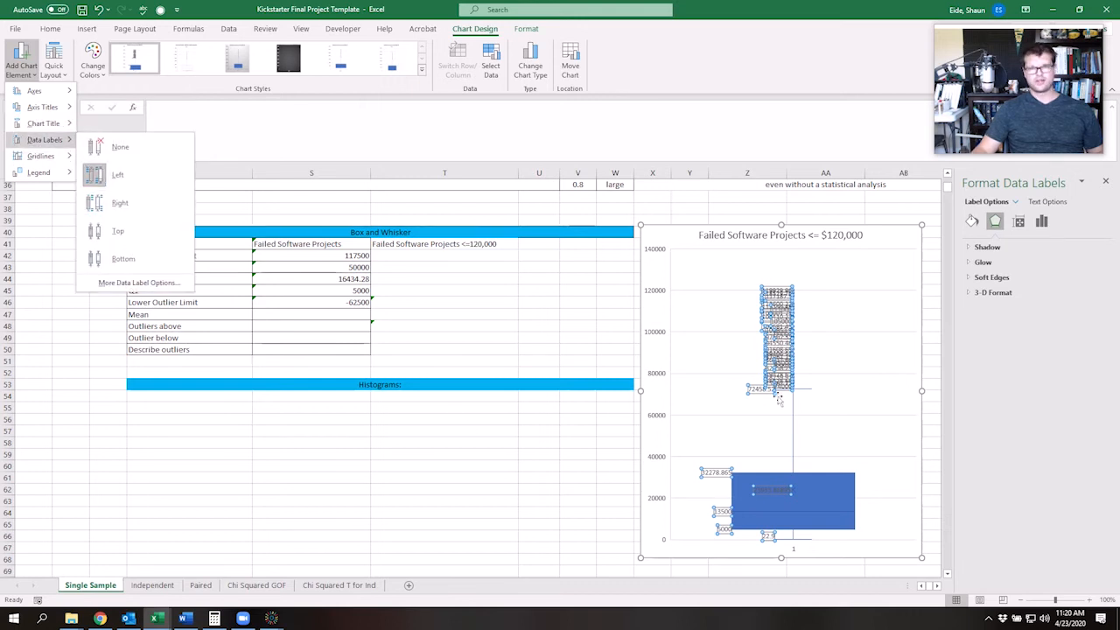
pyautogui.click(518, 450)
pyautogui.click(588, 470)
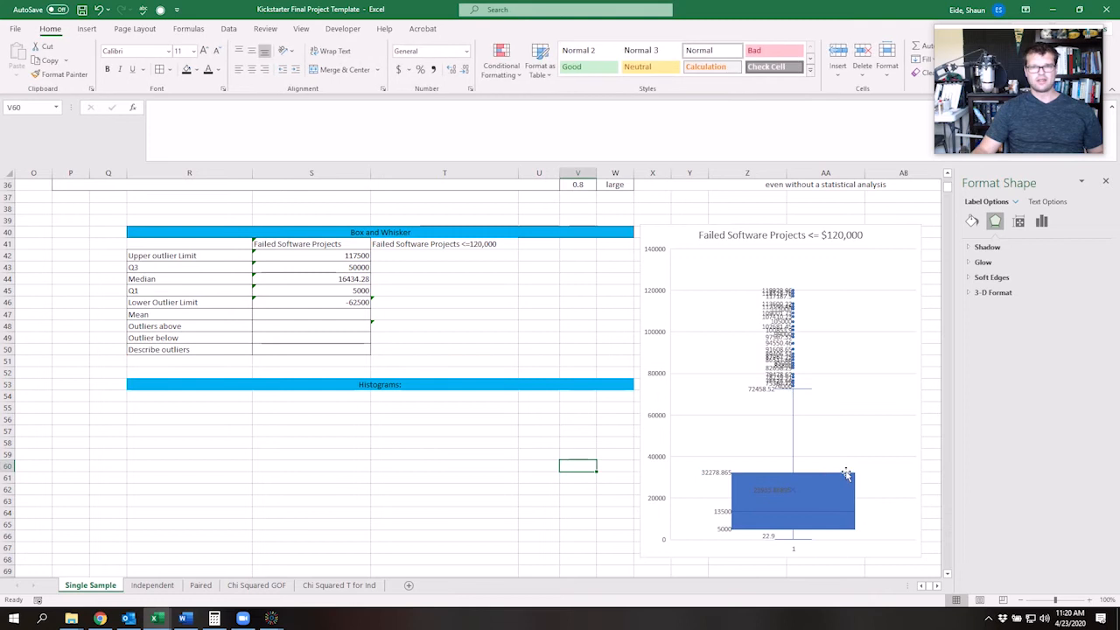
# - Copy the cell range $C$239:$C$2212 from the under-$120,000 box plot's data source without changing the source
pyautogui.click(838, 481)
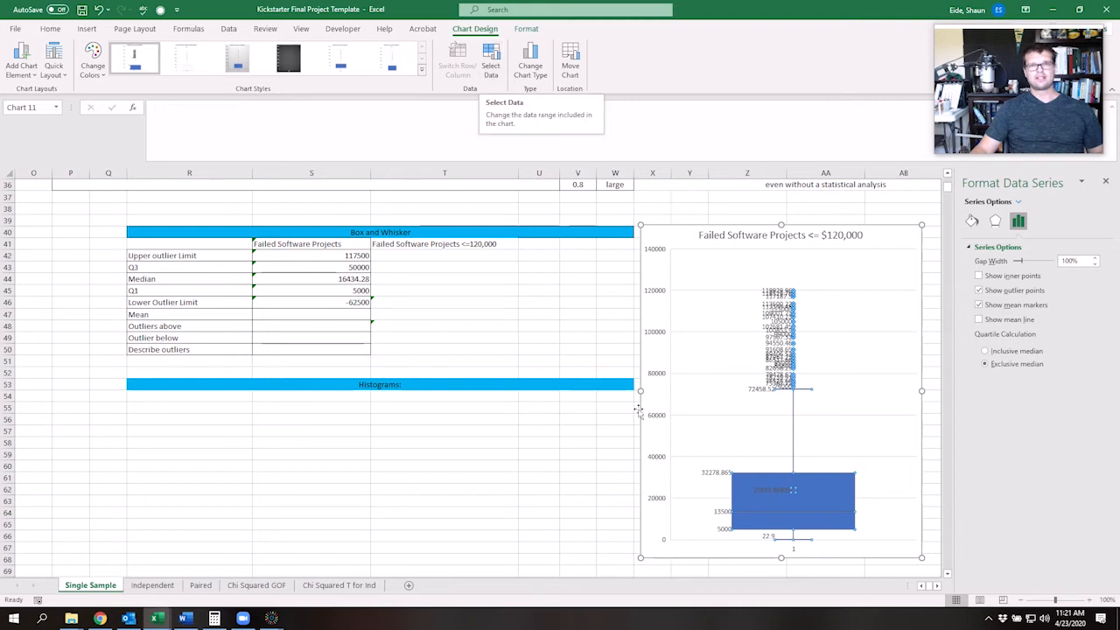
pyautogui.click(671, 228)
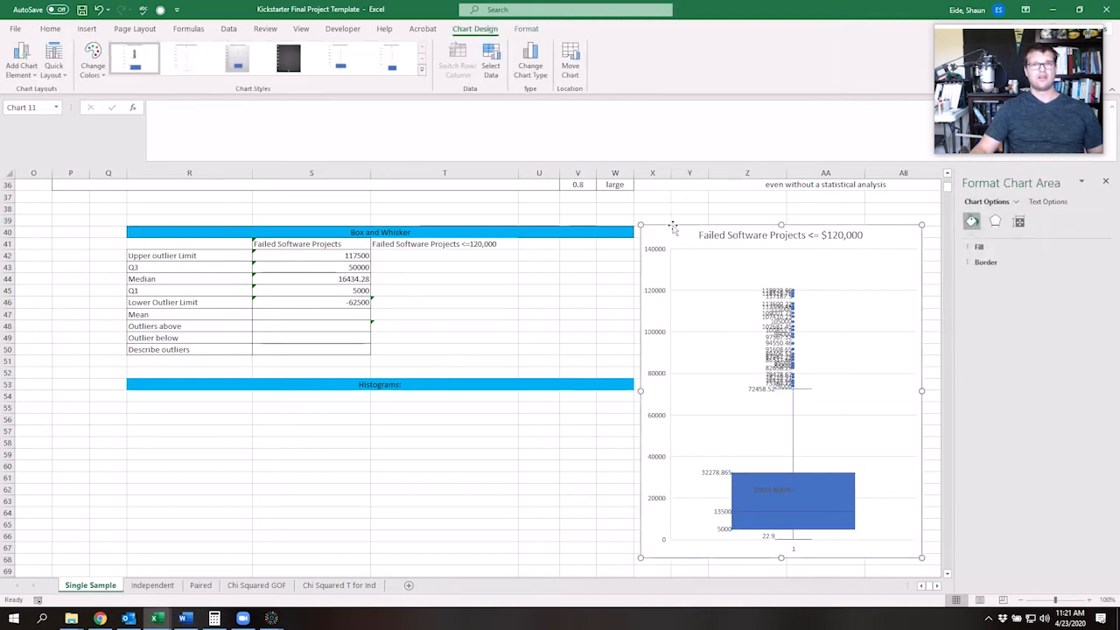
pyautogui.click(488, 78)
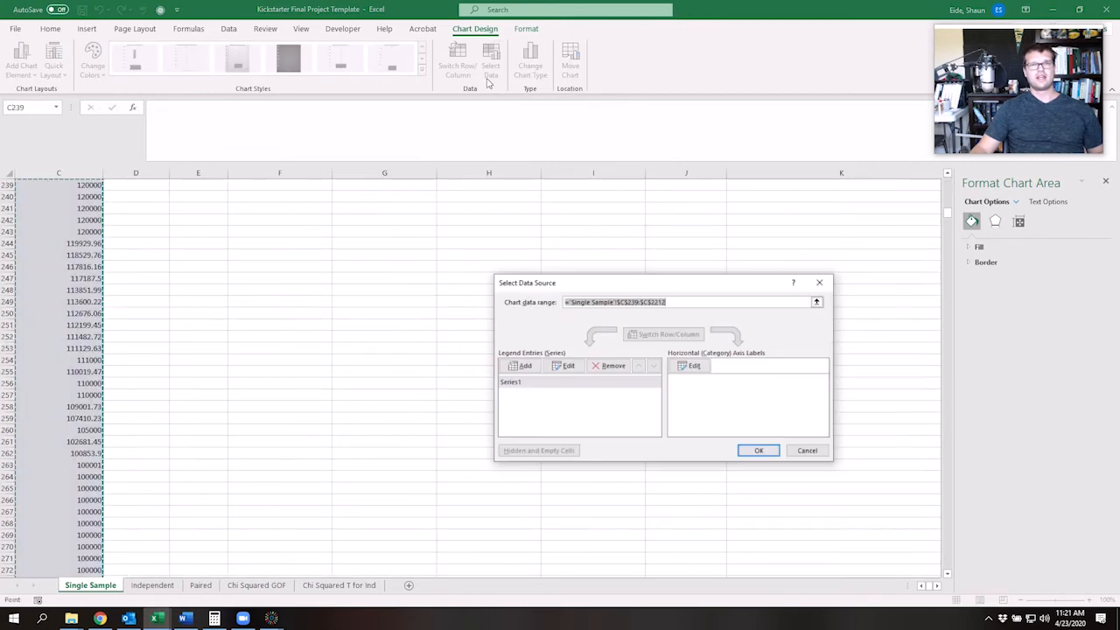
pyautogui.click(619, 305)
pyautogui.moveTo(659, 299); pyautogui.dragTo(622, 307)
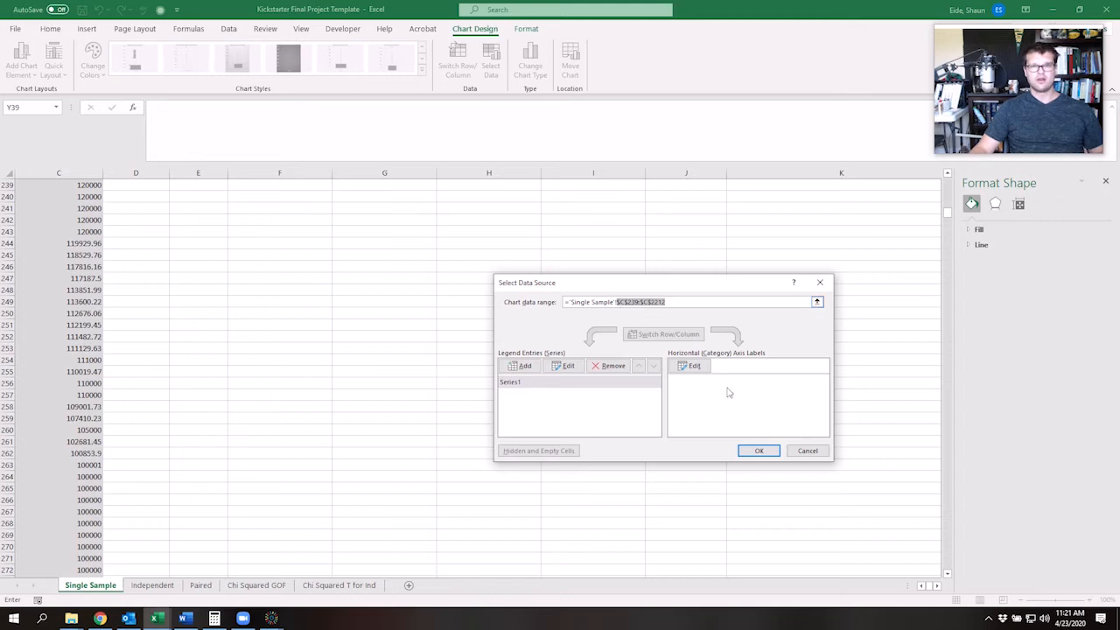
pyautogui.click(806, 450)
# - Paste the range reference $C$239:$C$2212 as text into cell V38, above the Box and Whisker table
pyautogui.scroll(1, 187, 419)
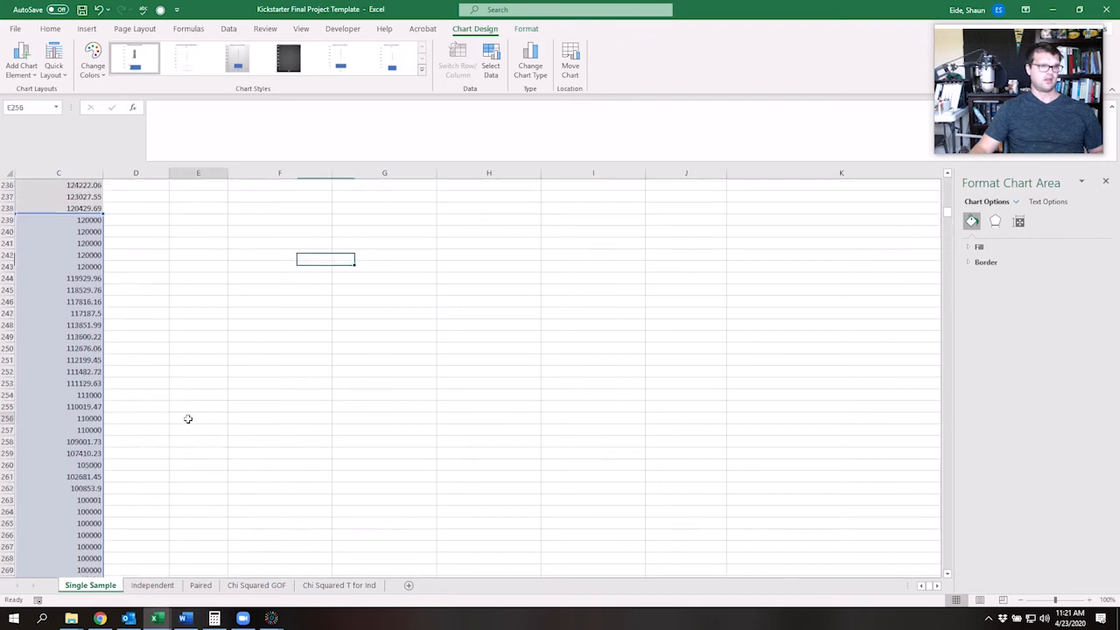
pyautogui.click(187, 419)
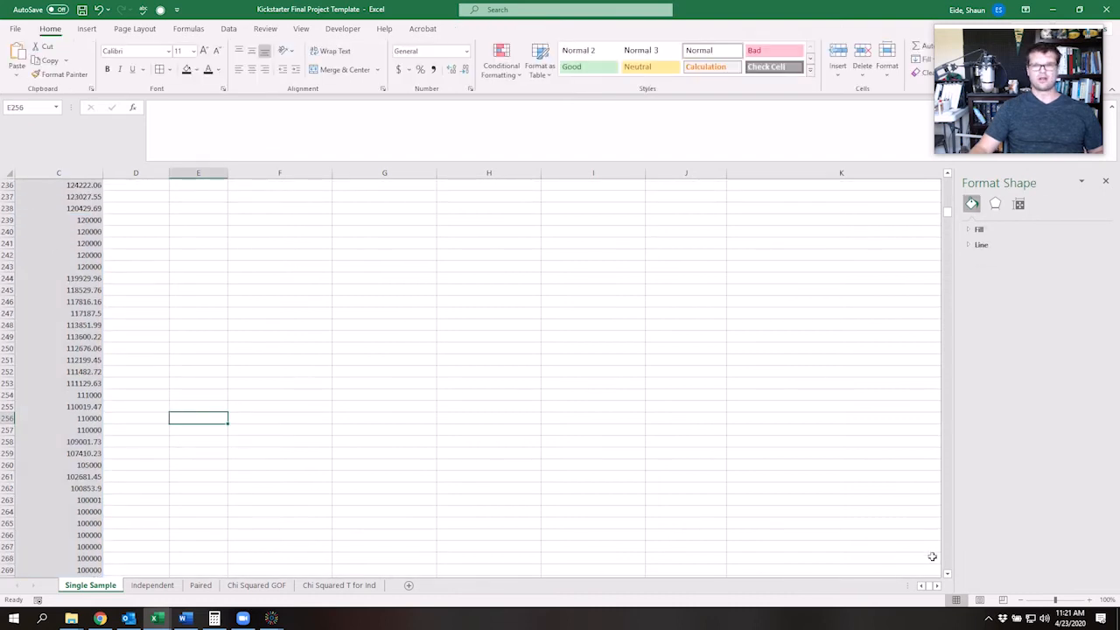
pyautogui.moveTo(947, 212); pyautogui.dragTo(947, 177)
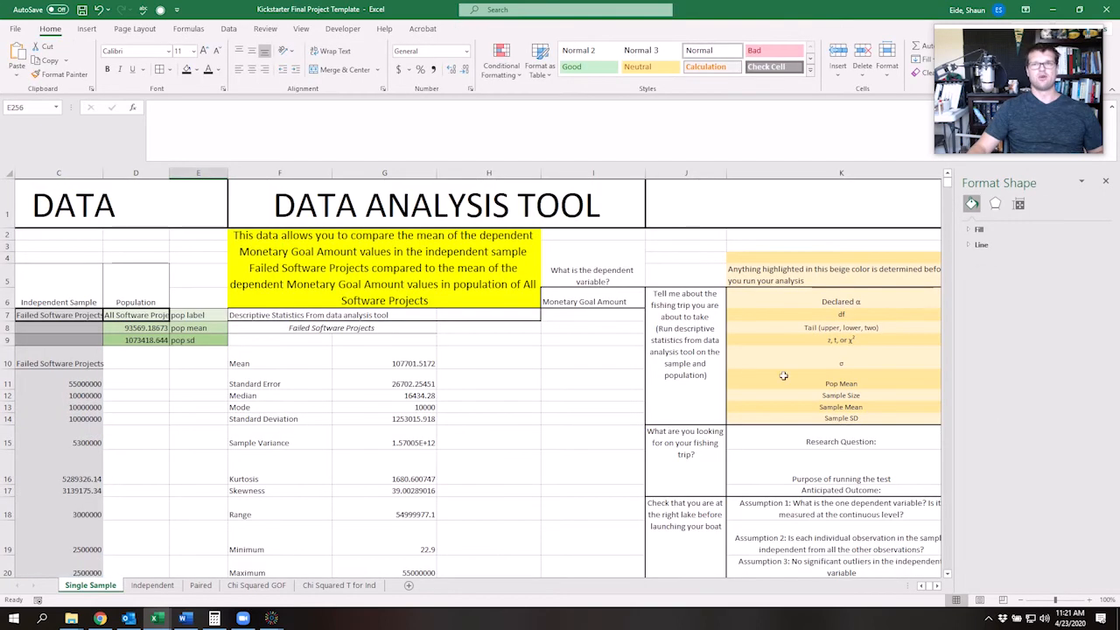
pyautogui.click(936, 585)
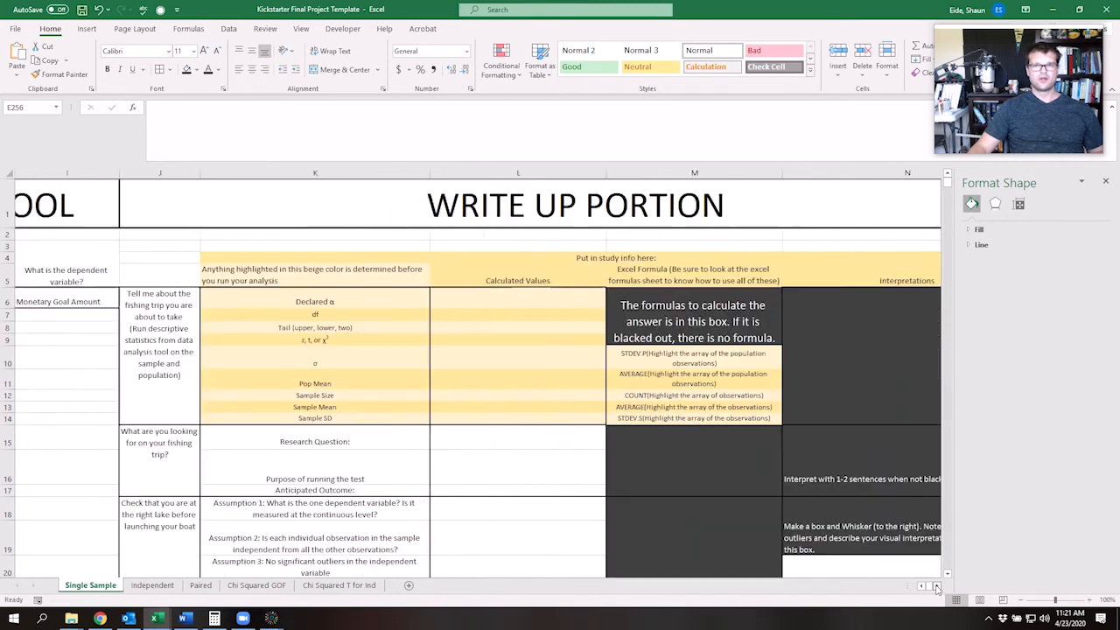
pyautogui.scroll(-10, 870, 550)
pyautogui.moveTo(812, 423); pyautogui.dragTo(832, 404)
pyautogui.click(829, 397)
pyautogui.moveTo(839, 363); pyautogui.dragTo(851, 366)
pyautogui.press('Right')
pyautogui.press('Right')
pyautogui.press('Right')
pyautogui.press('Right')
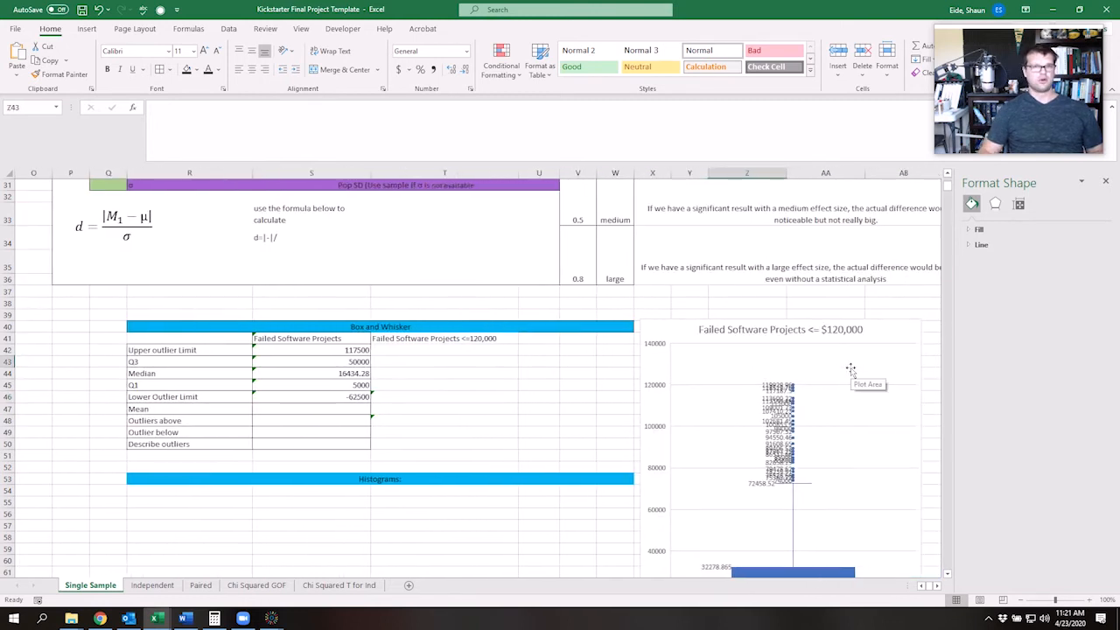
pyautogui.click(565, 299)
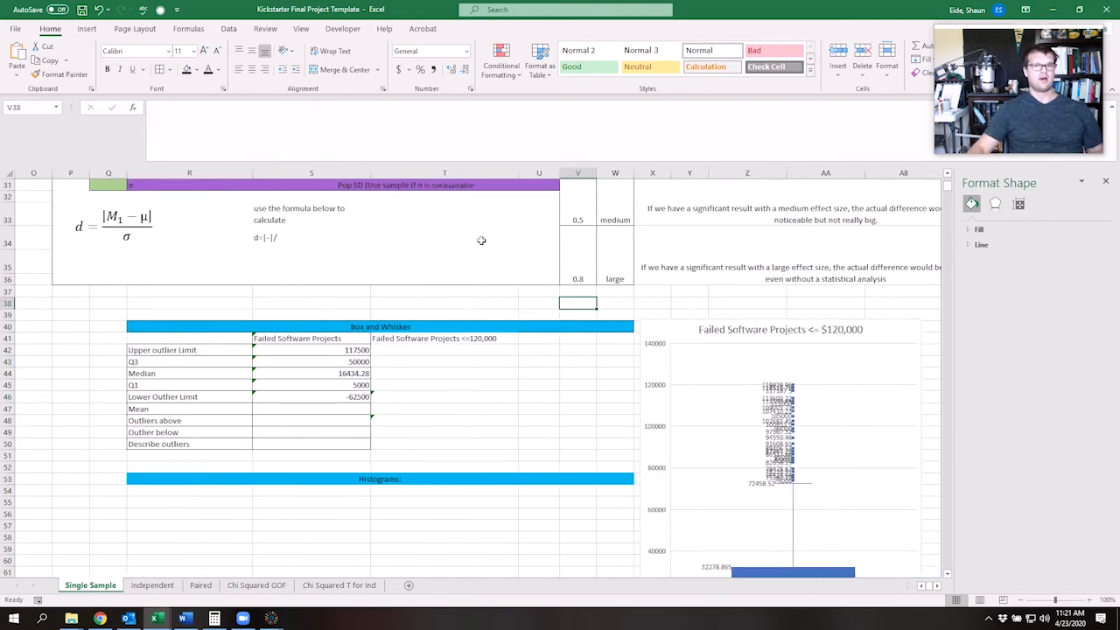
pyautogui.click(385, 159)
pyautogui.write('$C$239:$C$2212')
pyautogui.press('Tab')
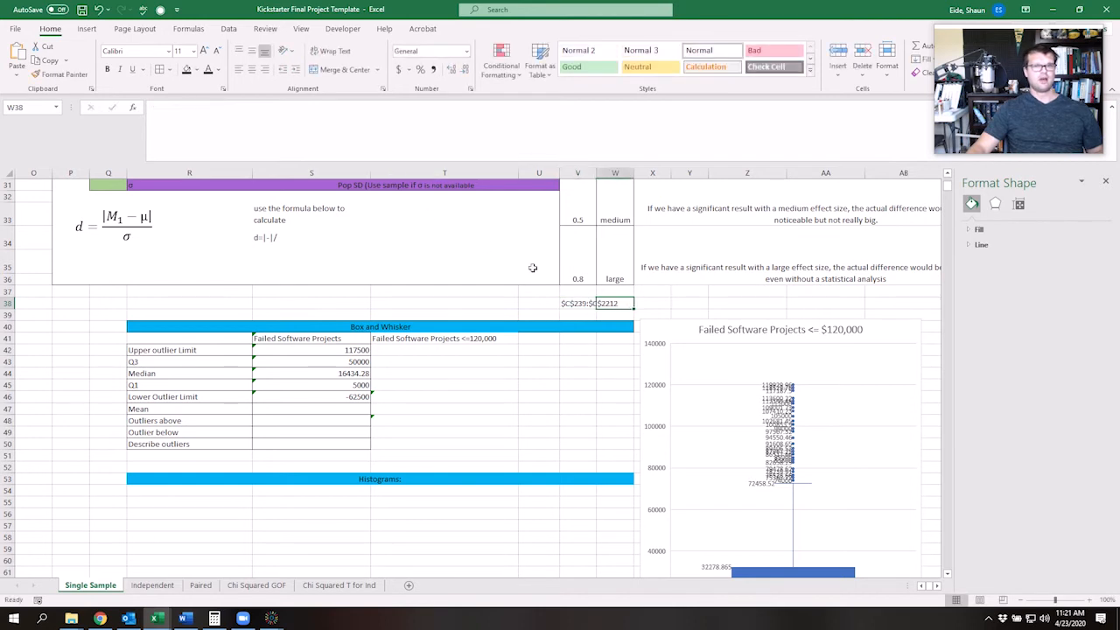
pyautogui.click(577, 306)
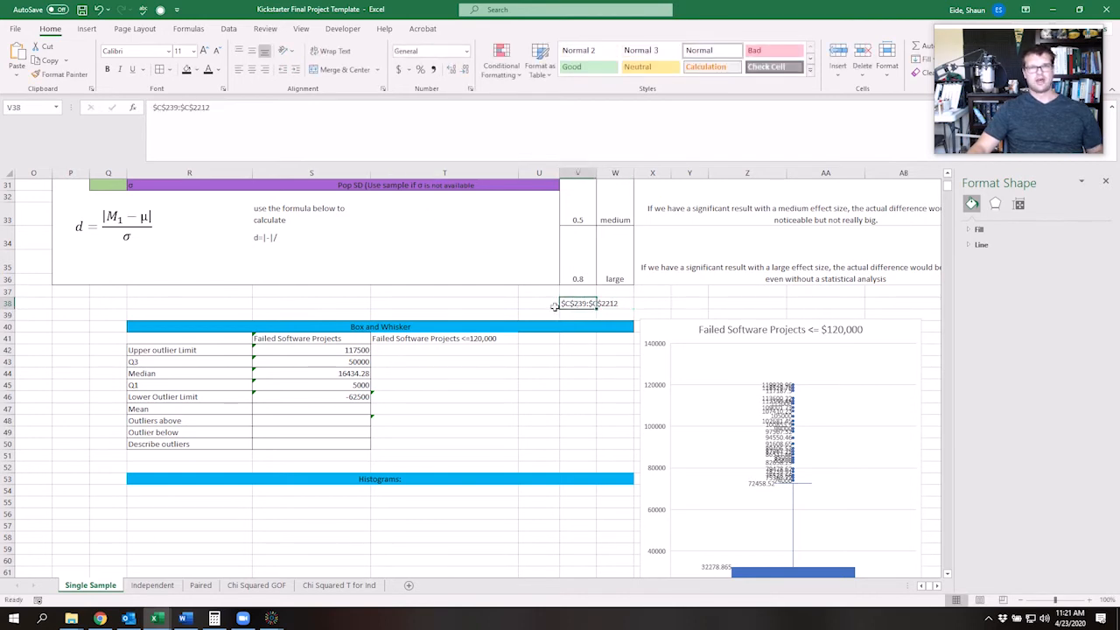
# - Review the Box and Whisker table's row labels from Upper outlier Limit through Outliers above
pyautogui.click(474, 347)
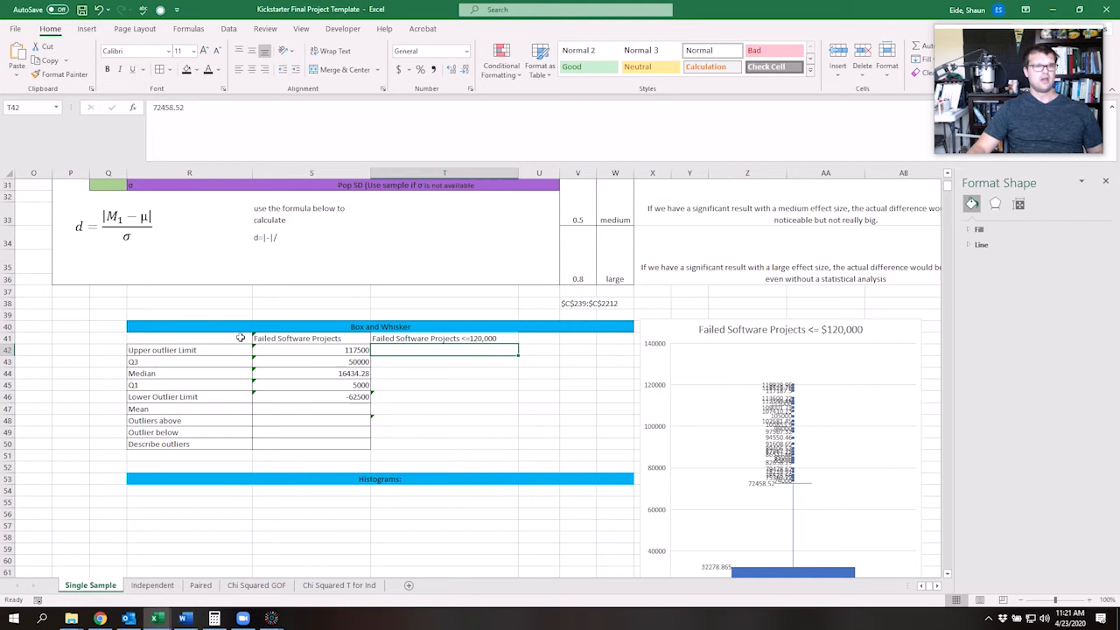
pyautogui.click(195, 351)
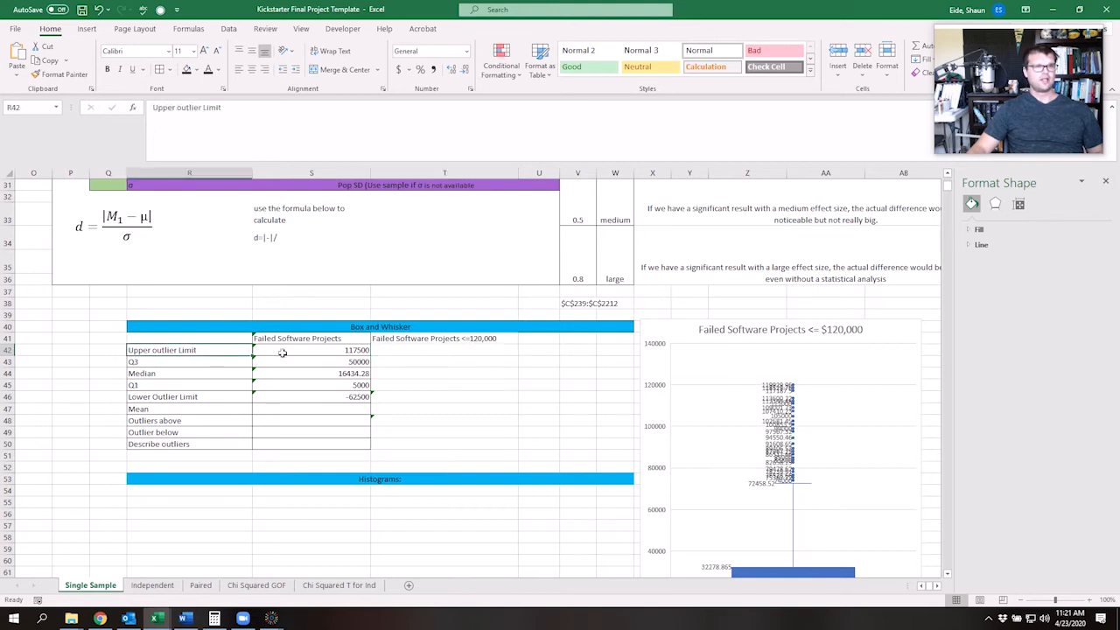
pyautogui.click(192, 362)
pyautogui.click(192, 374)
pyautogui.click(191, 385)
pyautogui.click(190, 396)
pyautogui.click(201, 411)
pyautogui.click(198, 422)
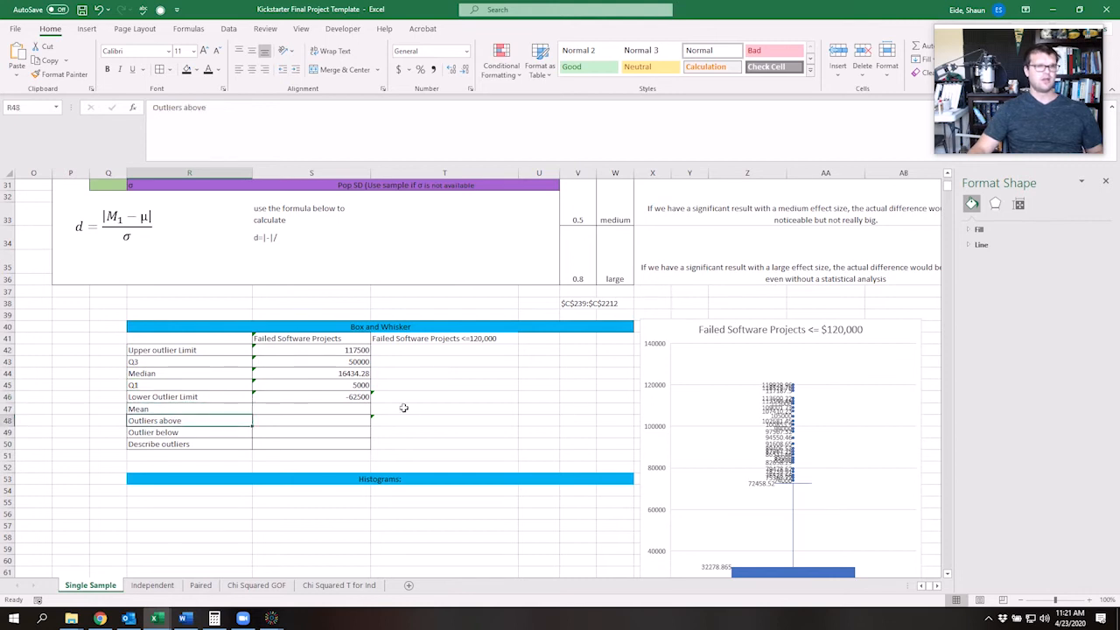
# - Move the under-$120,000 box plot up about three rows so it starts at row 37 beside the table
pyautogui.scroll(-2, 403, 407)
pyautogui.moveTo(690, 217); pyautogui.dragTo(685, 292)
pyautogui.scroll(-1, 536, 488)
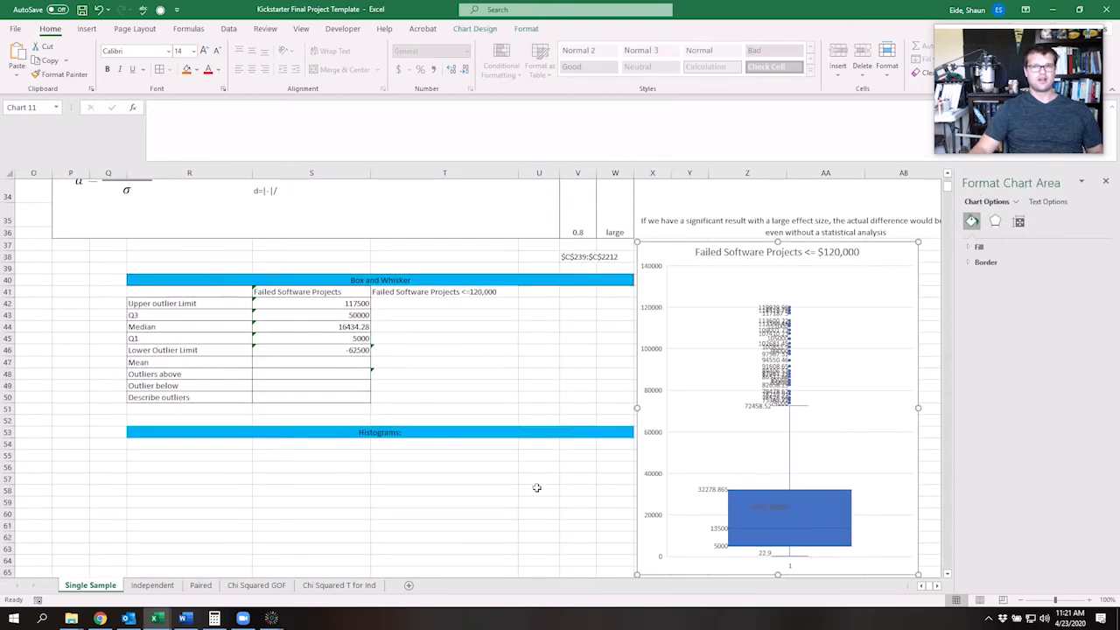
pyautogui.scroll(-1, 536, 488)
pyautogui.click(730, 488)
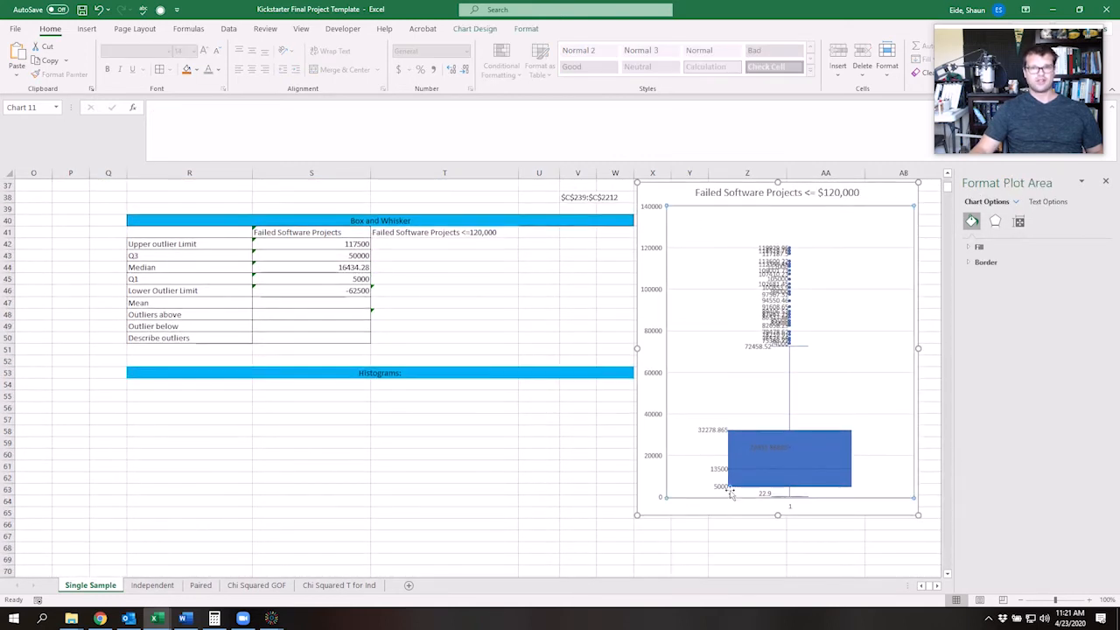
# - Apply a dark font color to T42 and T43 to reveal the hidden upper outlier limit and Q3 values
pyautogui.click(440, 249)
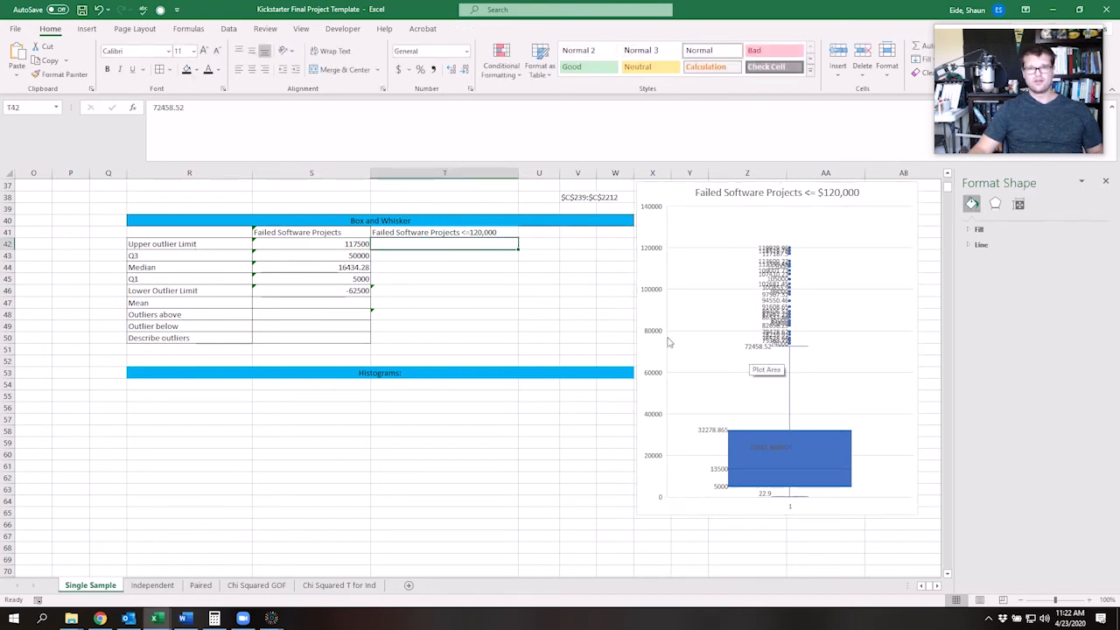
pyautogui.click(207, 71)
pyautogui.click(453, 255)
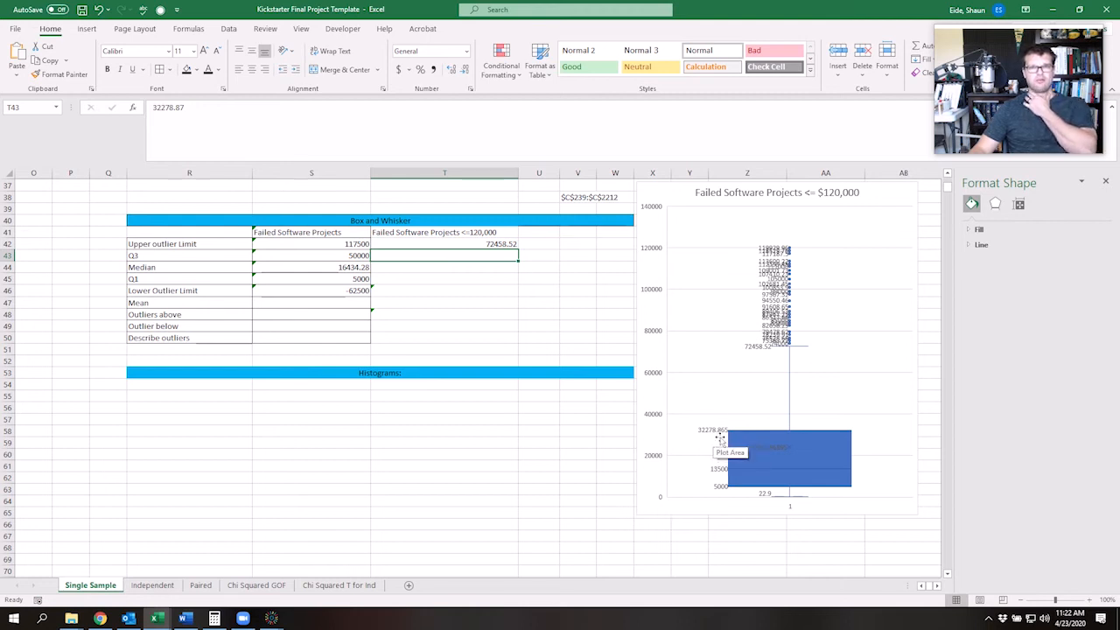
pyautogui.click(207, 70)
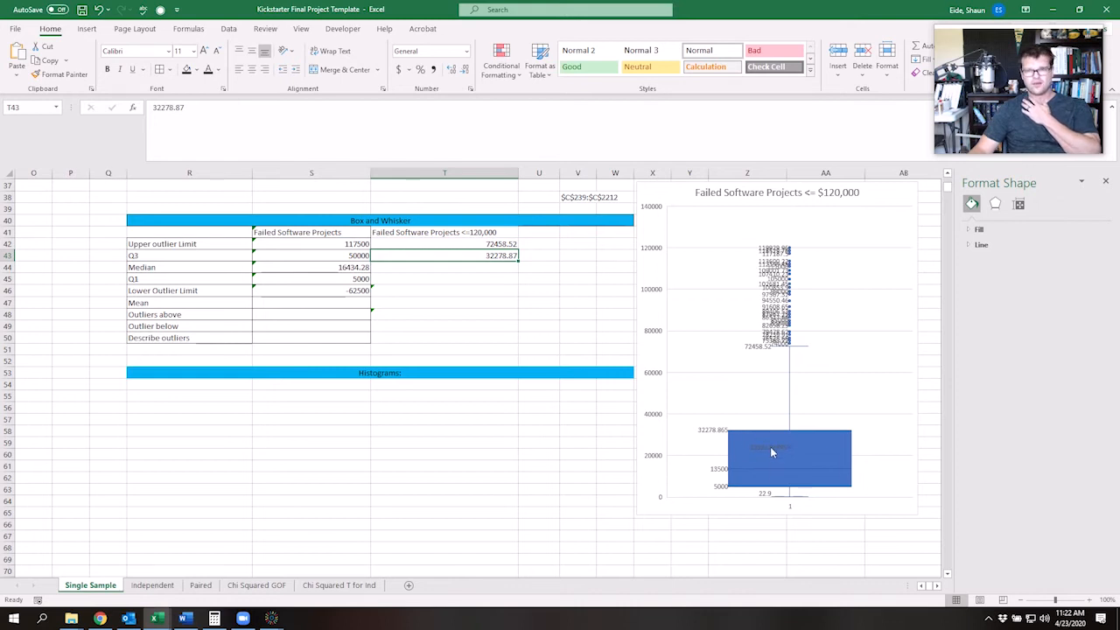
# - Apply the same dark font color to T44, T45 and T46 to reveal the median, Q1 and lower outlier limit
pyautogui.moveTo(771, 451)
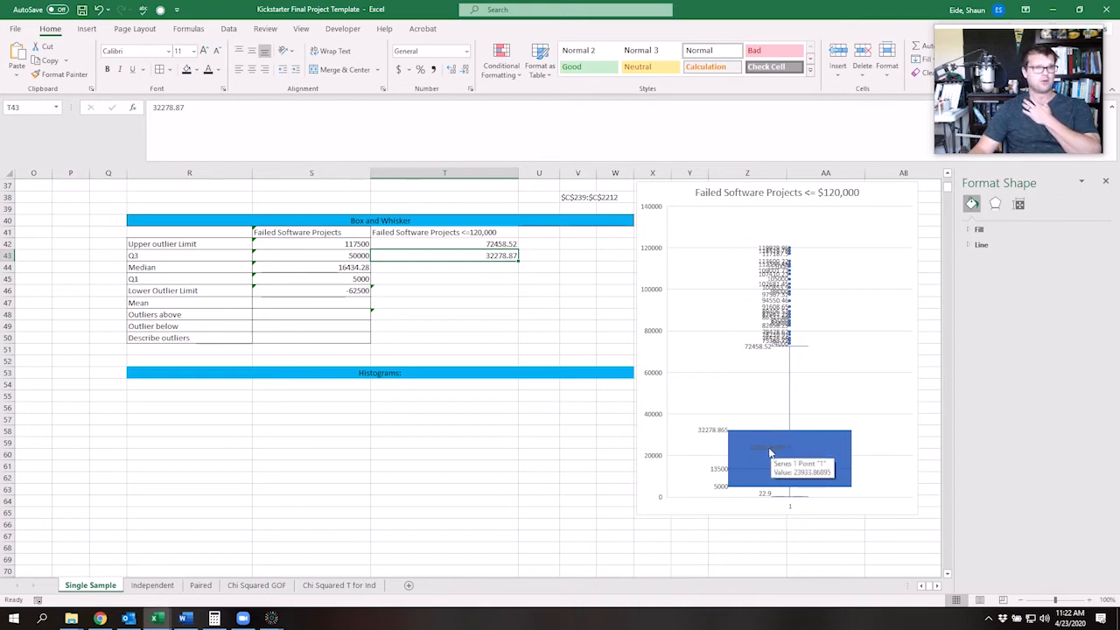
pyautogui.click(393, 273)
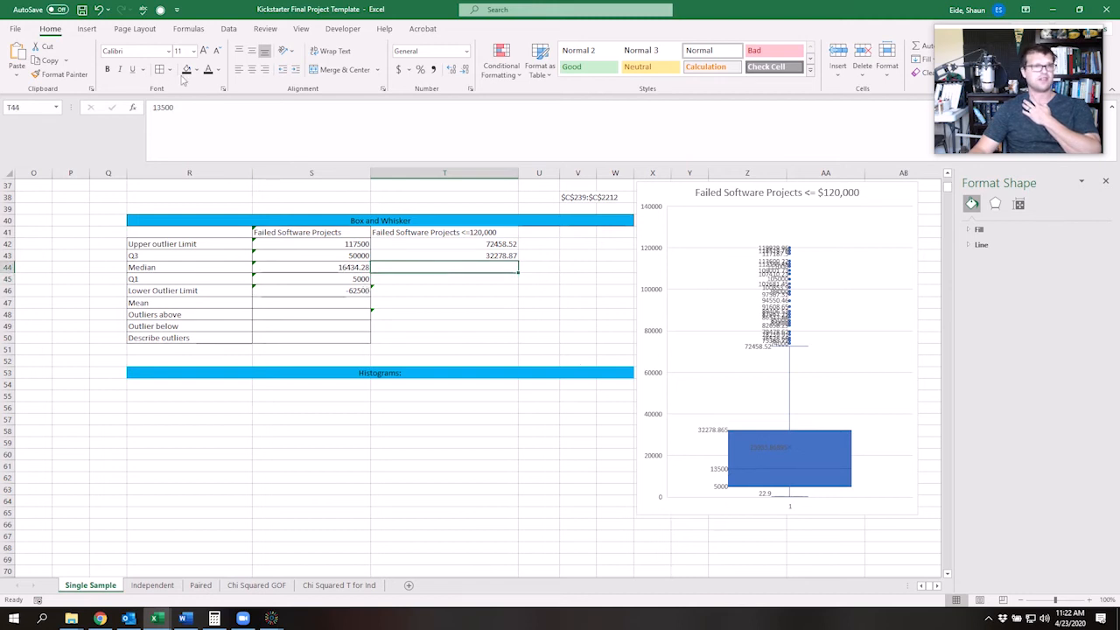
pyautogui.click(212, 75)
pyautogui.click(467, 280)
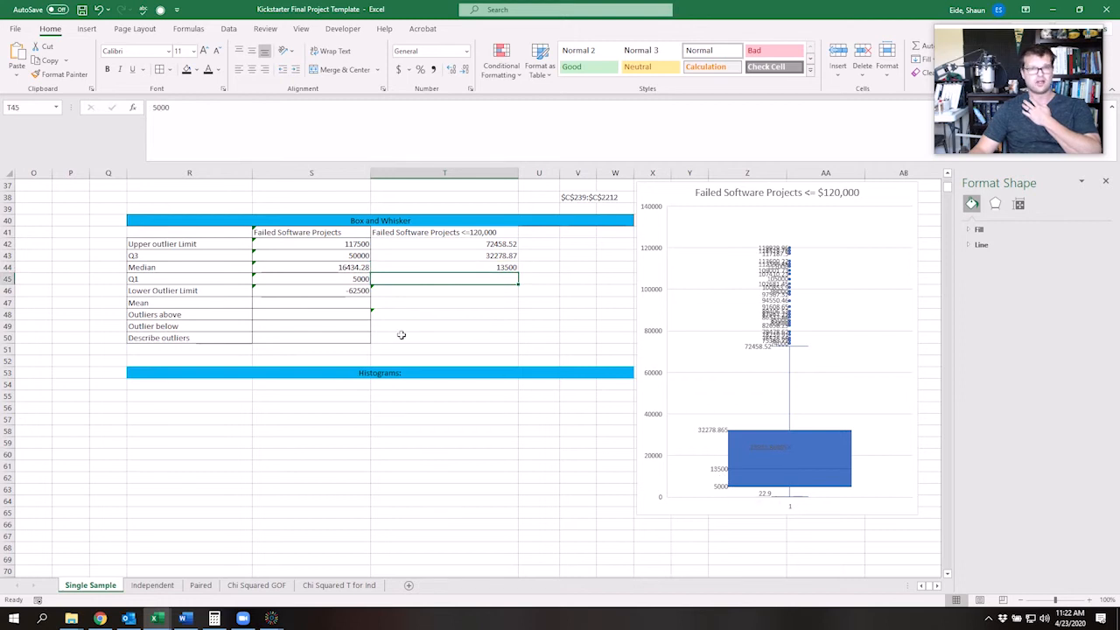
pyautogui.click(208, 70)
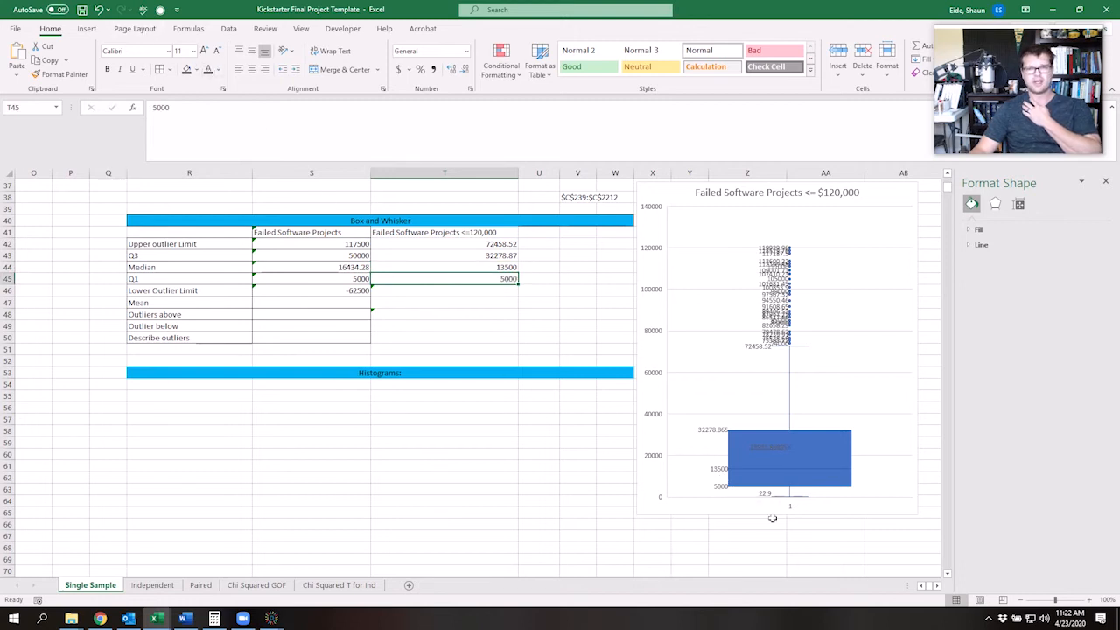
pyautogui.click(414, 292)
pyautogui.click(208, 70)
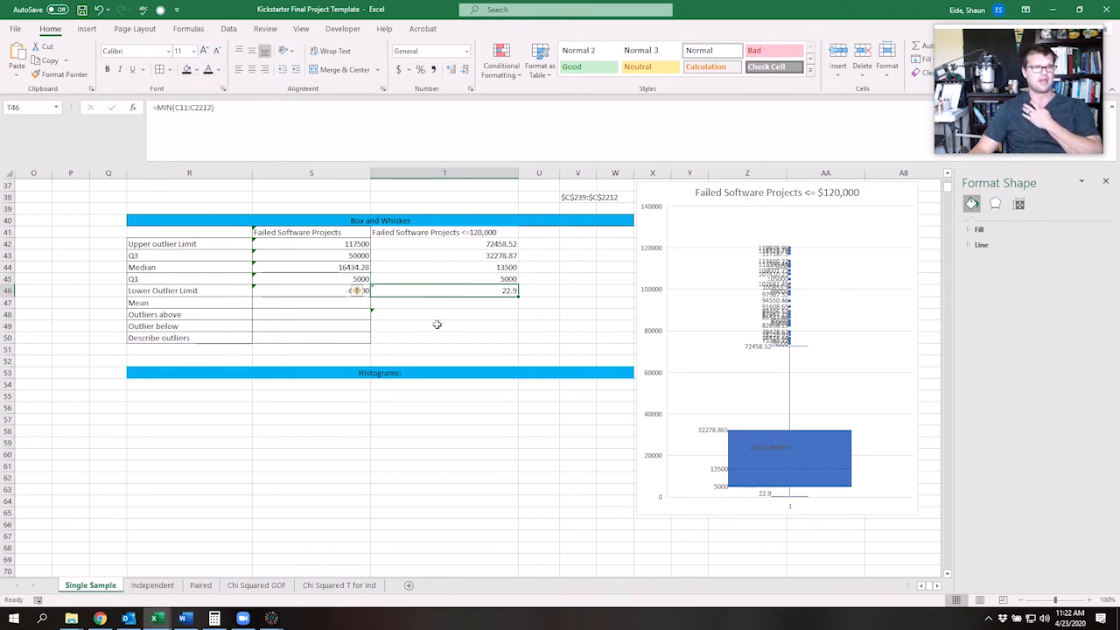
# - Give the mean's data label inside the under-$120,000 box plot a solid light fill to make it readable
pyautogui.click(425, 302)
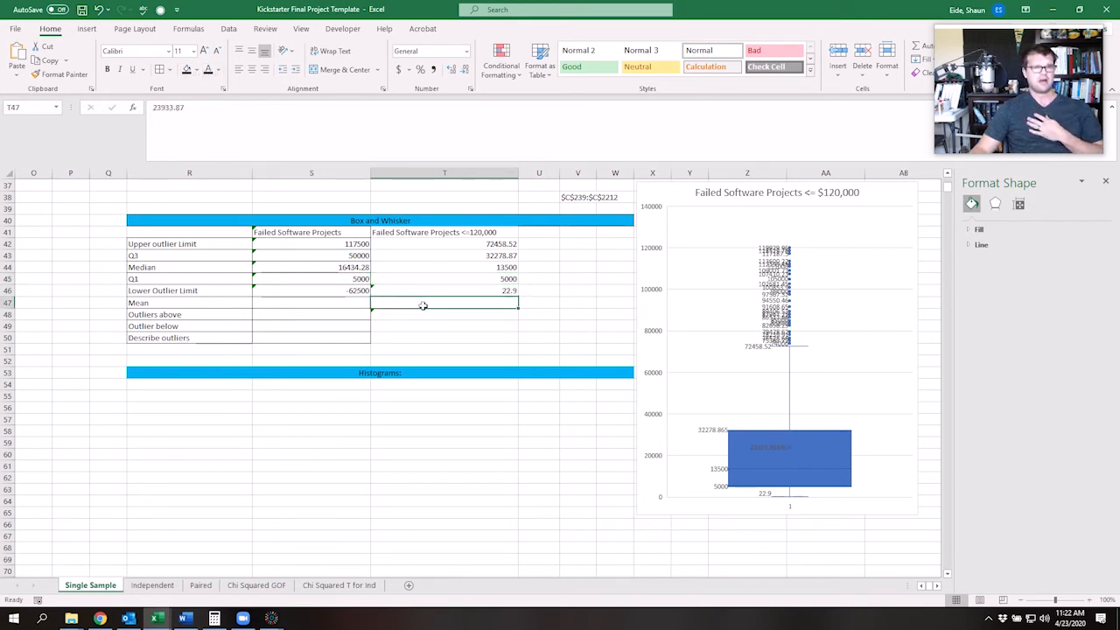
pyautogui.click(762, 448)
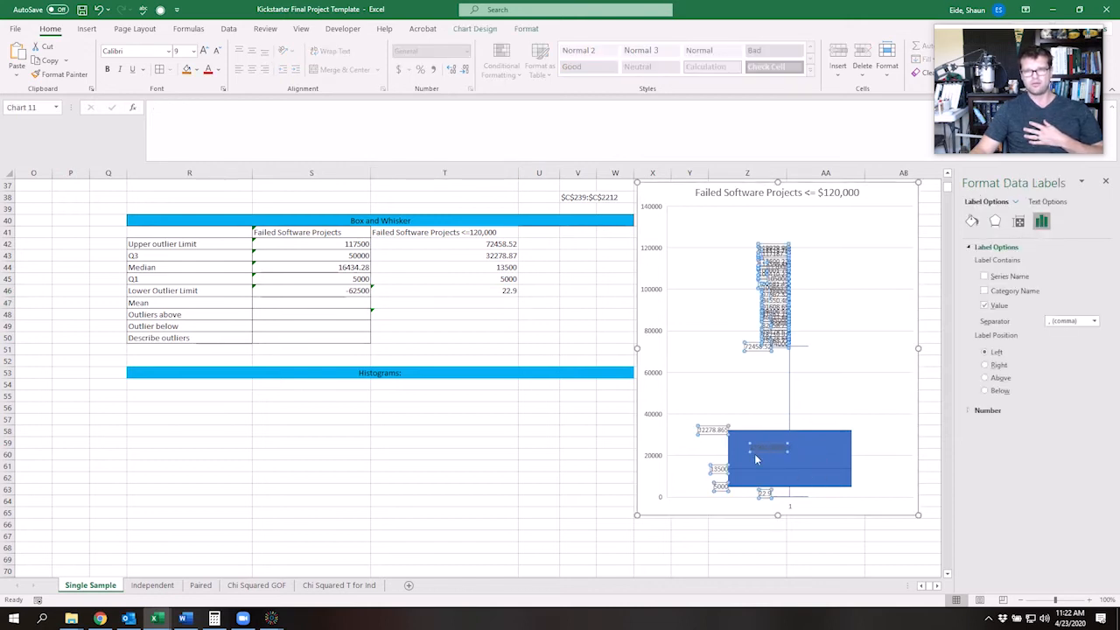
pyautogui.click(970, 223)
pyautogui.click(978, 253)
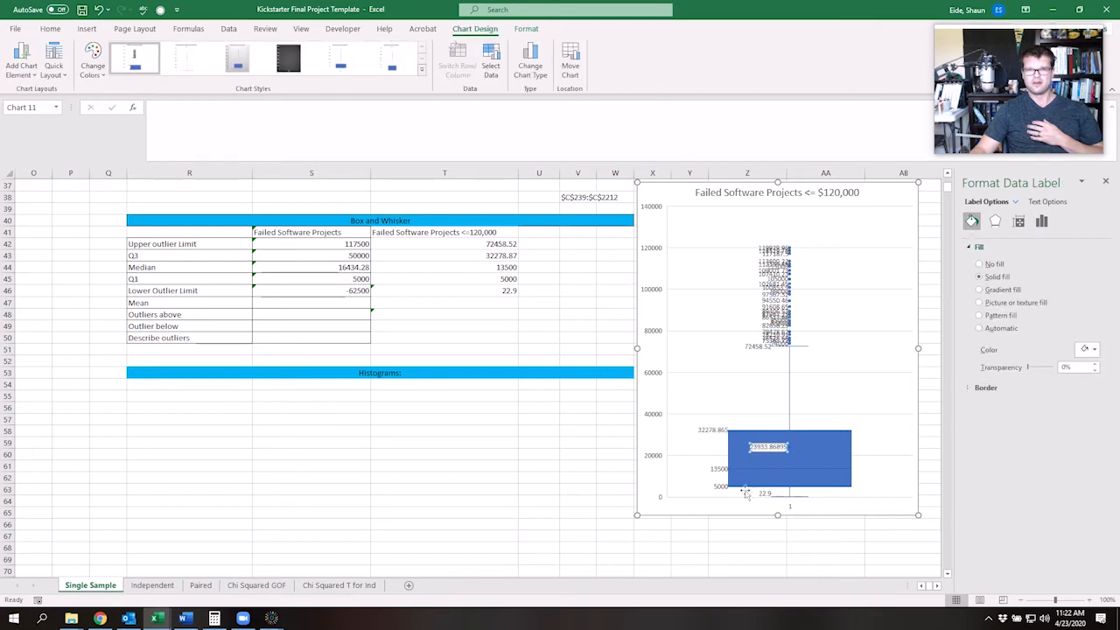
pyautogui.click(615, 500)
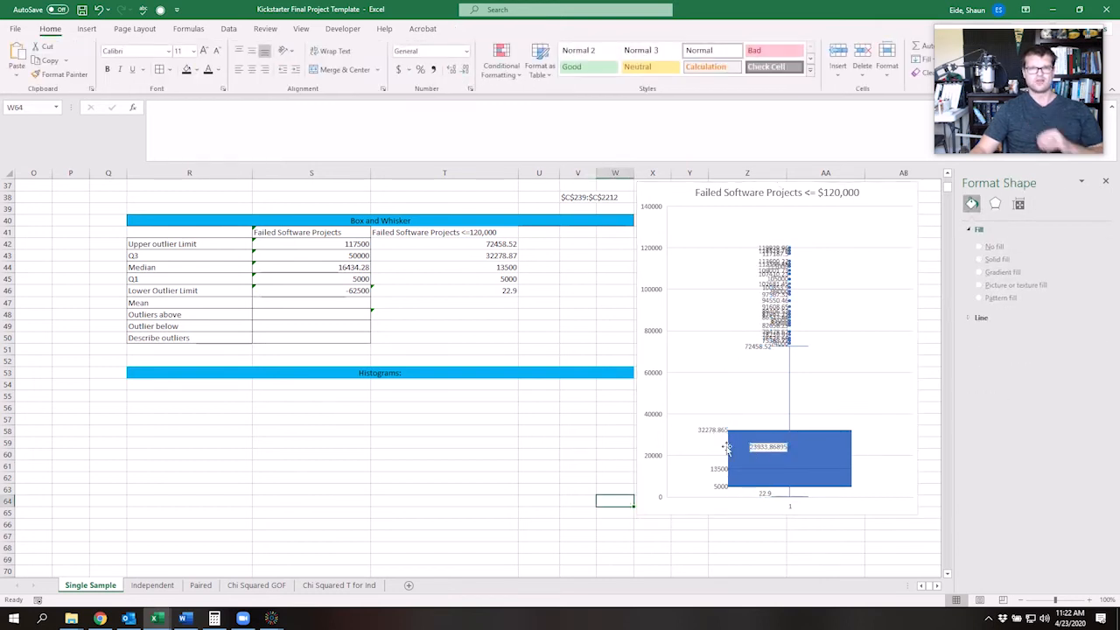
# - Enter 23933.87 in T47 as the mean for failed software projects at or below $120,000
pyautogui.click(452, 305)
pyautogui.write('23933.87')
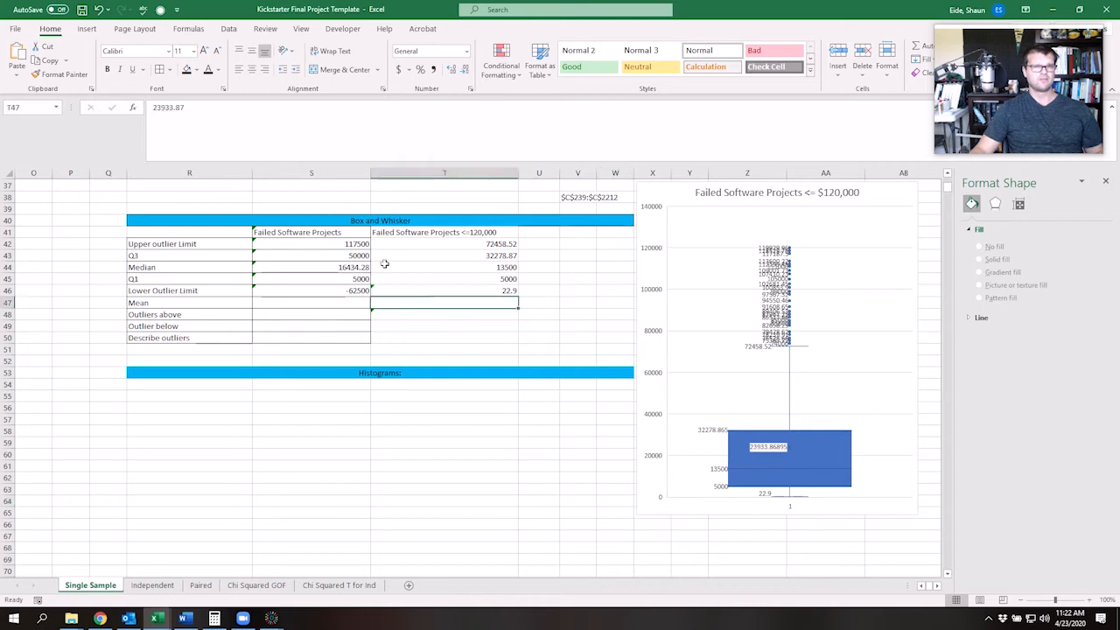
pyautogui.click(383, 313)
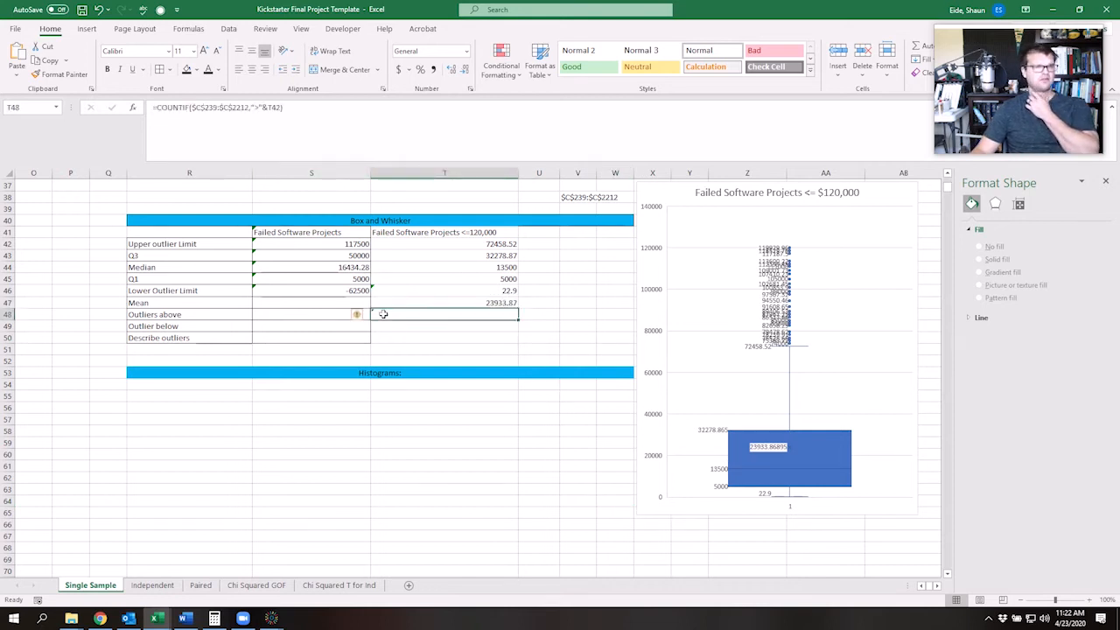
pyautogui.click(530, 317)
pyautogui.click(486, 304)
pyautogui.click(486, 314)
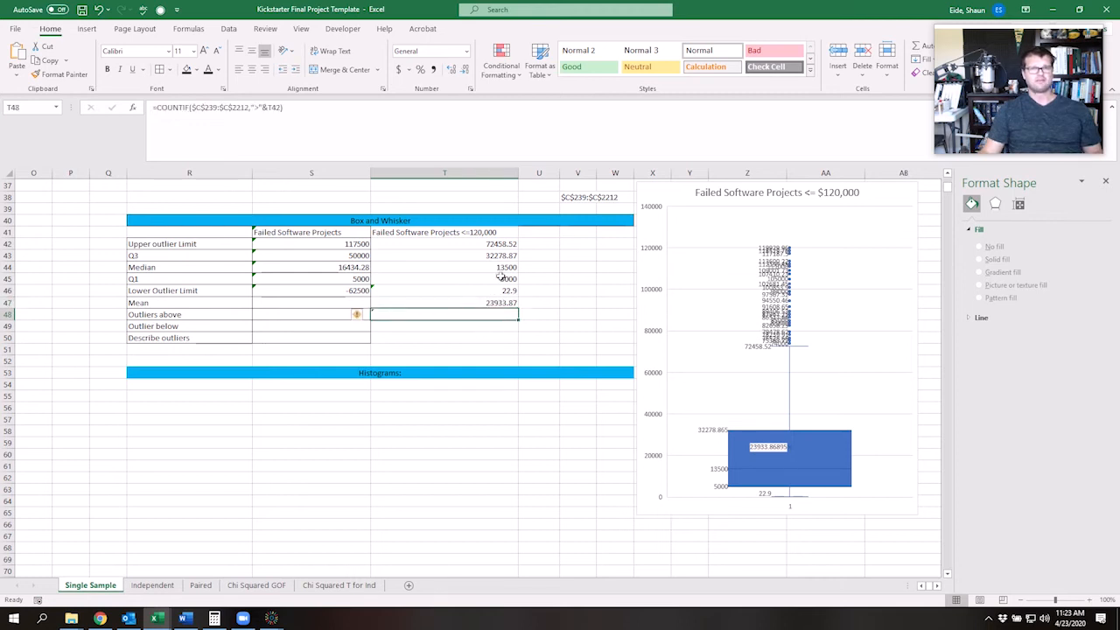
# - In U48, count the outliers above the upper limit with =COUNTIF($C$239:$C$2212,">"&T42)
pyautogui.click(531, 320)
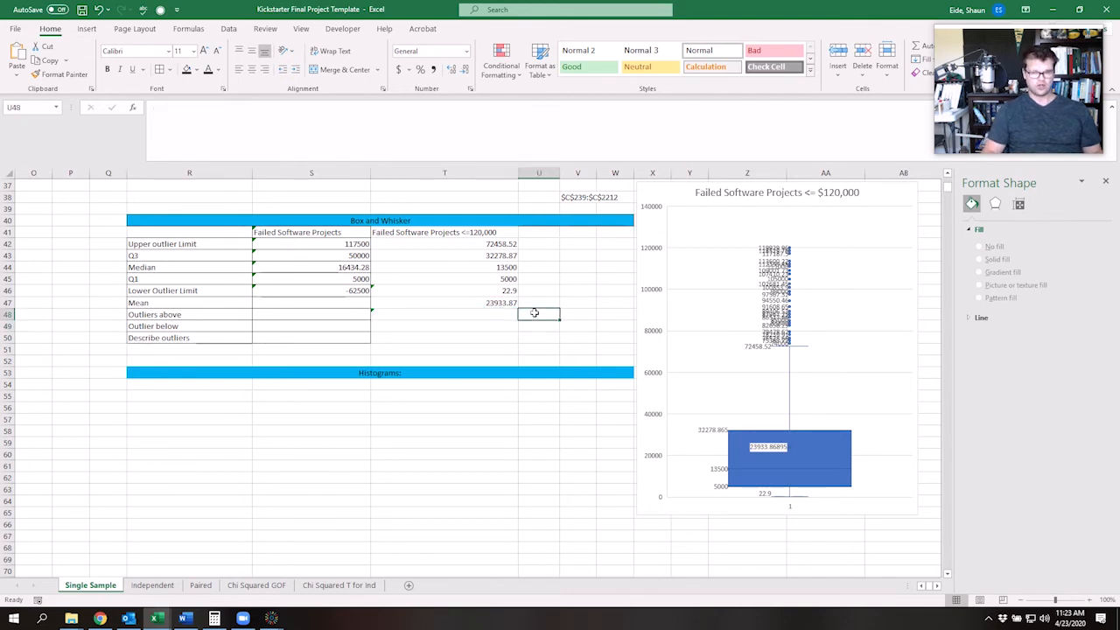
pyautogui.write('=couunti')
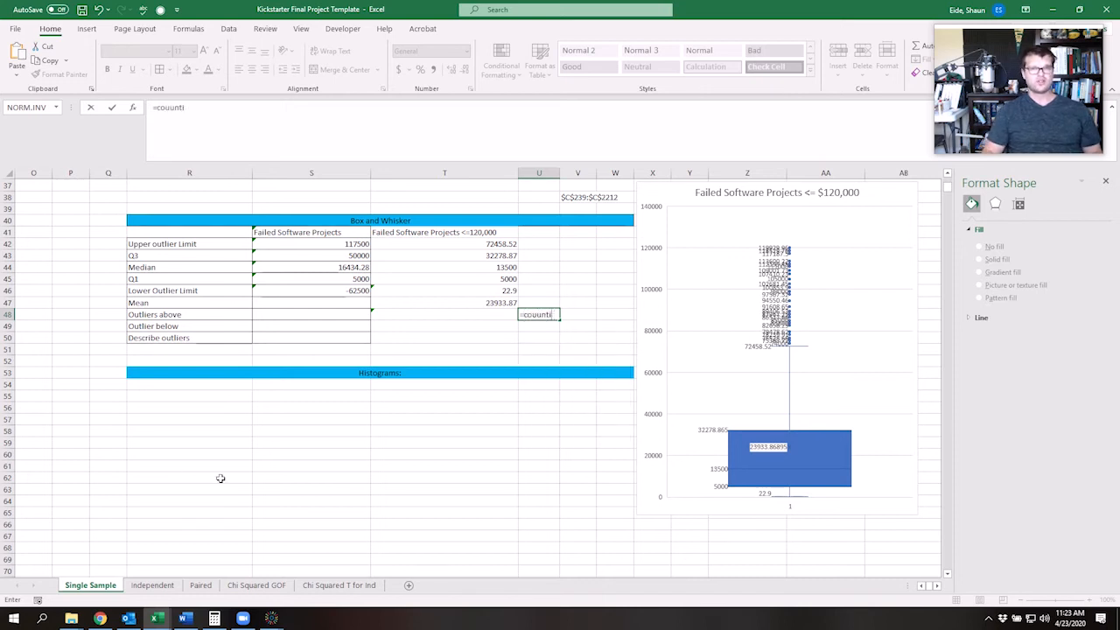
pyautogui.press('BackSpace')
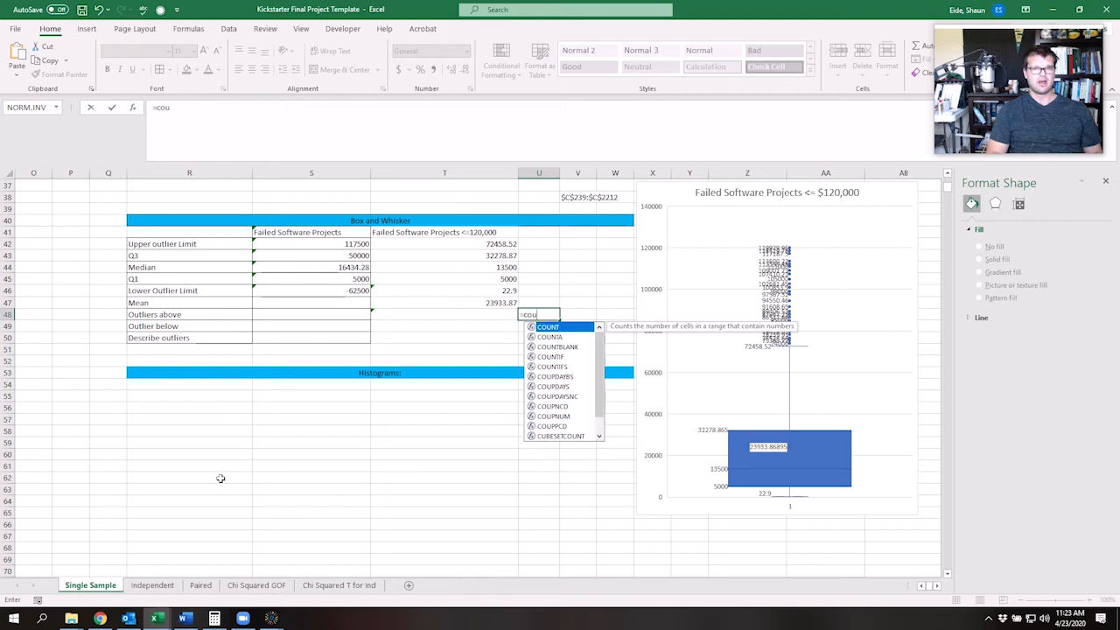
pyautogui.write('nt')
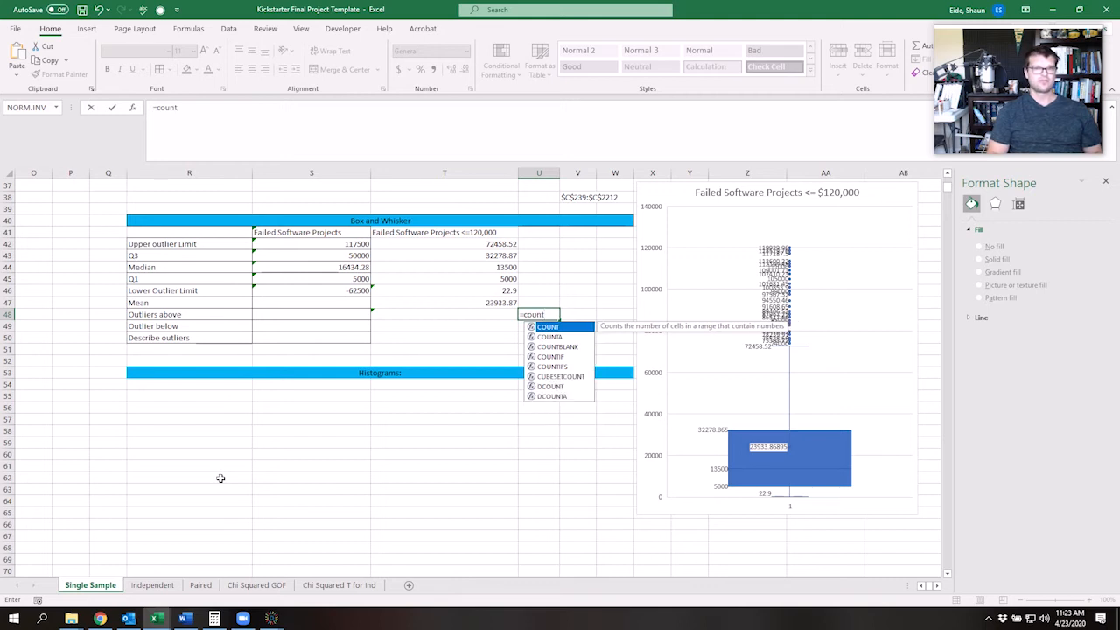
pyautogui.write('if(')
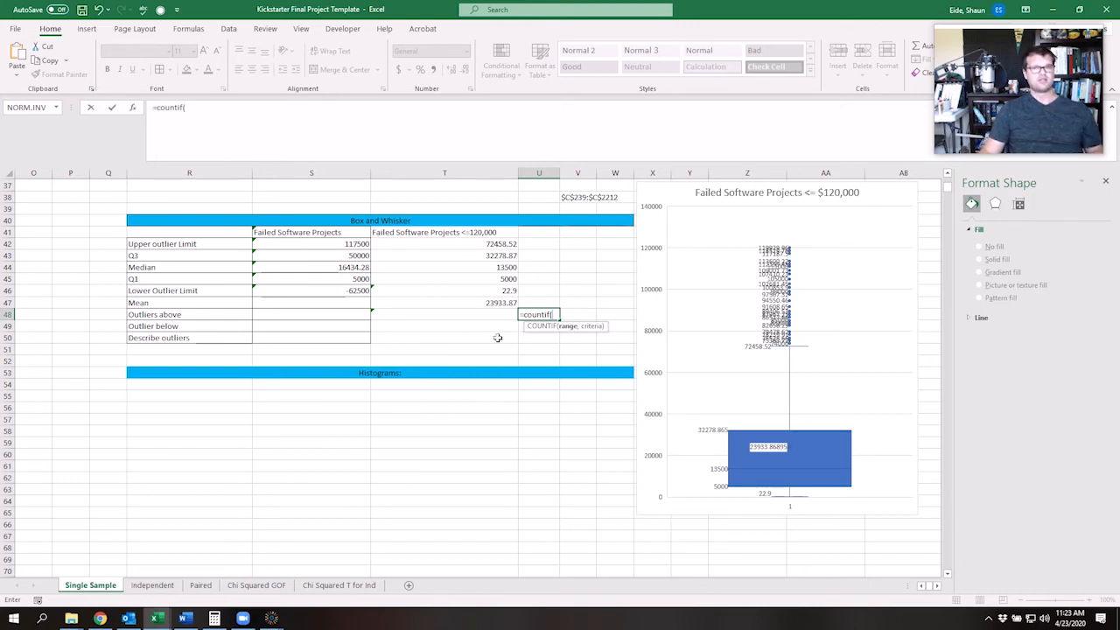
pyautogui.write('$C$239:$C$2212')
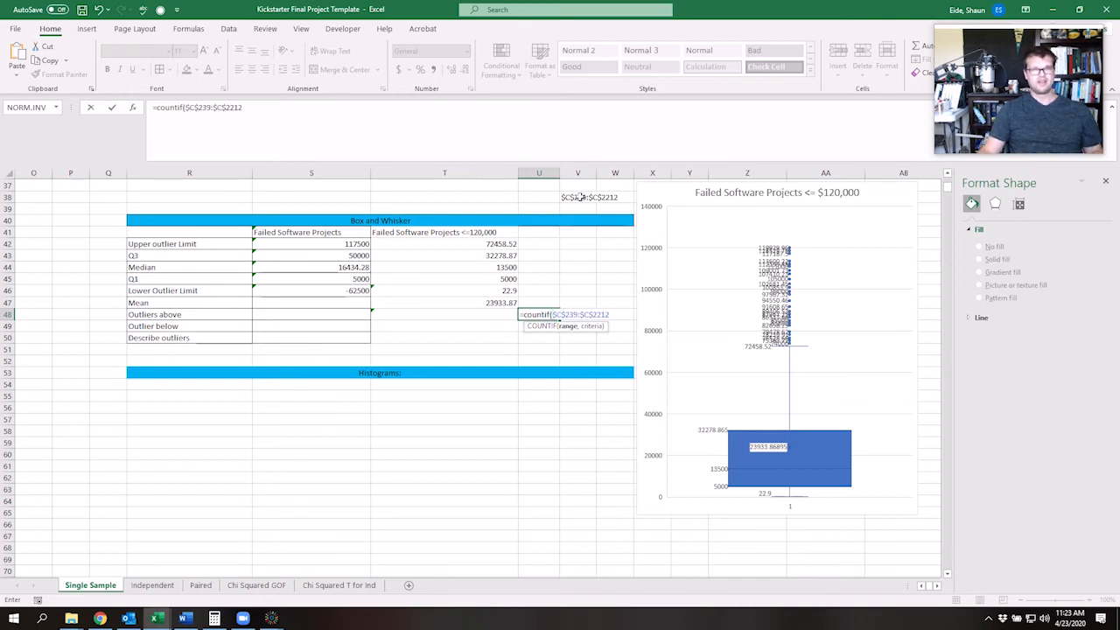
pyautogui.write(',">')
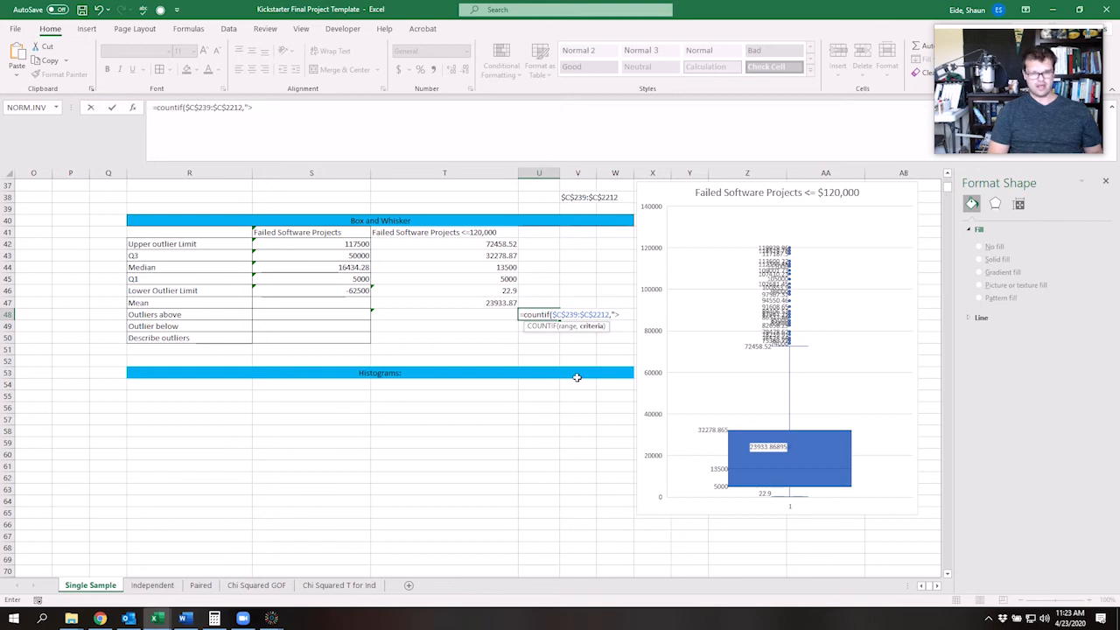
pyautogui.write('"&')
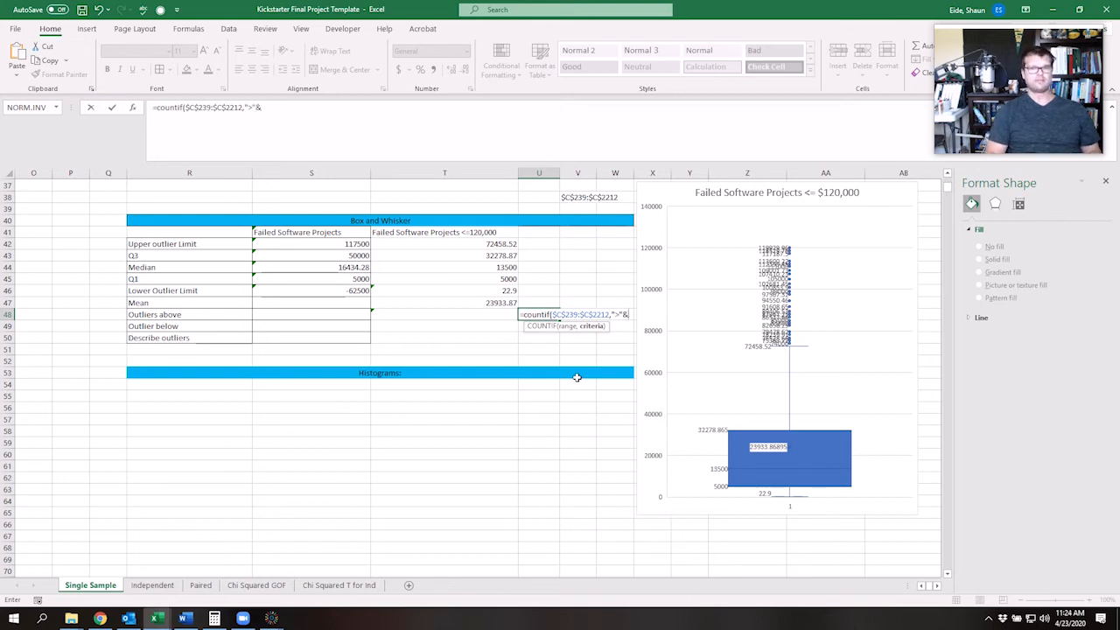
pyautogui.click(490, 244)
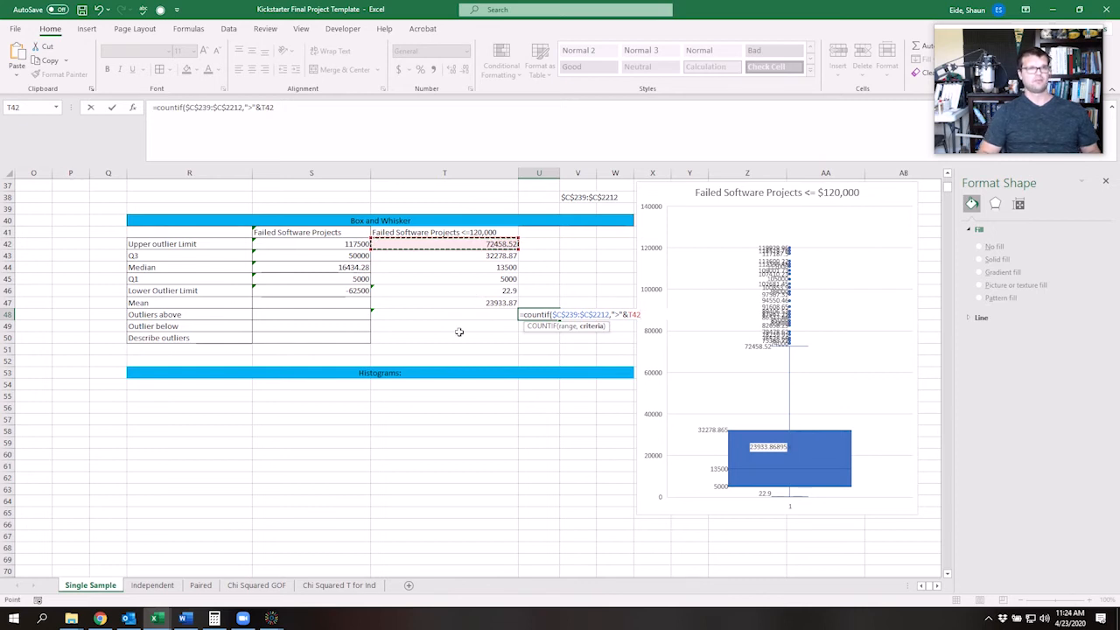
pyautogui.write(')')
pyautogui.press('Return')
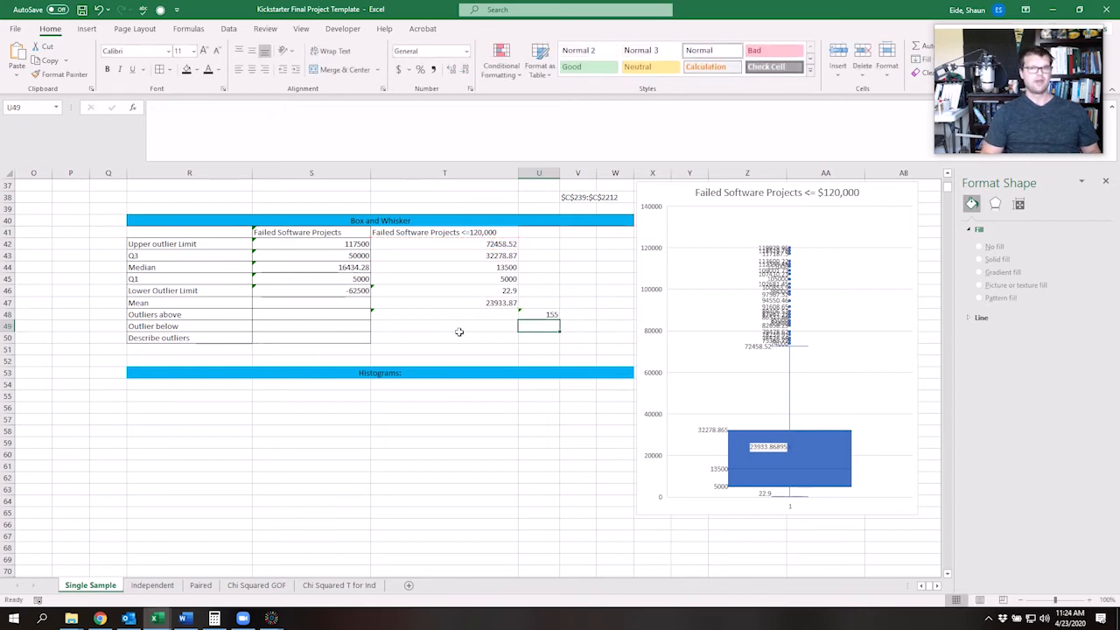
# - Copy the COUNTIF formula from U48 into T48 with its references unchanged, and clear U48
pyautogui.click(526, 316)
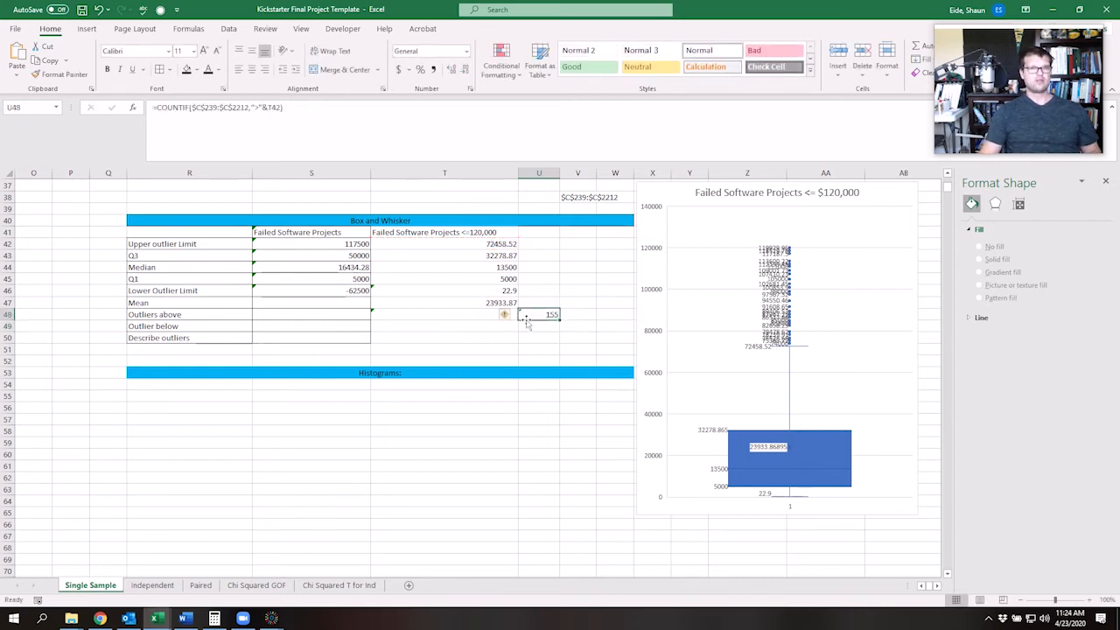
pyautogui.click(330, 120)
pyautogui.press('Tab')
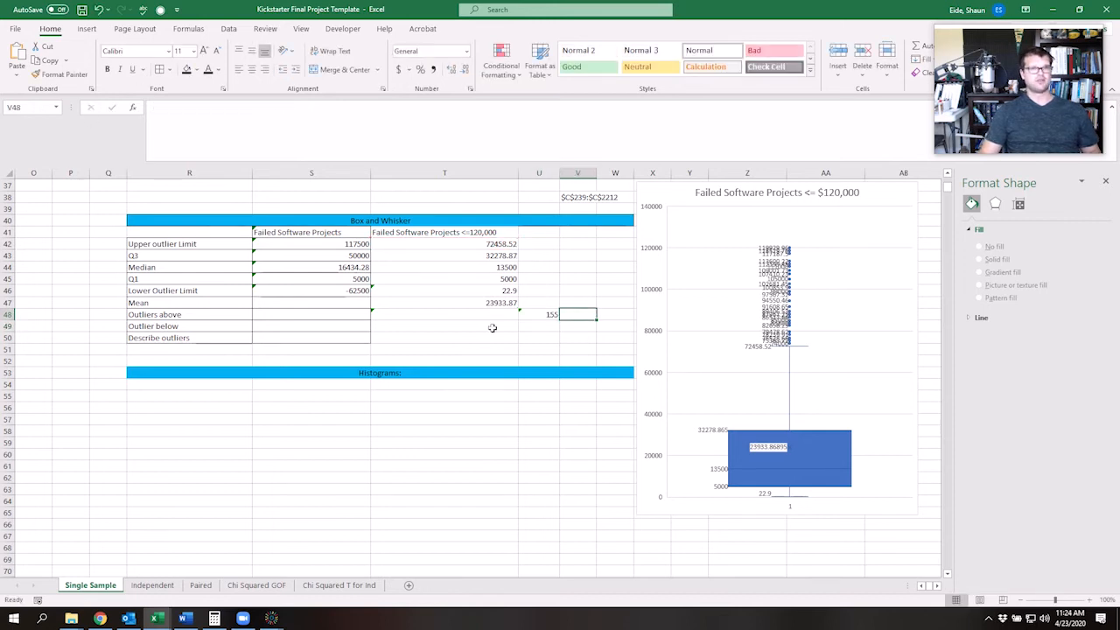
pyautogui.click(492, 314)
pyautogui.hotkey('ctrl', 'v')
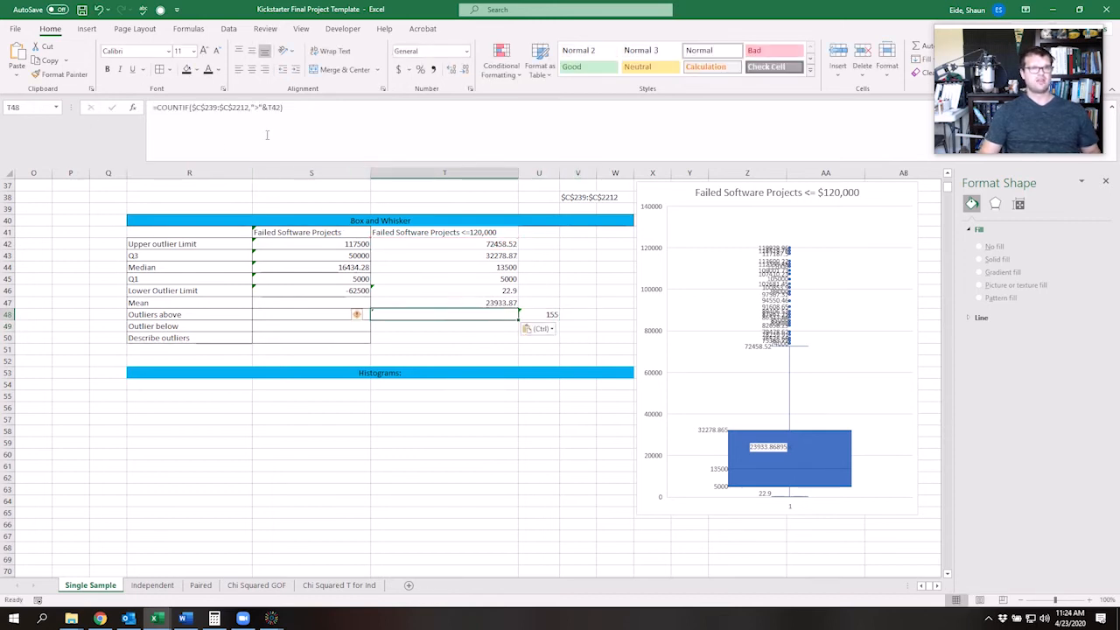
pyautogui.click(545, 315)
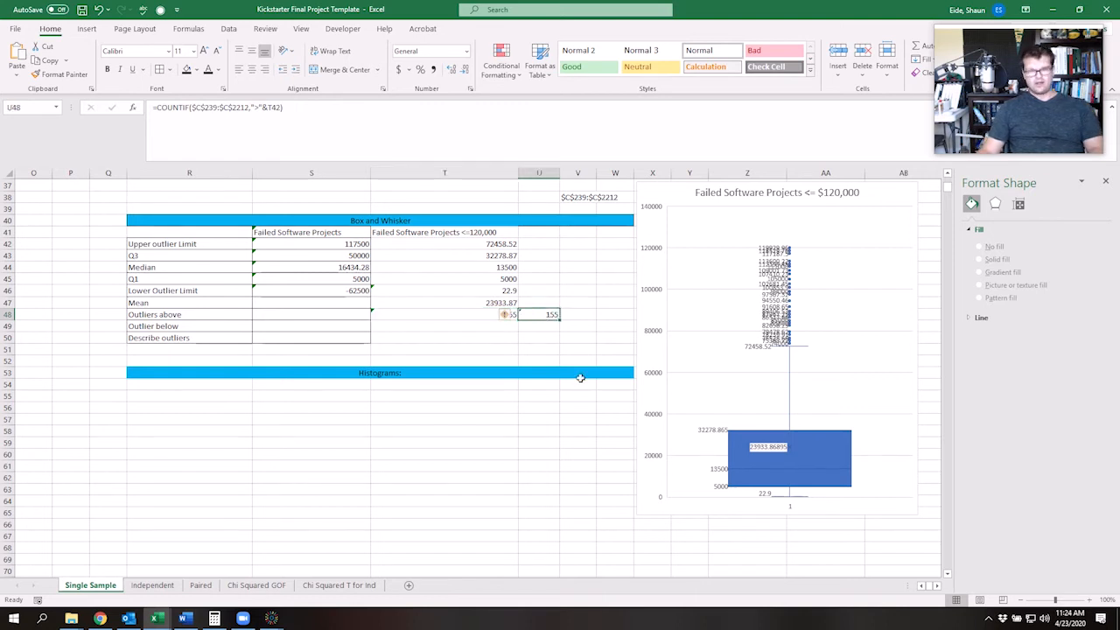
pyautogui.press('Delete')
# - Enter 0 in T49 as the number of outliers below for the under-$120,000 projects
pyautogui.click(446, 326)
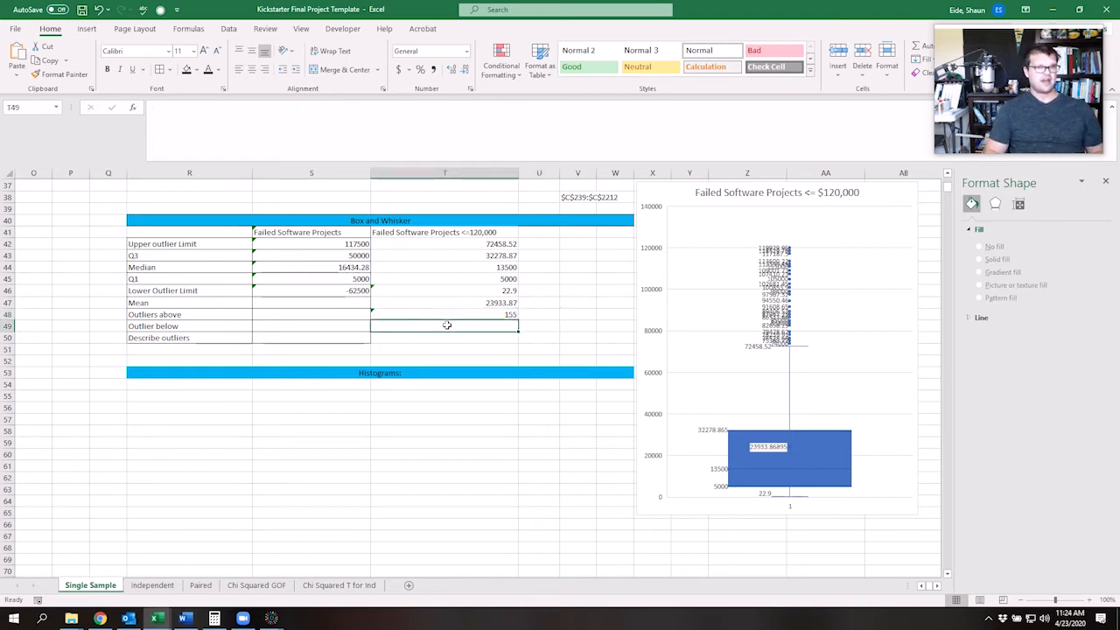
pyautogui.write('0')
pyautogui.press('Return')
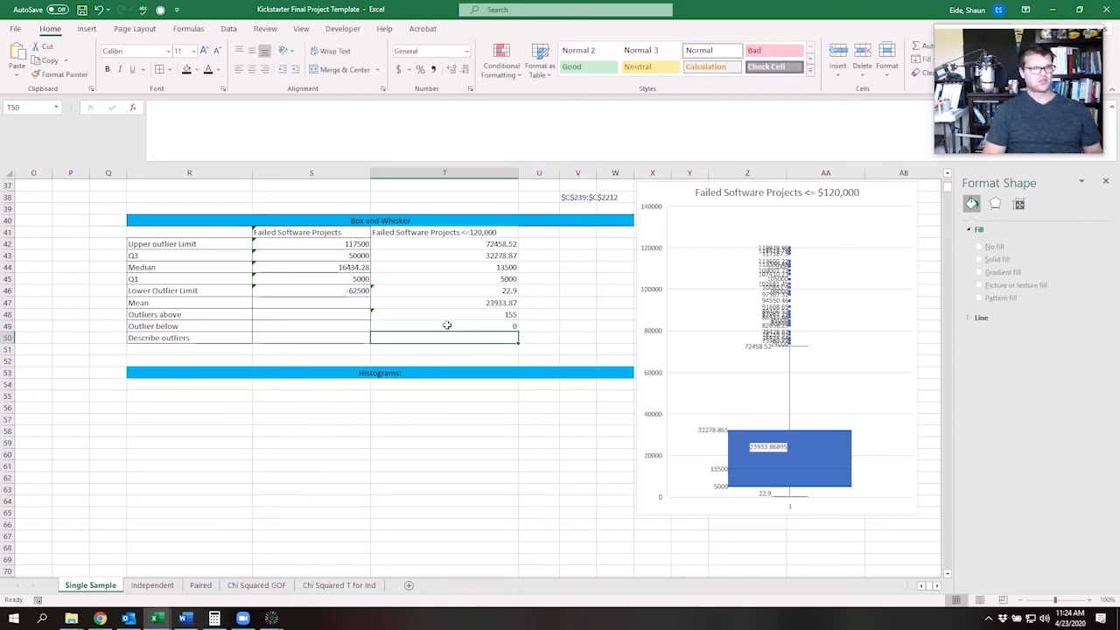
# - Describe the outliers in T50 with the text "There are 155 outliers above 72458.52"
pyautogui.write('There are')
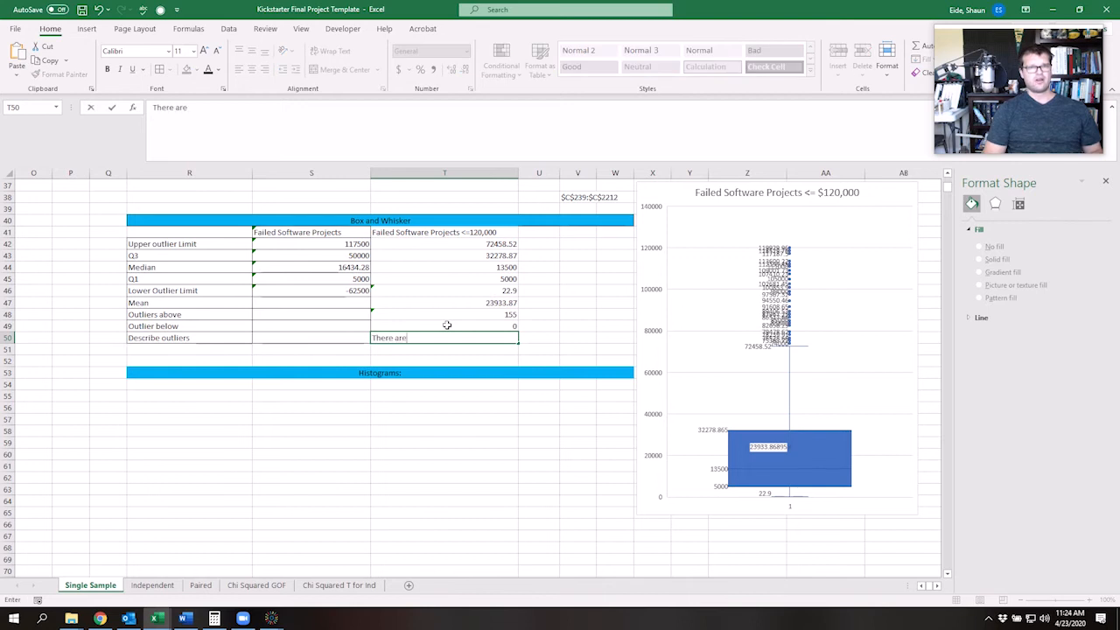
pyautogui.write(' 155')
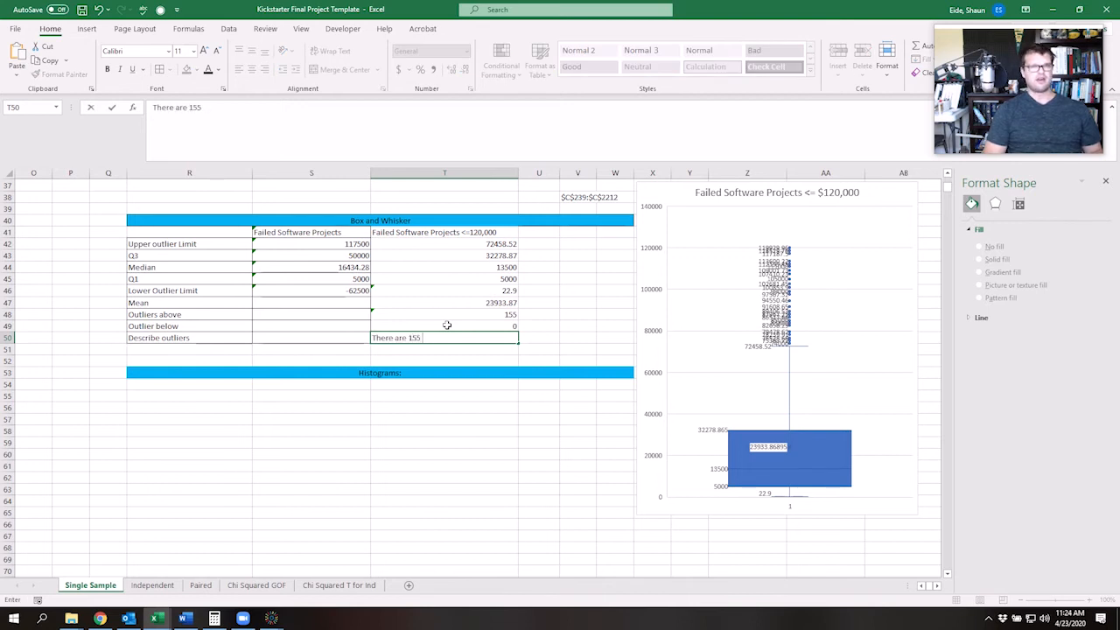
pyautogui.write(' outliers above 72')
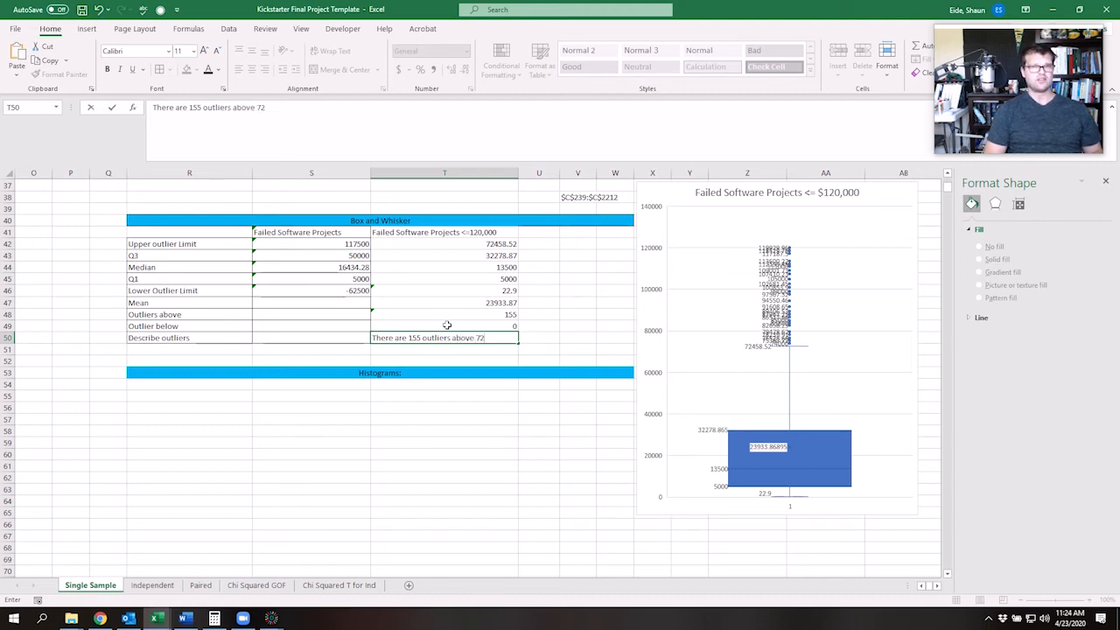
pyautogui.write('458.')
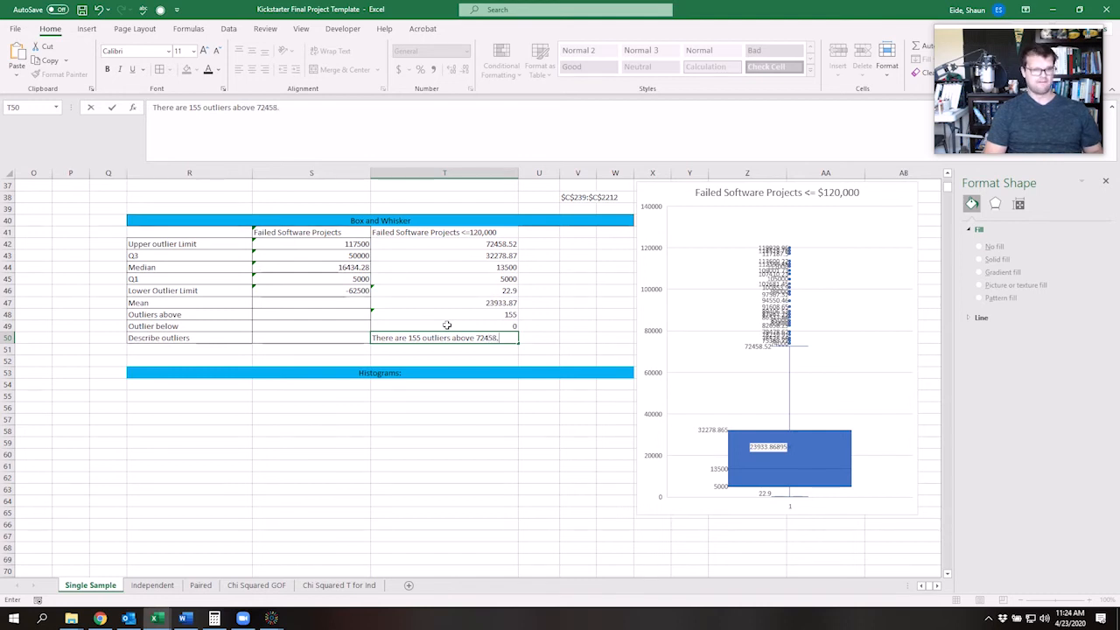
pyautogui.write('52')
pyautogui.press('Tab')
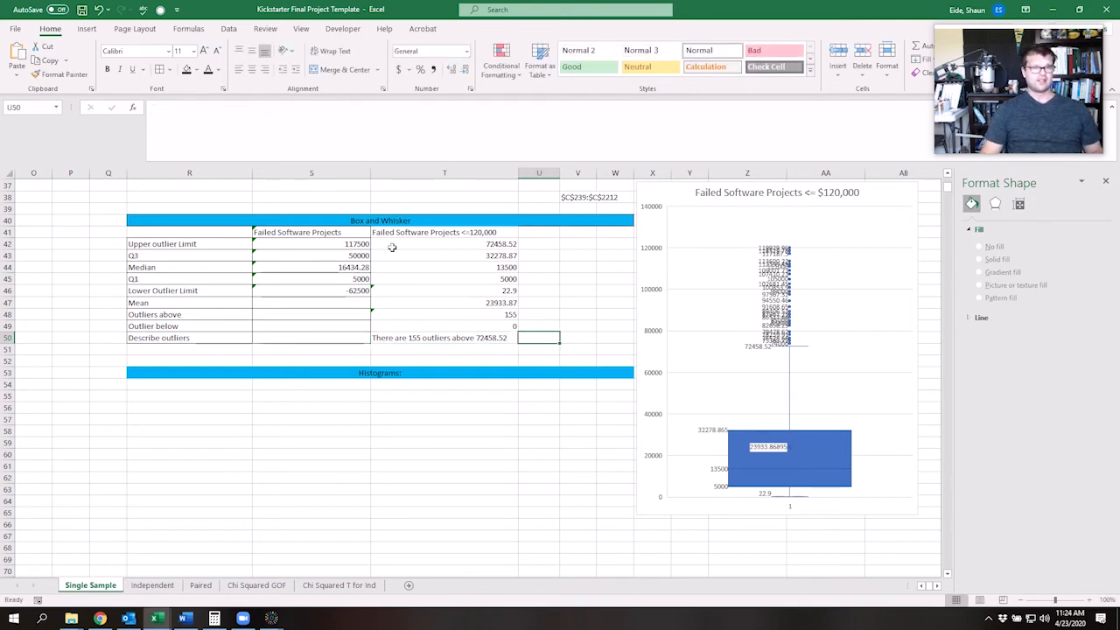
# - Shorten the under-$120,000 box plot from its lower edge so it ends around row 58
pyautogui.click(421, 417)
pyautogui.click(365, 396)
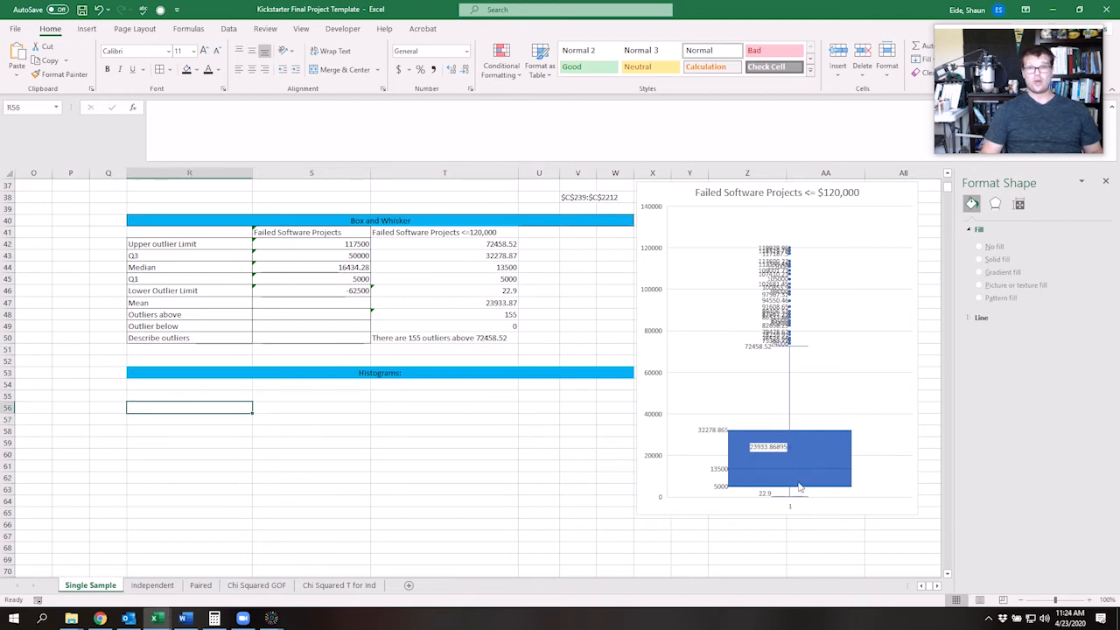
pyautogui.click(749, 512)
pyautogui.moveTo(780, 515); pyautogui.dragTo(779, 435)
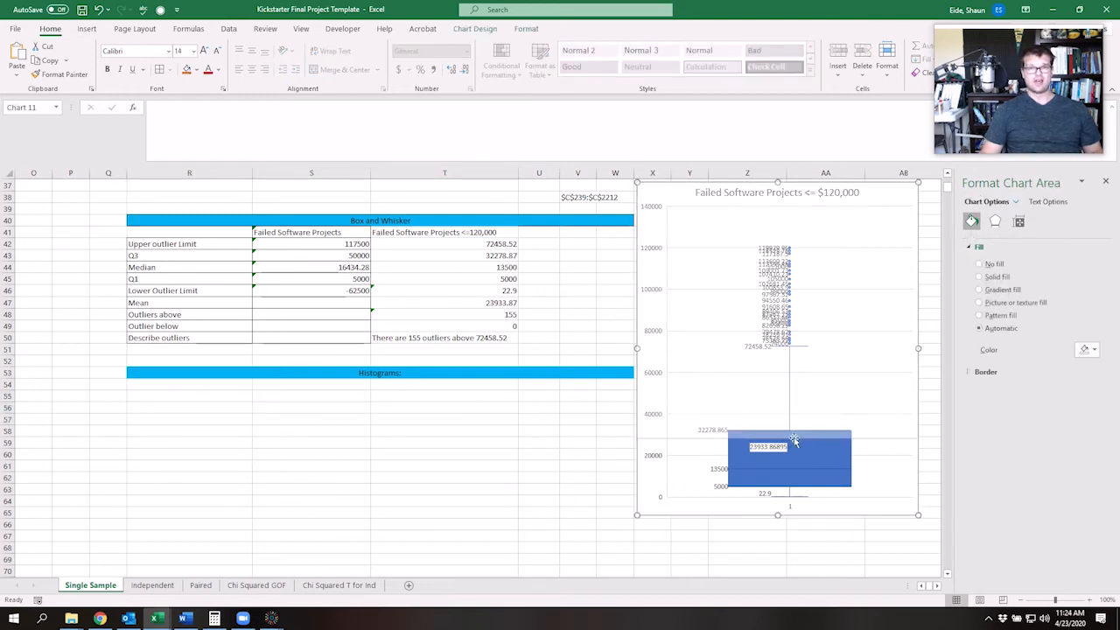
pyautogui.click(393, 432)
# - Insert an empty histogram chart and place it below the Histograms heading, starting at about row 57
pyautogui.click(135, 406)
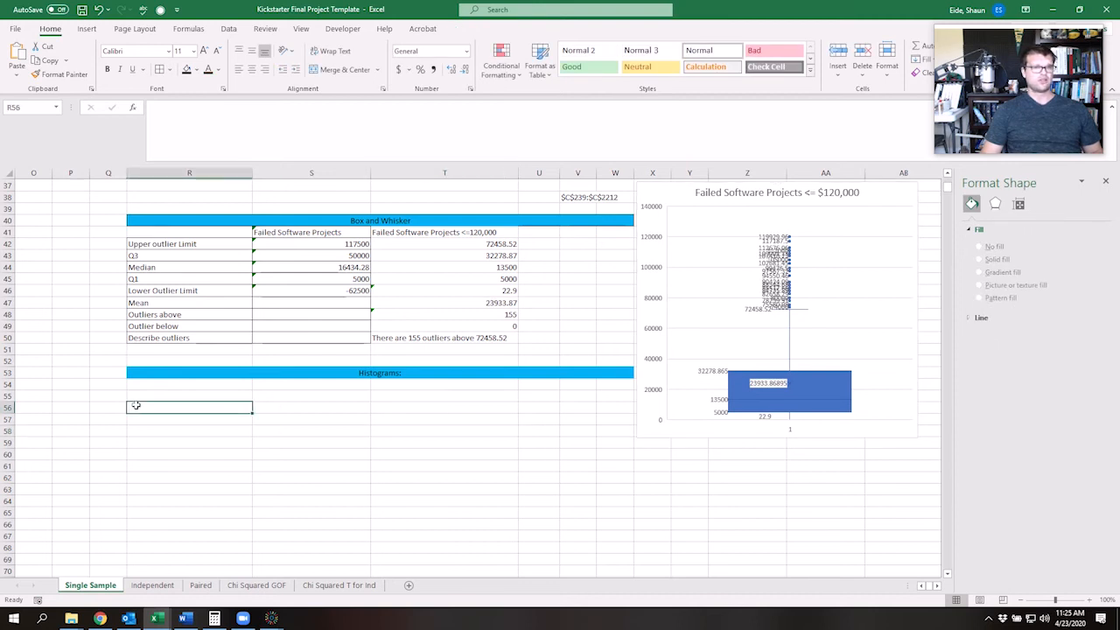
pyautogui.click(87, 28)
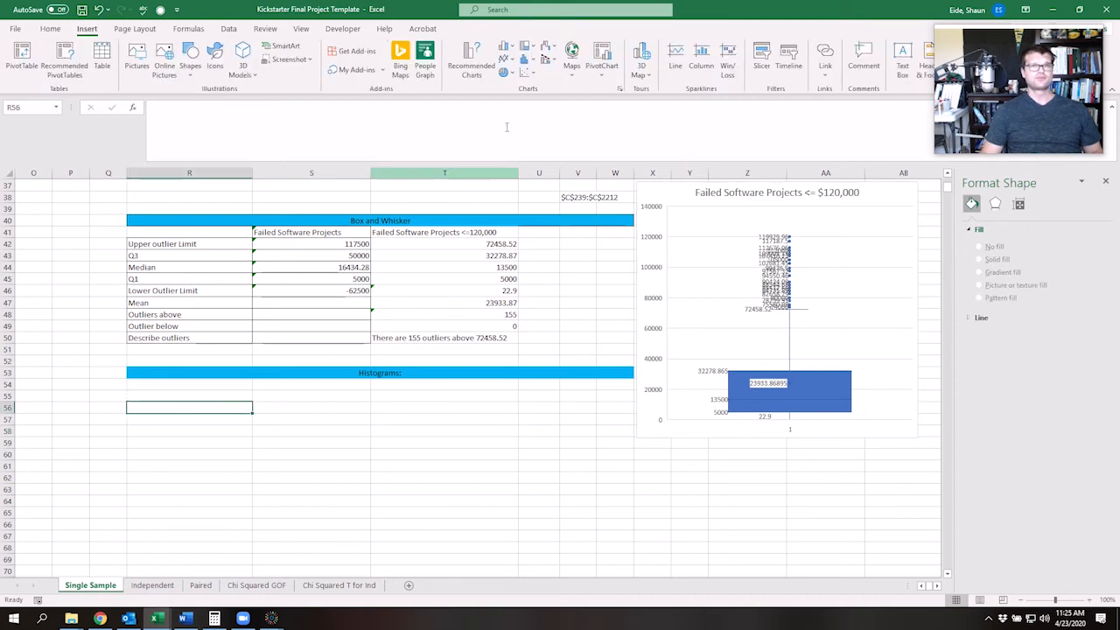
pyautogui.click(524, 59)
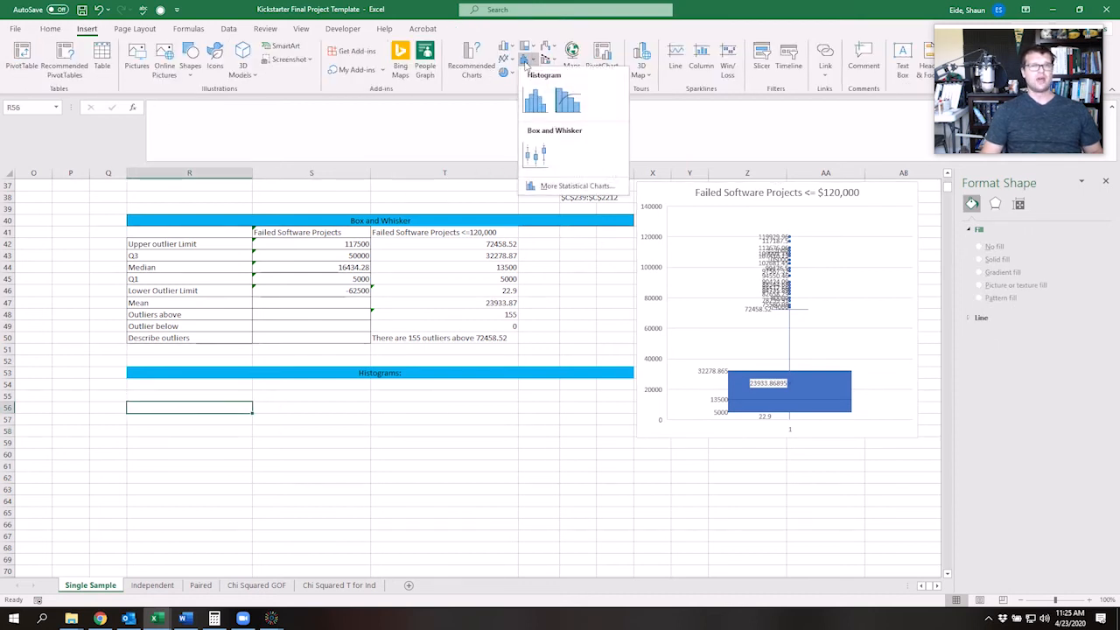
pyautogui.click(535, 101)
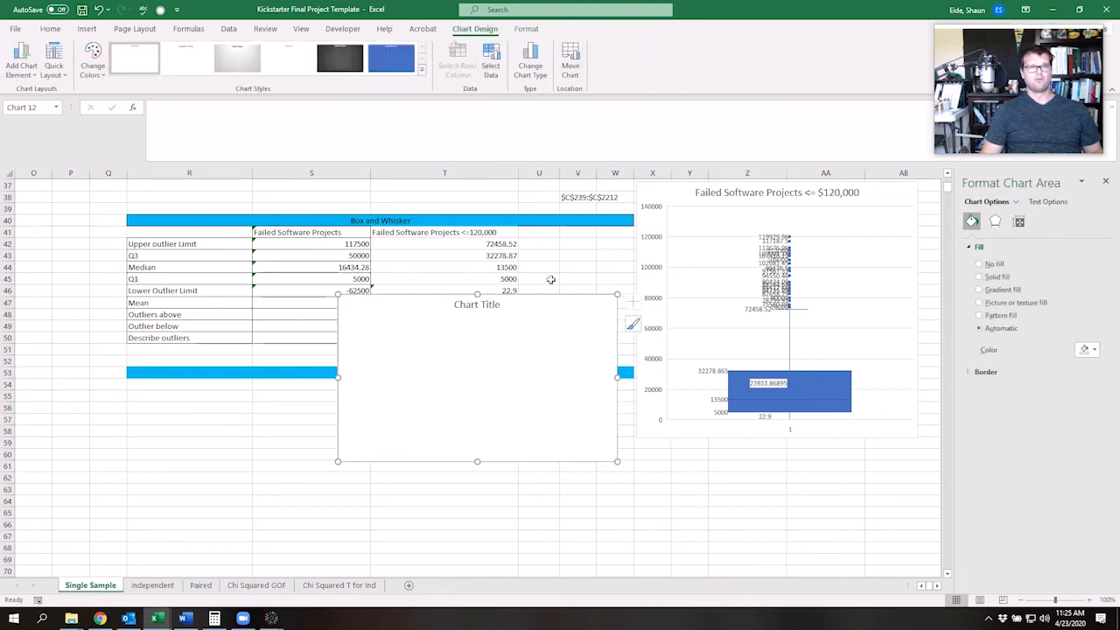
pyautogui.moveTo(554, 307); pyautogui.dragTo(529, 426)
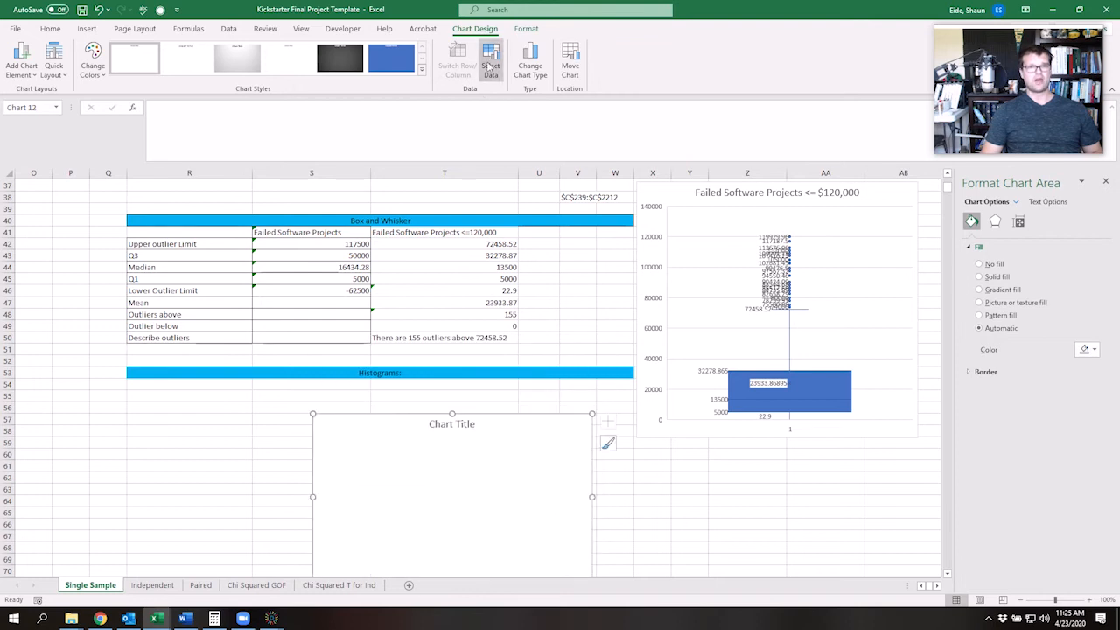
# - Copy the box plot's source data range, ='Single Sample'!$C$239:$C$2212, for use in the empty histogram
pyautogui.click(490, 69)
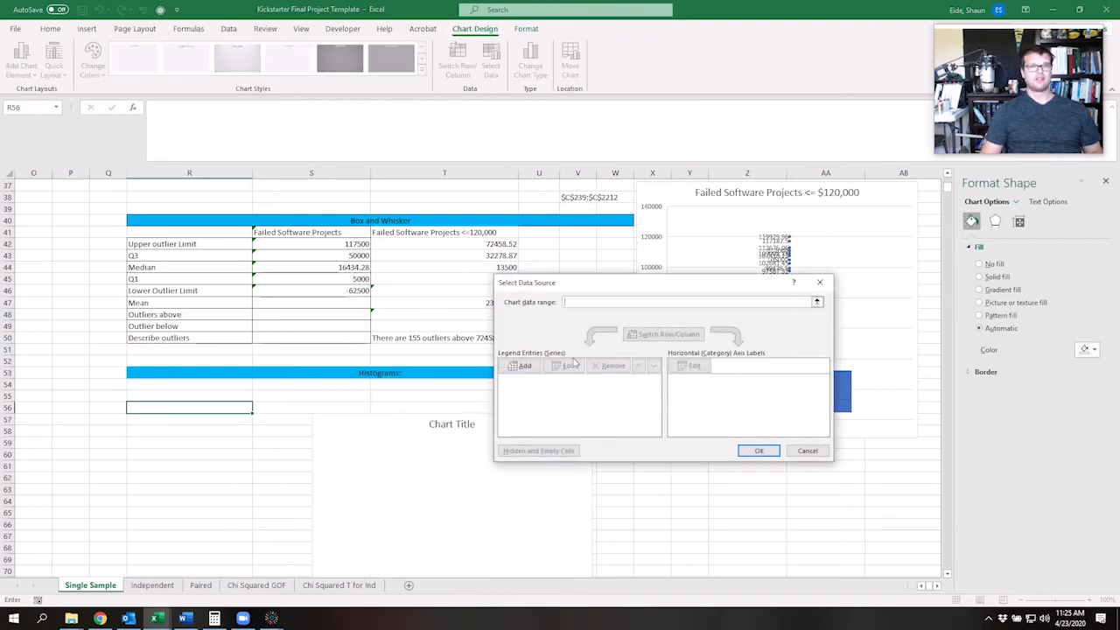
pyautogui.press('Escape')
pyautogui.click(667, 190)
pyautogui.click(491, 68)
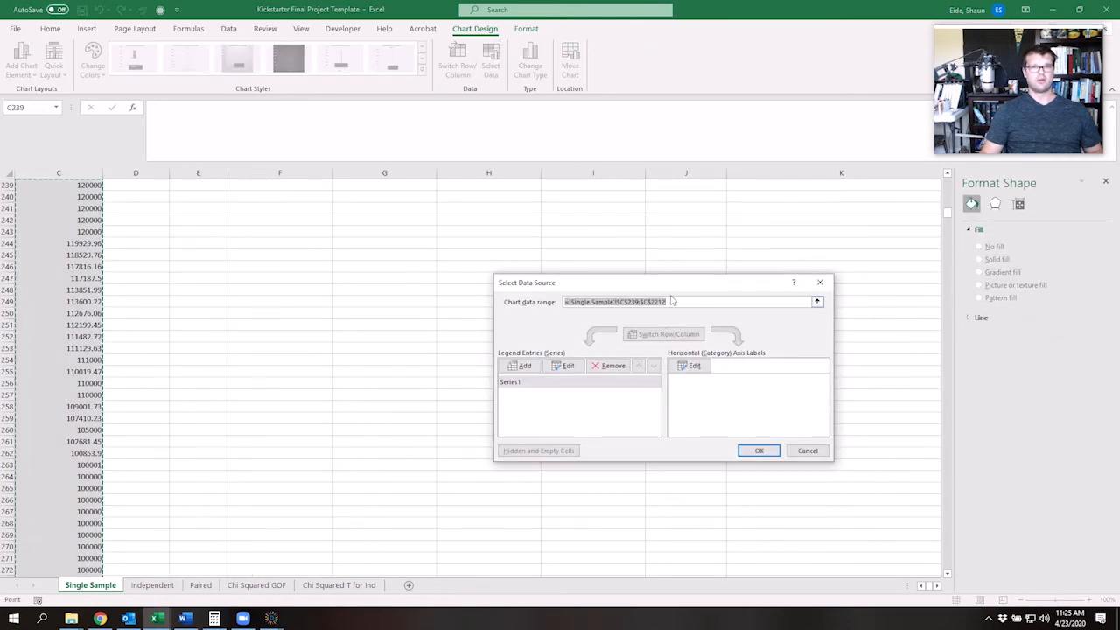
pyautogui.moveTo(671, 302); pyautogui.dragTo(523, 297)
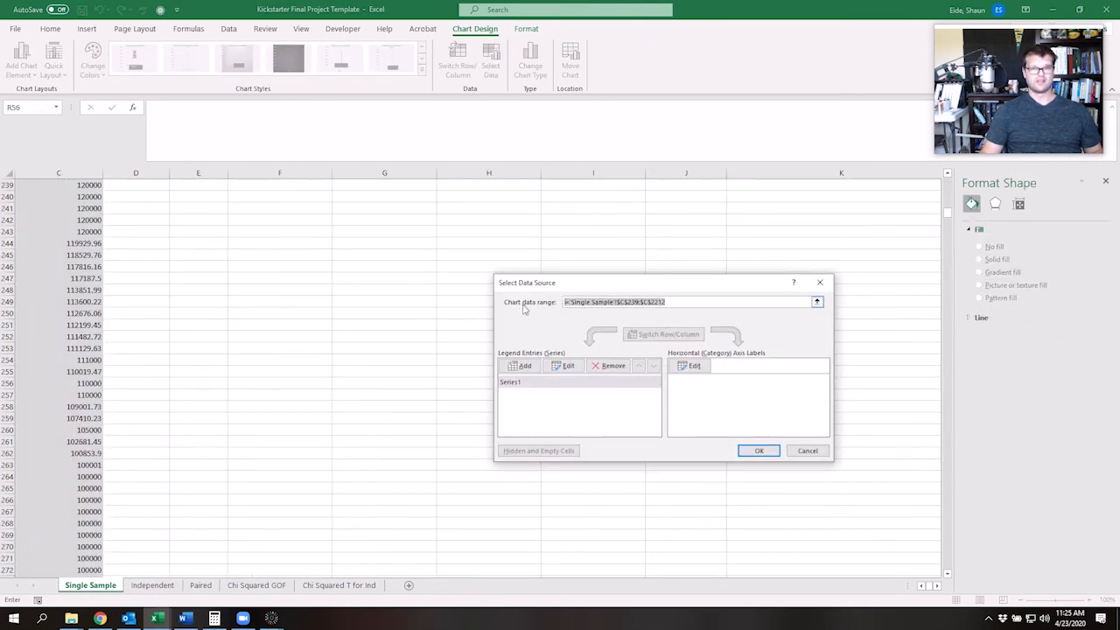
pyautogui.click(758, 450)
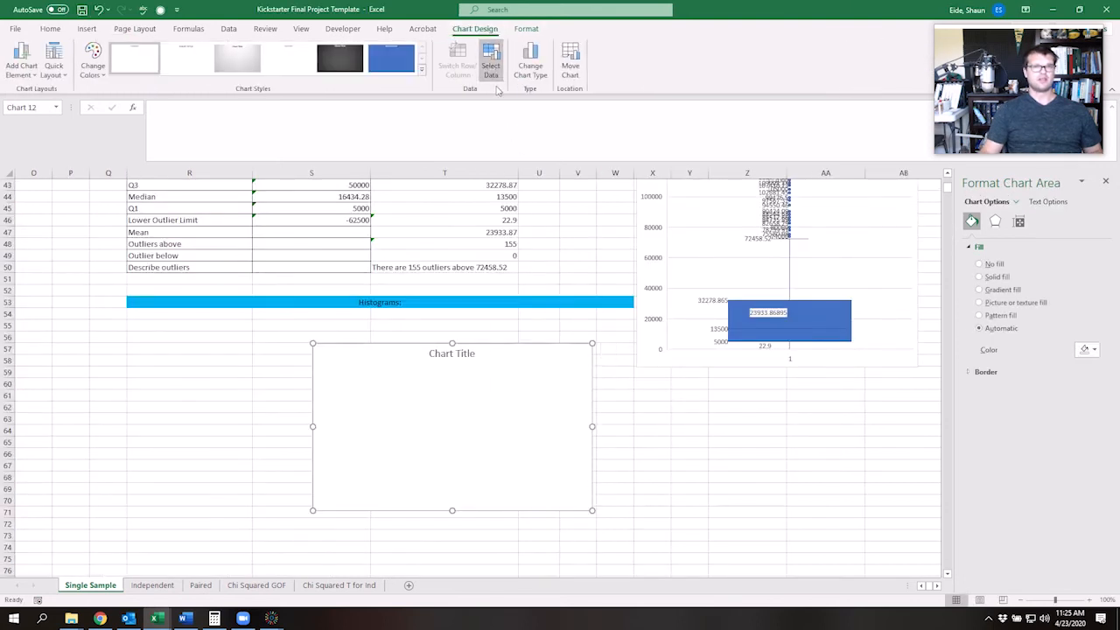
# - Set the empty histogram's chart data range to ='Single Sample'!$C$239:$C$2212
pyautogui.click(490, 70)
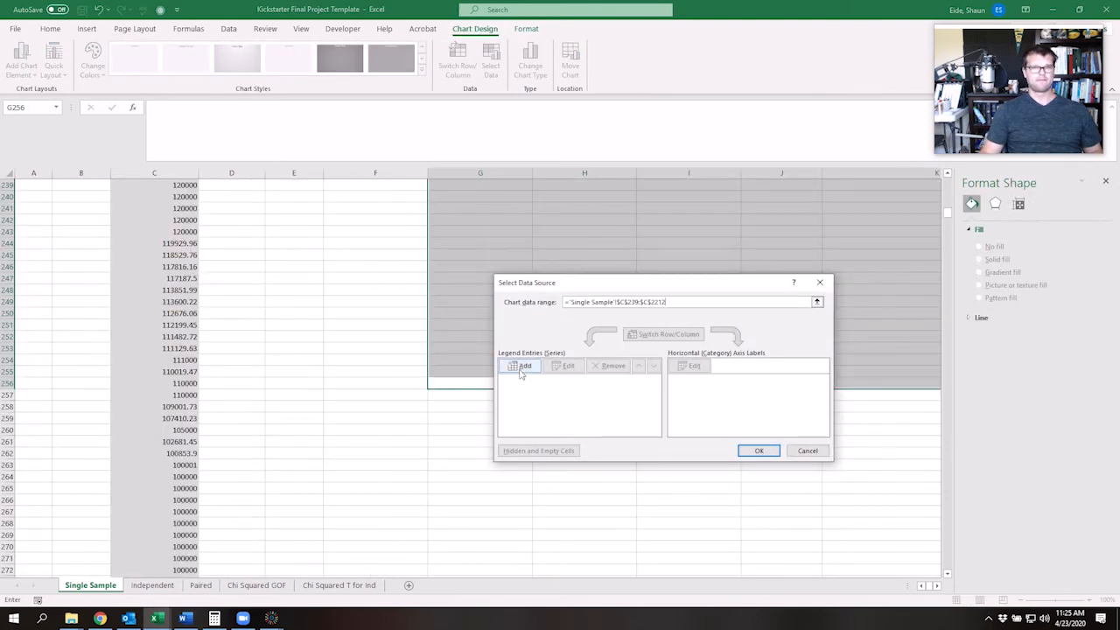
pyautogui.press('Escape')
pyautogui.scroll(1, 283, 374)
# - Widen the histogram by extending its left edge to about the far side of column R
pyautogui.click(377, 318)
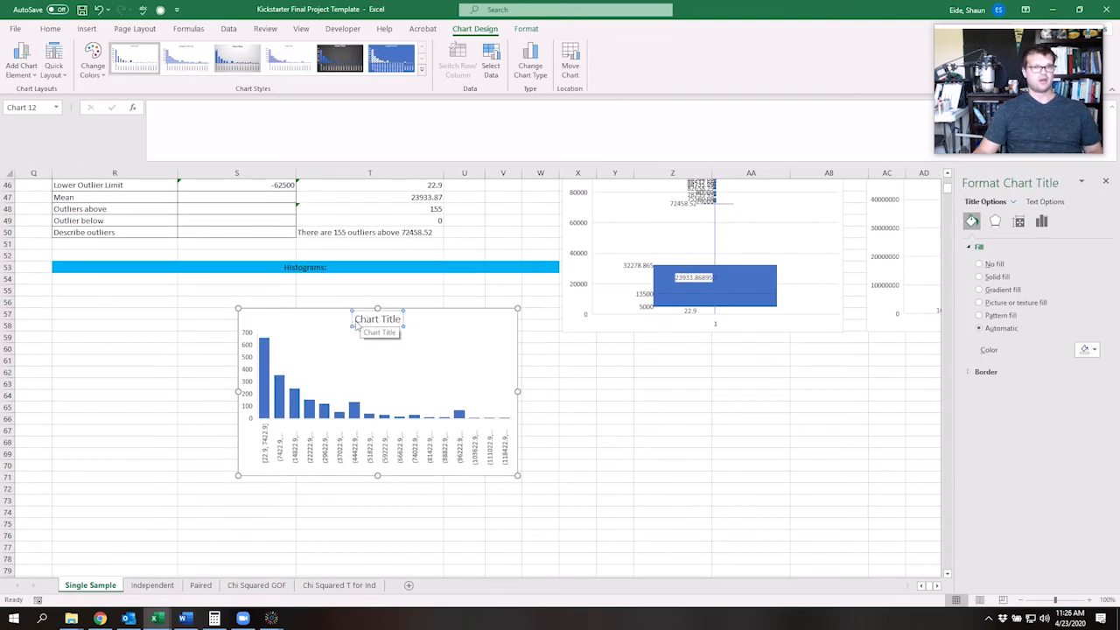
pyautogui.moveTo(355, 319); pyautogui.dragTo(402, 321)
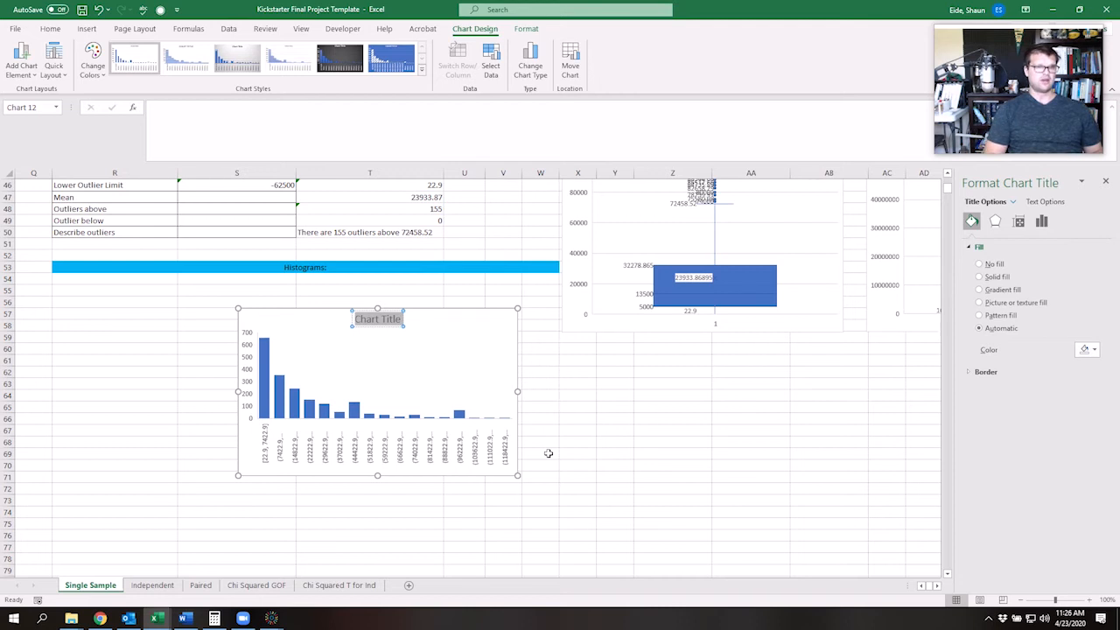
pyautogui.moveTo(192, 396); pyautogui.dragTo(155, 393)
# - Set the gap width of the histogram's bars to 0% so adjacent bars touch
pyautogui.click(186, 398)
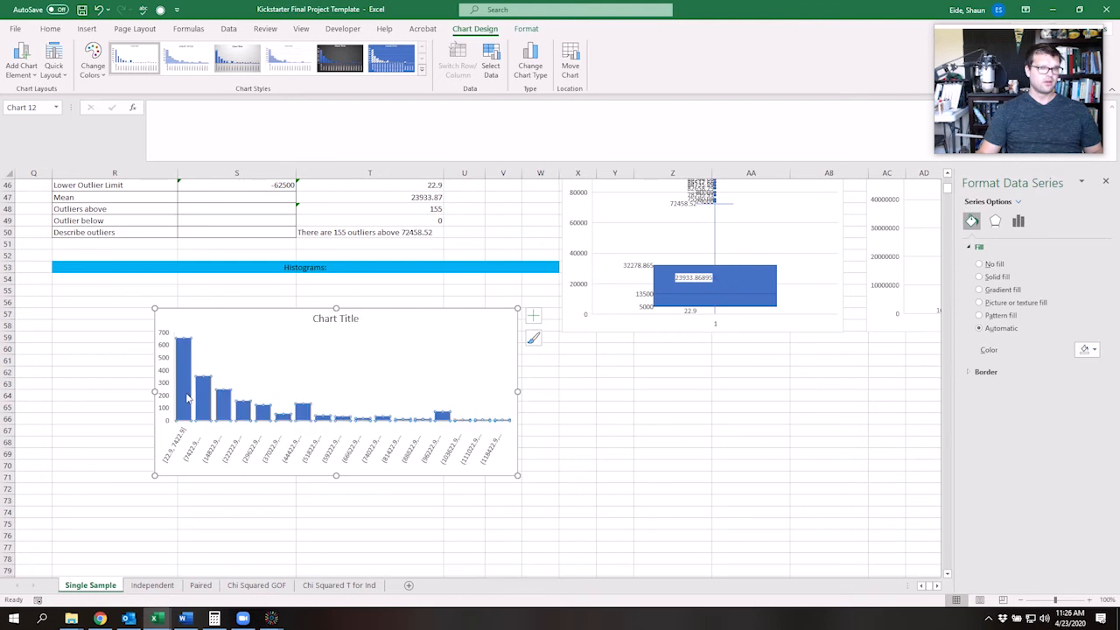
pyautogui.click(187, 398)
pyautogui.click(791, 550)
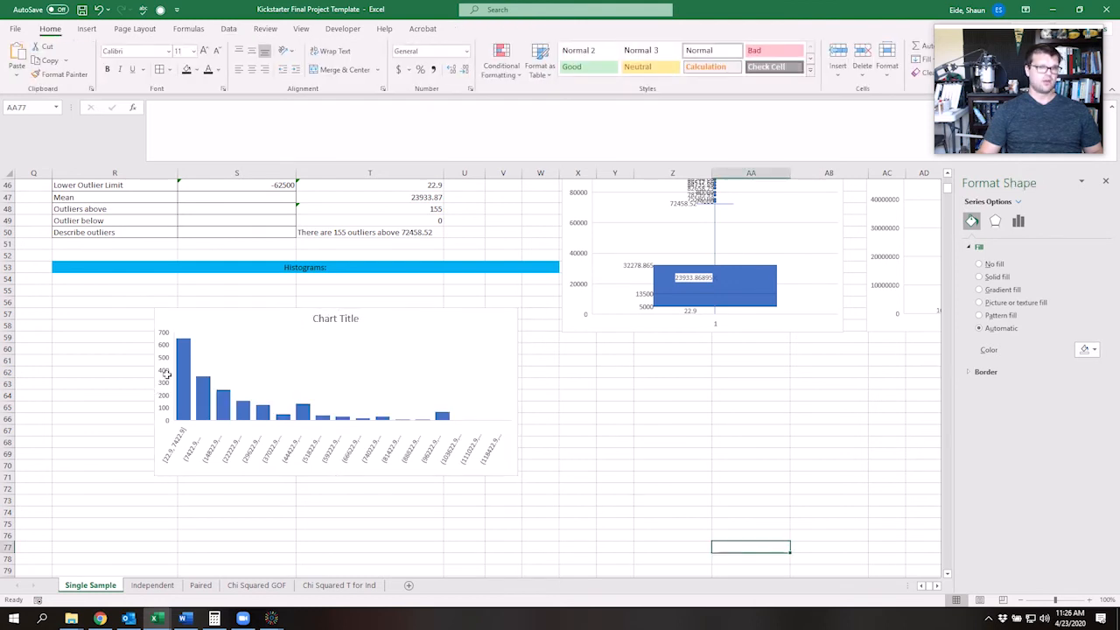
pyautogui.click(188, 394)
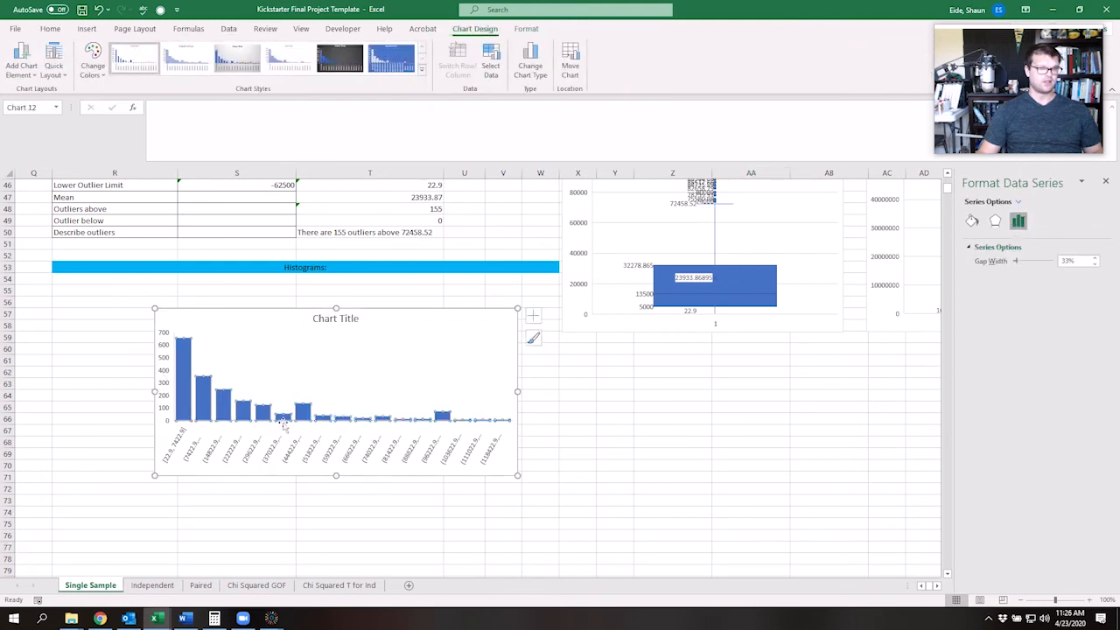
pyautogui.moveTo(1019, 262); pyautogui.dragTo(995, 263)
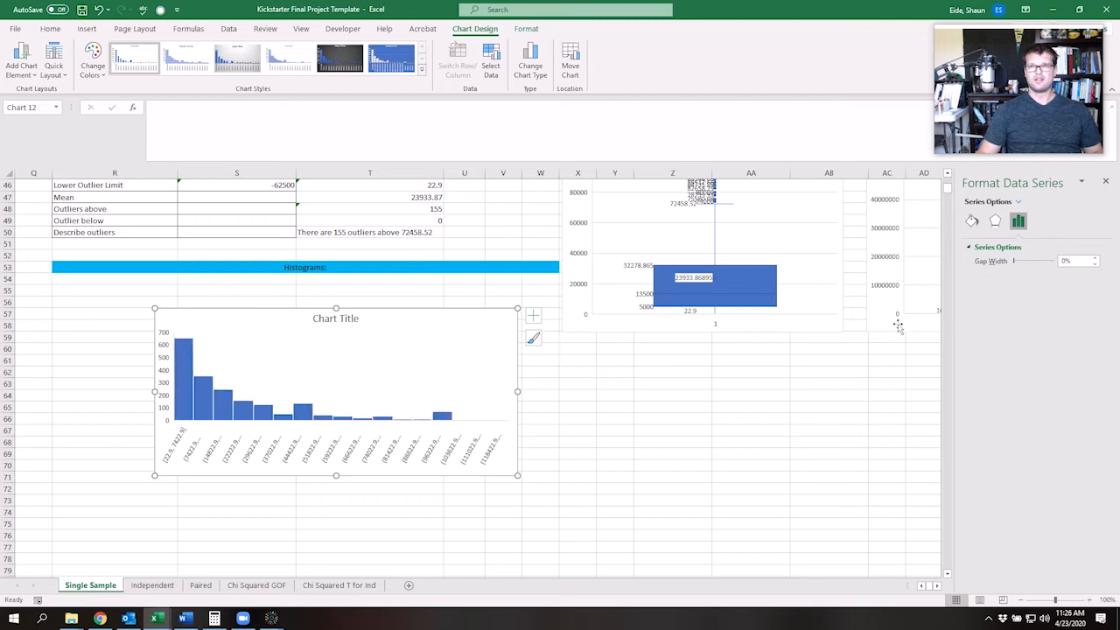
pyautogui.click(858, 414)
# - Title the histogram "Distribution of Failed Software Projects Goal Amounts"
pyautogui.click(321, 318)
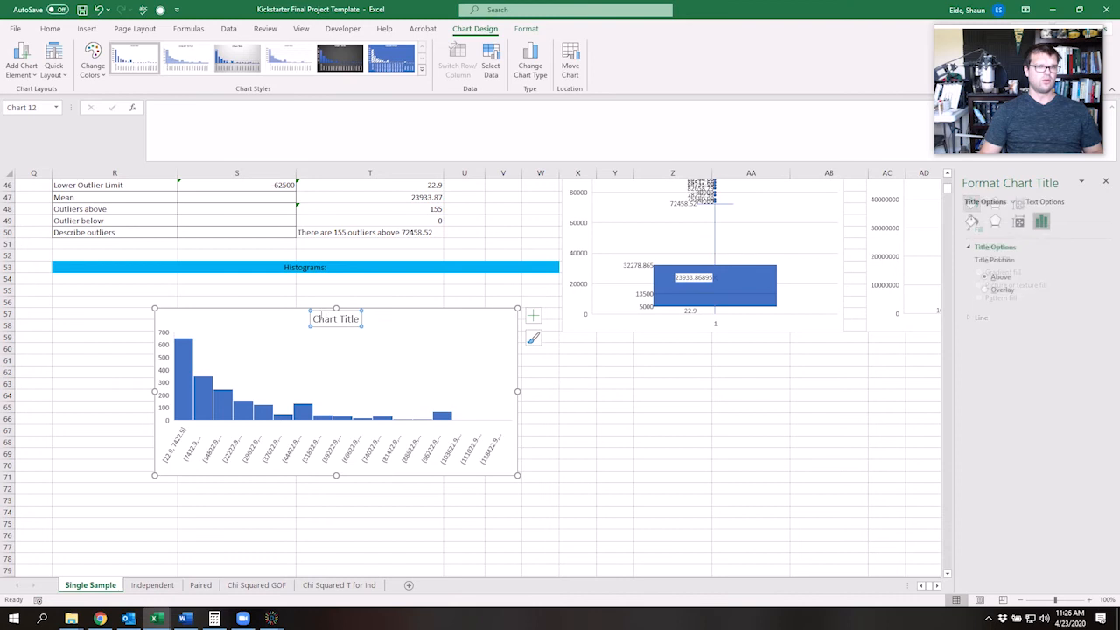
pyautogui.moveTo(312, 318); pyautogui.dragTo(378, 329)
pyautogui.write('Di')
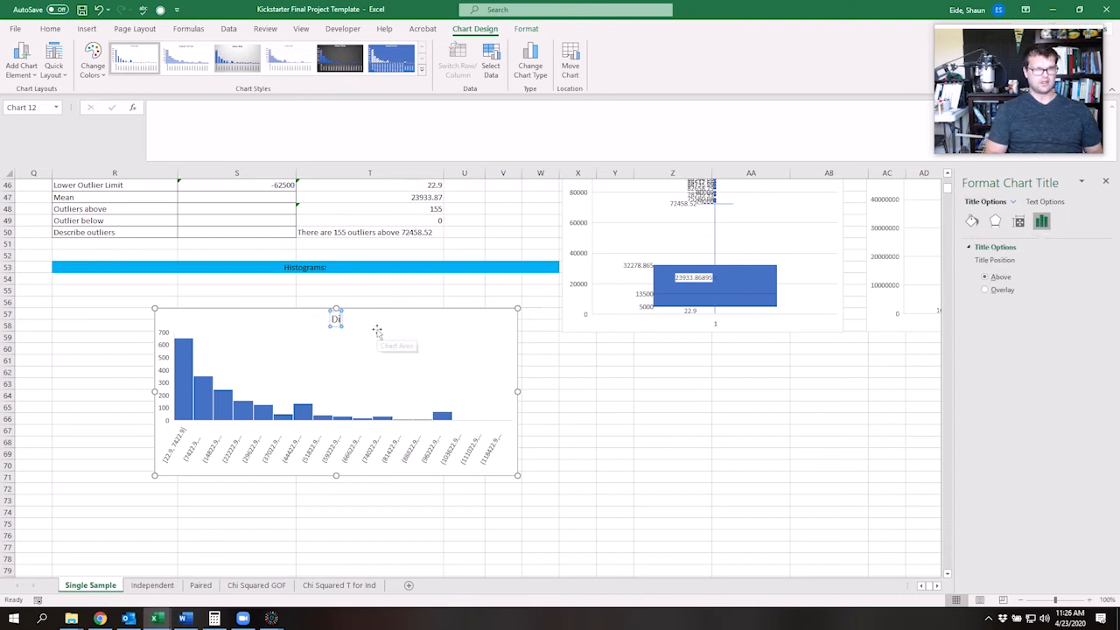
pyautogui.write('stribution')
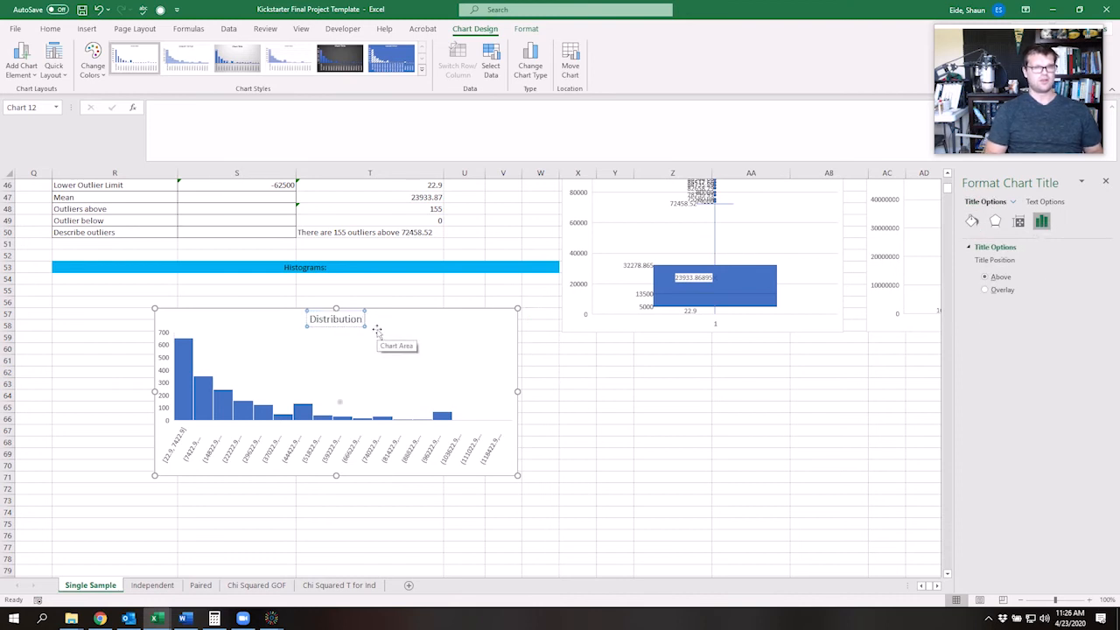
pyautogui.write(' of Fai')
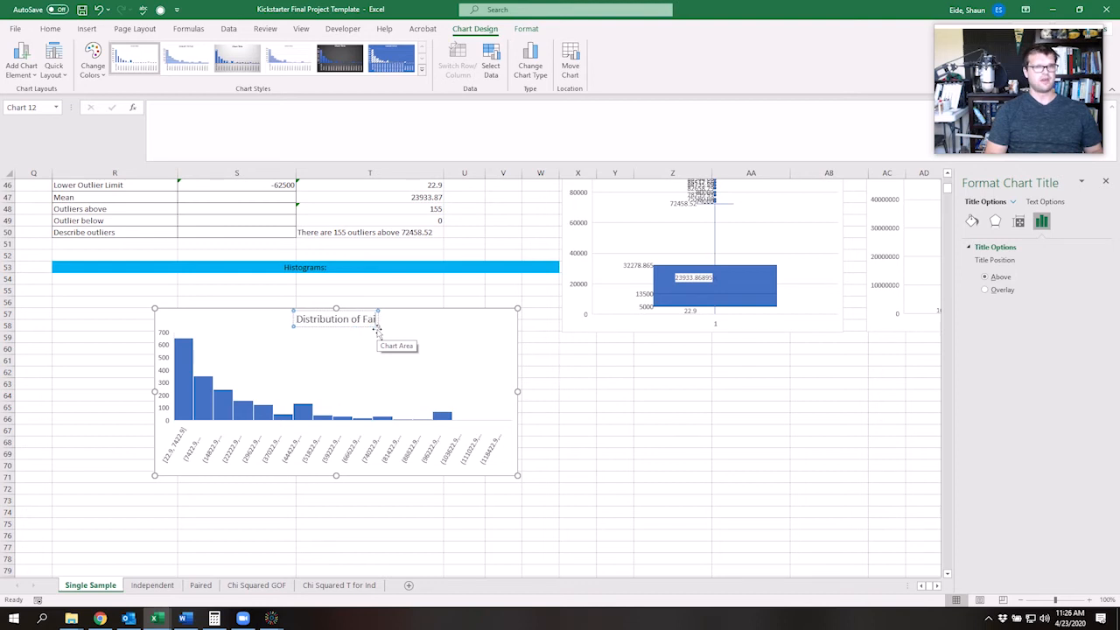
pyautogui.write('led Soft')
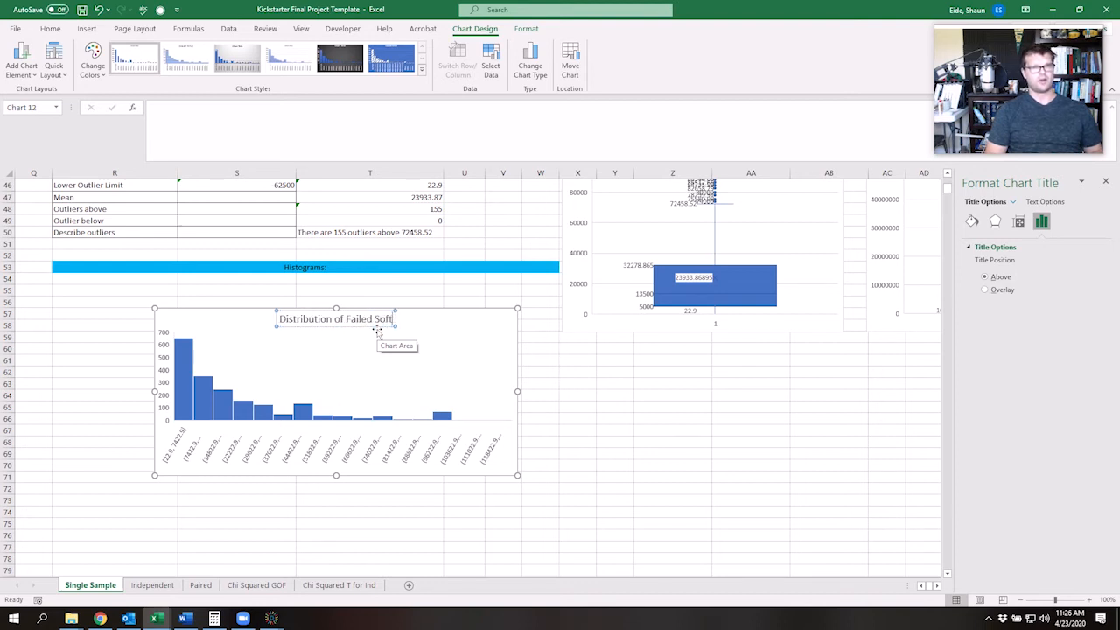
pyautogui.write('ware Projects')
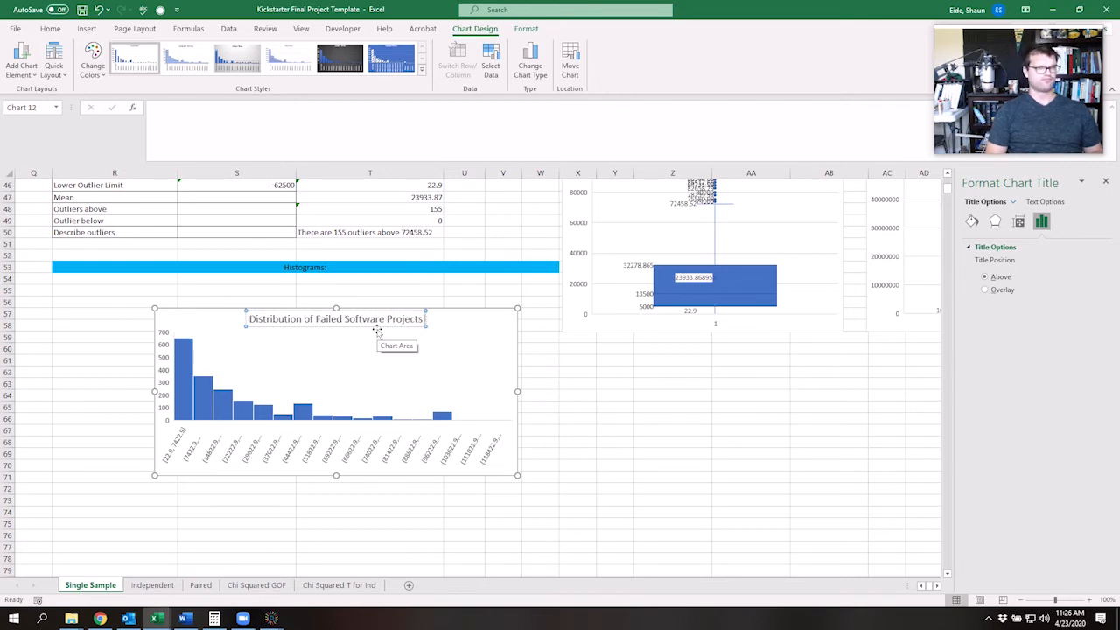
pyautogui.write(' Goa')
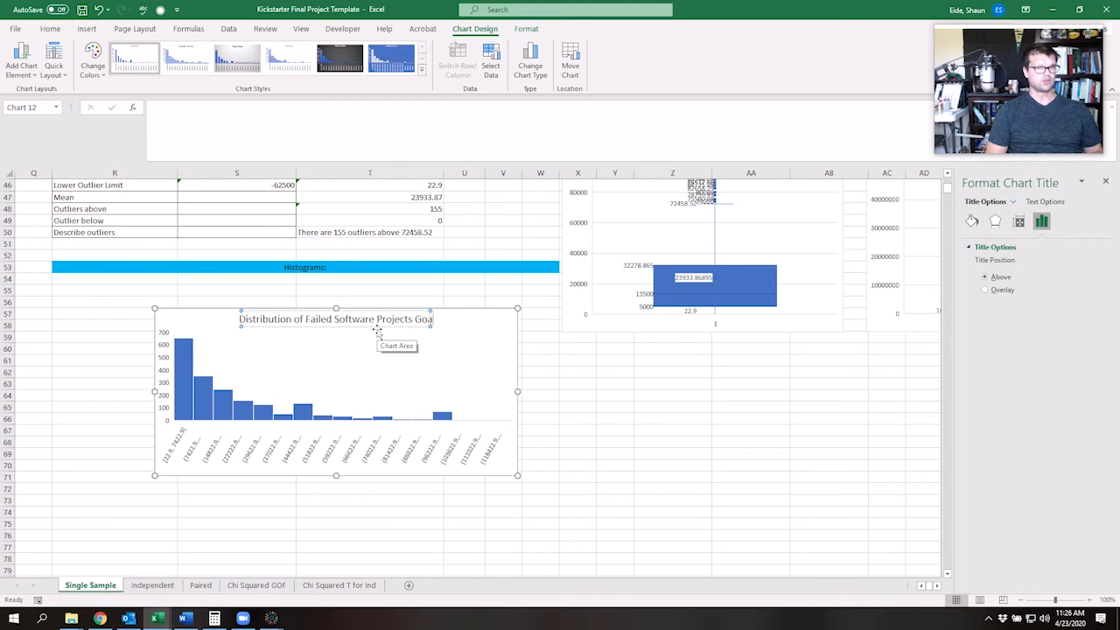
pyautogui.write('l Amounts')
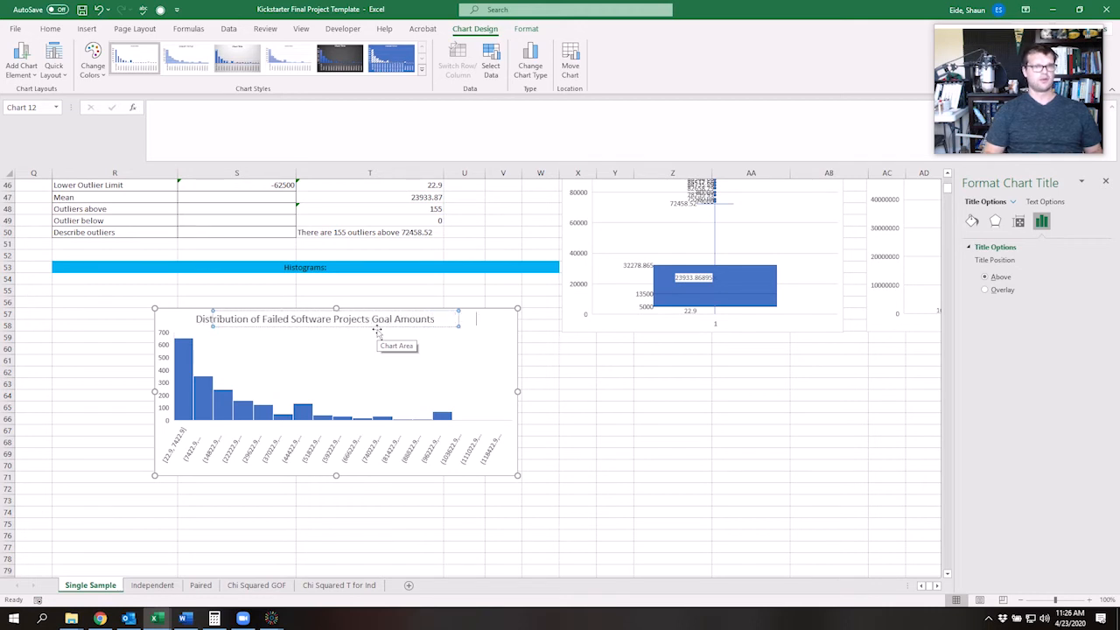
pyautogui.click(716, 452)
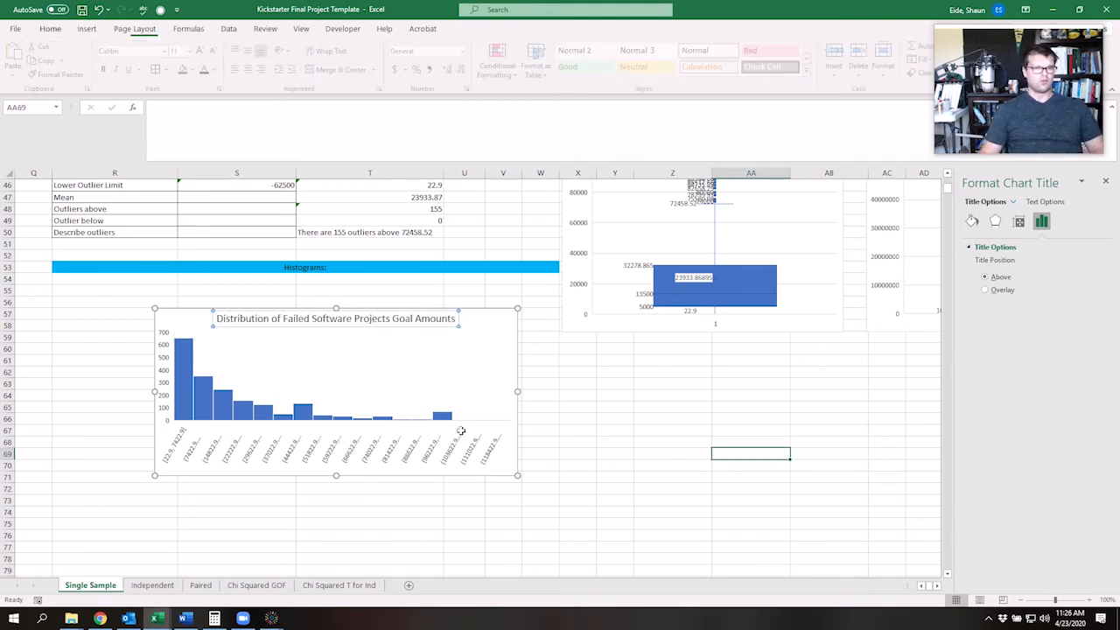
# - Enlarge the histogram from its lower-left corner so it reaches about row 76 and further into column R
pyautogui.click(168, 470)
pyautogui.moveTo(152, 477); pyautogui.dragTo(87, 534)
pyautogui.click(624, 446)
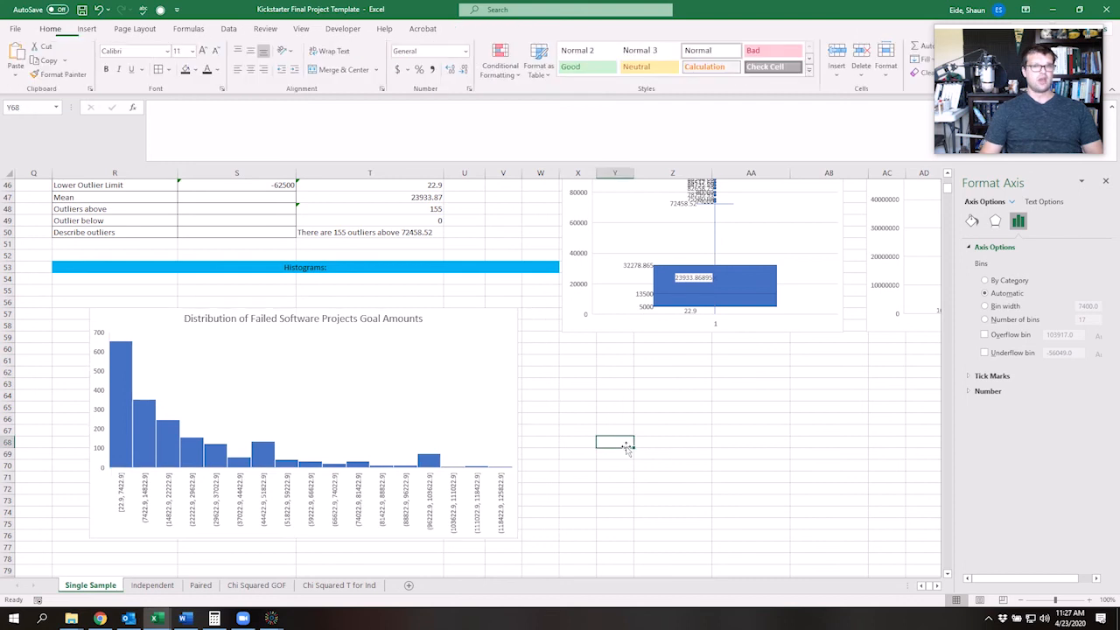
# - Select the full Failed Software Projects data column from the label in C10 through C2212
pyautogui.click(559, 427)
pyautogui.keyDown('ctrl'); pyautogui.scroll(-2, 560, 426); pyautogui.keyUp('ctrl')
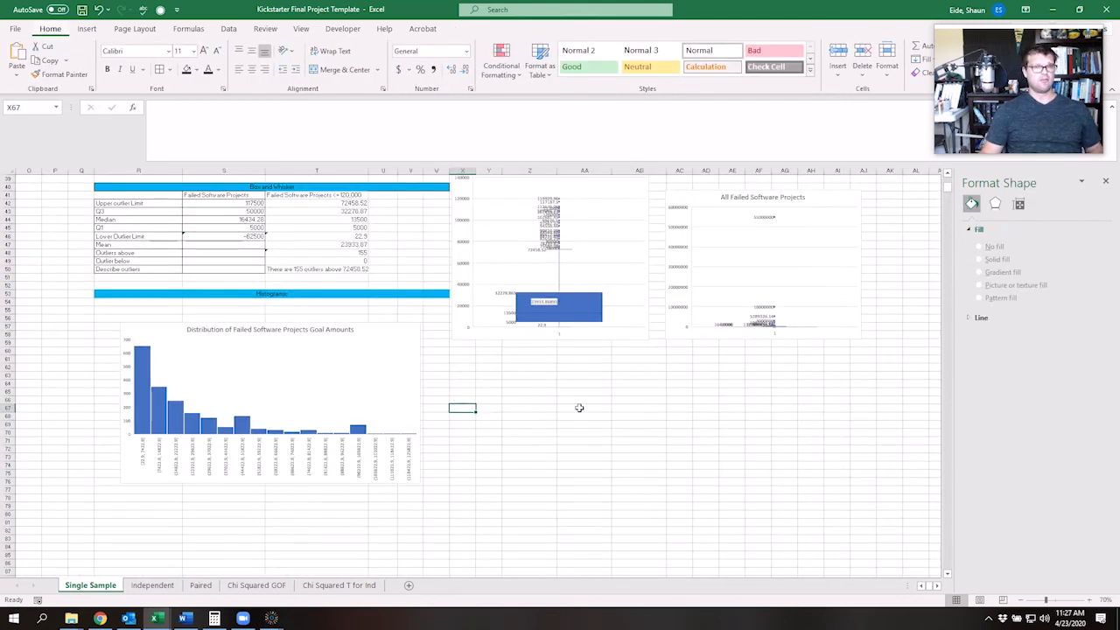
pyautogui.press('alt')
pyautogui.click(106, 406)
pyautogui.moveTo(437, 505); pyautogui.dragTo(17, 391)
pyautogui.click(253, 390)
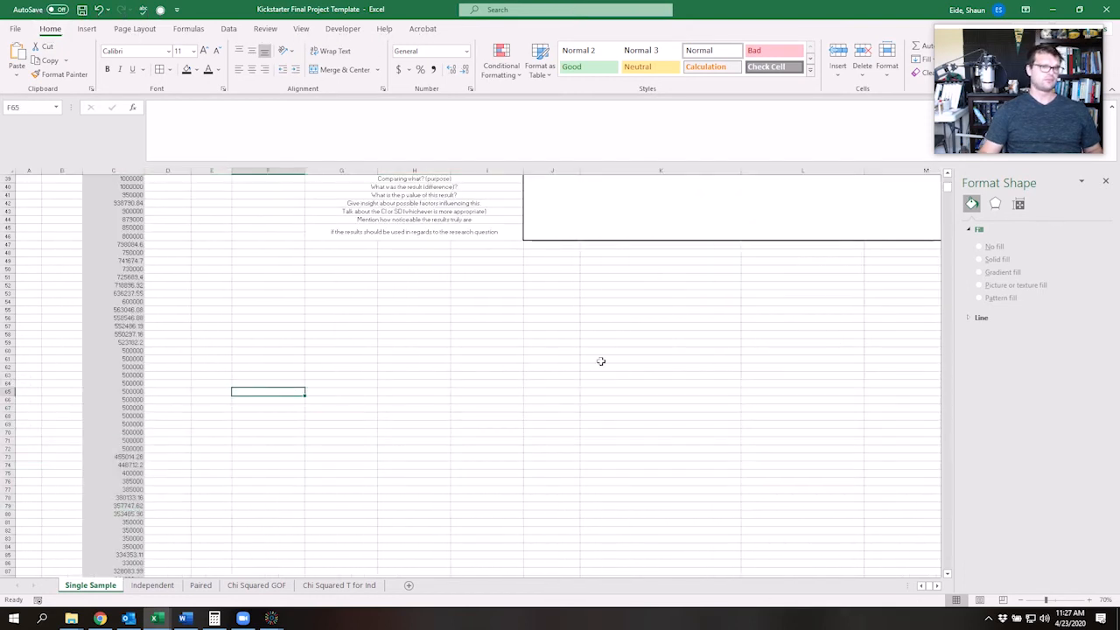
pyautogui.moveTo(947, 186); pyautogui.dragTo(947, 178)
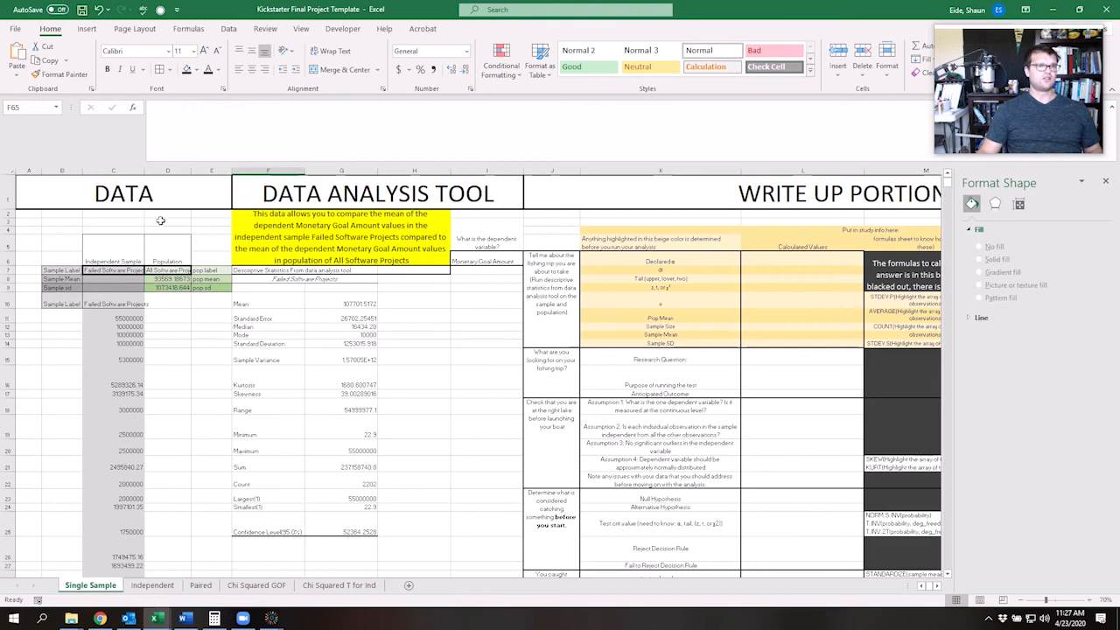
pyautogui.click(123, 301)
pyautogui.hotkey('ctrl', 'Down')
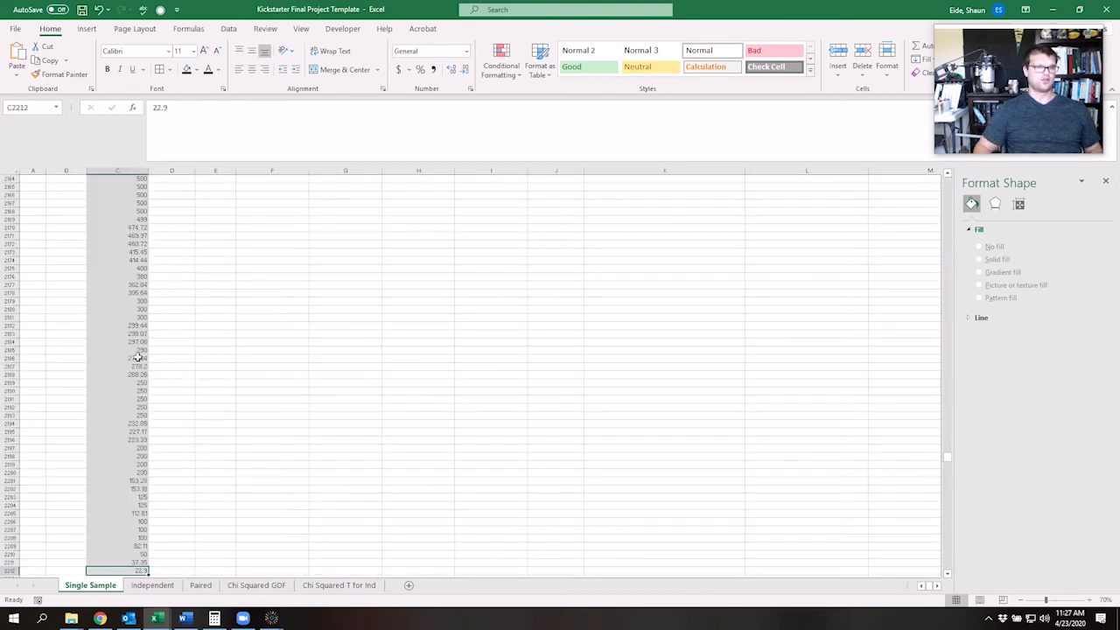
pyautogui.moveTo(944, 461); pyautogui.dragTo(945, 179)
pyautogui.keyDown('shift'); pyautogui.click(105, 305); pyautogui.keyUp('shift')
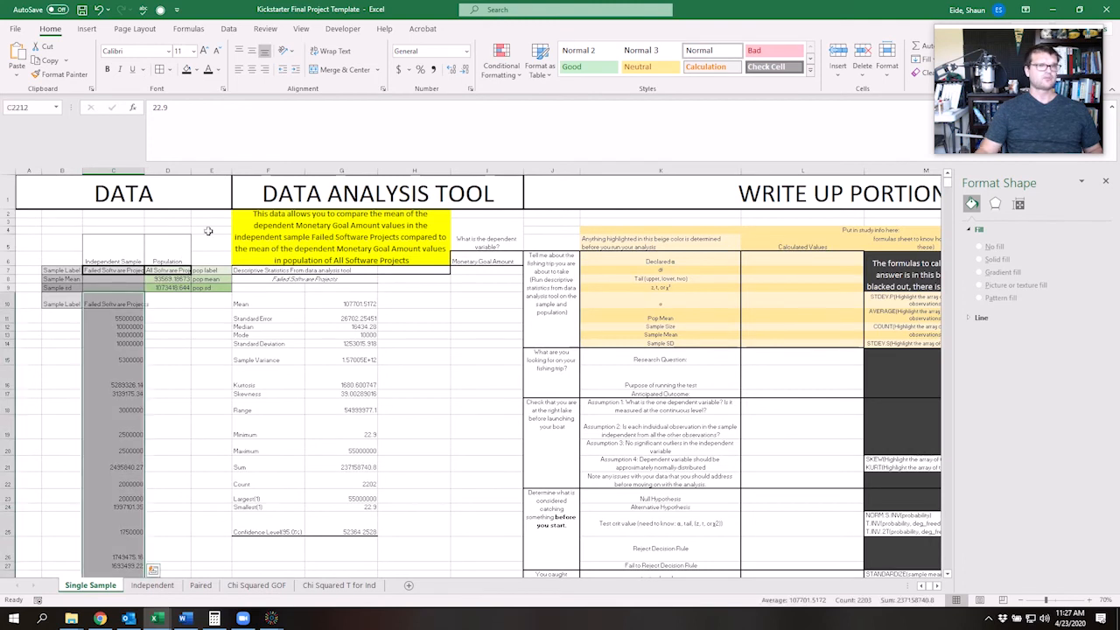
# - Try a histogram of all failed software projects, stretching it across about columns D to L, and delete it
pyautogui.click(89, 29)
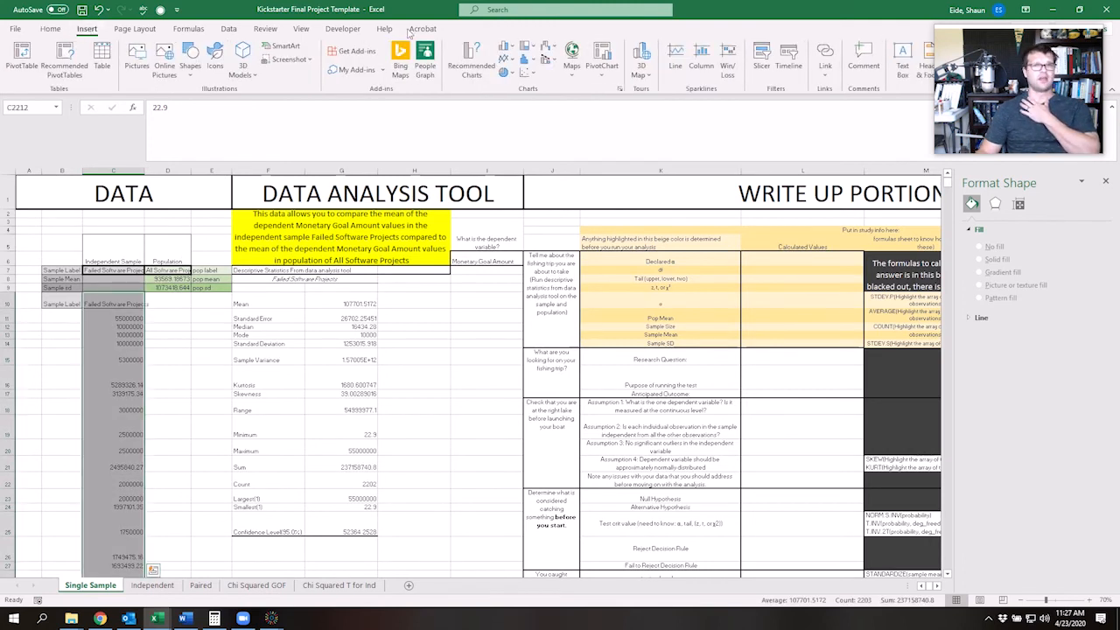
pyautogui.click(525, 59)
pyautogui.click(535, 99)
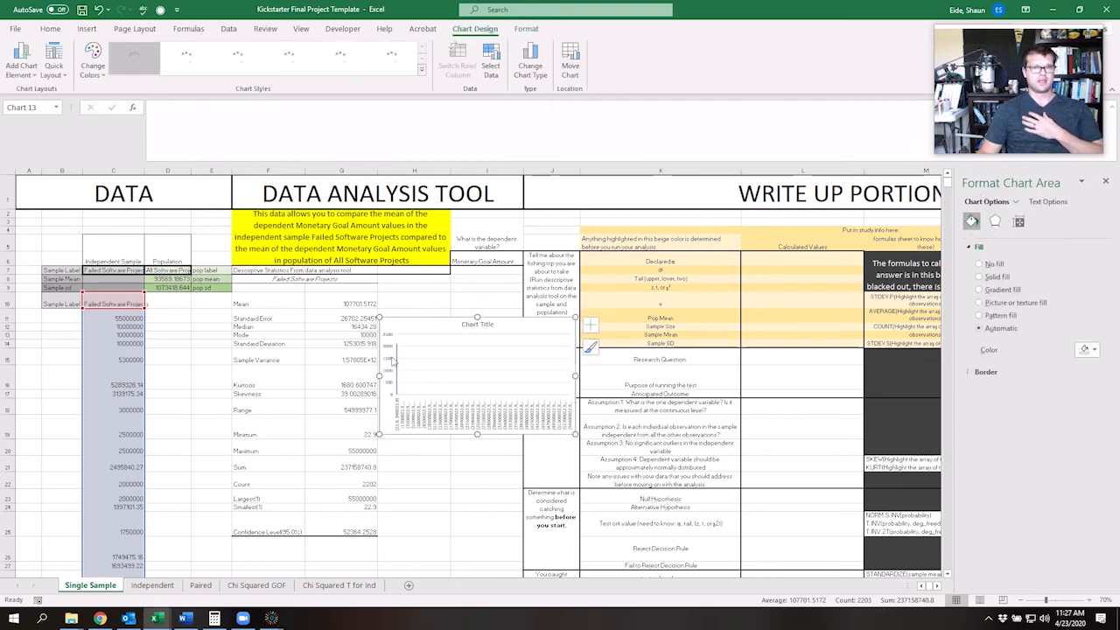
pyautogui.moveTo(379, 376); pyautogui.dragTo(140, 376)
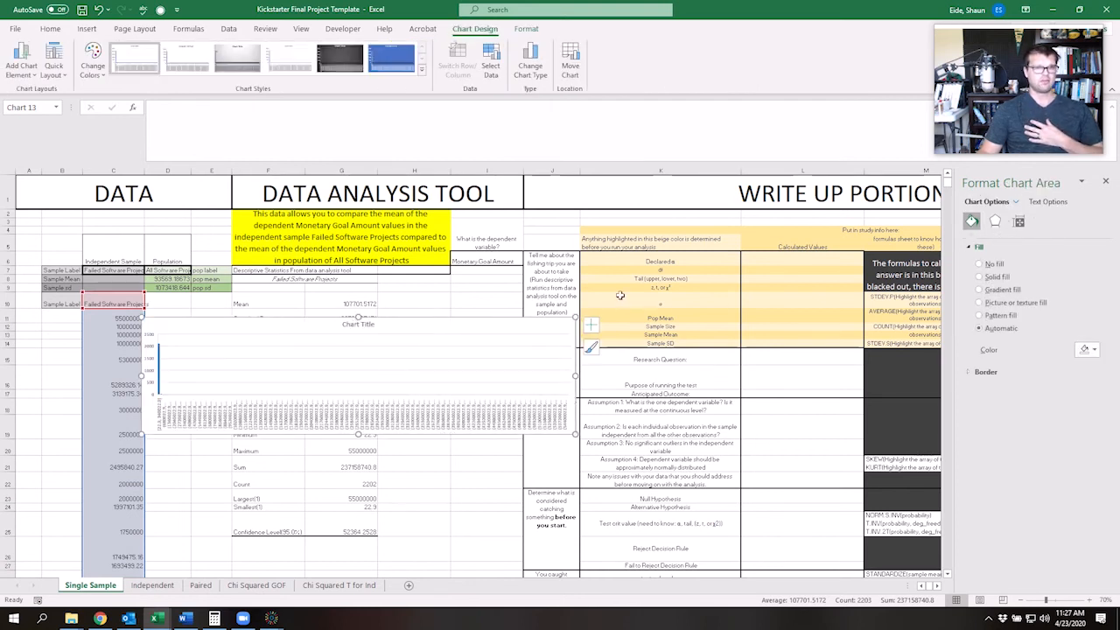
pyautogui.moveTo(574, 320); pyautogui.dragTo(808, 246)
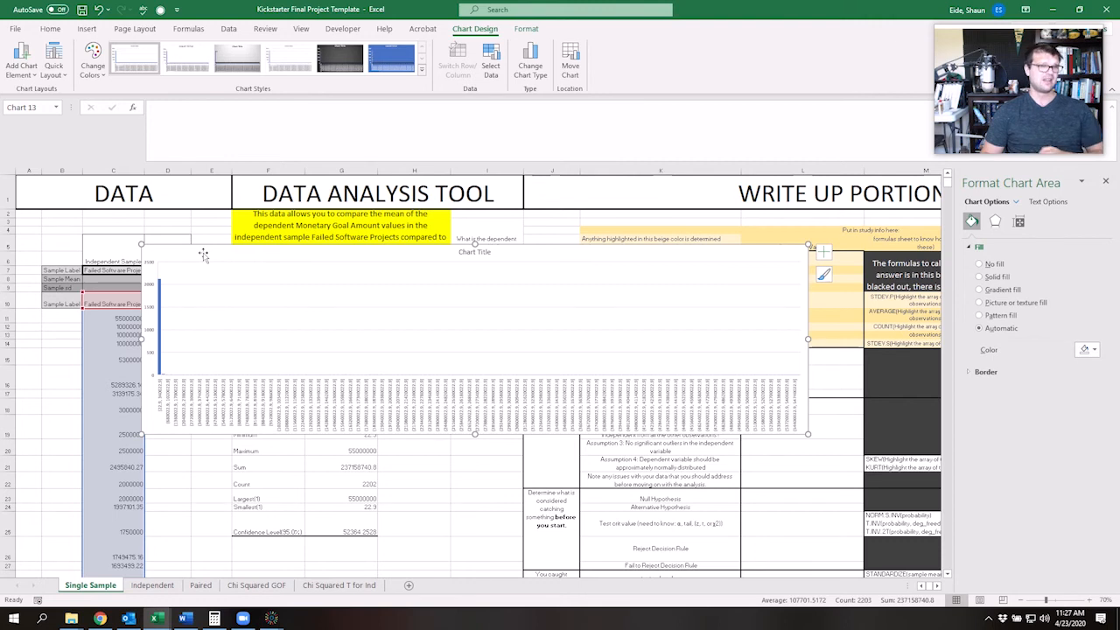
pyautogui.press('Delete')
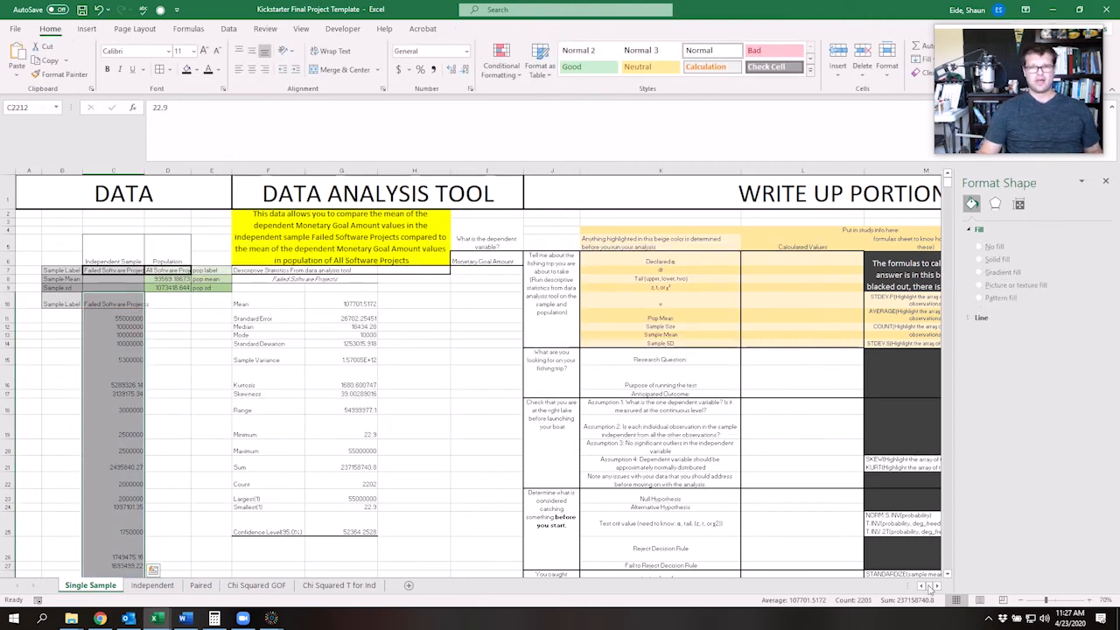
# - Review the Box and Whisker table, the histogram and the two box plots on the Single Sample sheet
pyautogui.scroll(-1, 894, 547)
pyautogui.scroll(-6, 894, 547)
pyautogui.moveTo(778, 519); pyautogui.dragTo(856, 496)
pyautogui.scroll(-6, 770, 495)
pyautogui.click(475, 517)
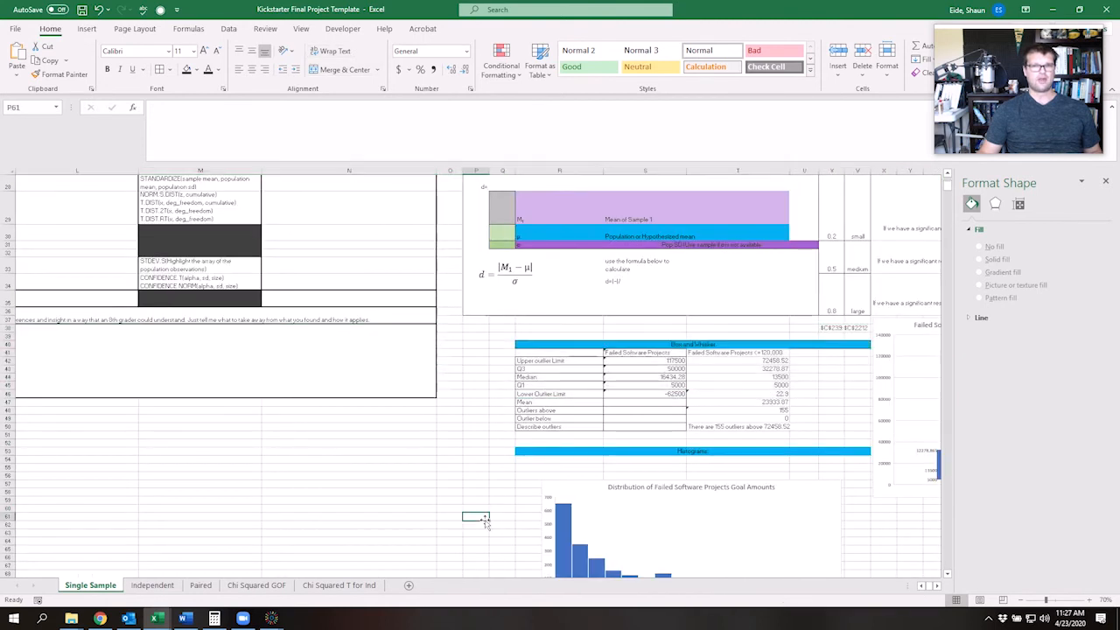
pyautogui.scroll(-4, 479, 518)
pyautogui.click(632, 305)
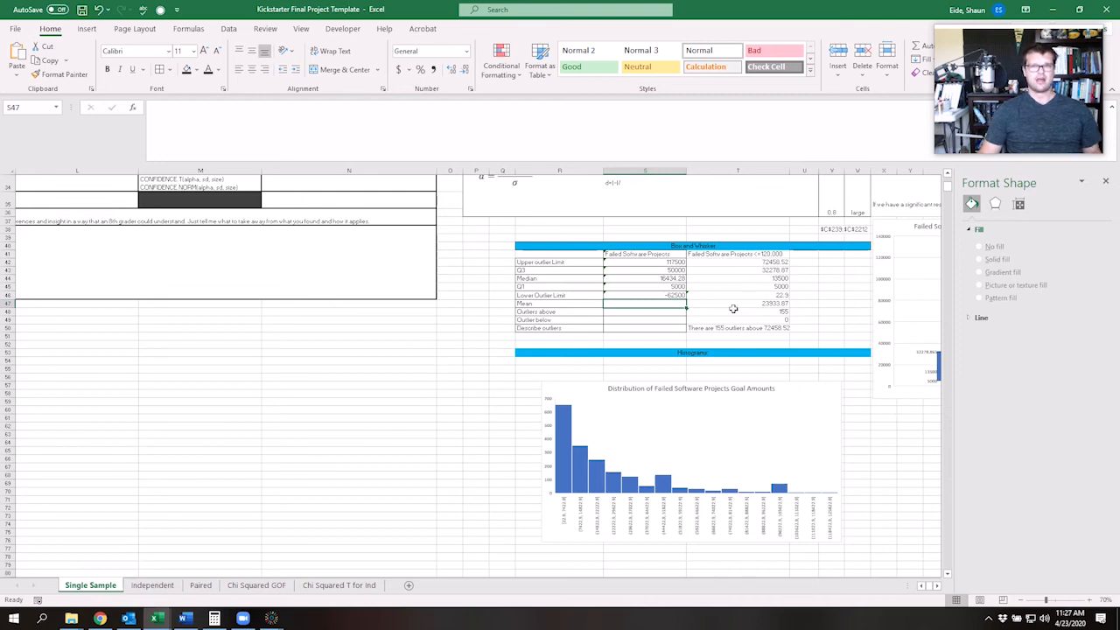
pyautogui.scroll(-3, 744, 306)
pyautogui.moveTo(898, 385); pyautogui.dragTo(690, 375)
pyautogui.click(699, 398)
pyautogui.scroll(7, 663, 410)
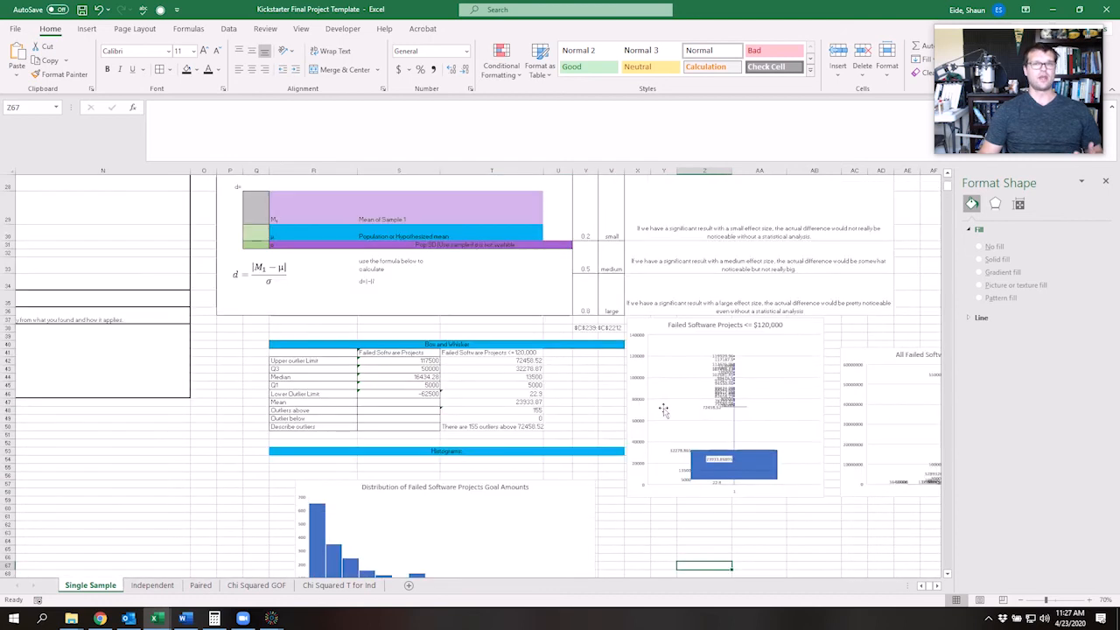
pyautogui.click(443, 347)
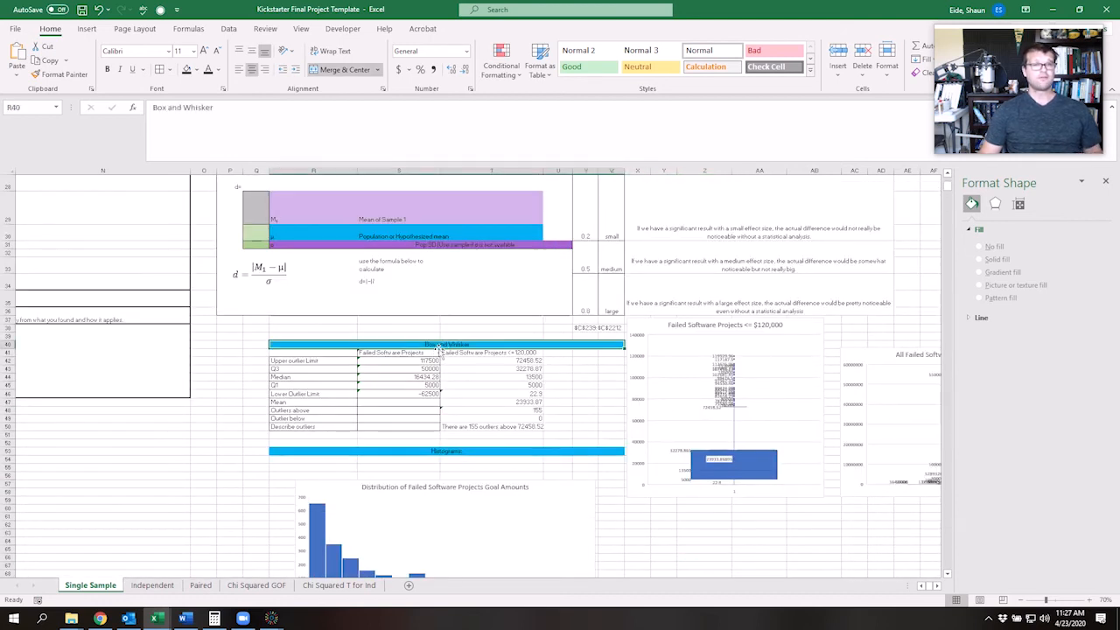
pyautogui.click(195, 452)
pyautogui.click(306, 451)
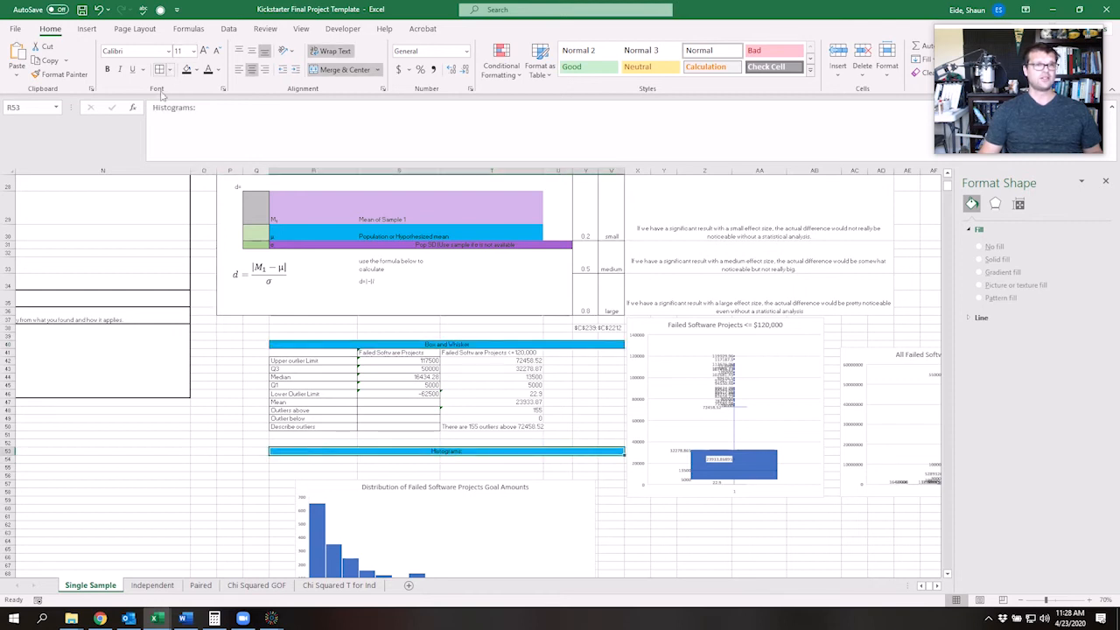
pyautogui.click(822, 531)
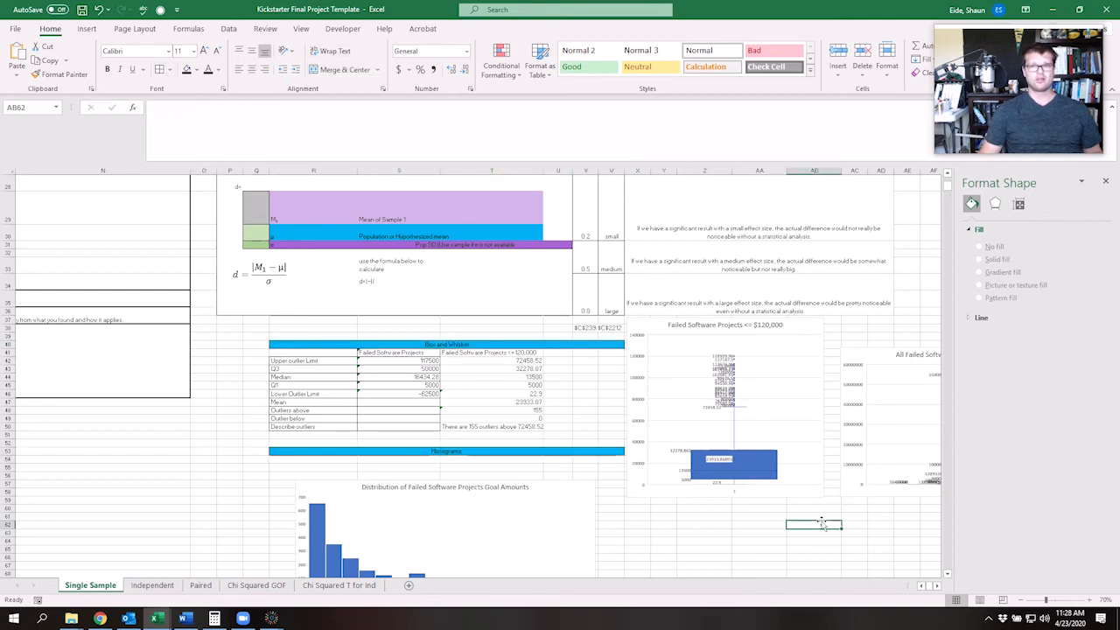
pyautogui.click(866, 354)
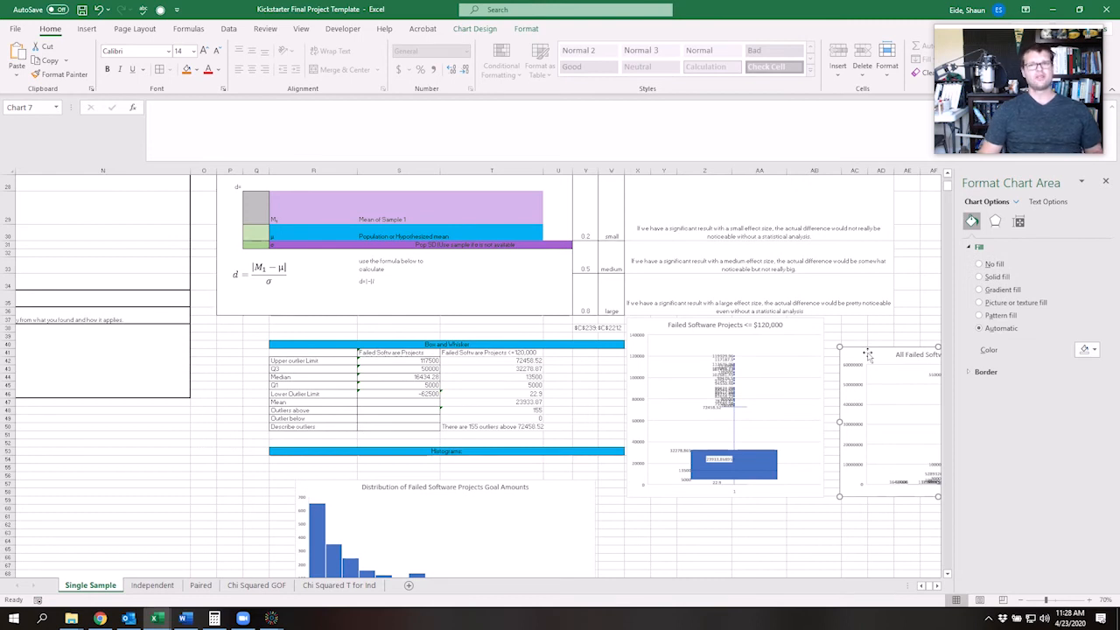
pyautogui.click(663, 524)
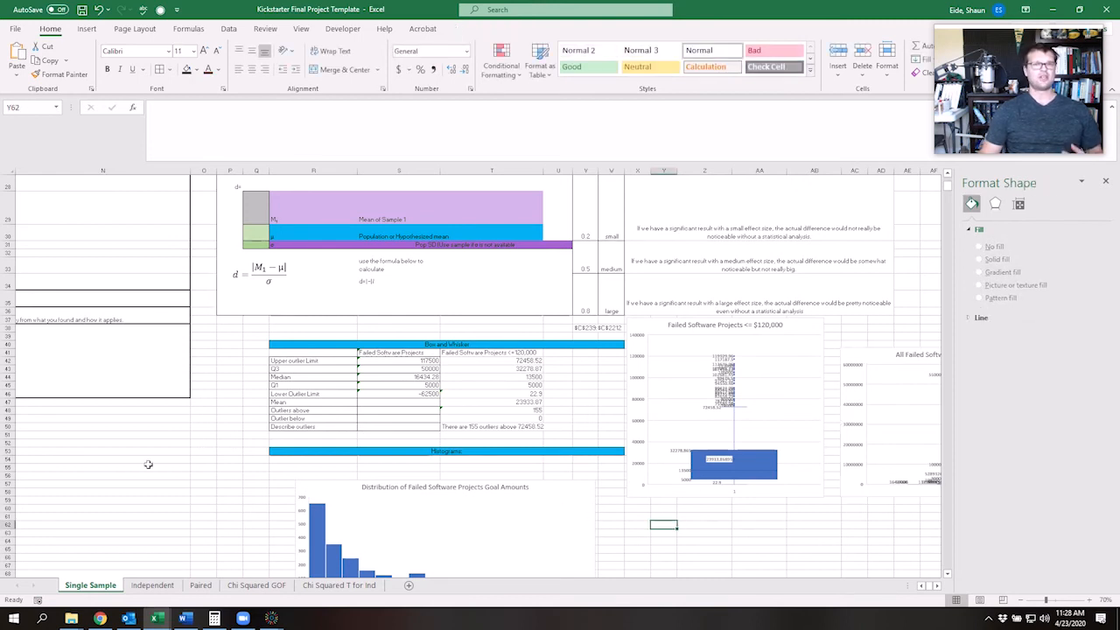
pyautogui.click(122, 453)
pyautogui.moveTo(117, 500); pyautogui.dragTo(117, 482)
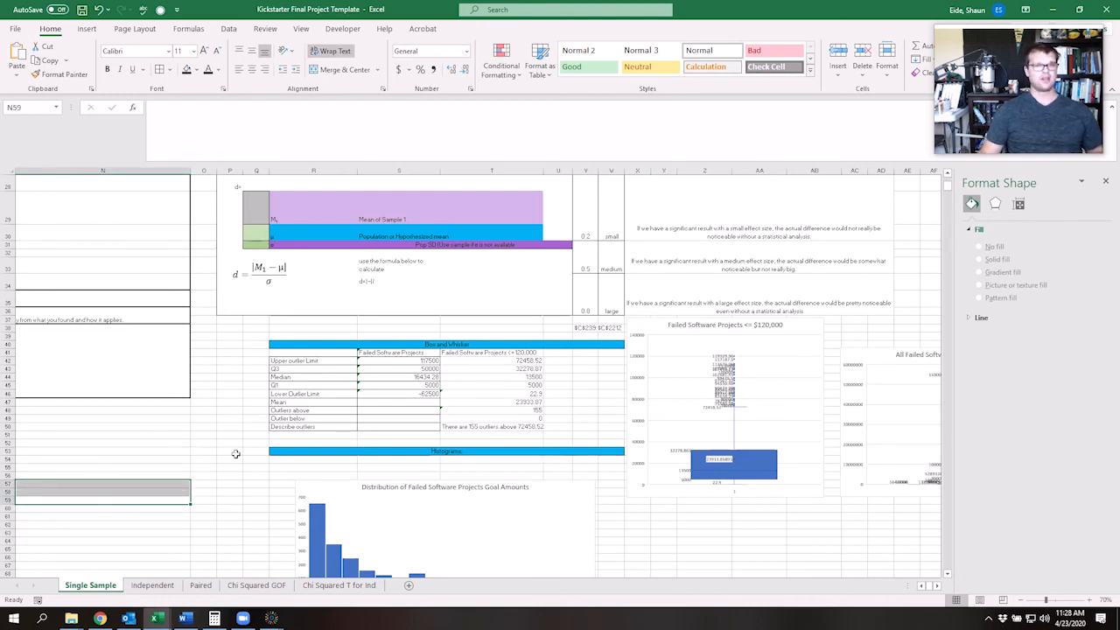
pyautogui.click(197, 453)
pyautogui.scroll(-2, 202, 450)
pyautogui.click(203, 432)
pyautogui.click(208, 475)
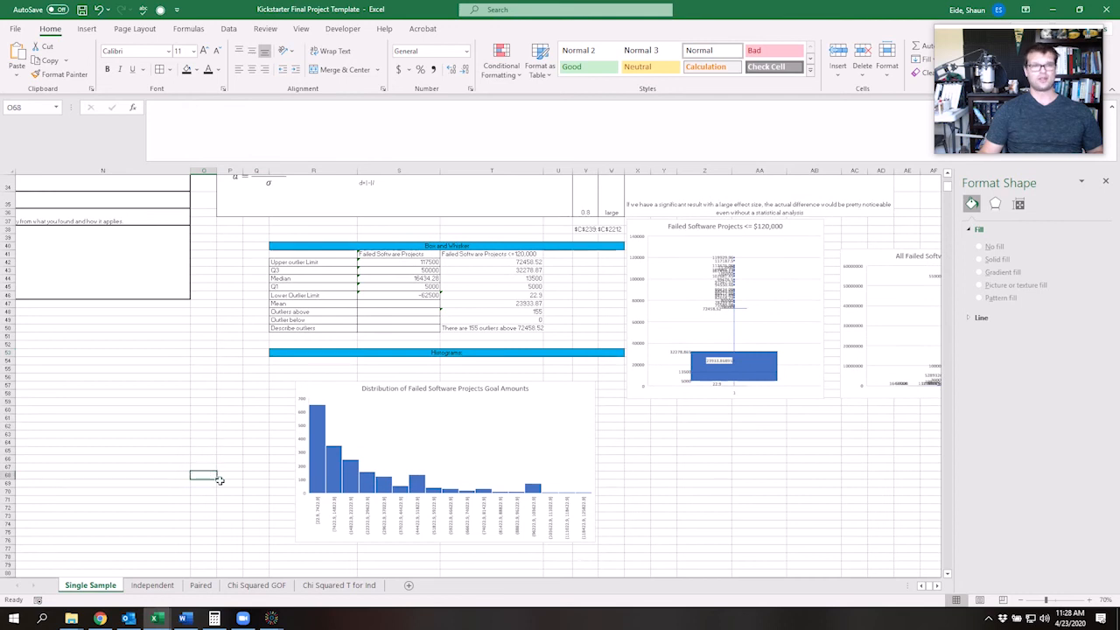
# - Clear the existing Failed Software Projects descriptive statistics output from F8:G25 in the Data Analysis Tool section
pyautogui.moveTo(181, 425); pyautogui.dragTo(17, 425)
pyautogui.scroll(9, 177, 400)
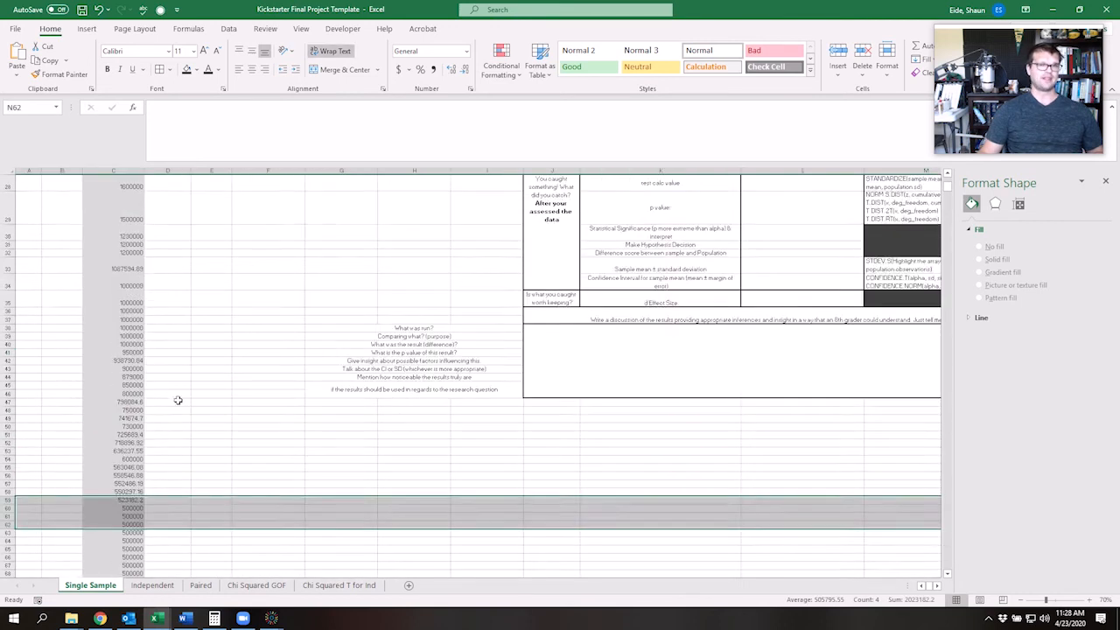
pyautogui.scroll(2, 177, 399)
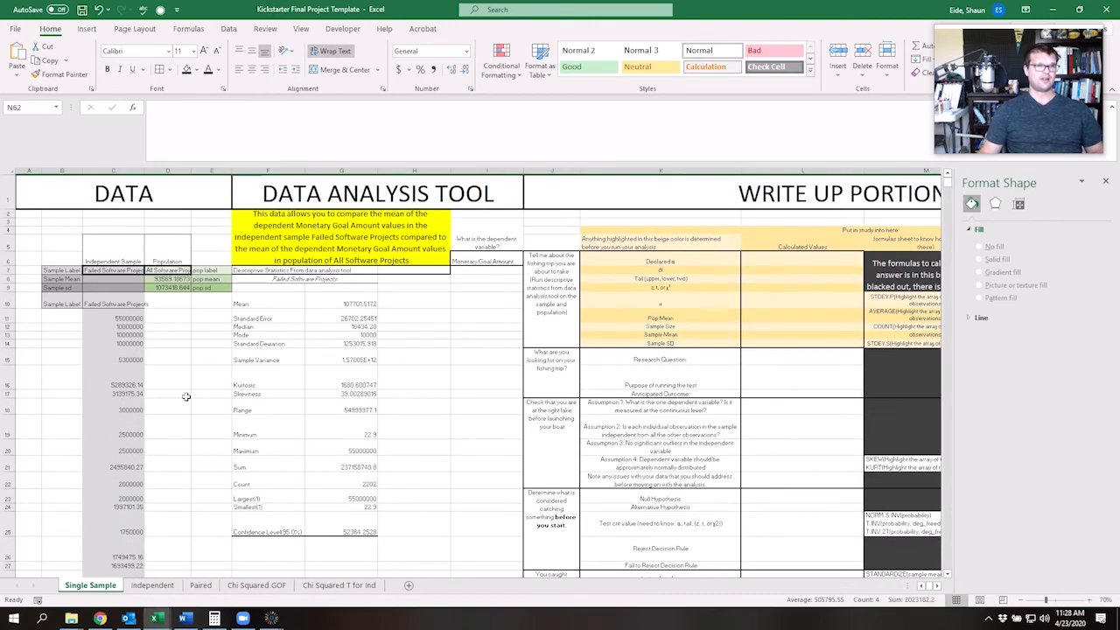
pyautogui.click(267, 284)
pyautogui.click(268, 279)
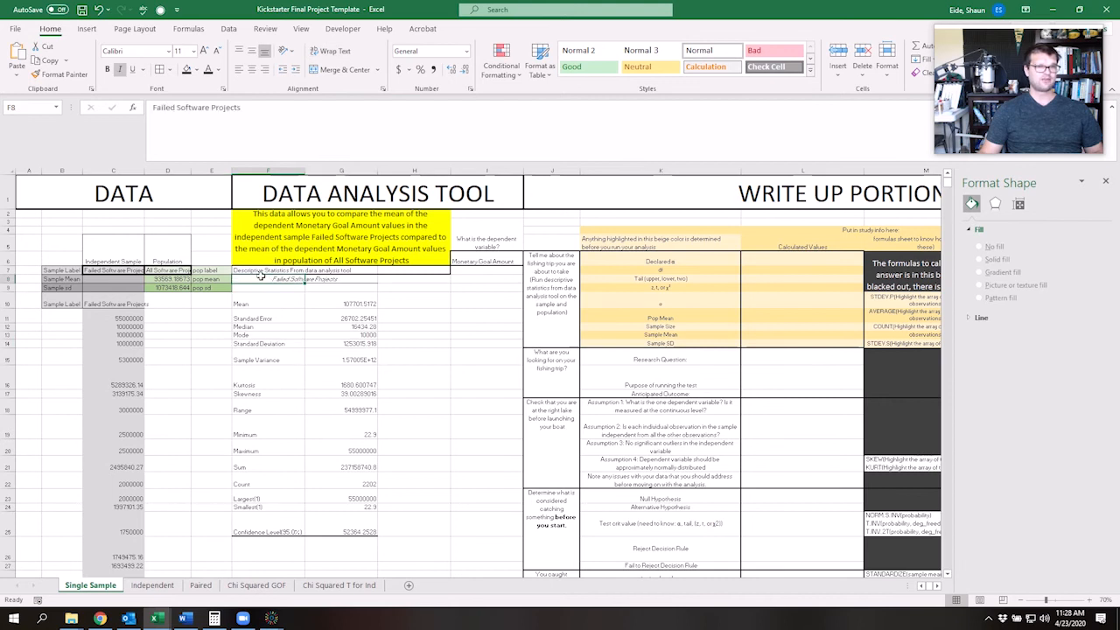
pyautogui.moveTo(264, 279); pyautogui.dragTo(334, 523)
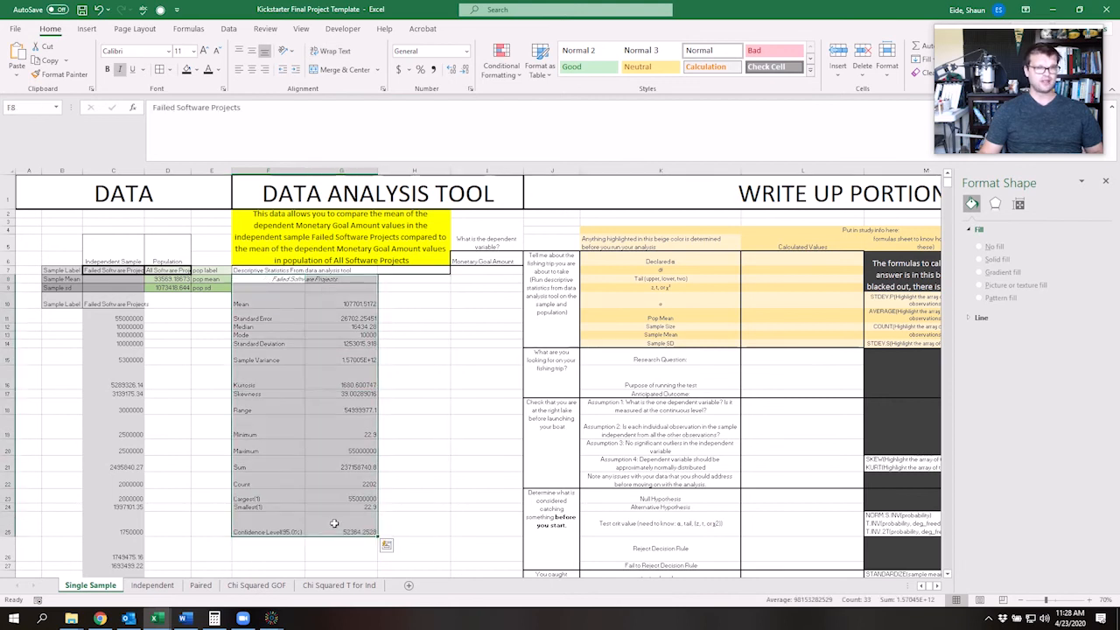
pyautogui.press('Delete')
pyautogui.scroll(-6, 283, 450)
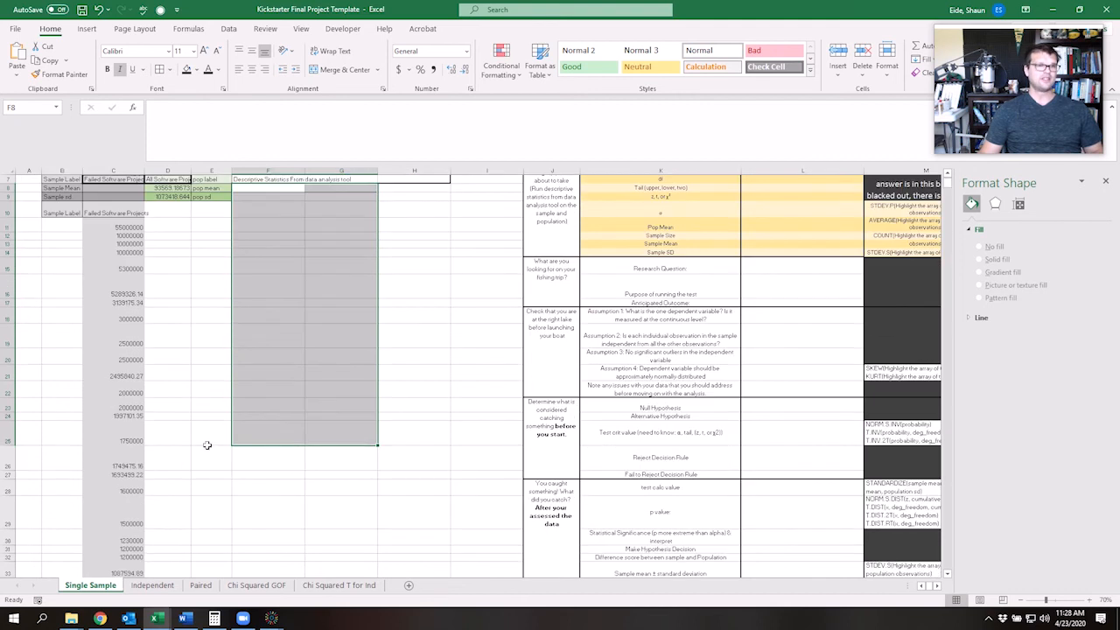
pyautogui.scroll(6, 274, 444)
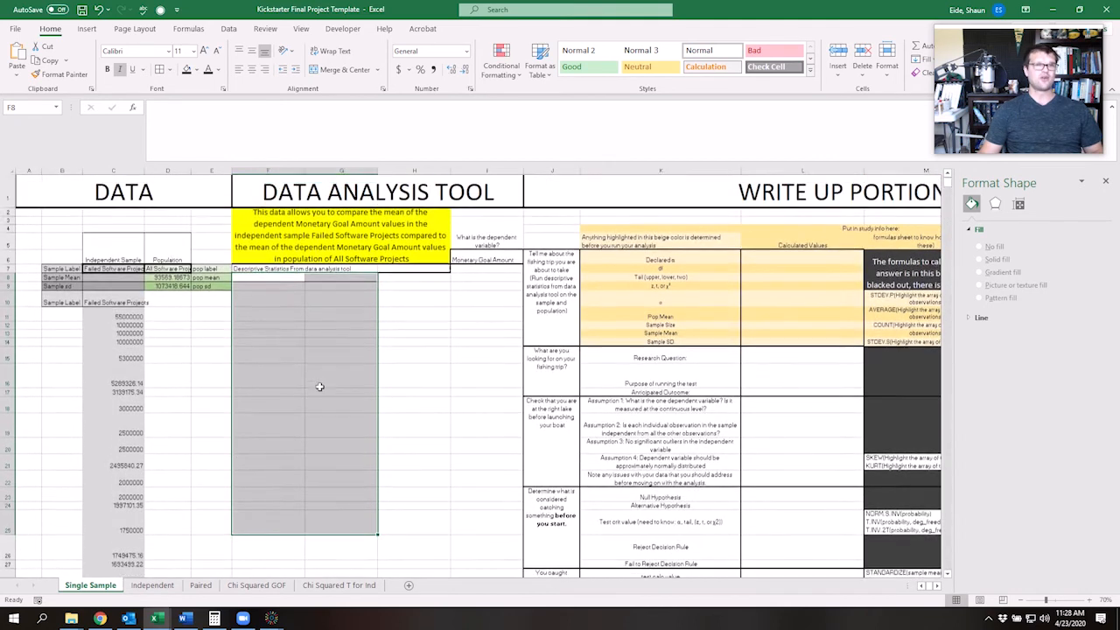
pyautogui.click(341, 376)
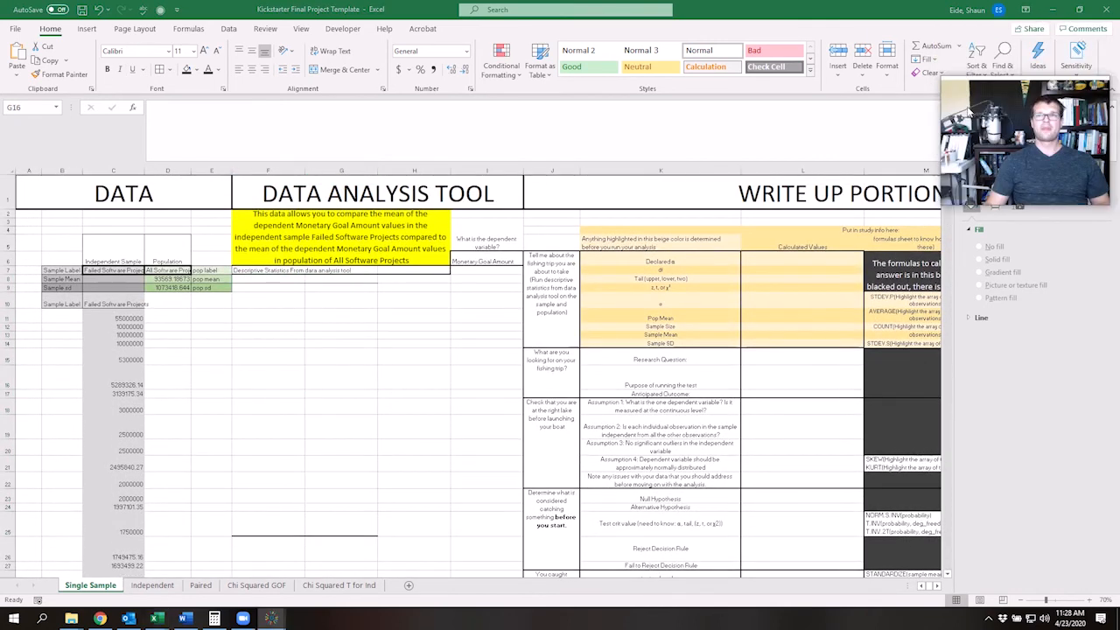
# - Run Descriptive Statistics on the reduced data range C239:C2212, with the output starting at F8
pyautogui.click(323, 29)
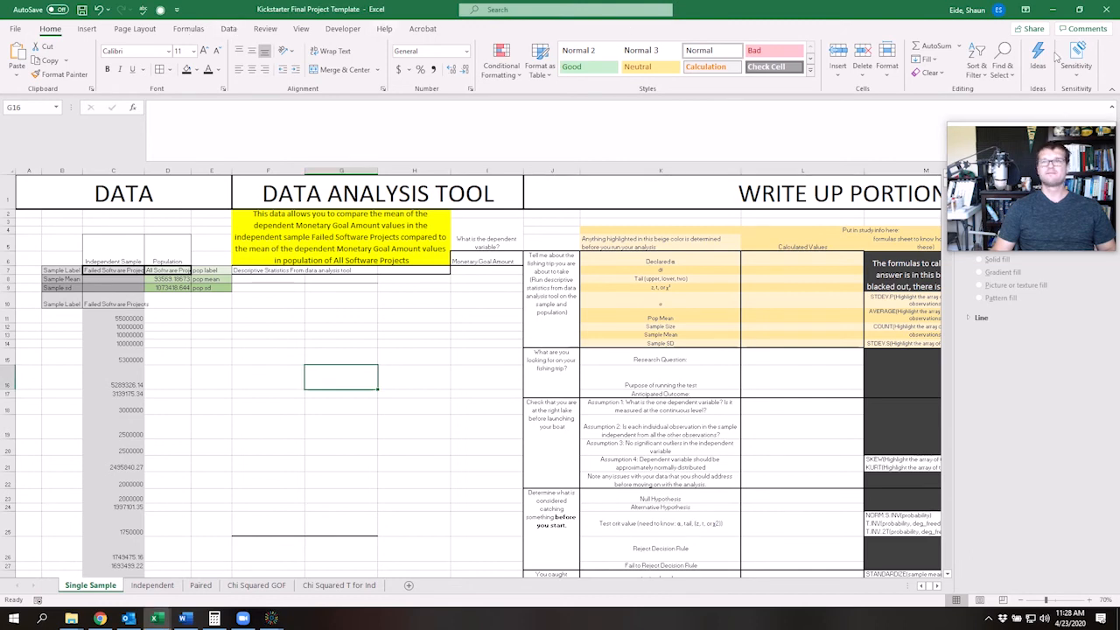
pyautogui.click(229, 29)
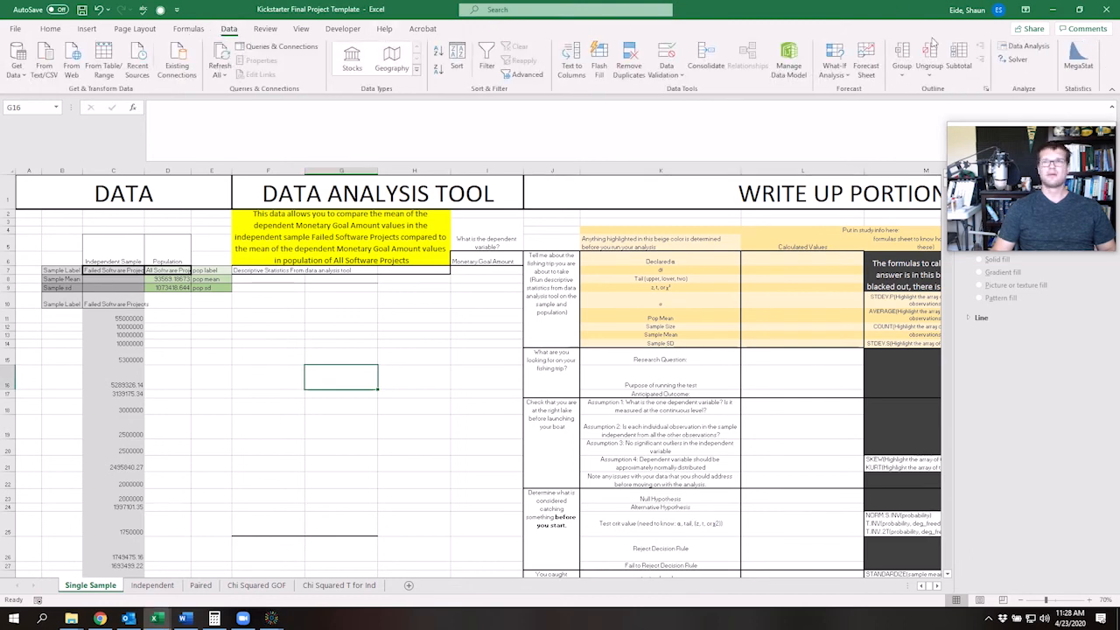
pyautogui.click(1025, 46)
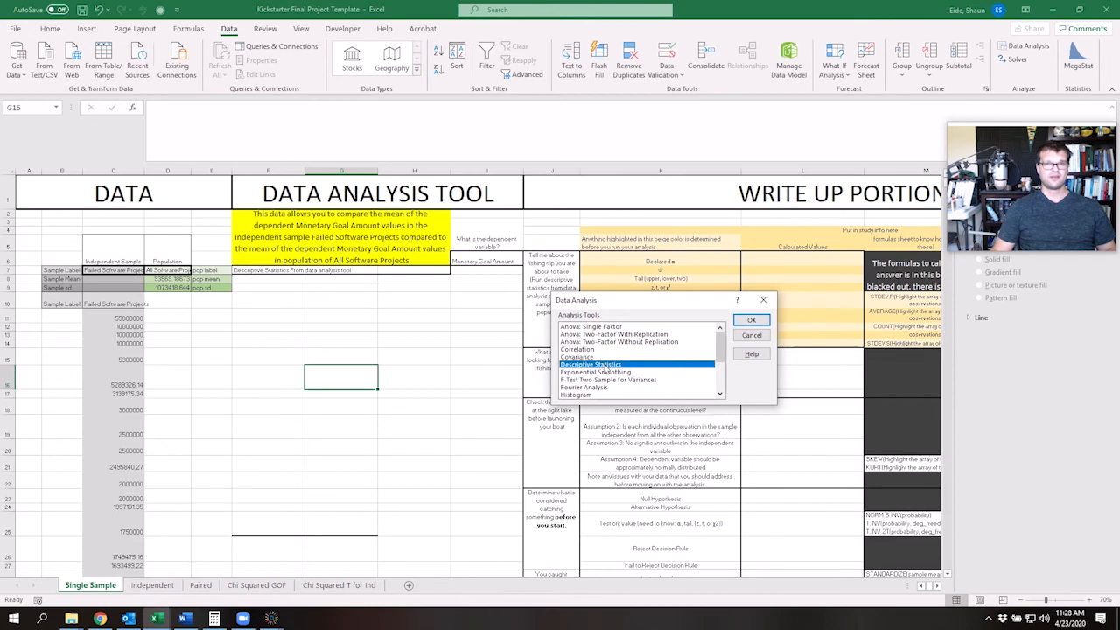
pyautogui.doubleClick(603, 365)
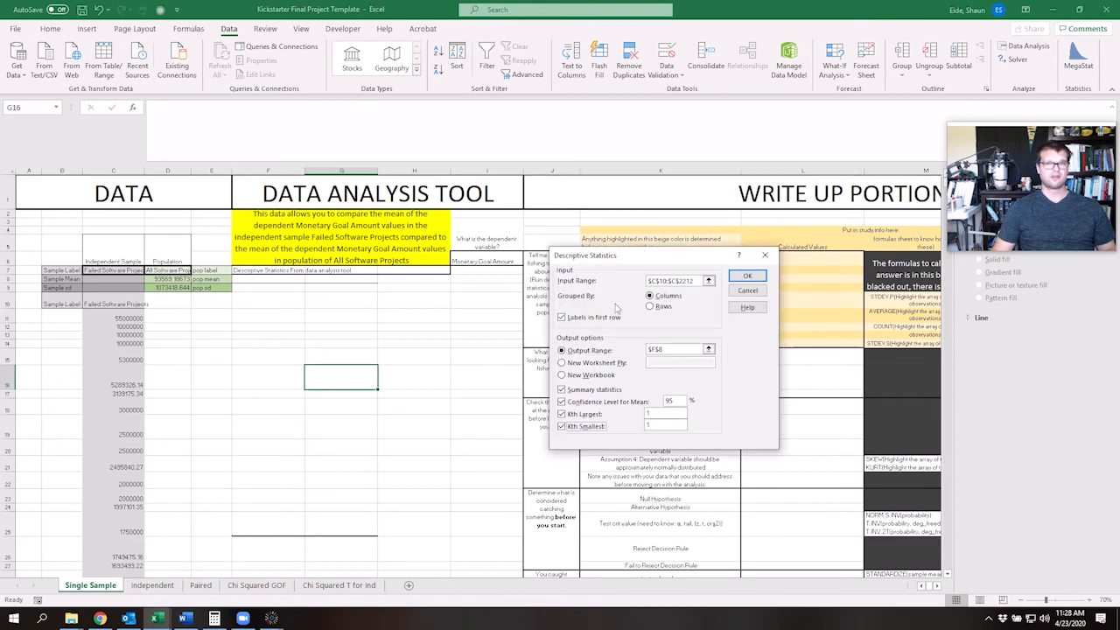
pyautogui.click(669, 280)
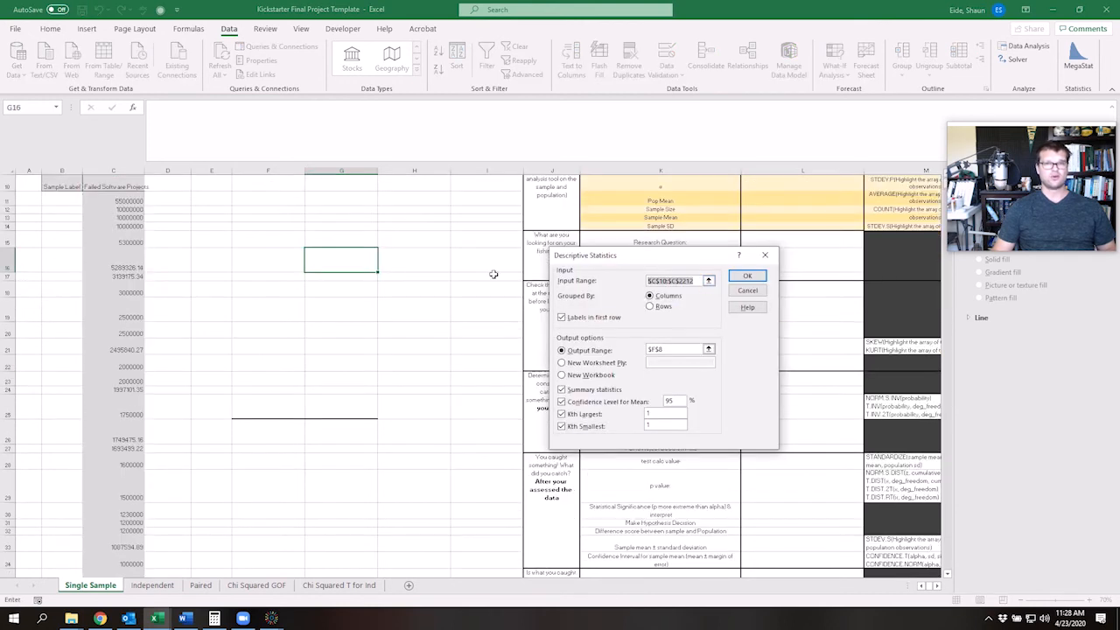
pyautogui.press('End')
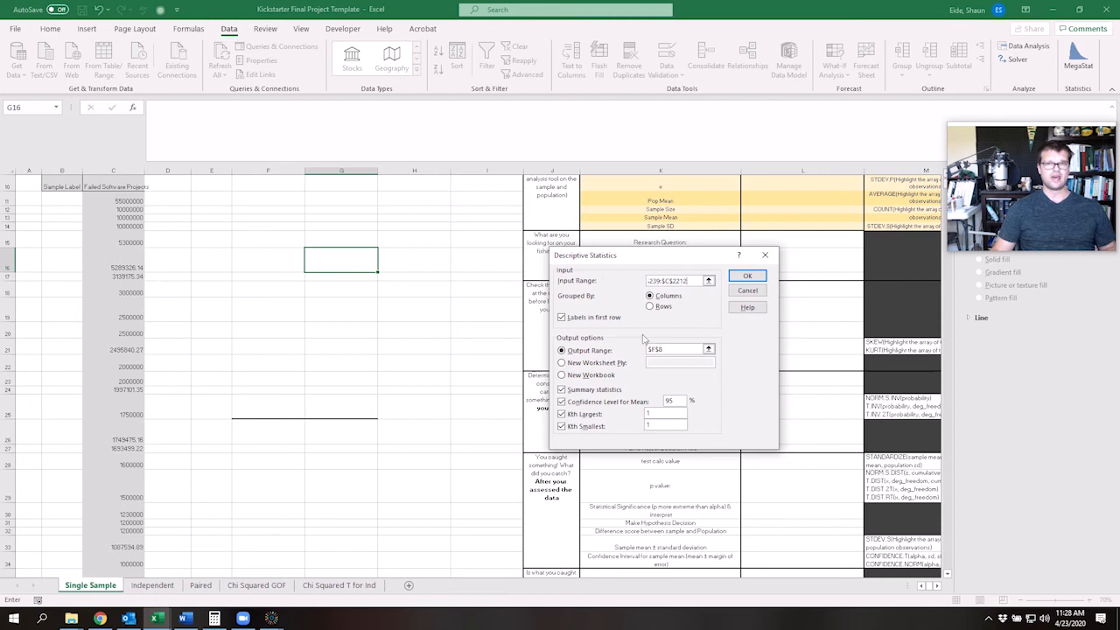
pyautogui.click(730, 276)
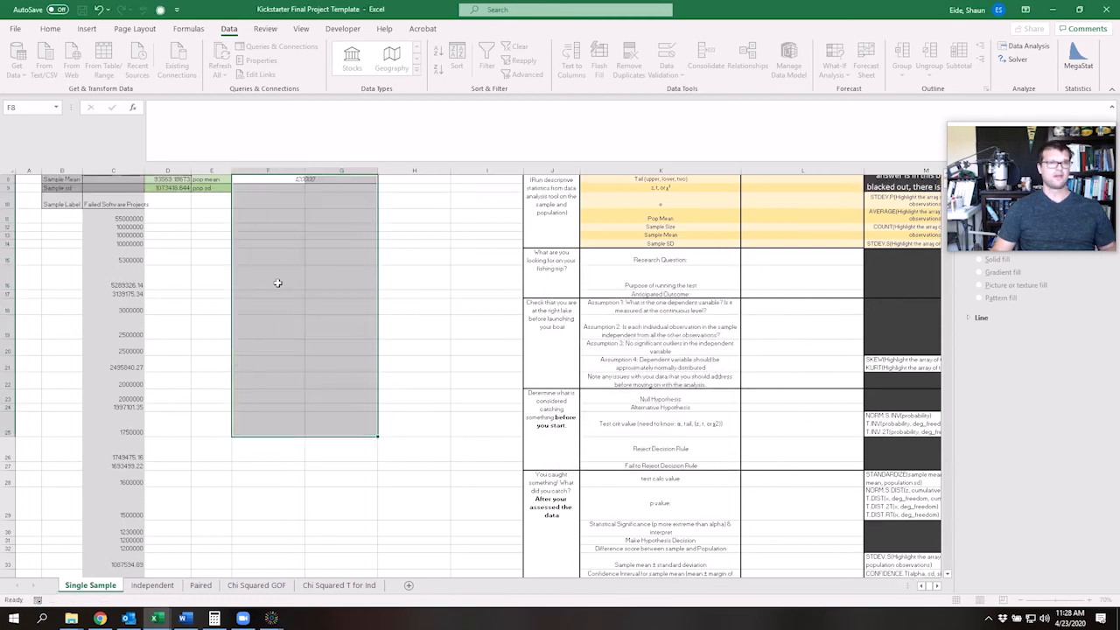
pyautogui.click(276, 279)
pyautogui.scroll(2, 297, 276)
pyautogui.scroll(1, 308, 274)
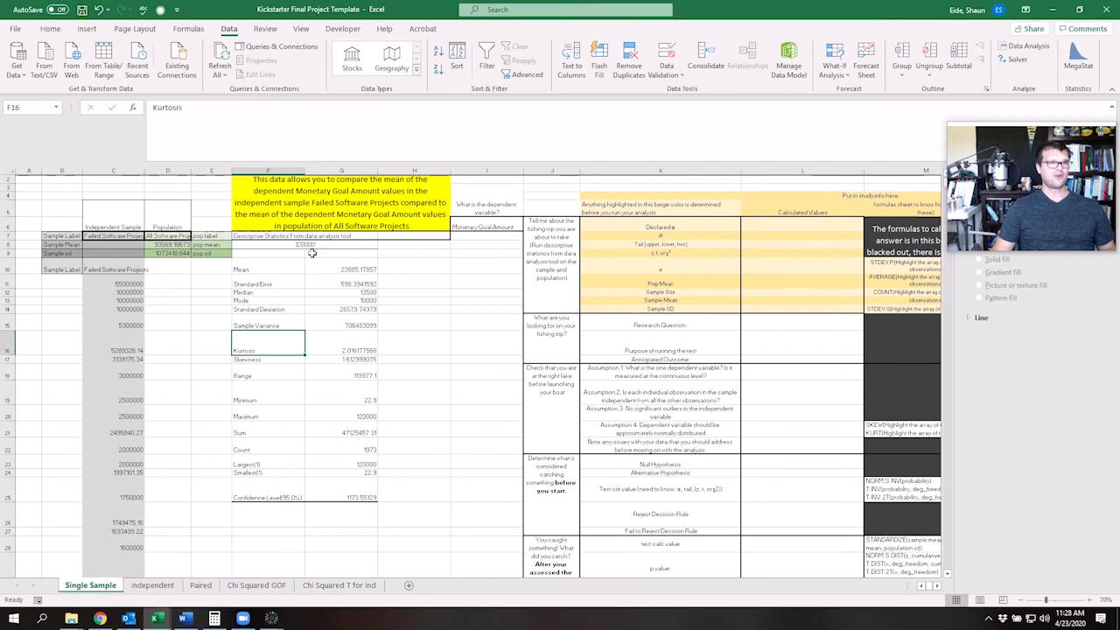
# - Merge and center the statistics header across F8:G8 and relabel it "Failed Software Projects"
pyautogui.click(306, 245)
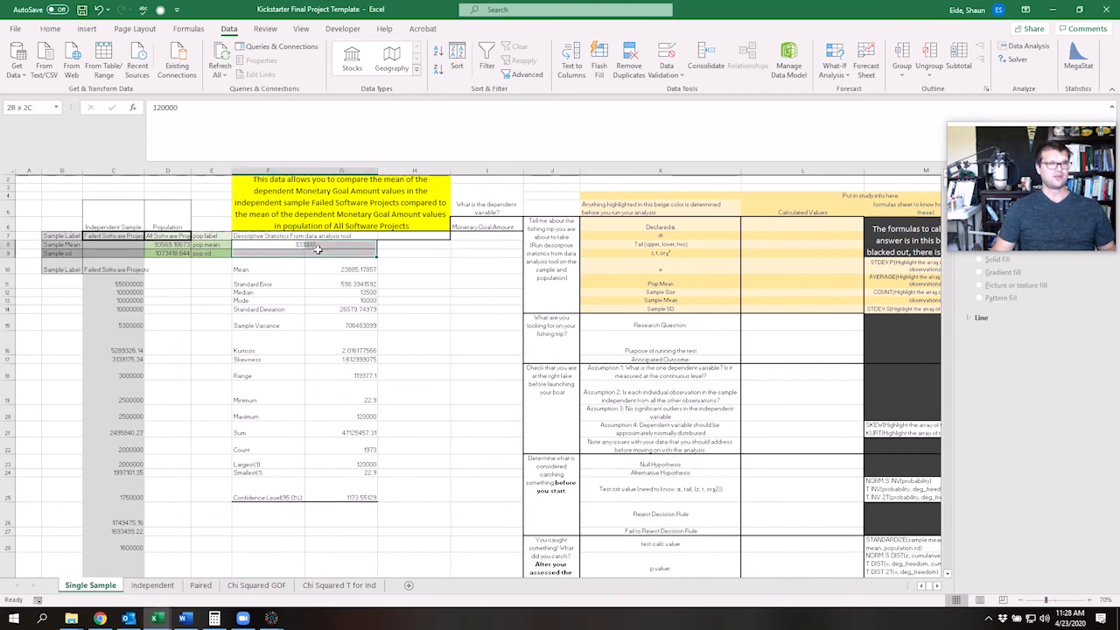
pyautogui.moveTo(289, 237); pyautogui.dragTo(286, 241)
pyautogui.click(288, 244)
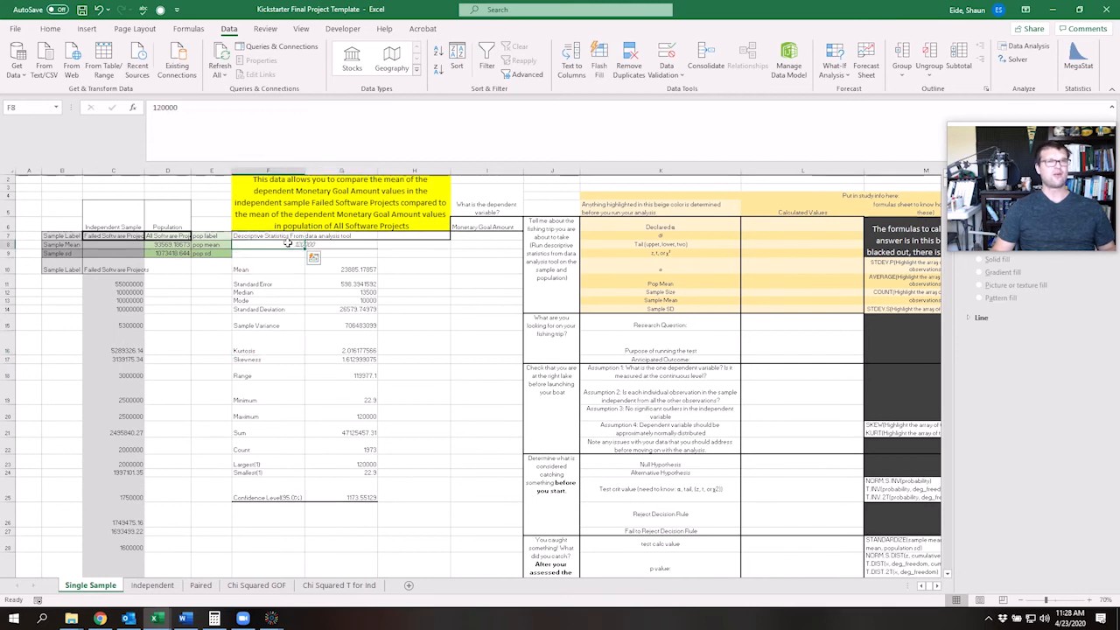
pyautogui.click(50, 28)
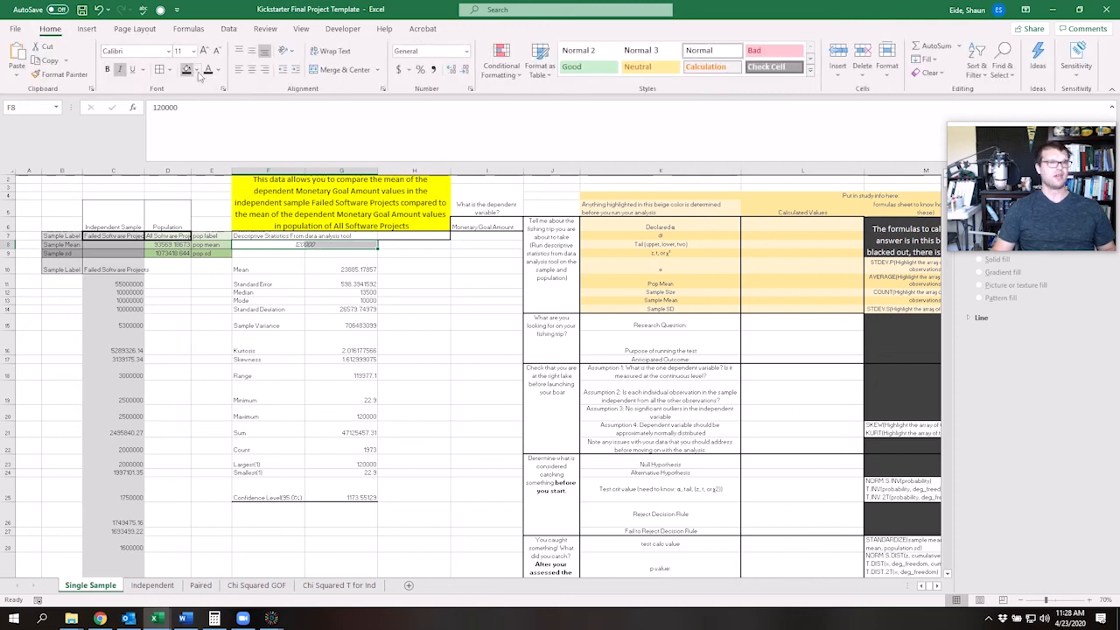
pyautogui.click(344, 69)
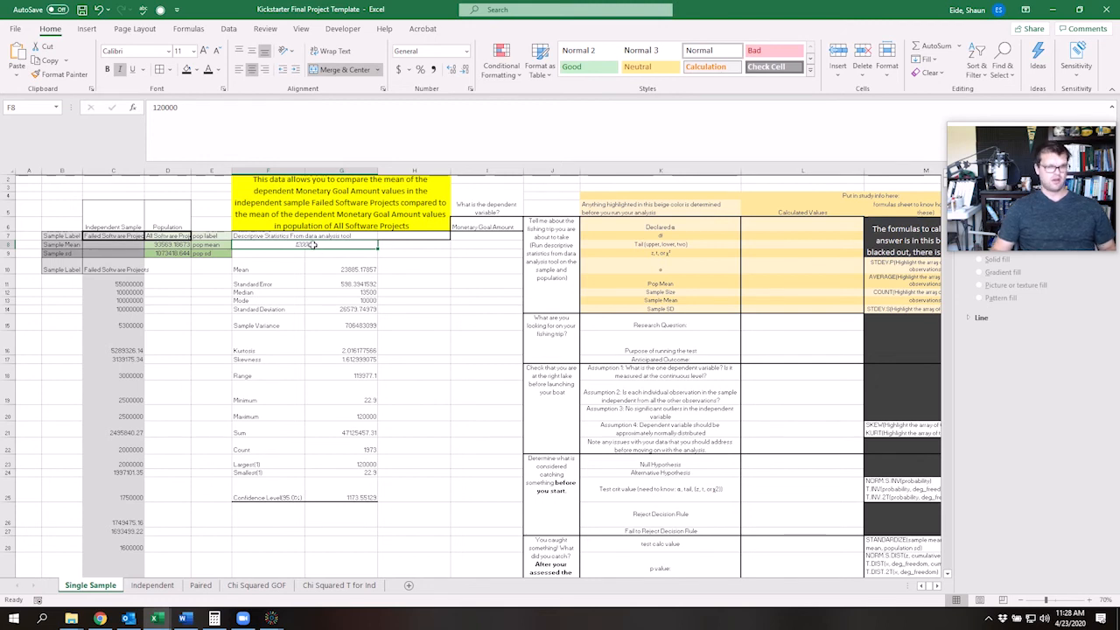
pyautogui.write('Failed Software')
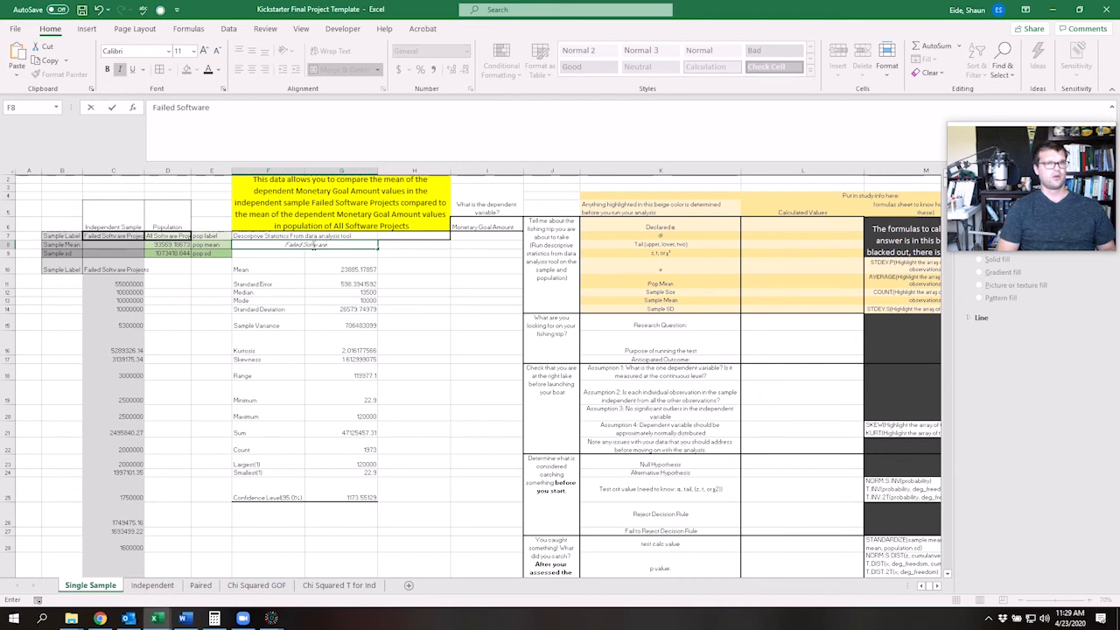
pyautogui.write(' Projects')
pyautogui.hotkey('ctrl', 'Return')
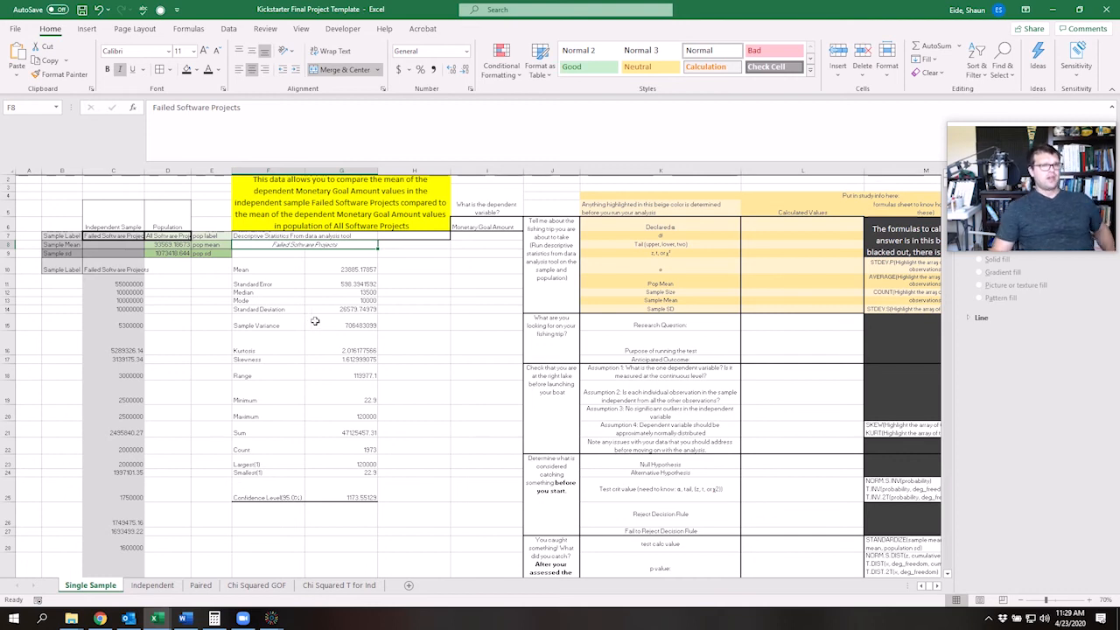
pyautogui.click(451, 321)
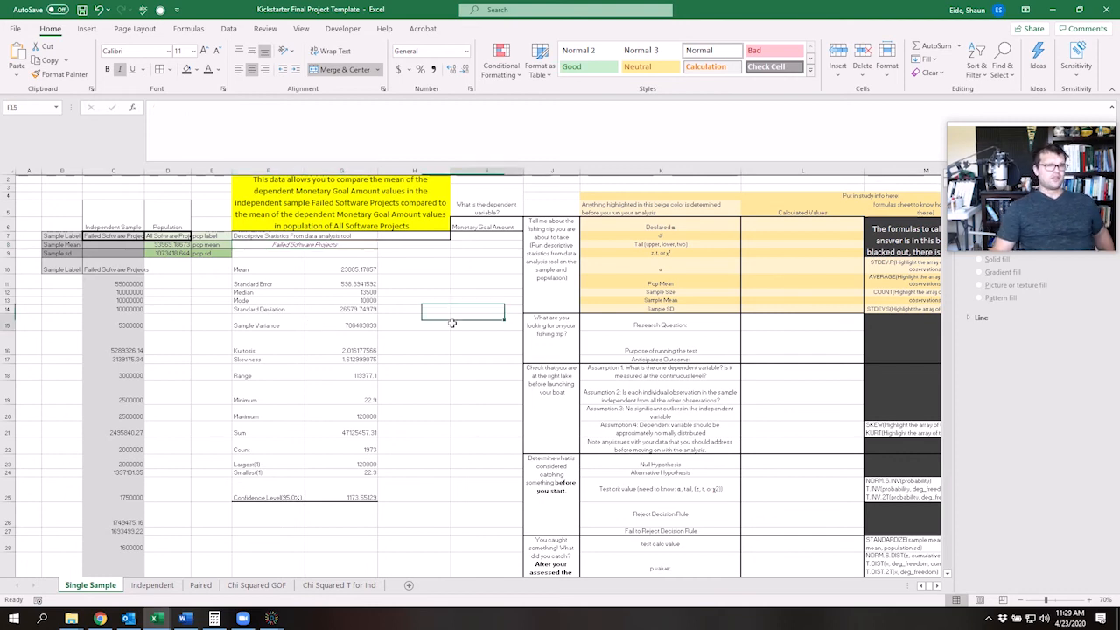
pyautogui.click(326, 344)
pyautogui.click(292, 358)
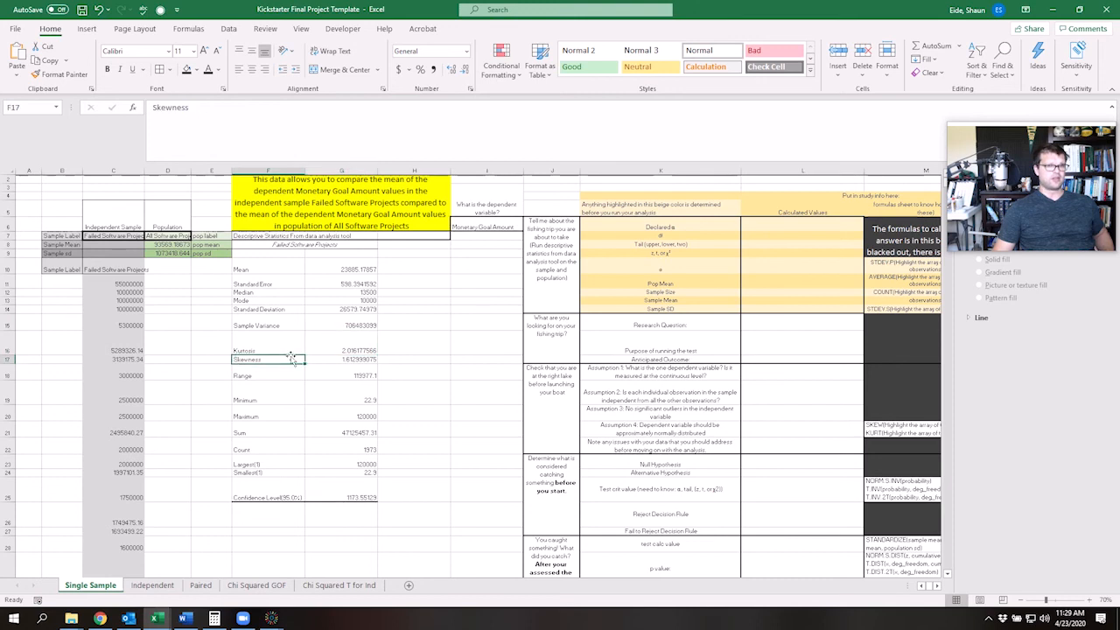
pyautogui.click(241, 510)
pyautogui.click(412, 263)
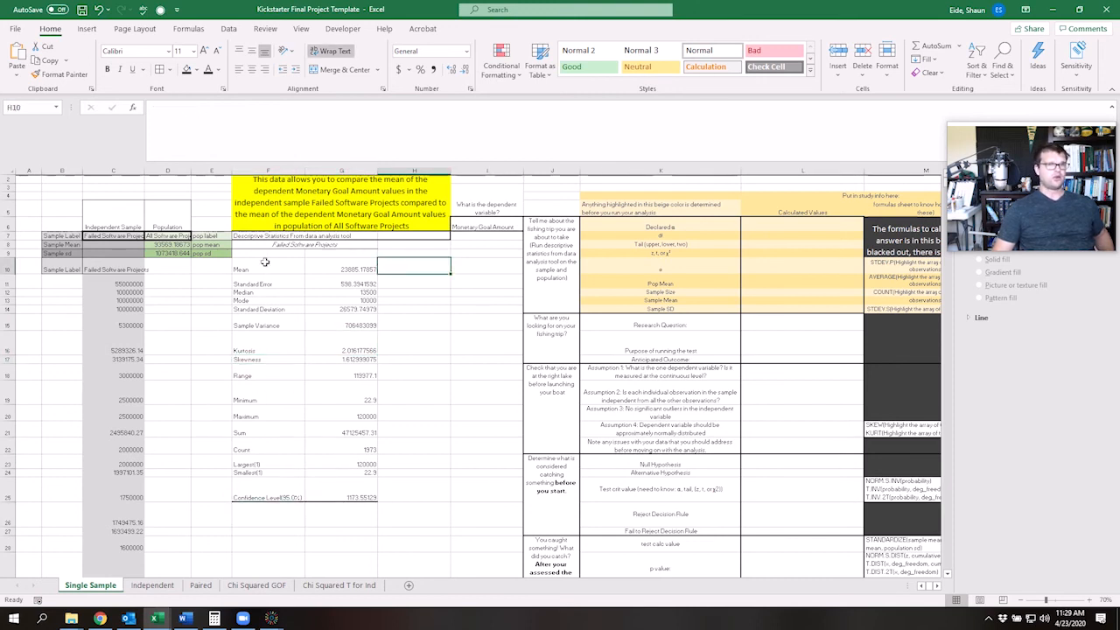
# - Set up another Descriptive Statistics analysis with the full data column C10:C2212 as its input range
pyautogui.click(109, 269)
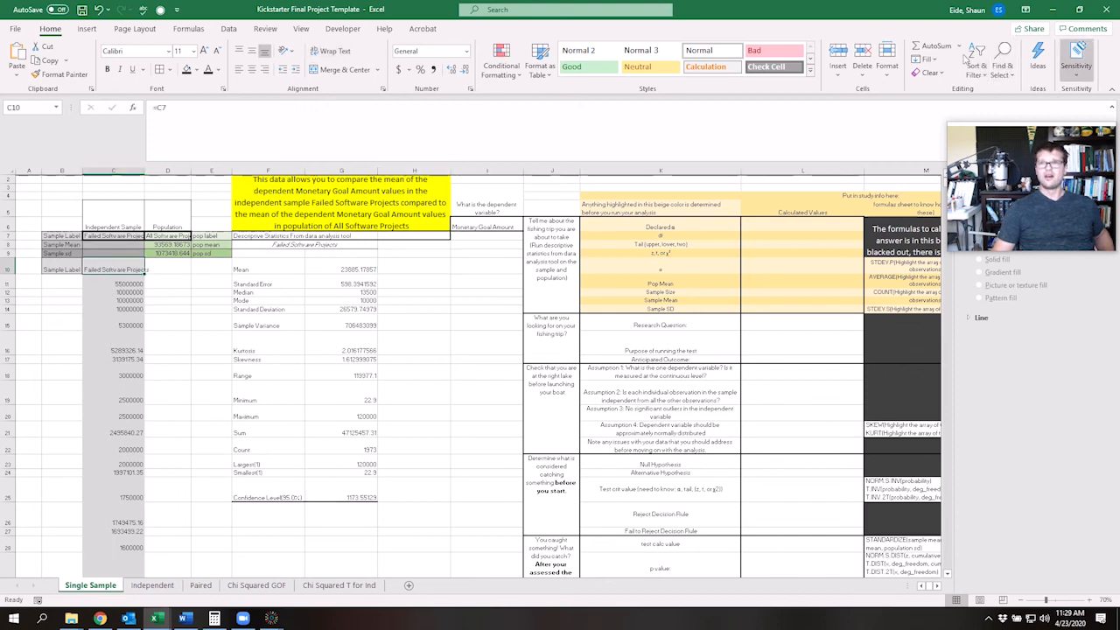
pyautogui.click(228, 28)
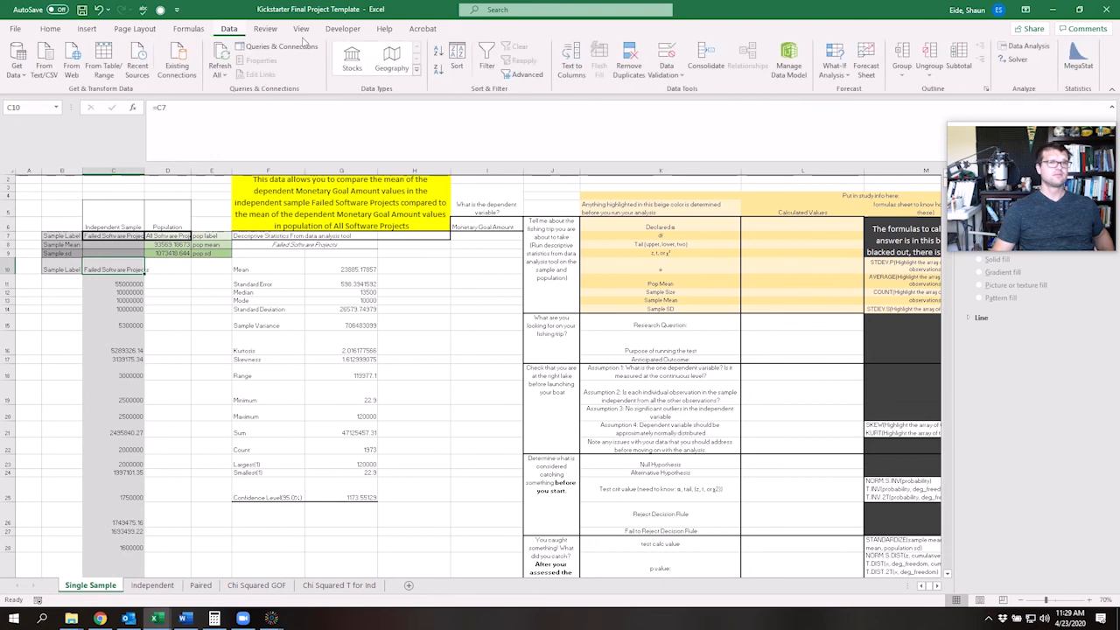
pyautogui.click(1029, 46)
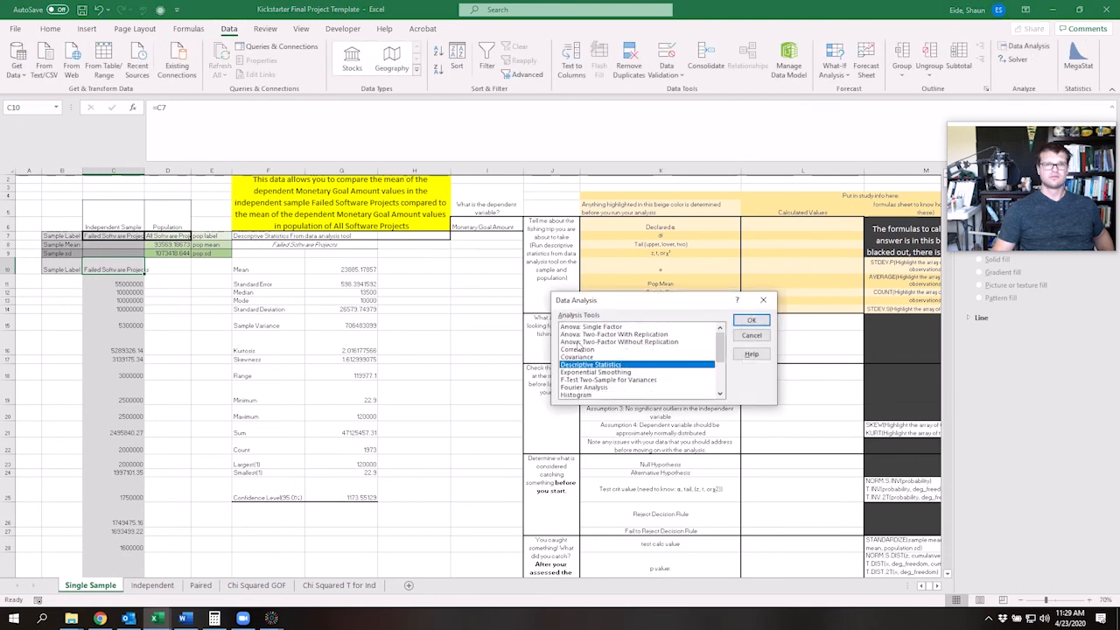
pyautogui.click(753, 320)
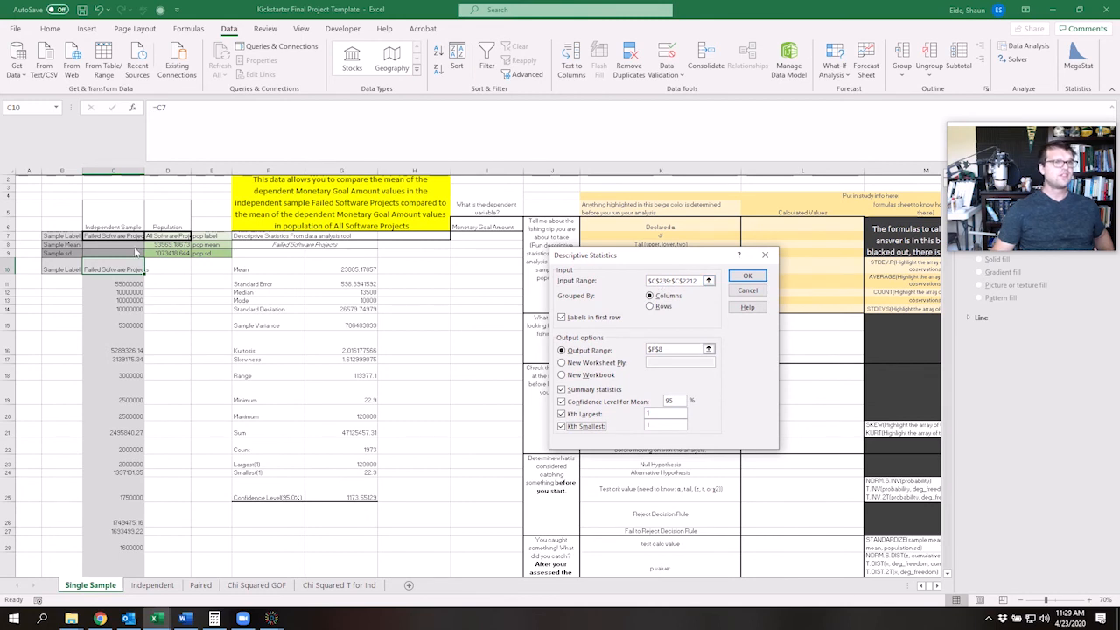
pyautogui.click(666, 282)
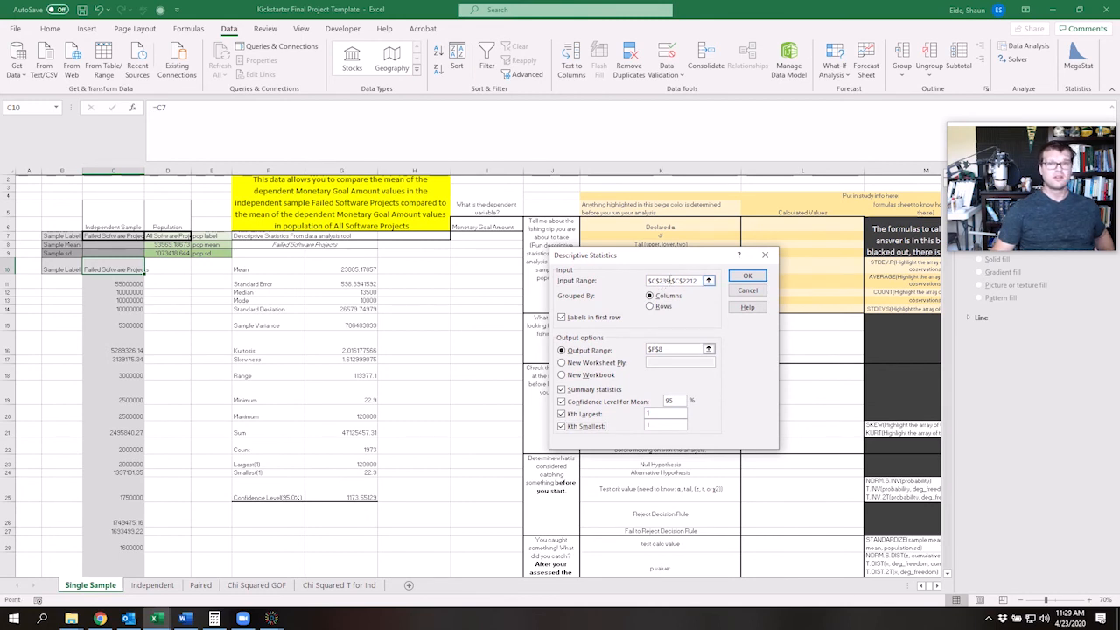
pyautogui.press('BackSpace')
pyautogui.press('BackSpace')
pyautogui.press('BackSpace')
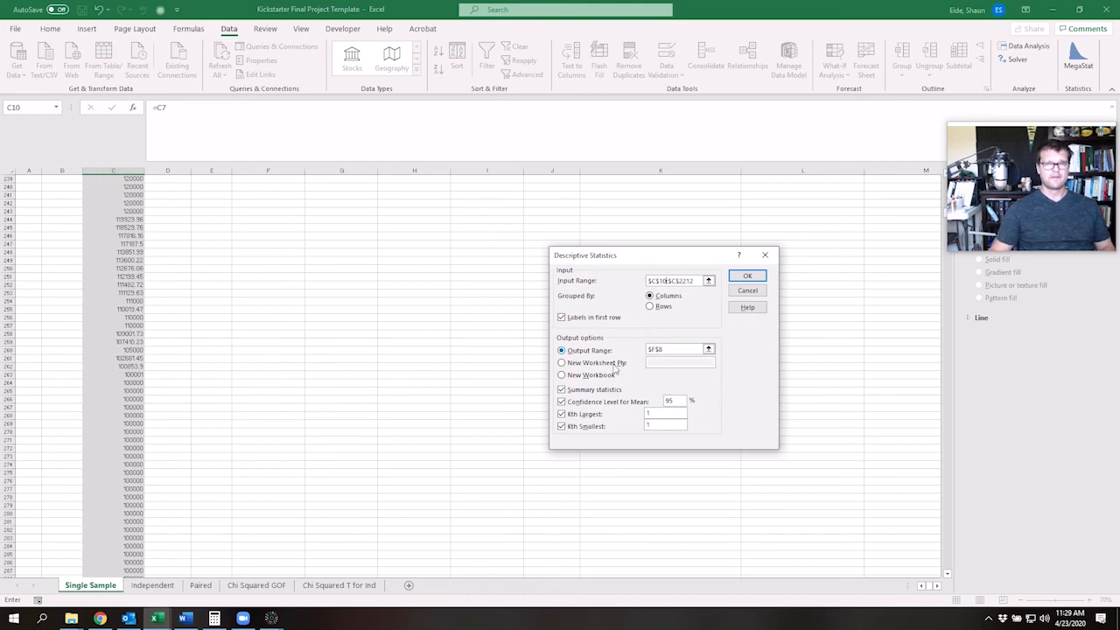
# - Run Descriptive Statistics on the full data column C10:C2212, with the output starting at H8
pyautogui.click(664, 349)
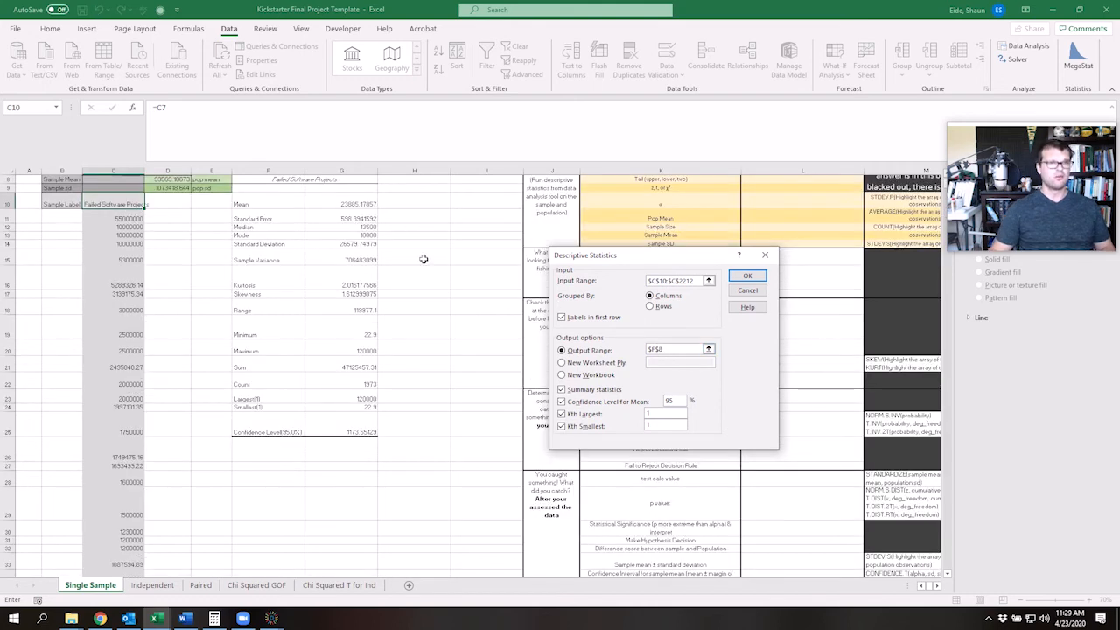
pyautogui.scroll(2, 423, 259)
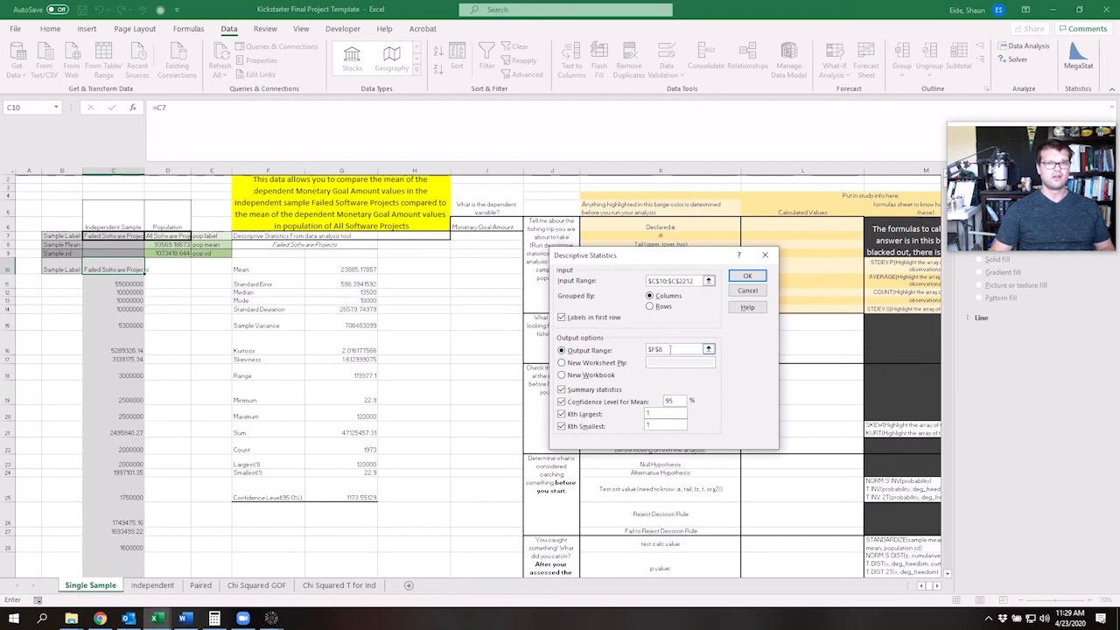
pyautogui.press('BackSpace')
pyautogui.click(417, 246)
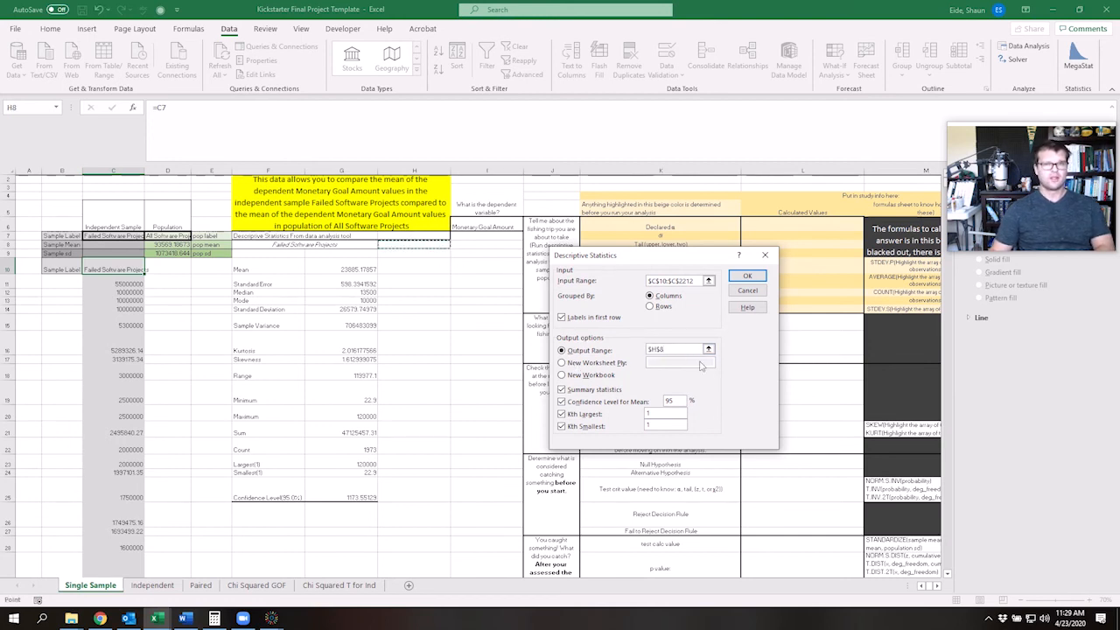
pyautogui.click(745, 276)
# - Compare the mean, median, mode and standard deviation of the reduced and full Failed Software Projects data in F8:I25
pyautogui.click(436, 336)
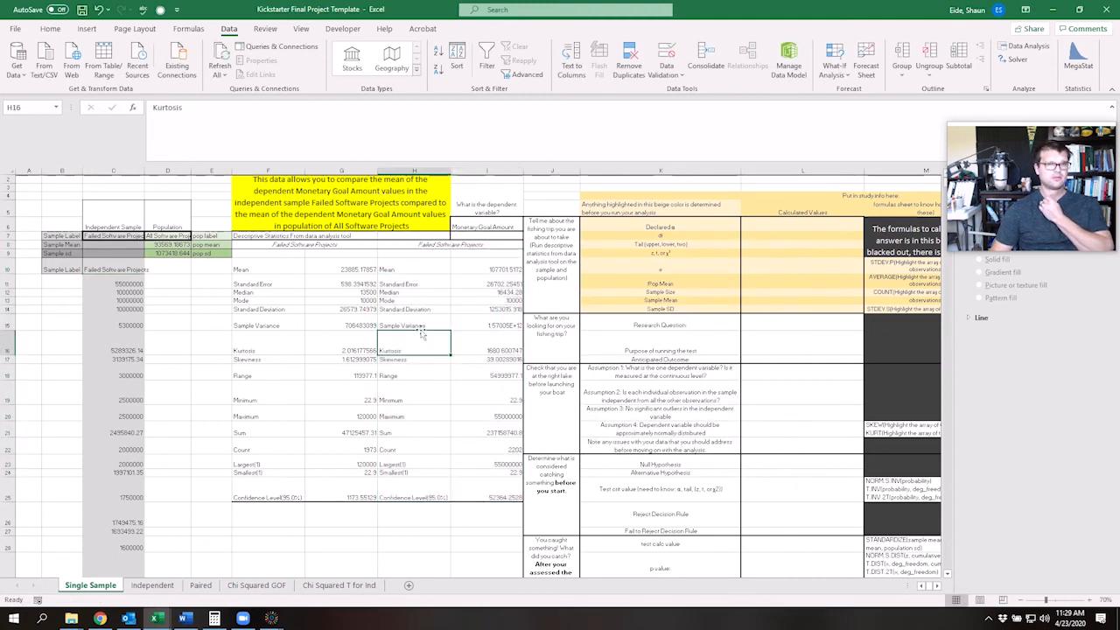
pyautogui.click(343, 269)
pyautogui.click(452, 268)
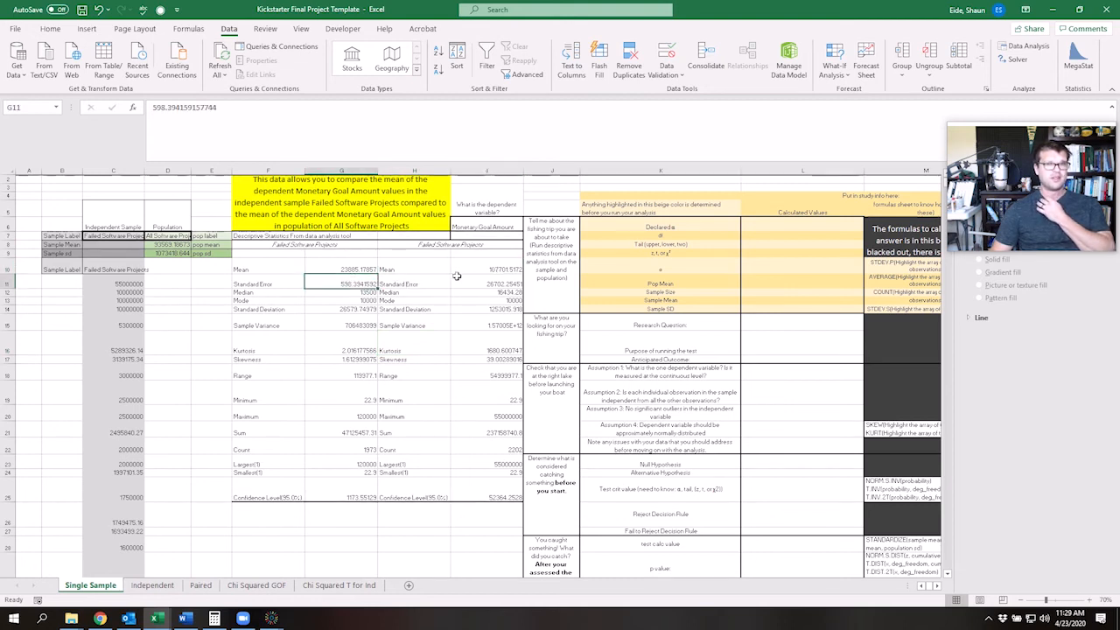
pyautogui.click(368, 294)
pyautogui.click(476, 292)
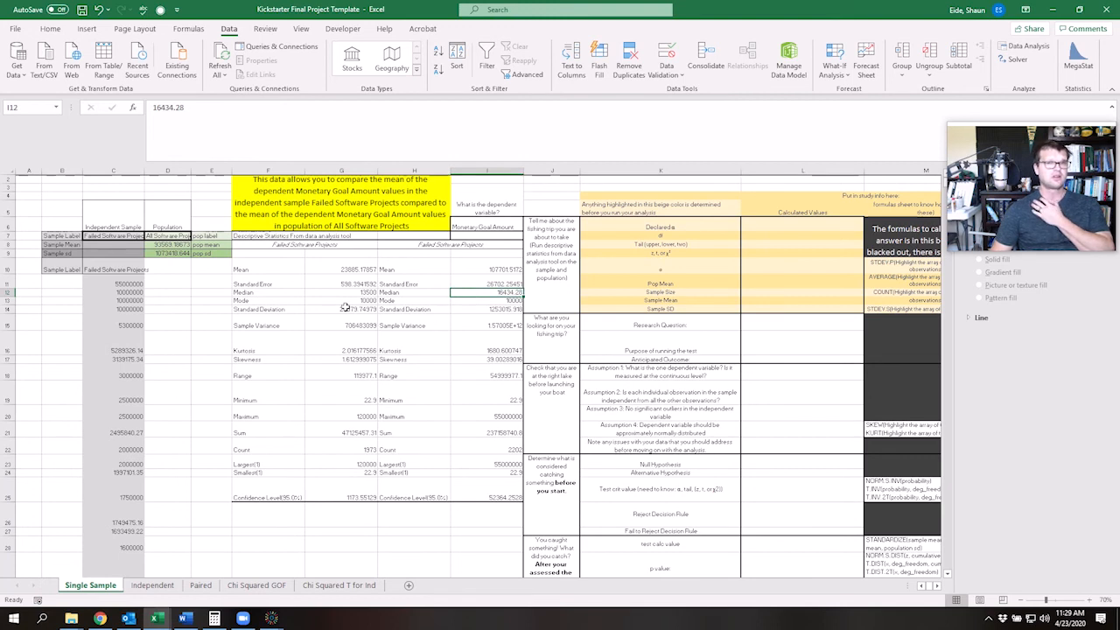
pyautogui.click(353, 301)
pyautogui.click(484, 301)
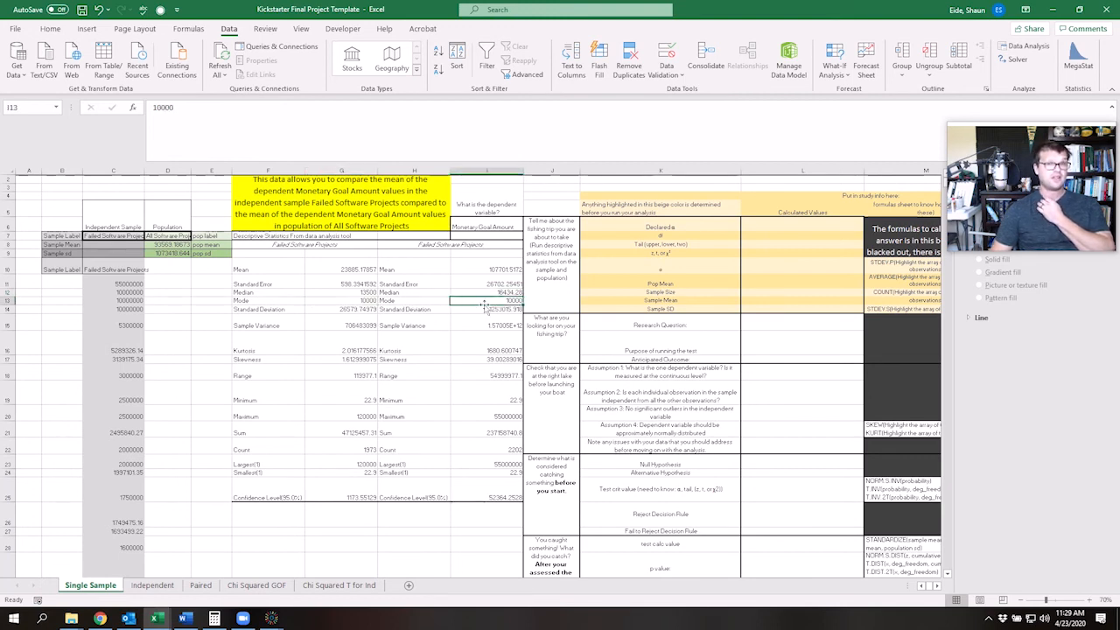
pyautogui.click(363, 311)
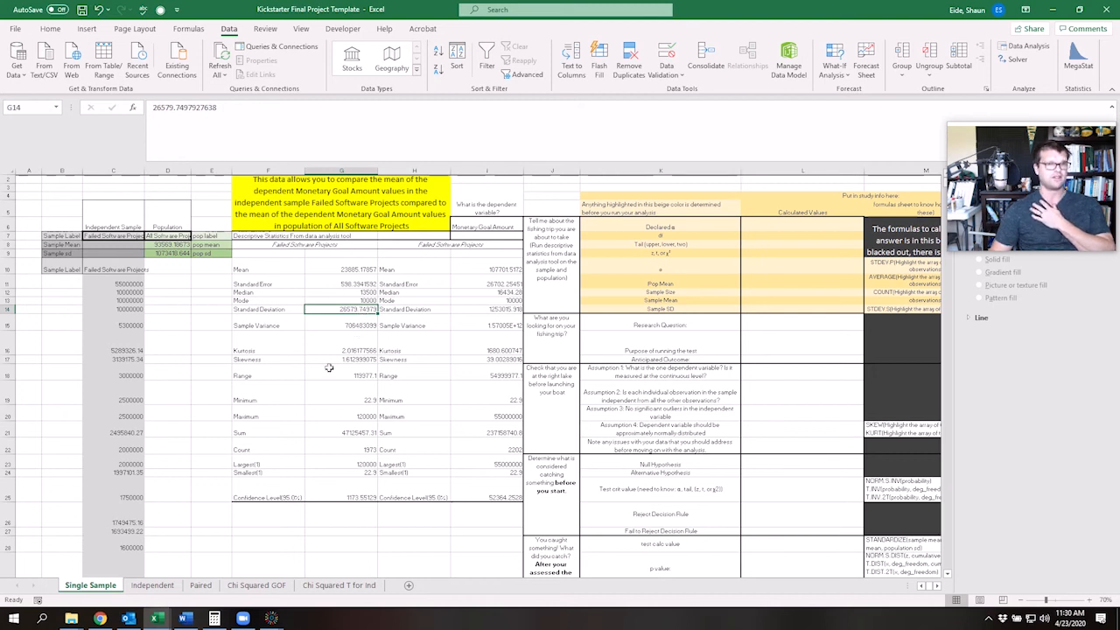
pyautogui.moveTo(414, 245); pyautogui.dragTo(435, 513)
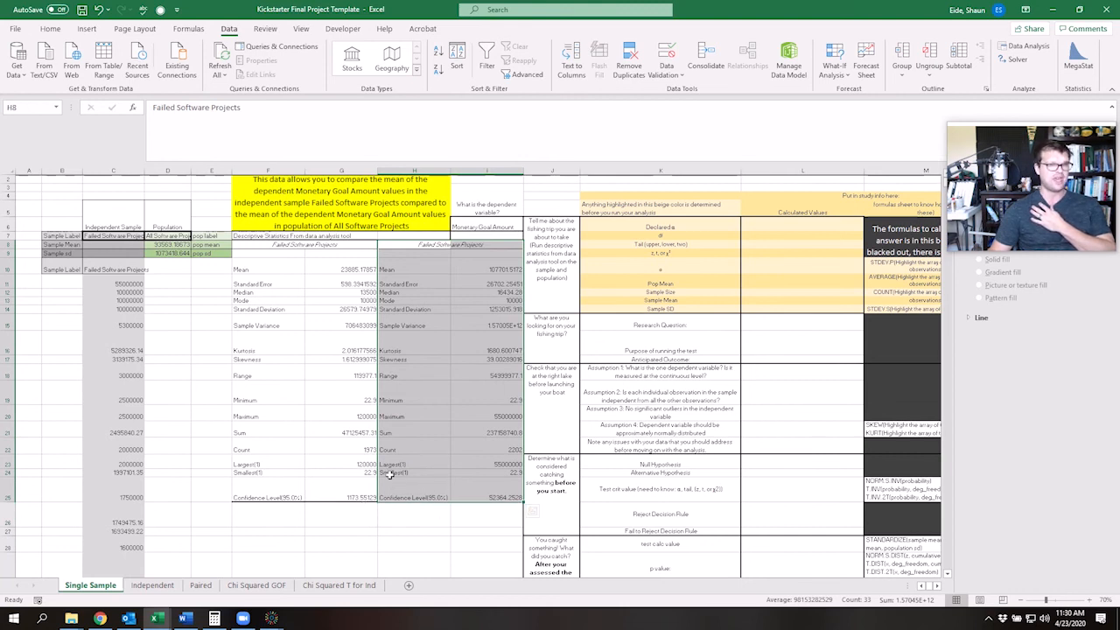
pyautogui.click(345, 426)
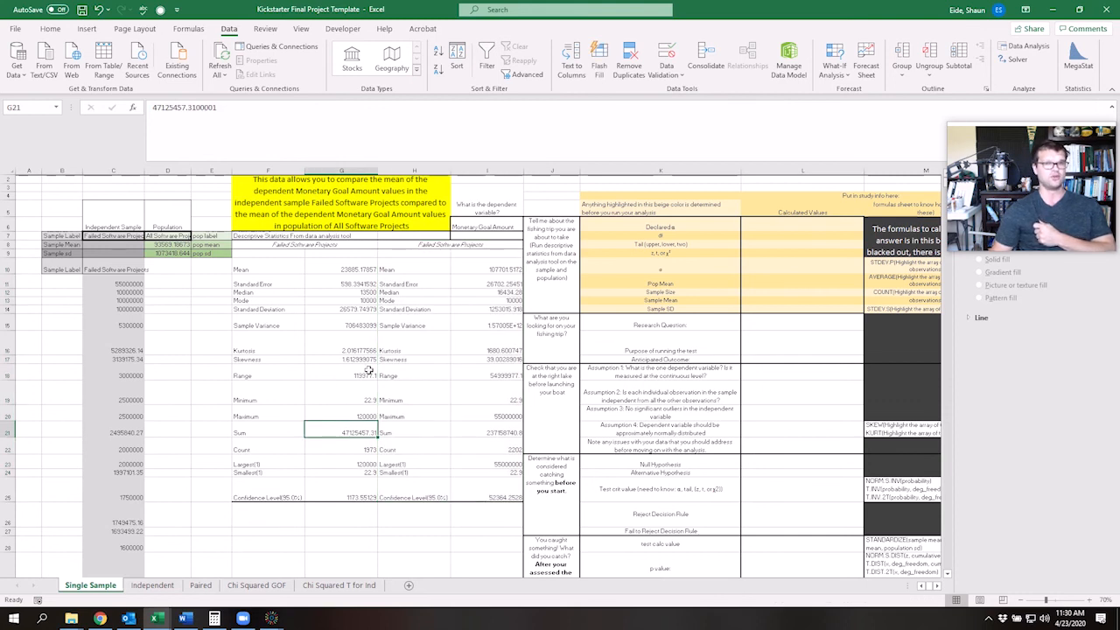
# - Compare the kurtosis and skewness of the full data in I16:I17 with the reduced data in G16:G17
pyautogui.click(478, 349)
pyautogui.click(473, 363)
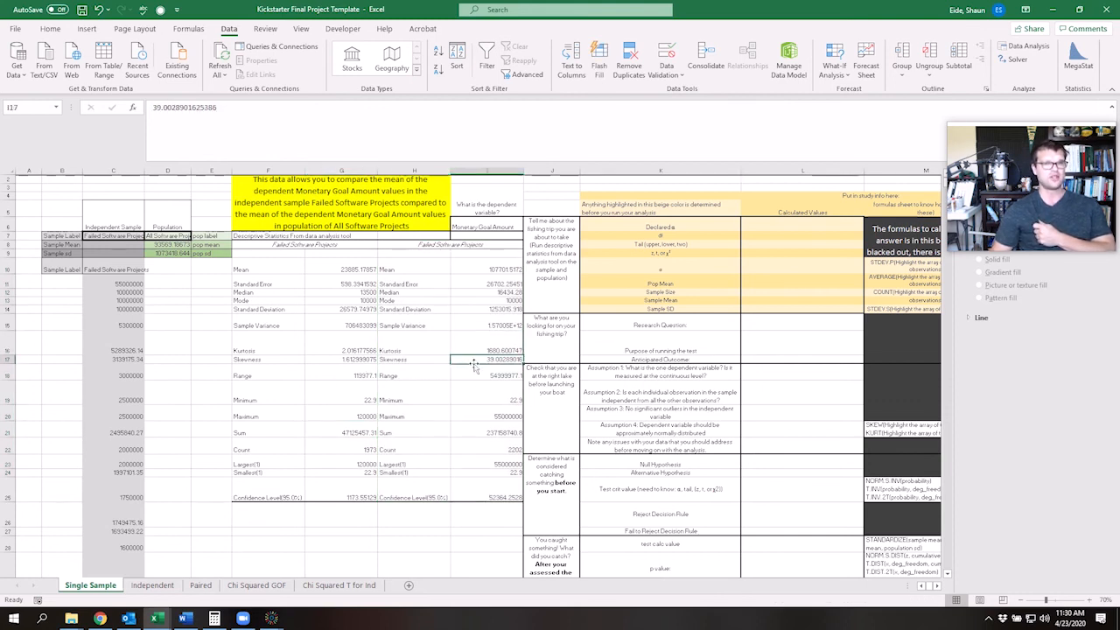
pyautogui.moveTo(476, 346); pyautogui.dragTo(482, 359)
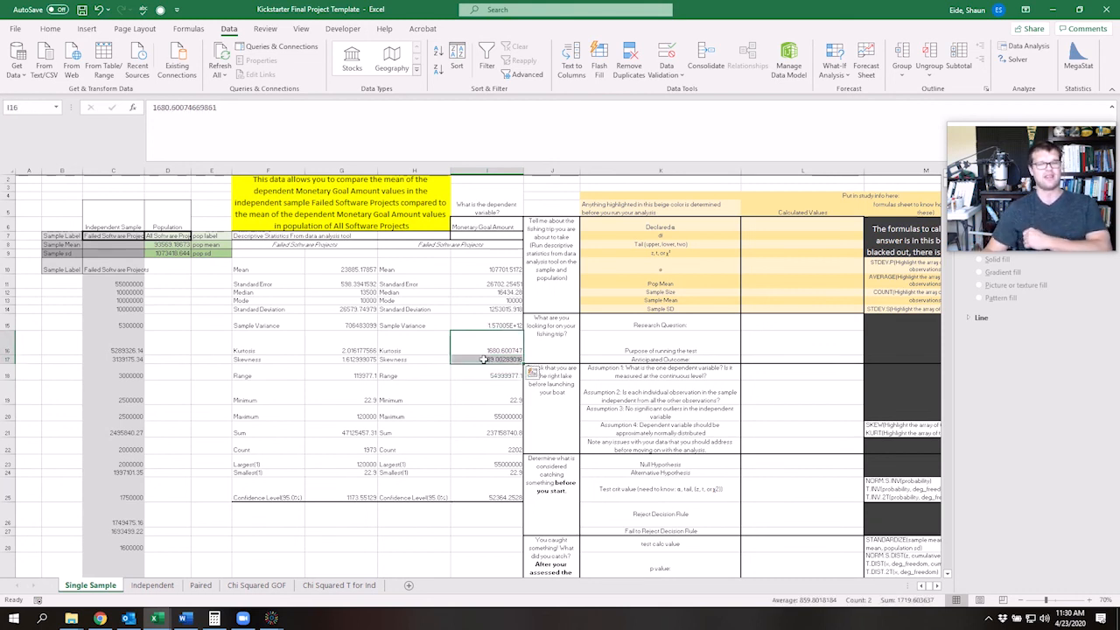
pyautogui.click(324, 336)
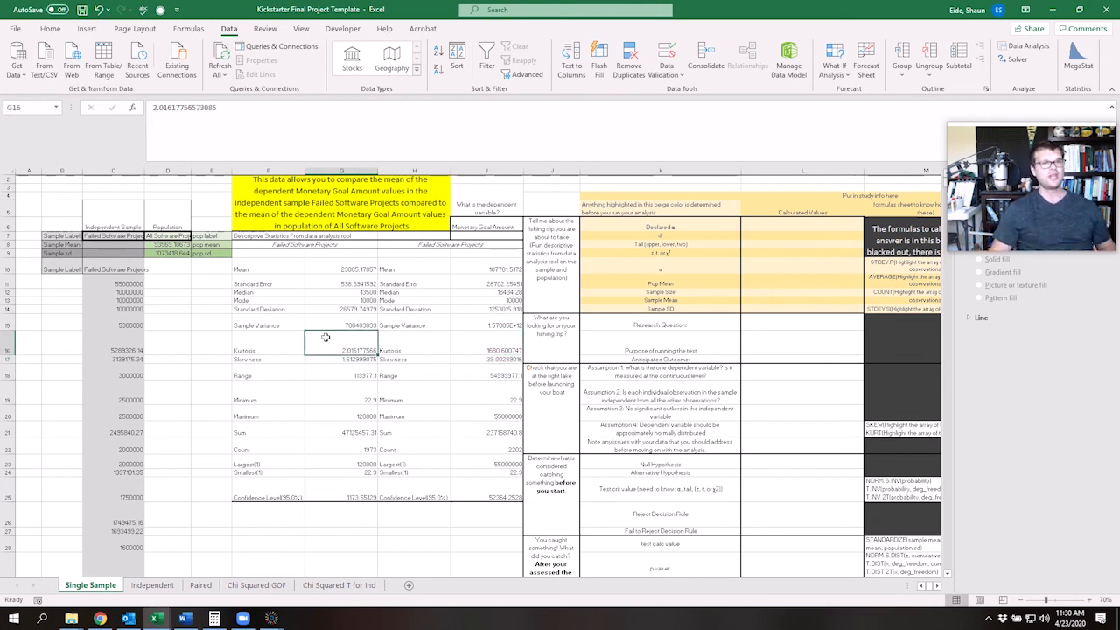
pyautogui.moveTo(345, 350); pyautogui.dragTo(354, 359)
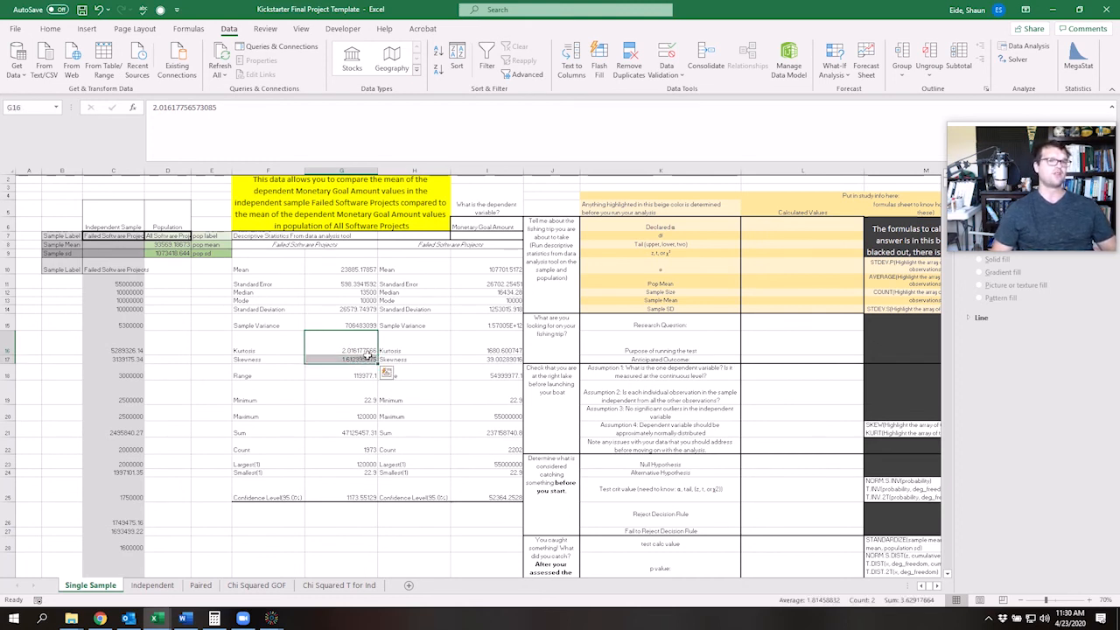
pyautogui.moveTo(414, 244); pyautogui.dragTo(440, 374)
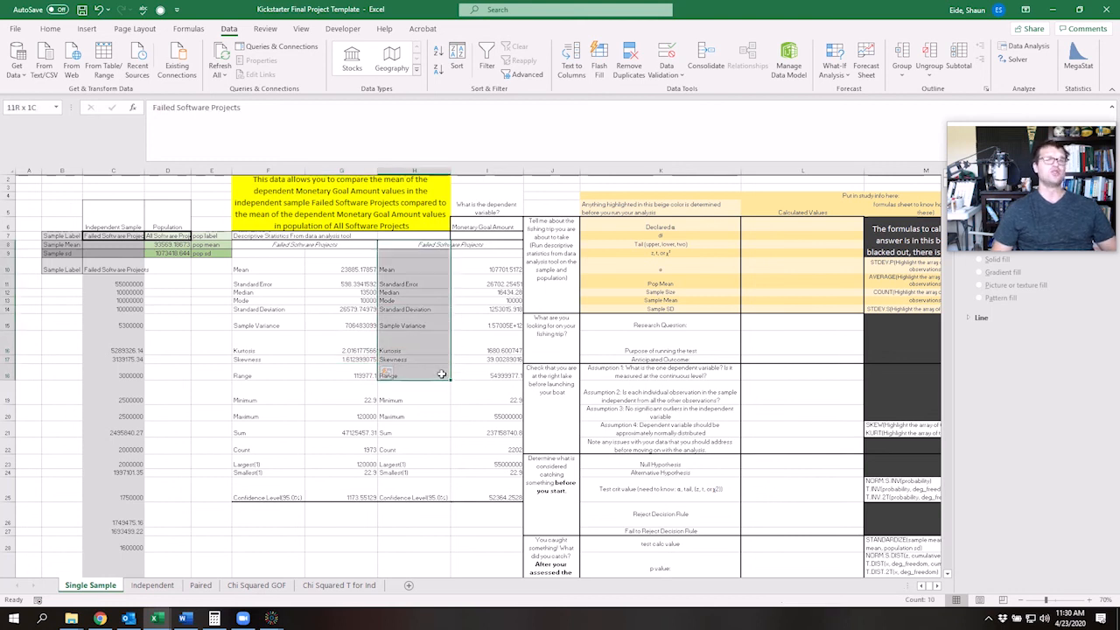
# - Note in L22 that too many outliers rendered the data useless, only failed projects under 120,000 were included, and this fixed the skewness and kurtosis issues
pyautogui.click(690, 494)
pyautogui.click(765, 440)
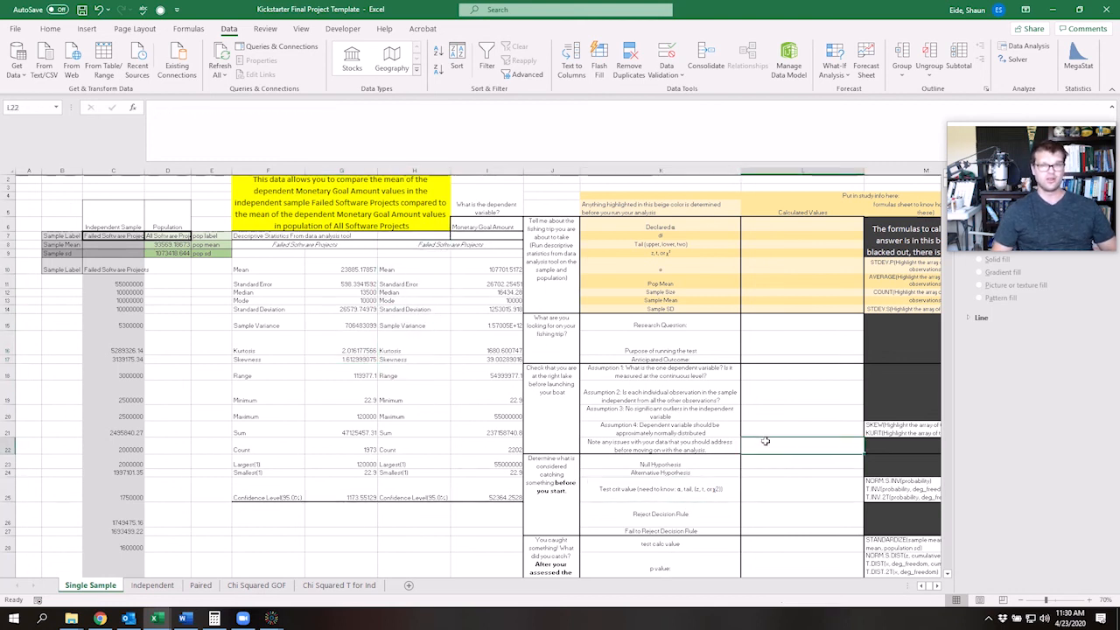
pyautogui.write('There were too many outliers which ren')
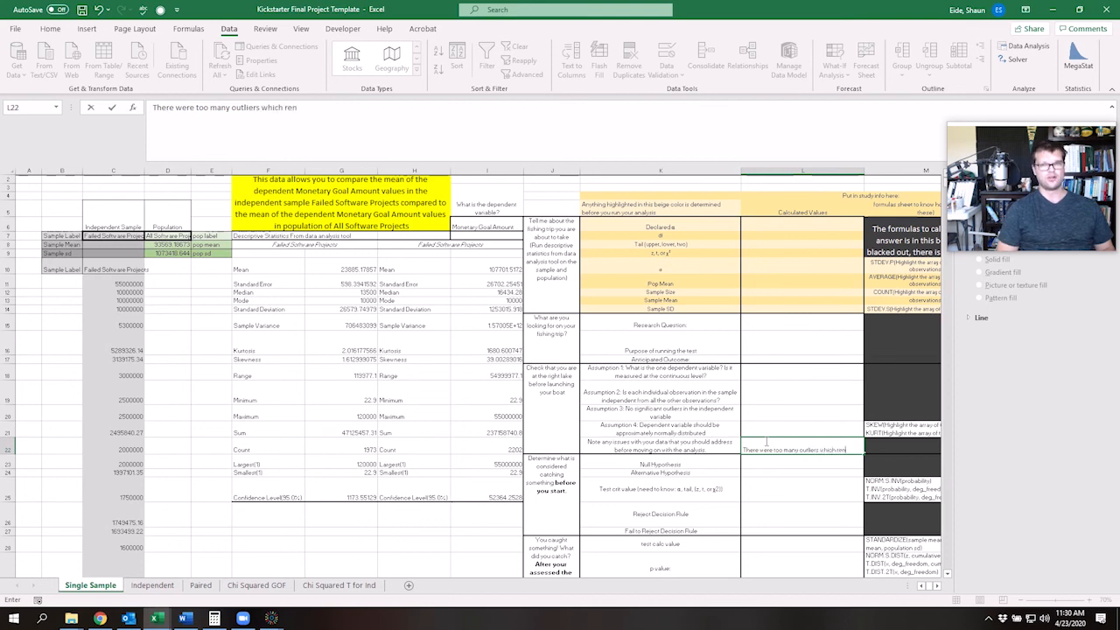
pyautogui.write('dered the data useless. The outliers were removed and only failed projects under 120,000 were')
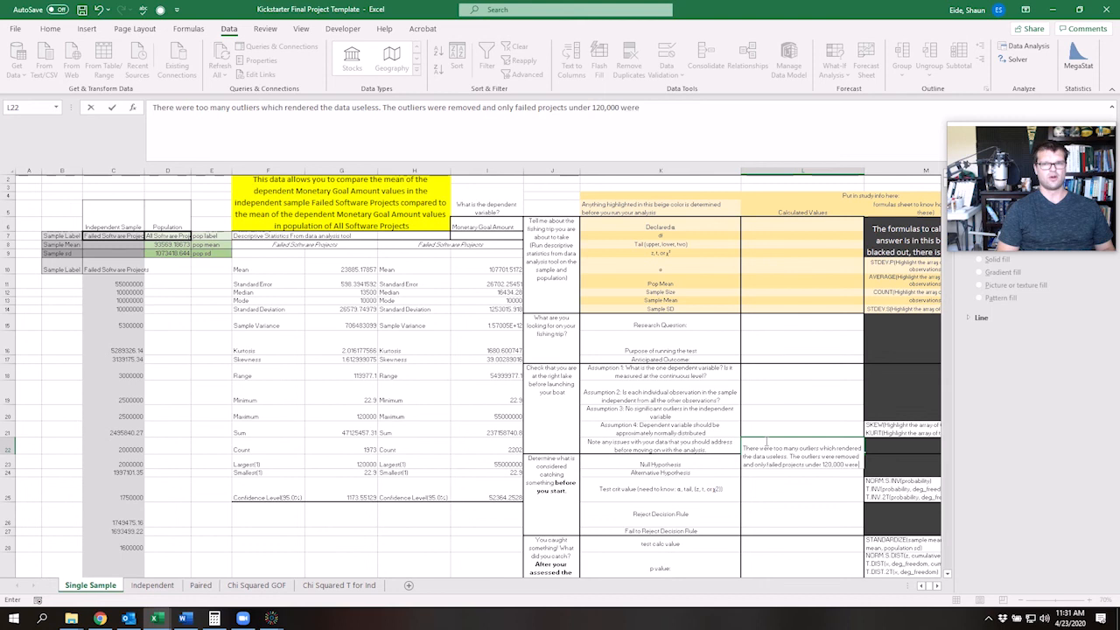
pyautogui.write('cluded so the data can be')
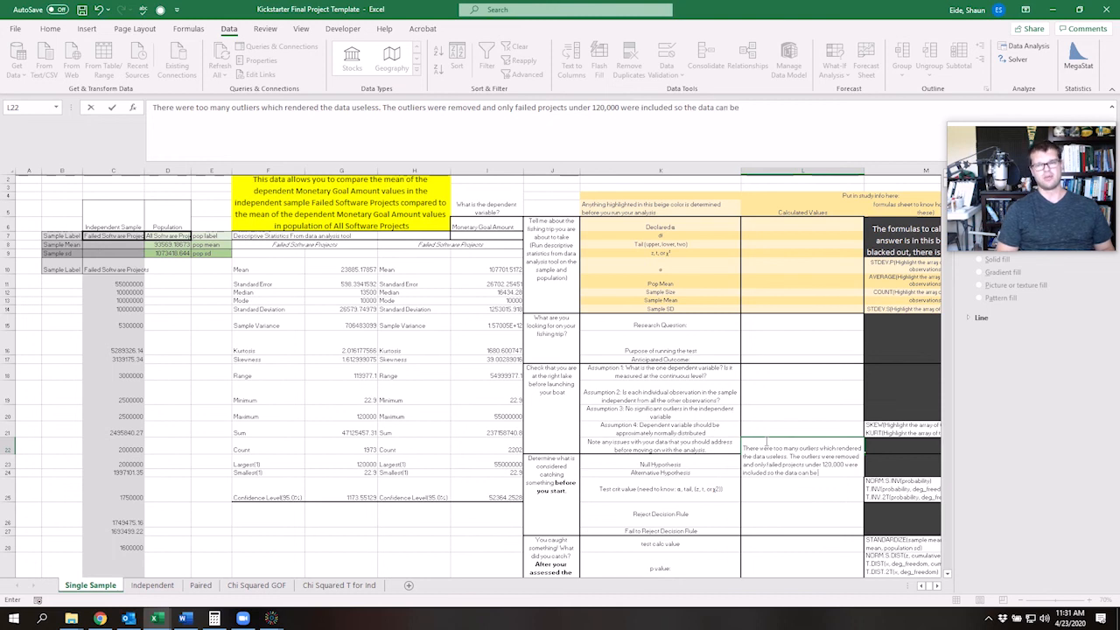
pyautogui.write('inter')
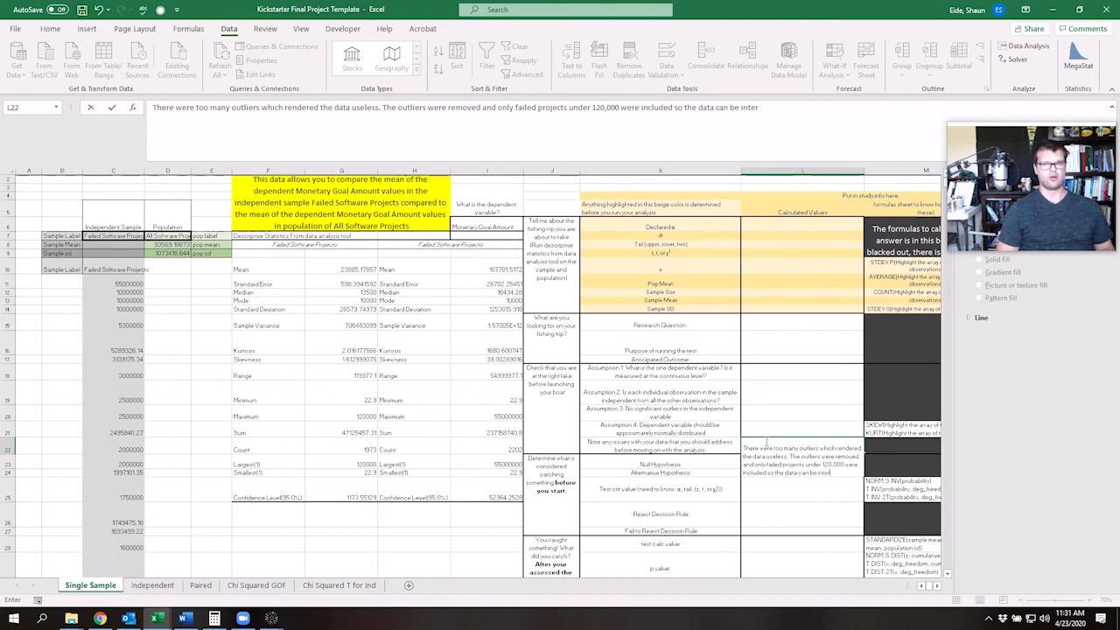
pyautogui.write('pretable. This also fixed the issues with skewness and')
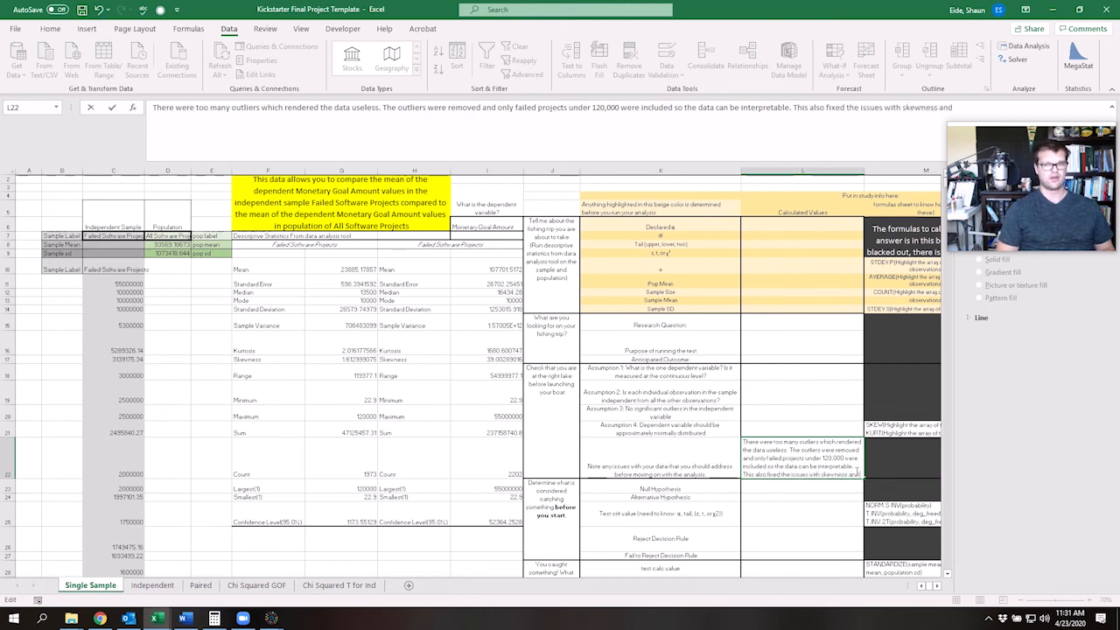
pyautogui.write('urtosis.')
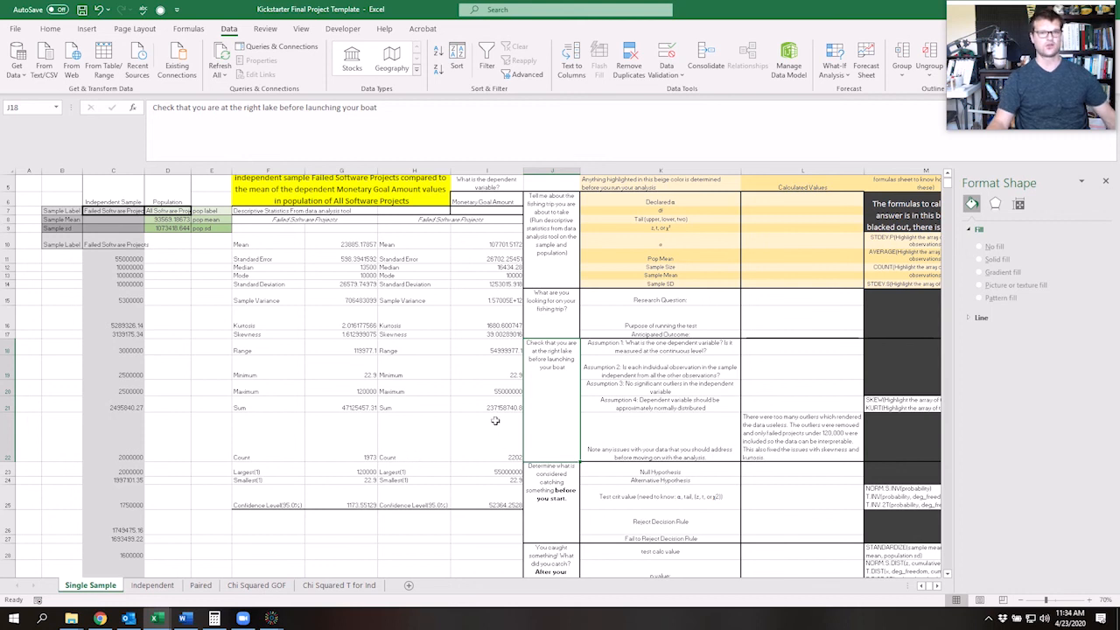
# - Review the full data's kurtosis and skewness in I16:I17 against the outlier and normality assumptions in the write-up
pyautogui.click(503, 322)
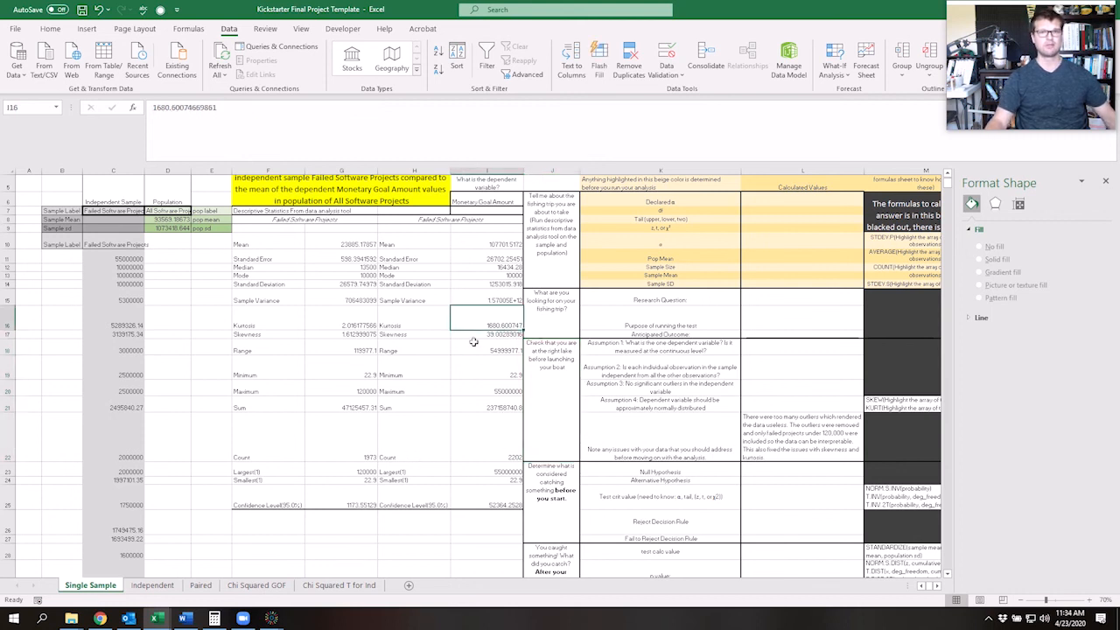
pyautogui.press('Down')
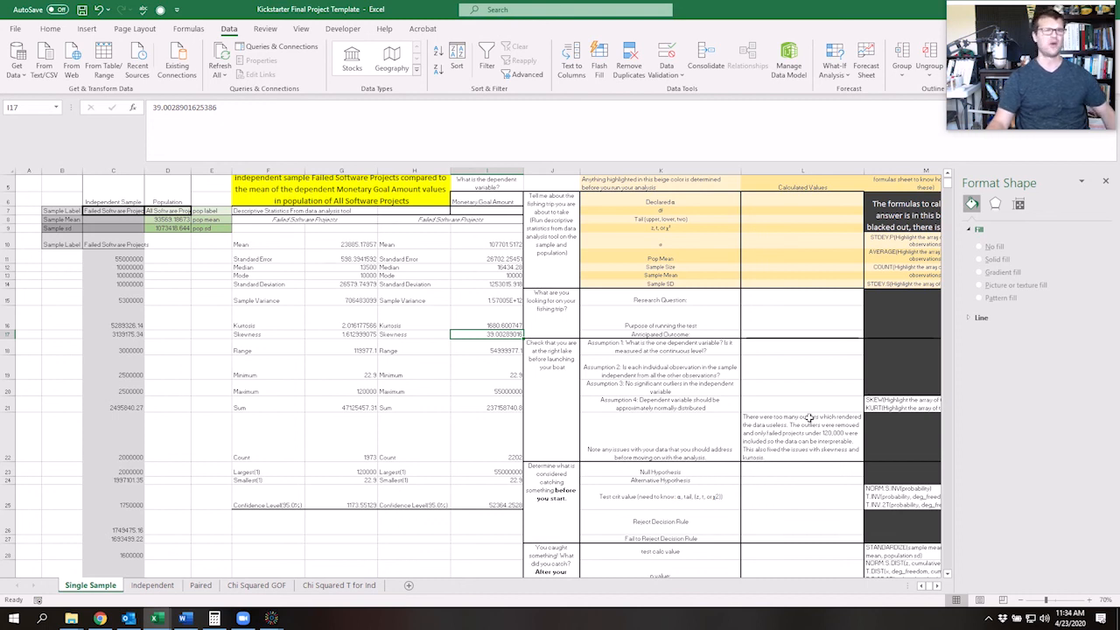
pyautogui.moveTo(472, 323)
pyautogui.mouseDown()
pyautogui.moveTo(476, 339)
pyautogui.moveTo(471, 332)
pyautogui.mouseUp()
pyautogui.click(569, 361)
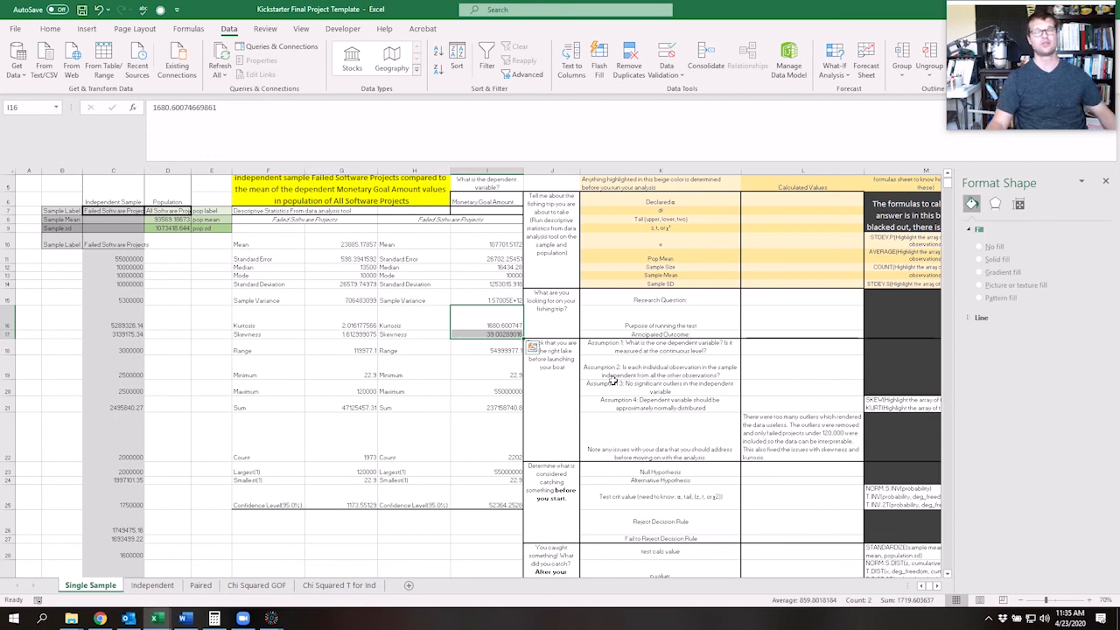
pyautogui.click(794, 382)
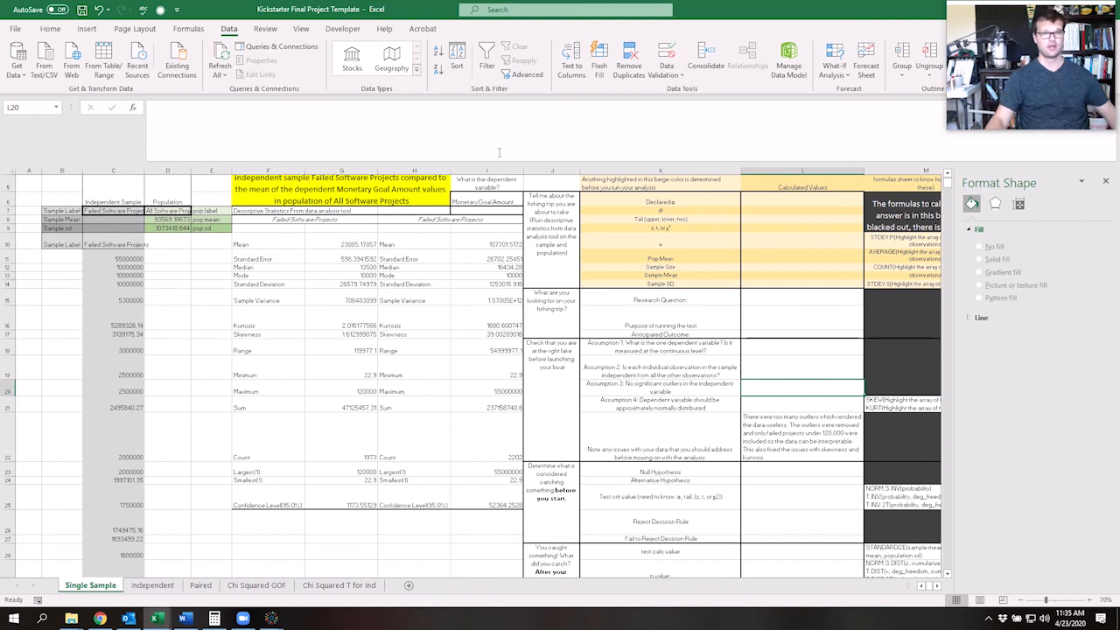
pyautogui.click(490, 325)
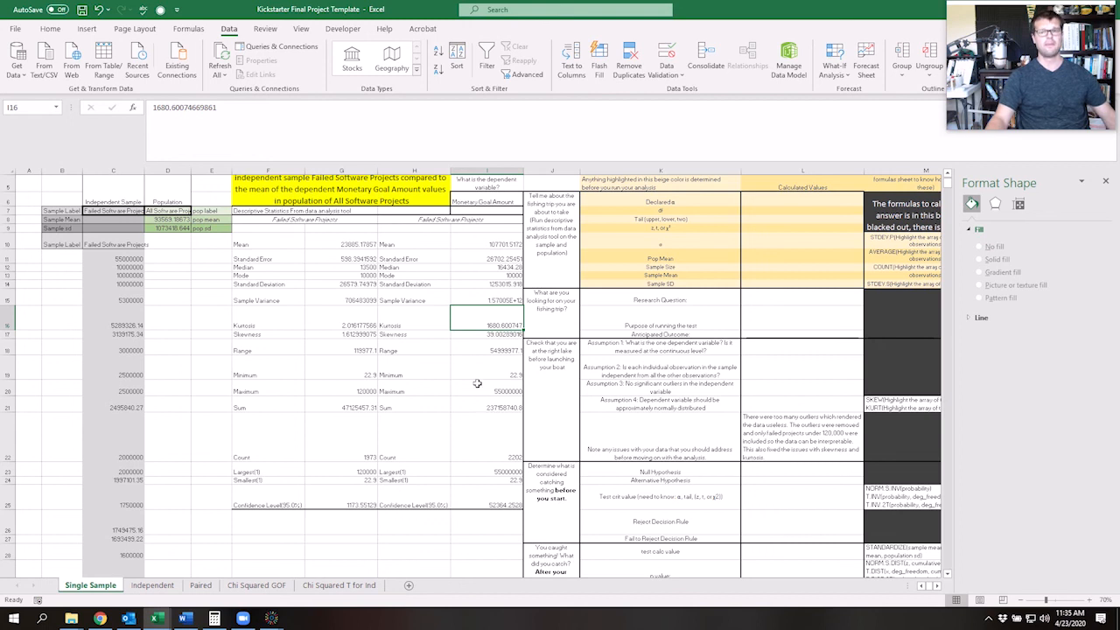
pyautogui.click(473, 336)
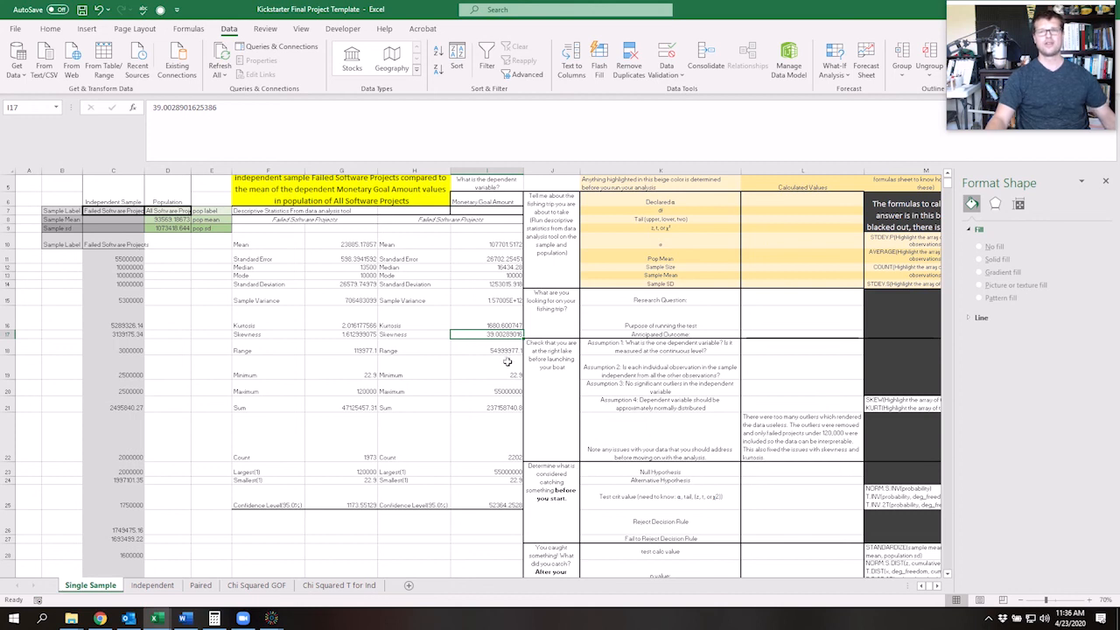
pyautogui.click(485, 323)
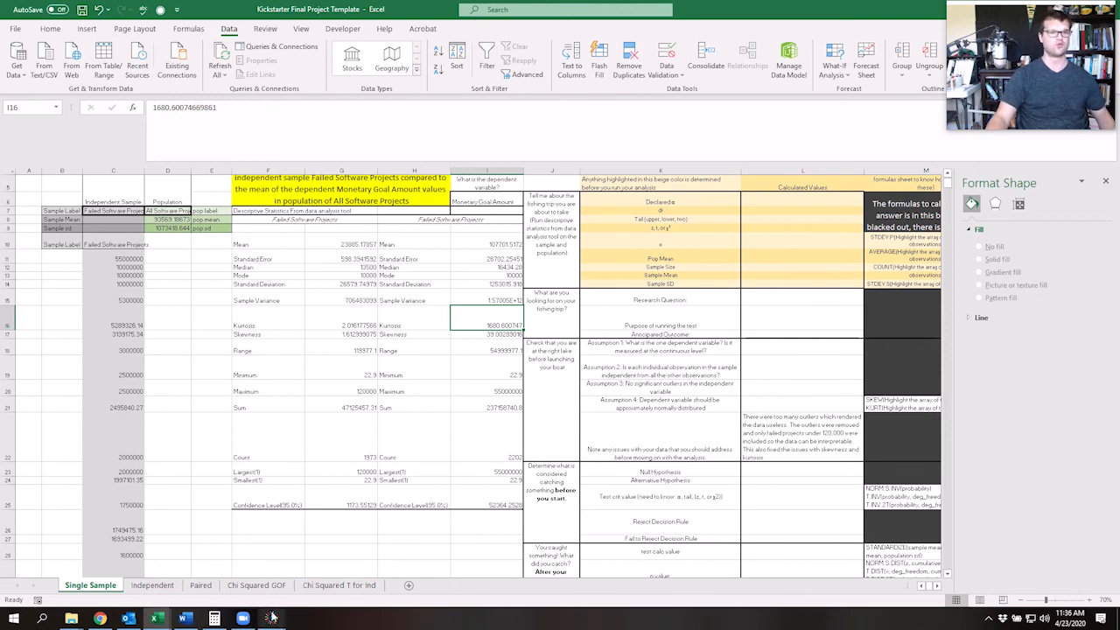
pyautogui.moveTo(272, 619)
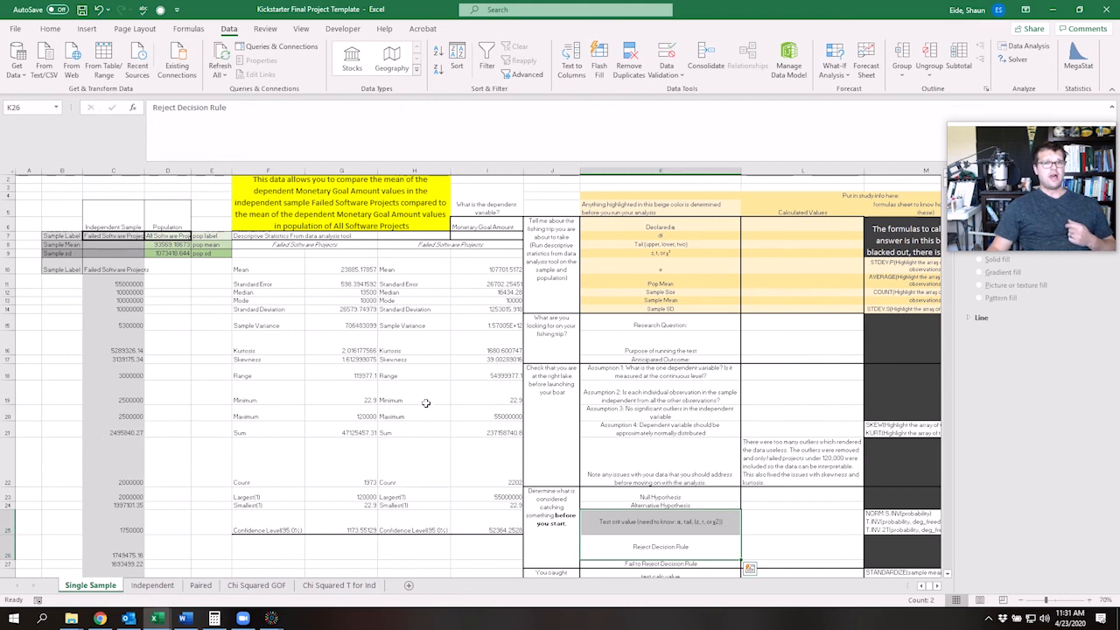
# - Review the data, analysis and write-up sections of the Independent sheet, and look at the Chi Squared GOF sheet
pyautogui.click(152, 584)
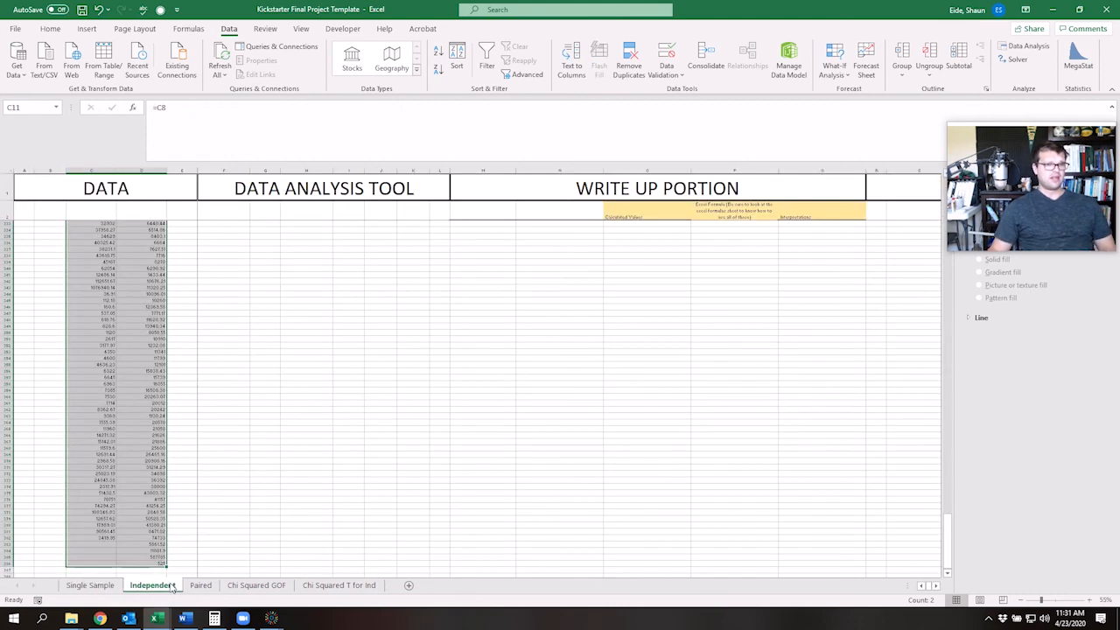
pyautogui.scroll(16, 197, 515)
pyautogui.moveTo(304, 541); pyautogui.dragTo(281, 283)
pyautogui.click(265, 330)
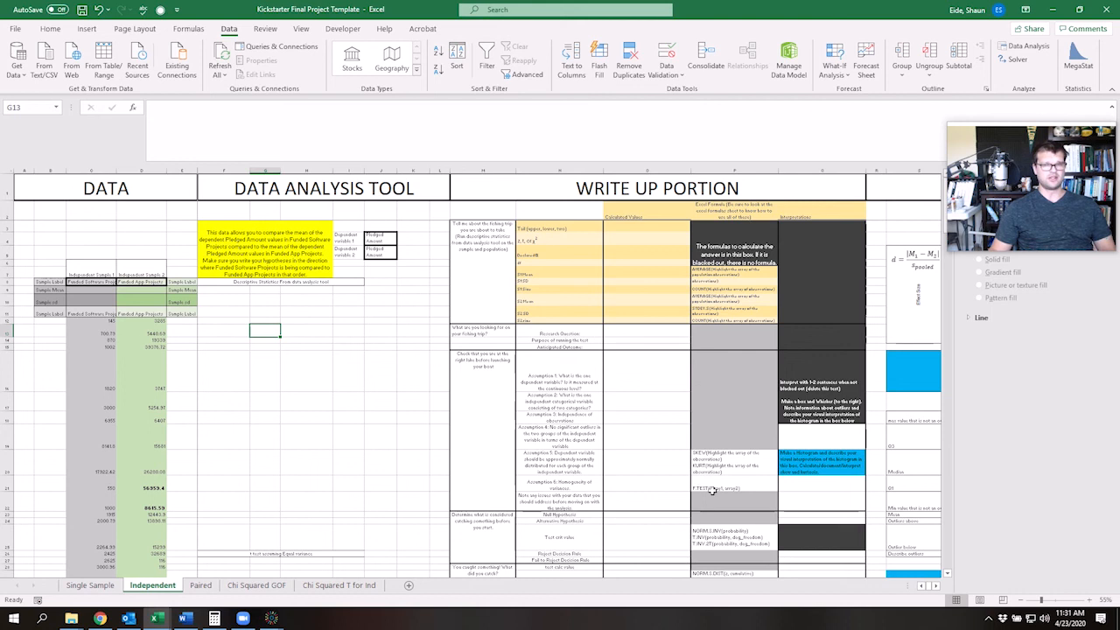
pyautogui.click(255, 581)
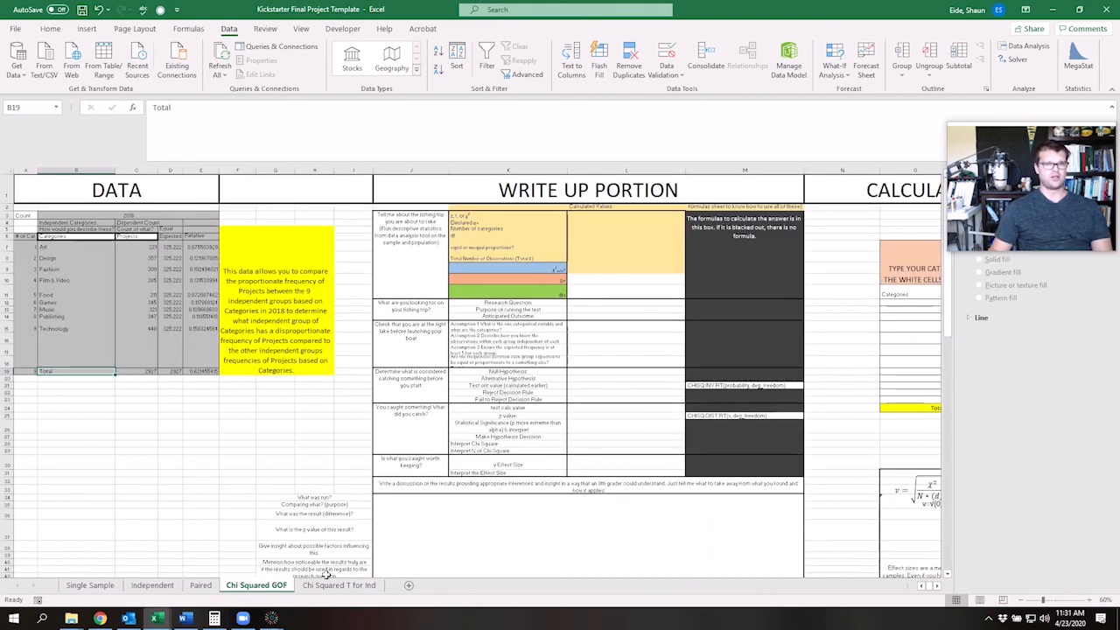
# - Examine the two paired amount columns on the Paired sheet, checking them against the Independent sheet
pyautogui.click(200, 585)
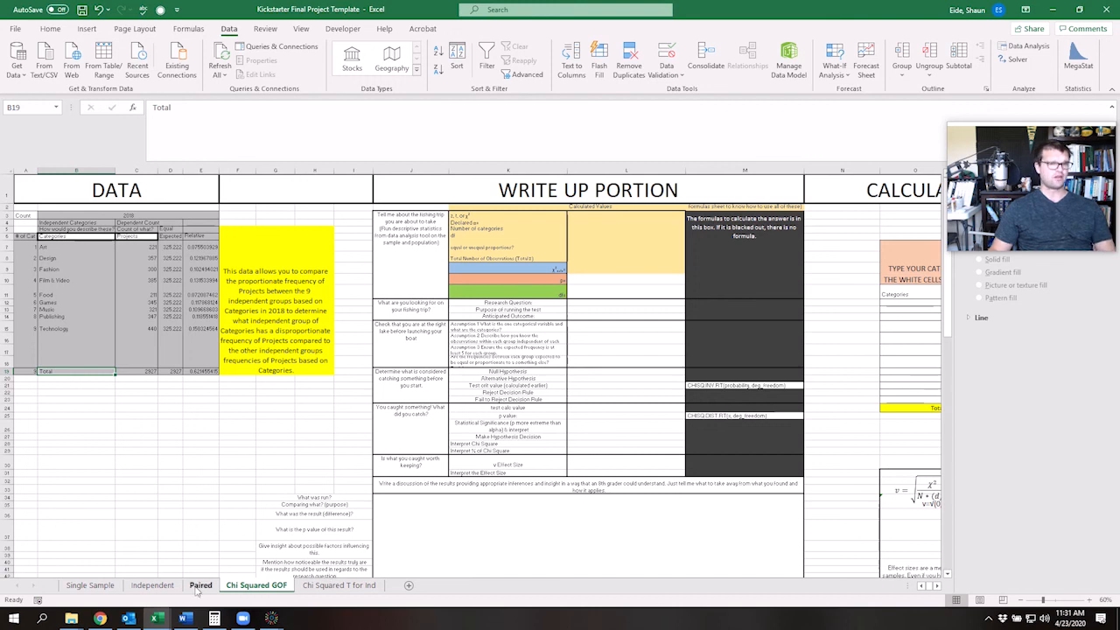
pyautogui.click(246, 408)
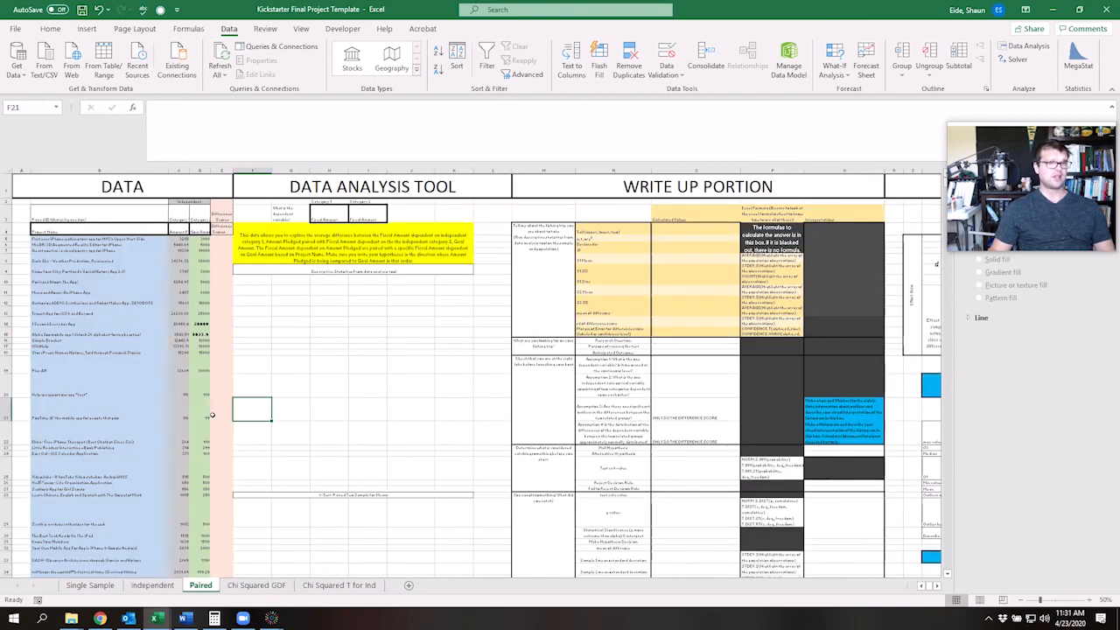
pyautogui.click(181, 237)
pyautogui.moveTo(181, 238); pyautogui.dragTo(171, 381)
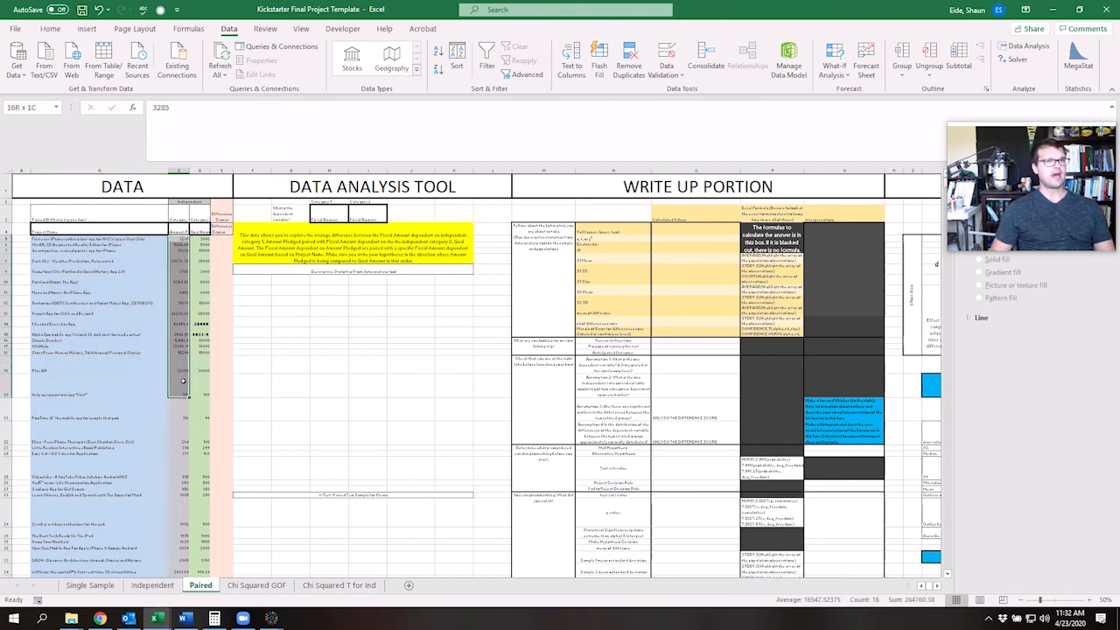
pyautogui.click(153, 585)
pyautogui.click(200, 584)
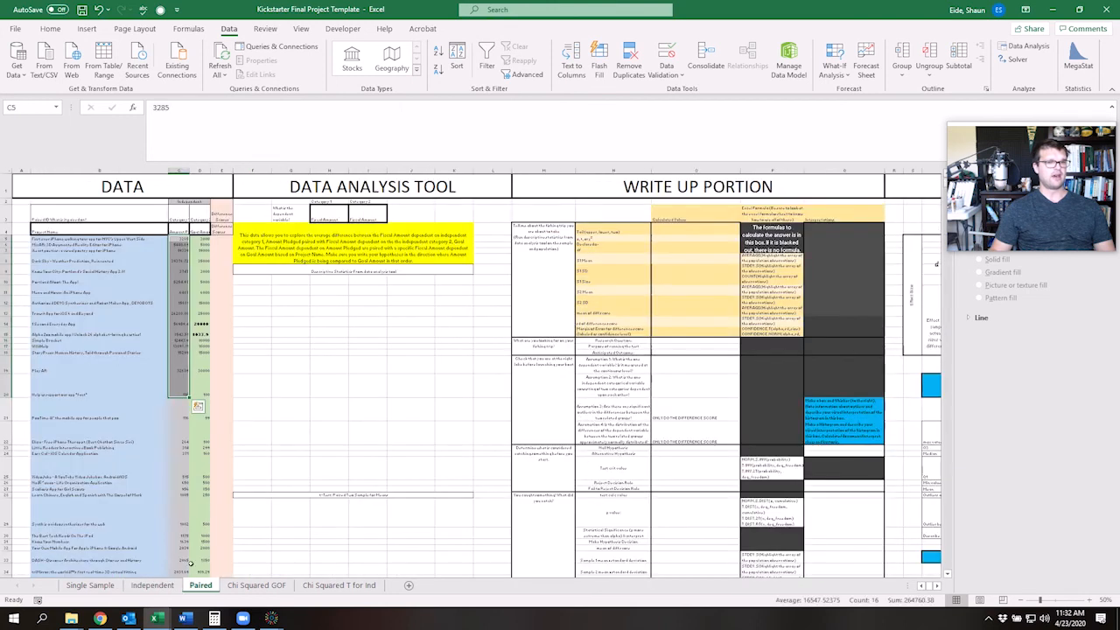
pyautogui.click(204, 304)
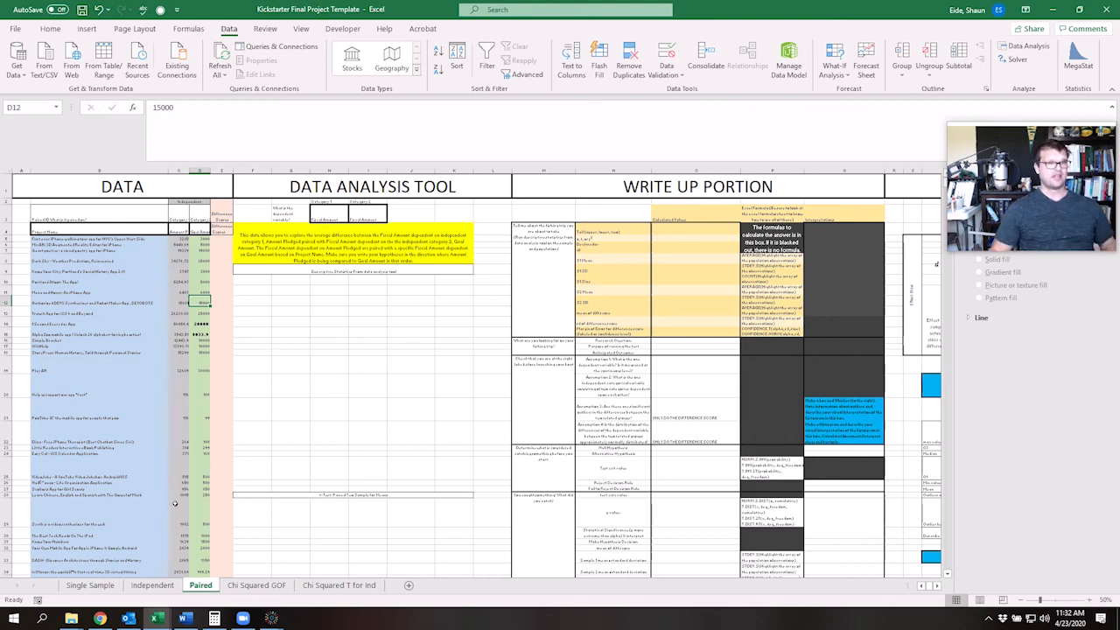
pyautogui.click(153, 585)
pyautogui.click(201, 585)
pyautogui.click(184, 494)
pyautogui.moveTo(204, 492); pyautogui.dragTo(204, 532)
pyautogui.click(184, 542)
pyautogui.click(196, 557)
pyautogui.click(183, 549)
# - Look over the Independent sheet and the remaining sheets through Chi Squared T for Ind, and return to Single Sample
pyautogui.click(153, 585)
pyautogui.click(90, 585)
pyautogui.click(153, 585)
pyautogui.hotkey('ctrl', 'pagedown')
pyautogui.hotkey('ctrl', 'pagedown')
pyautogui.hotkey('ctrl', 'pagedown')
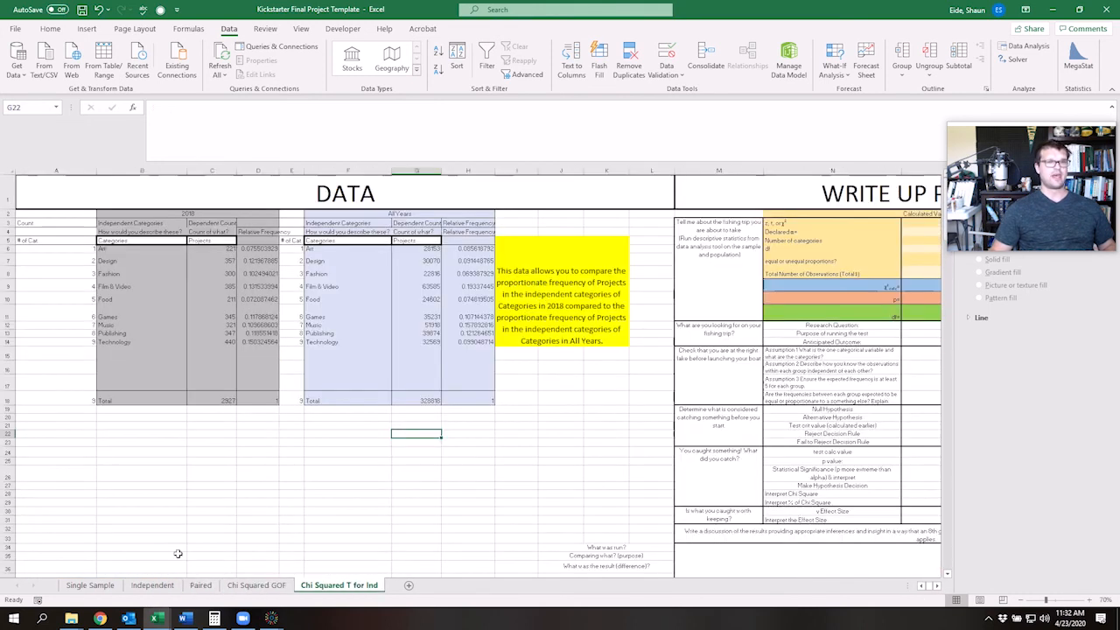
pyautogui.click(90, 585)
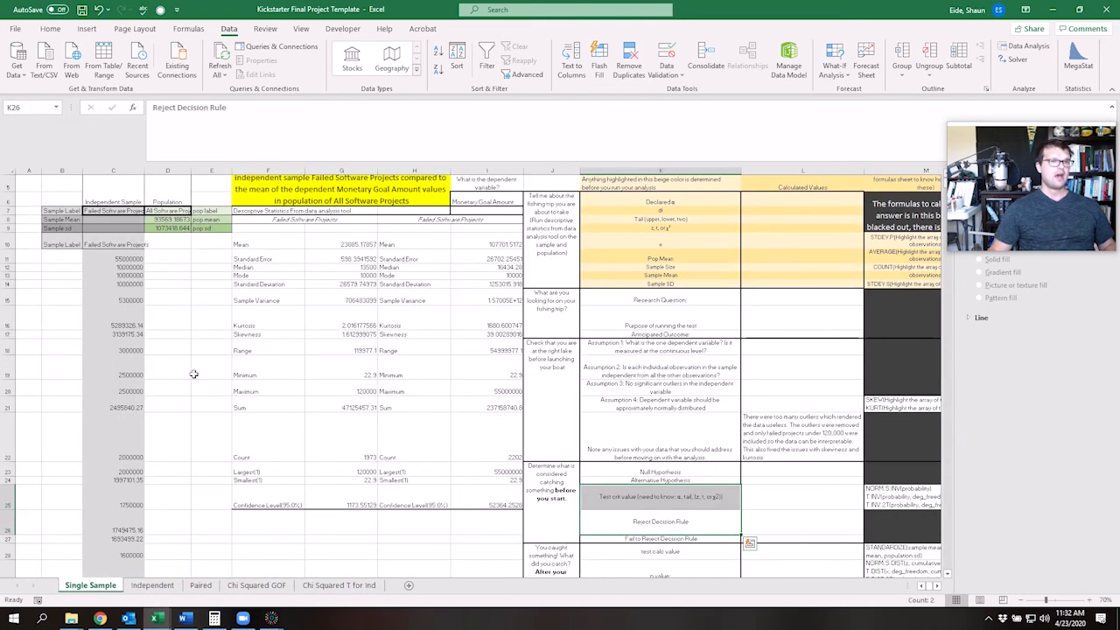